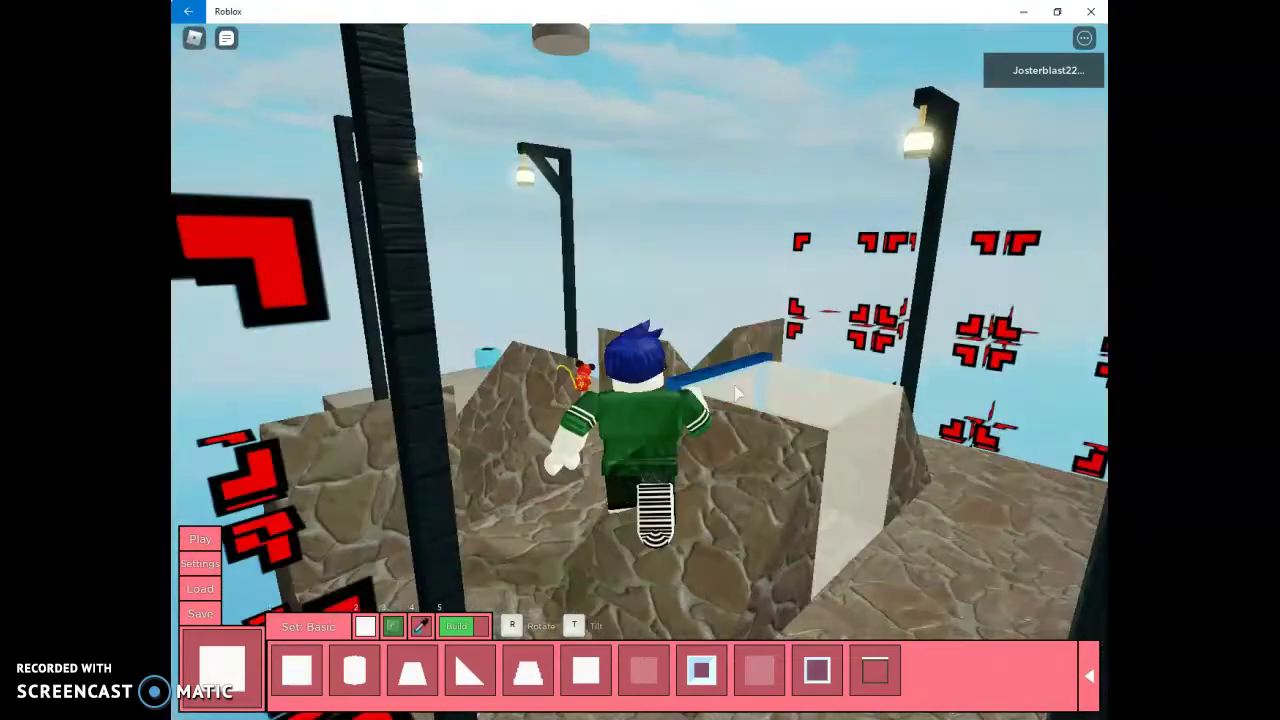
Step: Walk beside the glass block and orbit the view toward the sky and orange doors
key(Left)
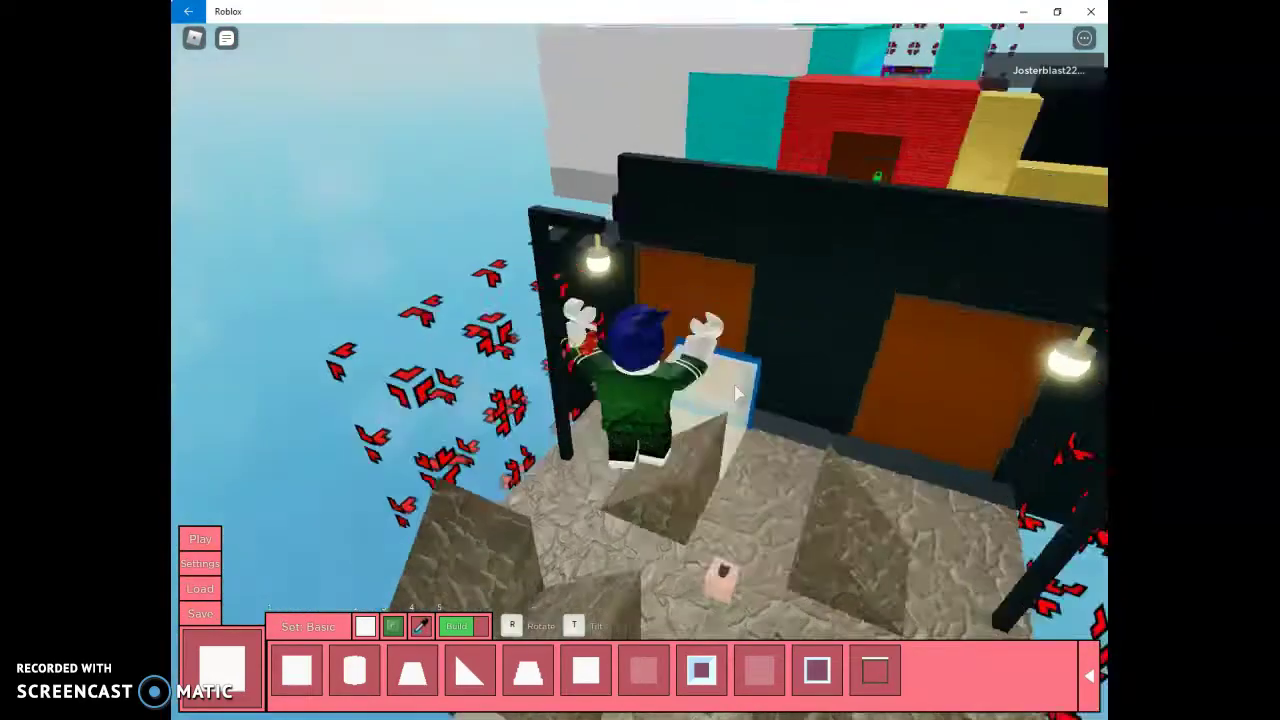
key(w)
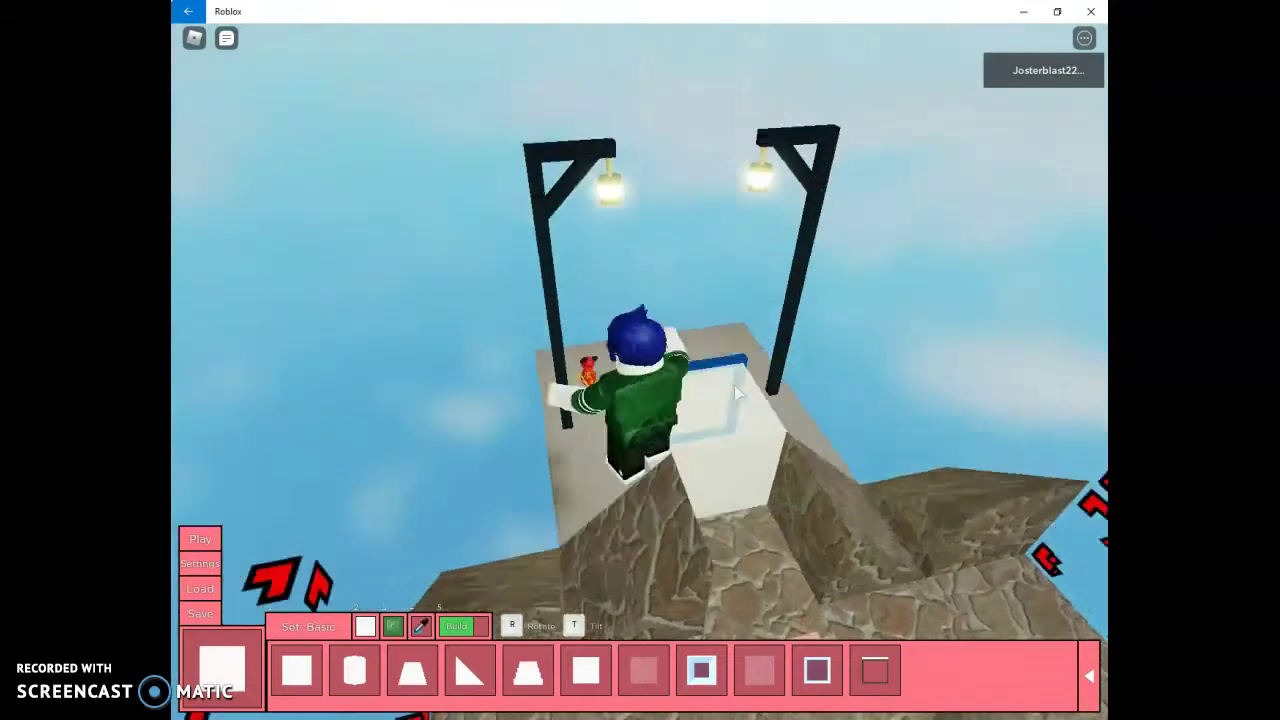
key(w)
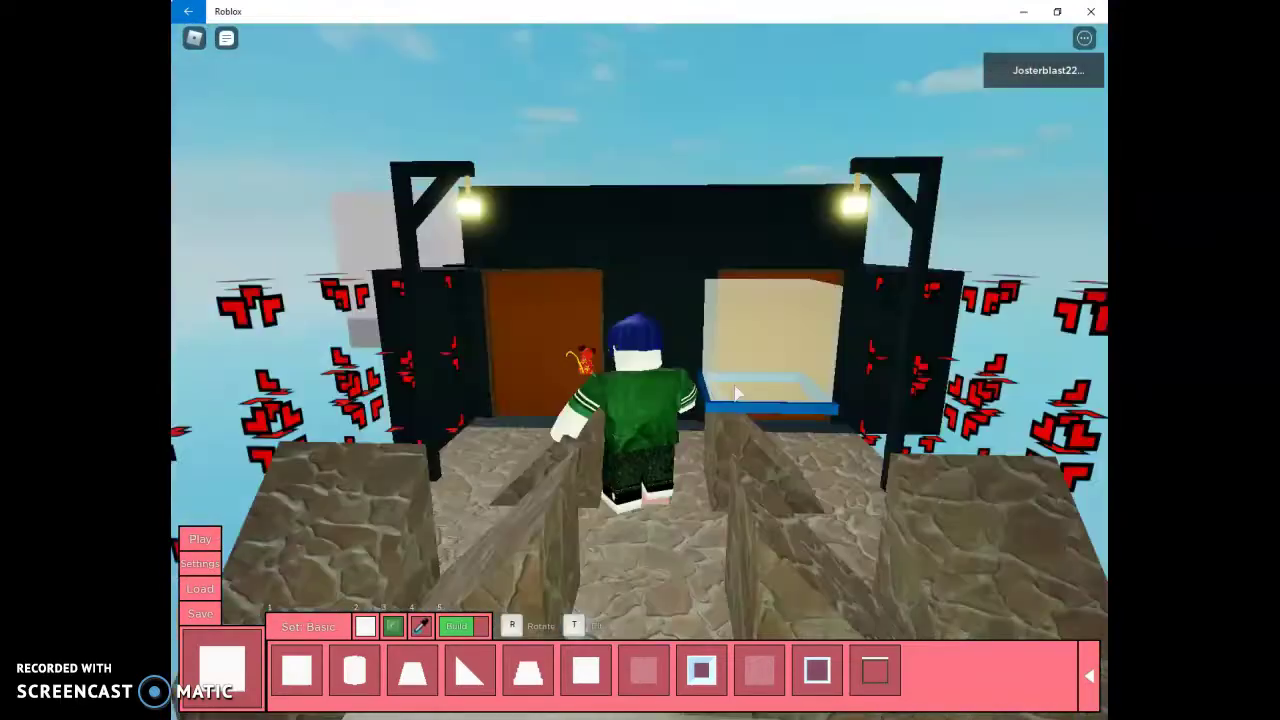
key(Left)
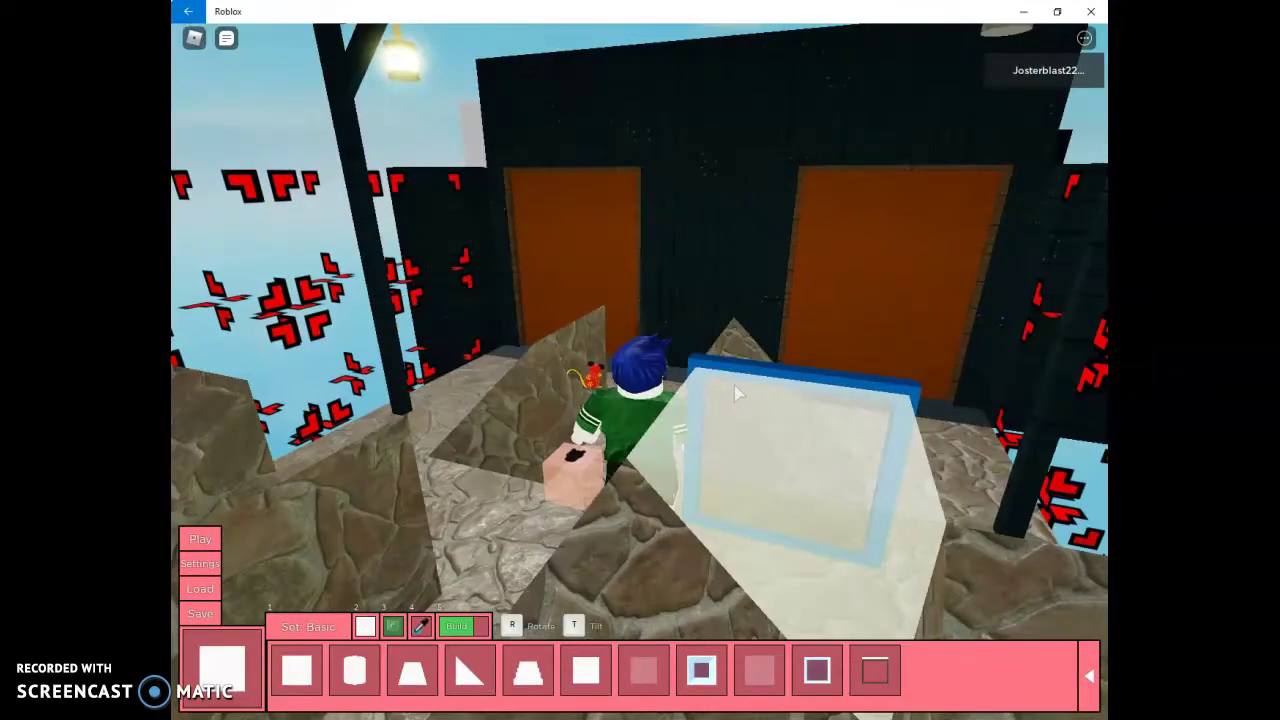
key(Left)
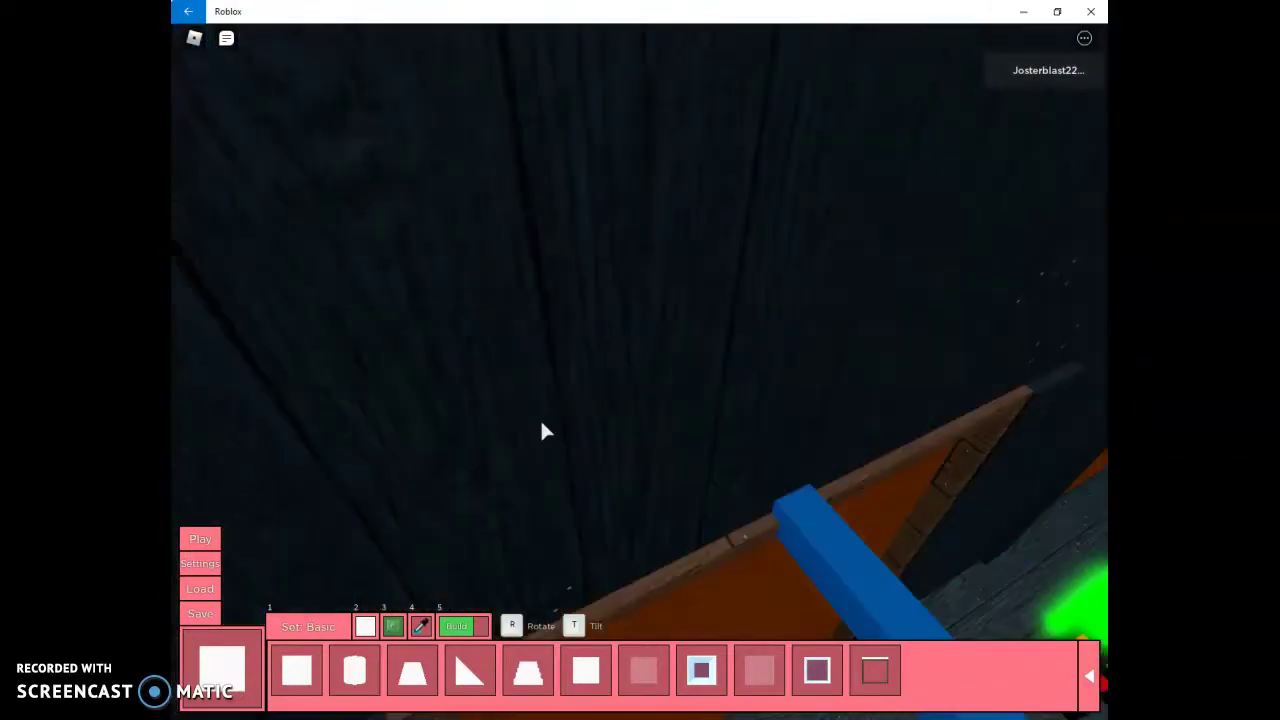
key(Left)
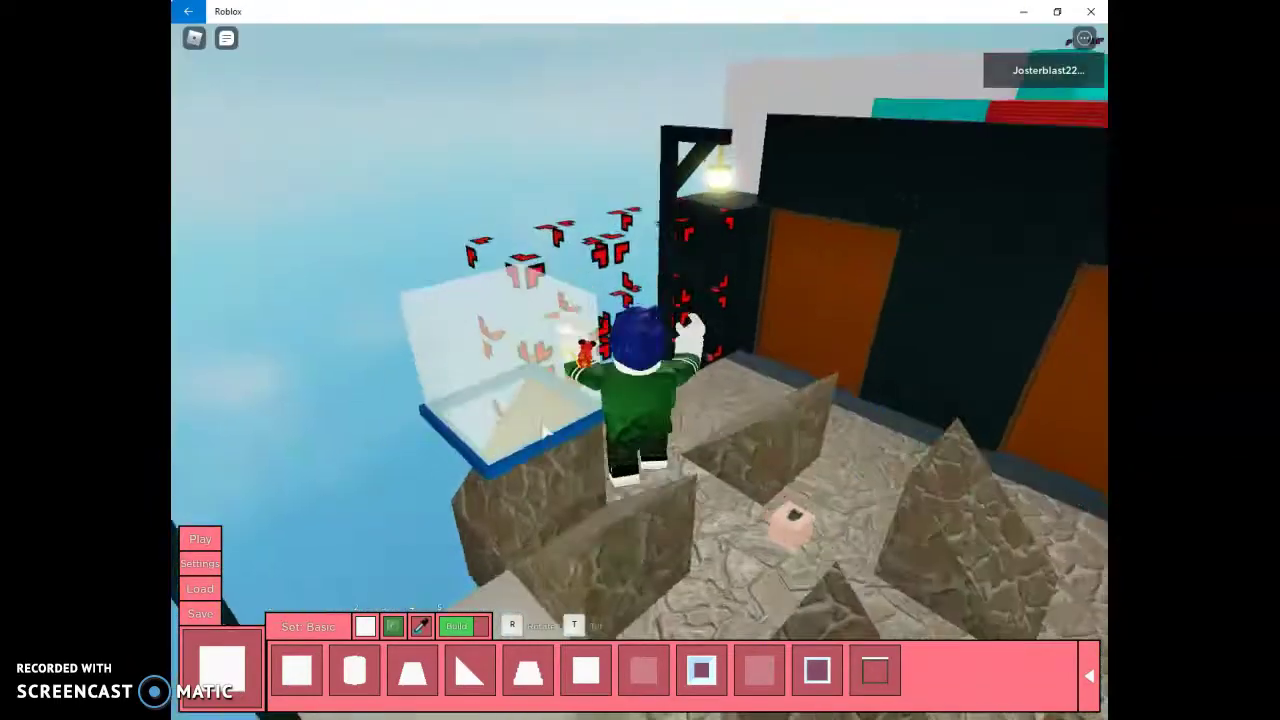
Step: Place a translucent glass block and bring up the Slot 1-4 save panel
click(515, 525)
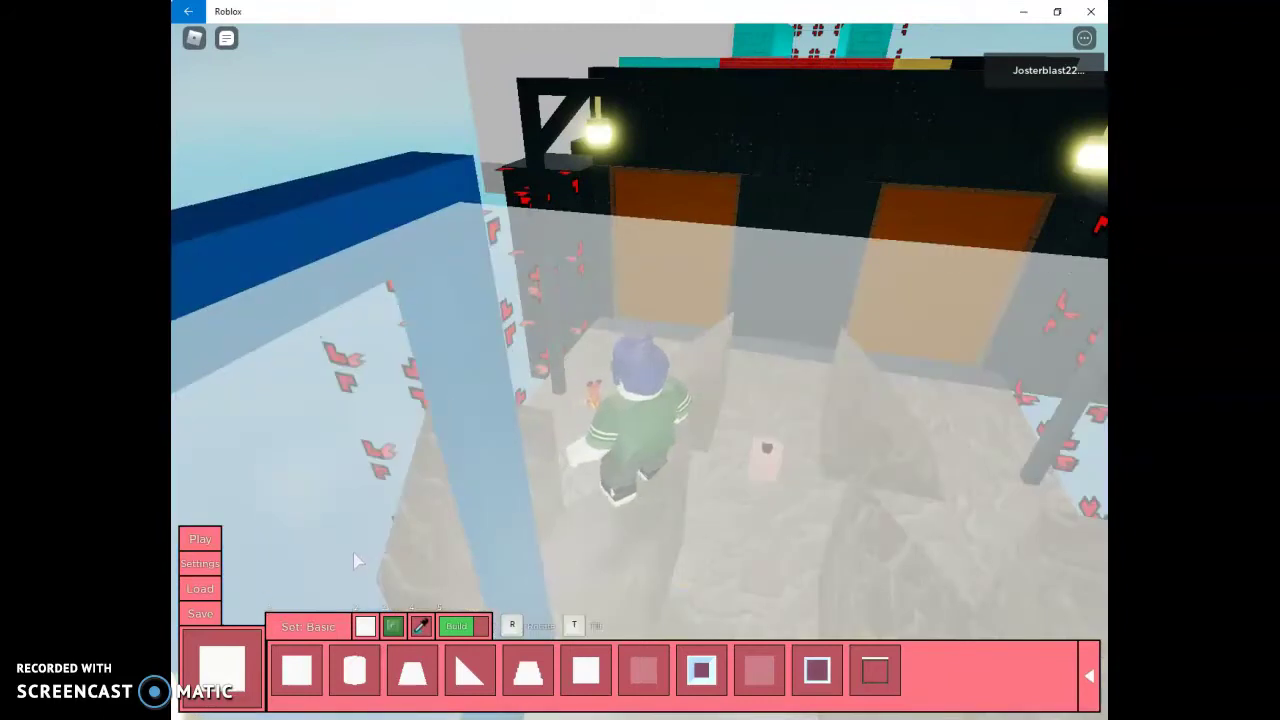
click(199, 613)
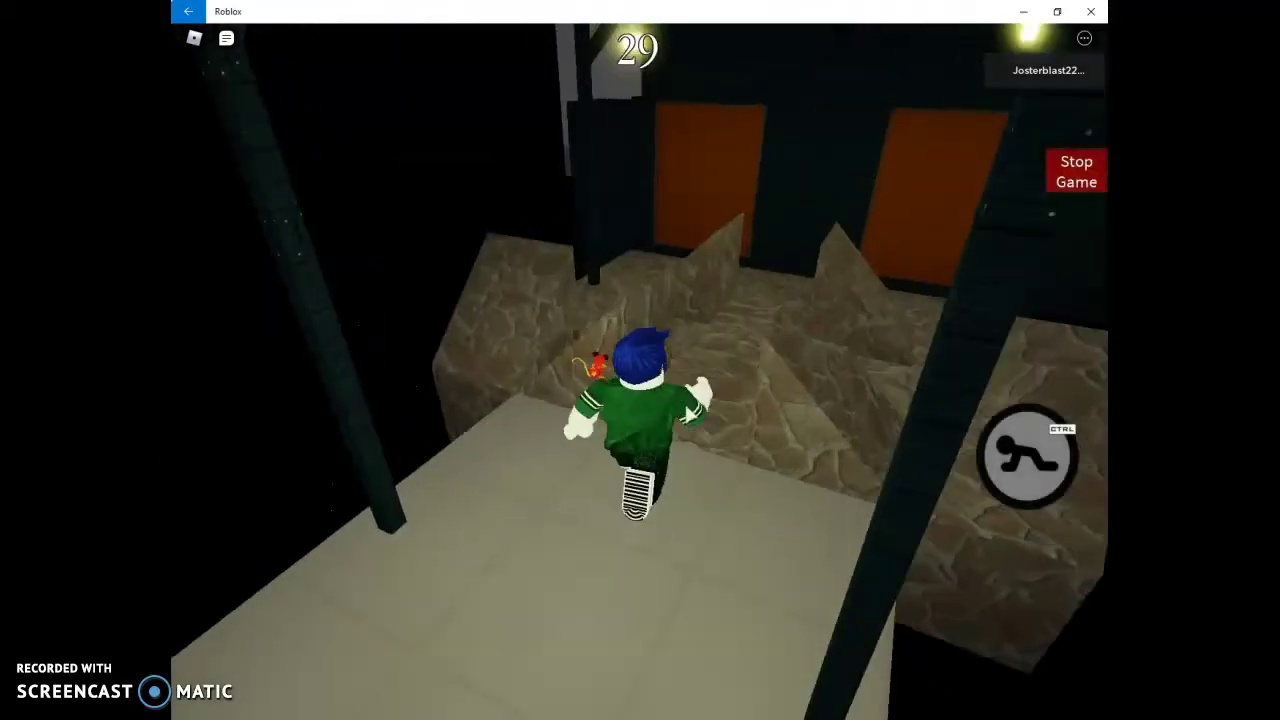
Step: Run the playtest through the maze past the orange doors to the red building's locked door
key(w)
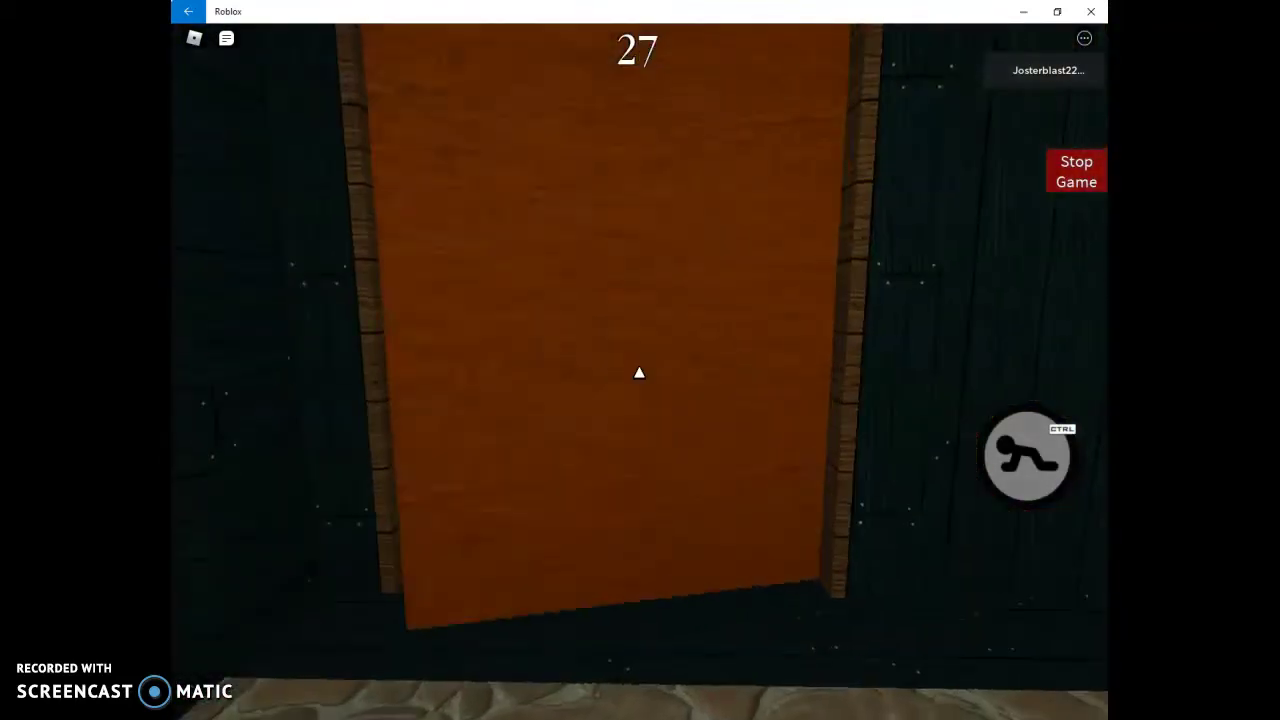
key(w)
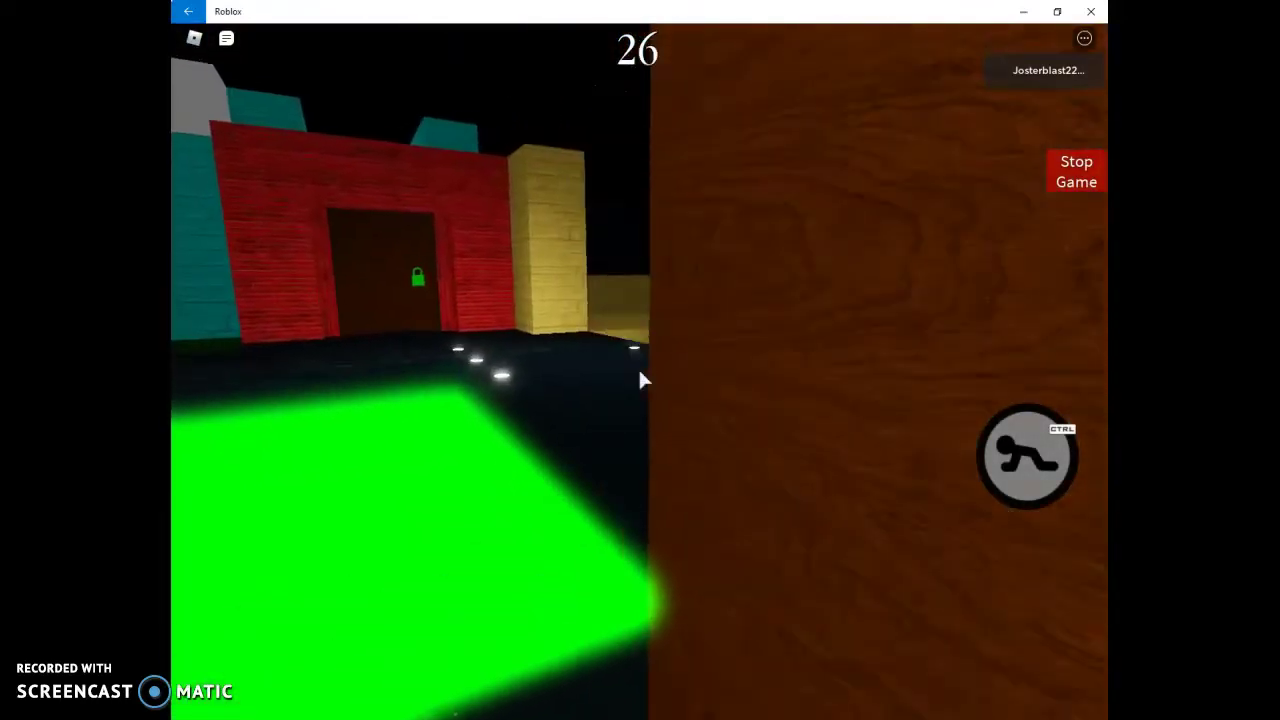
key(Left)
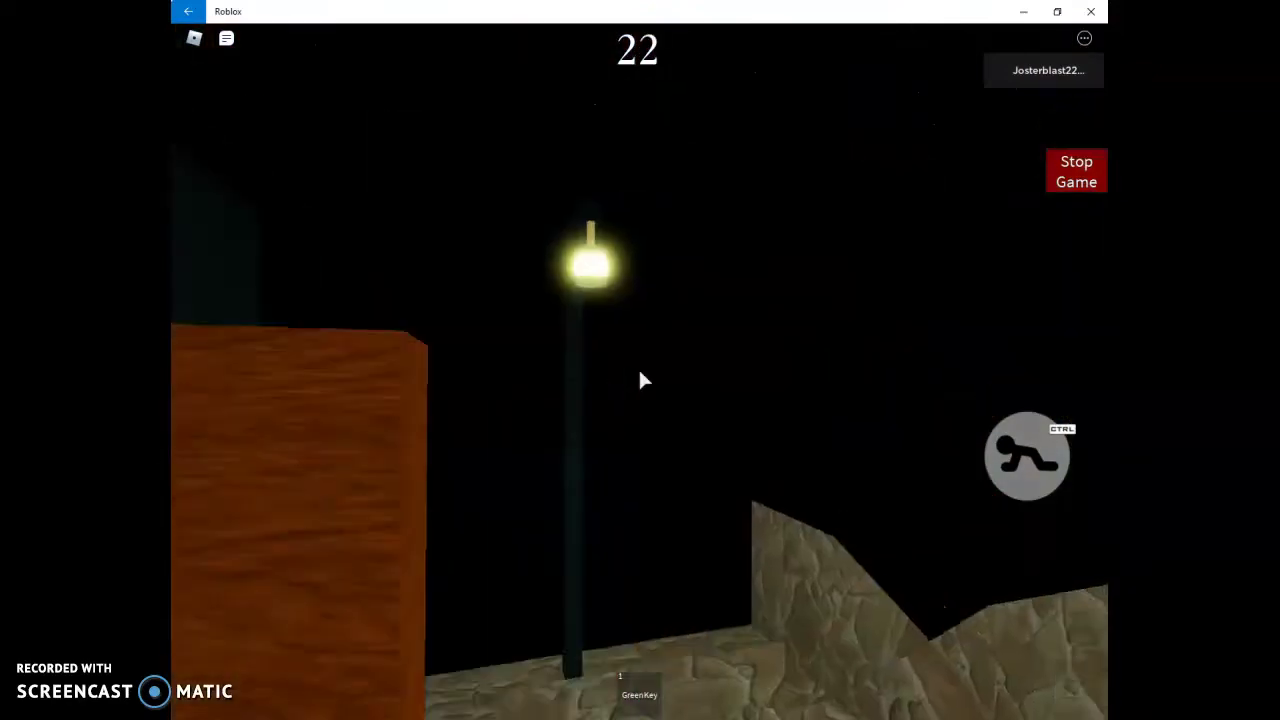
key(w)
key(w)
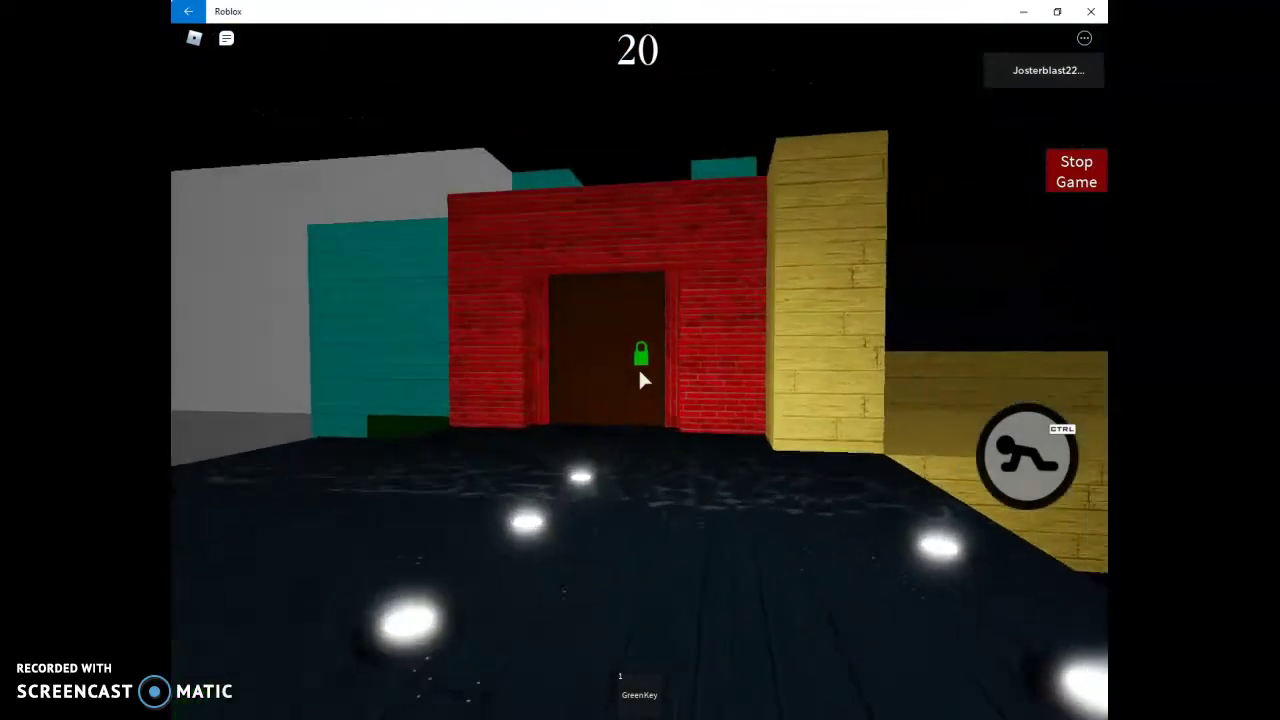
key(w)
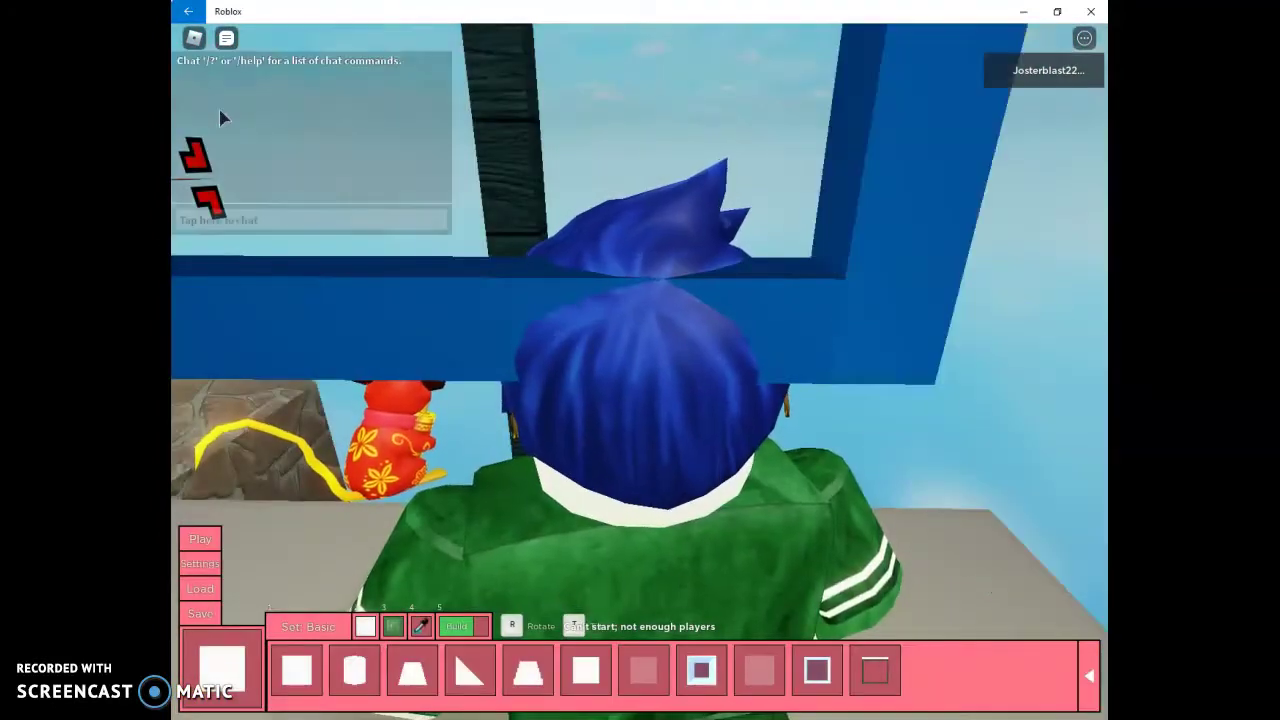
Step: Start a Bot-mode playtest, grab the green key and unlock the red building's door
click(201, 546)
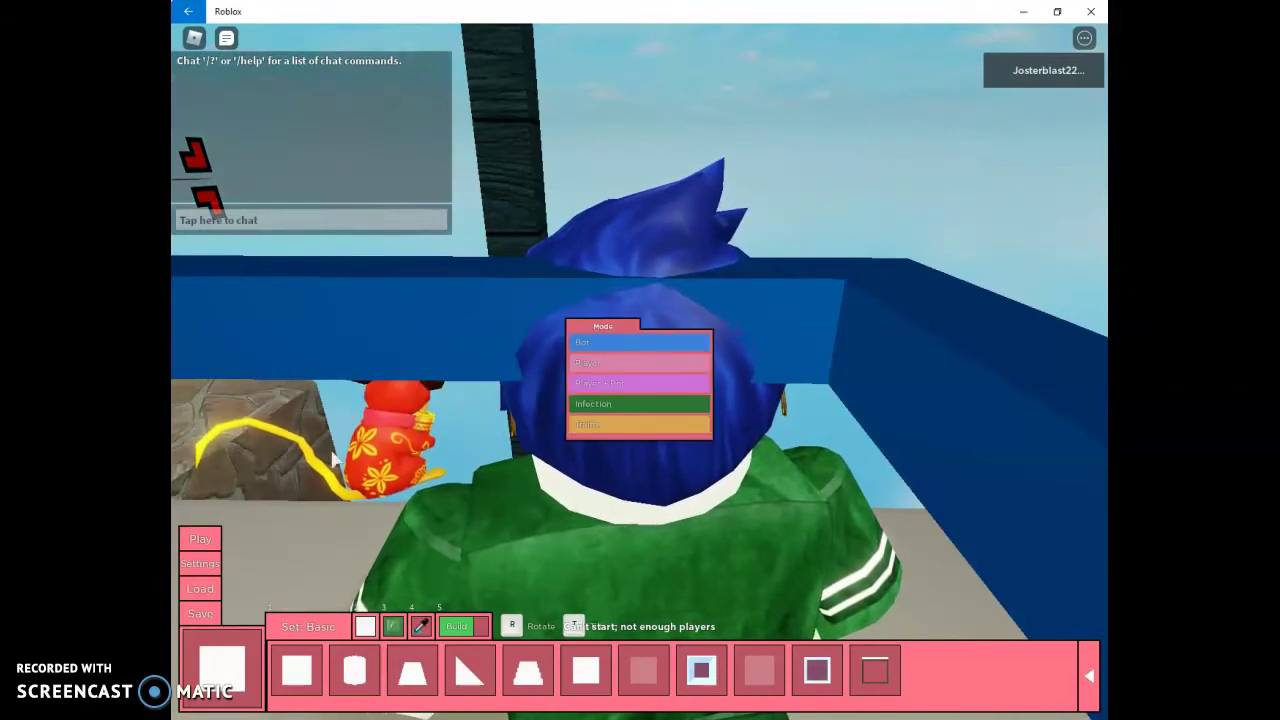
click(604, 345)
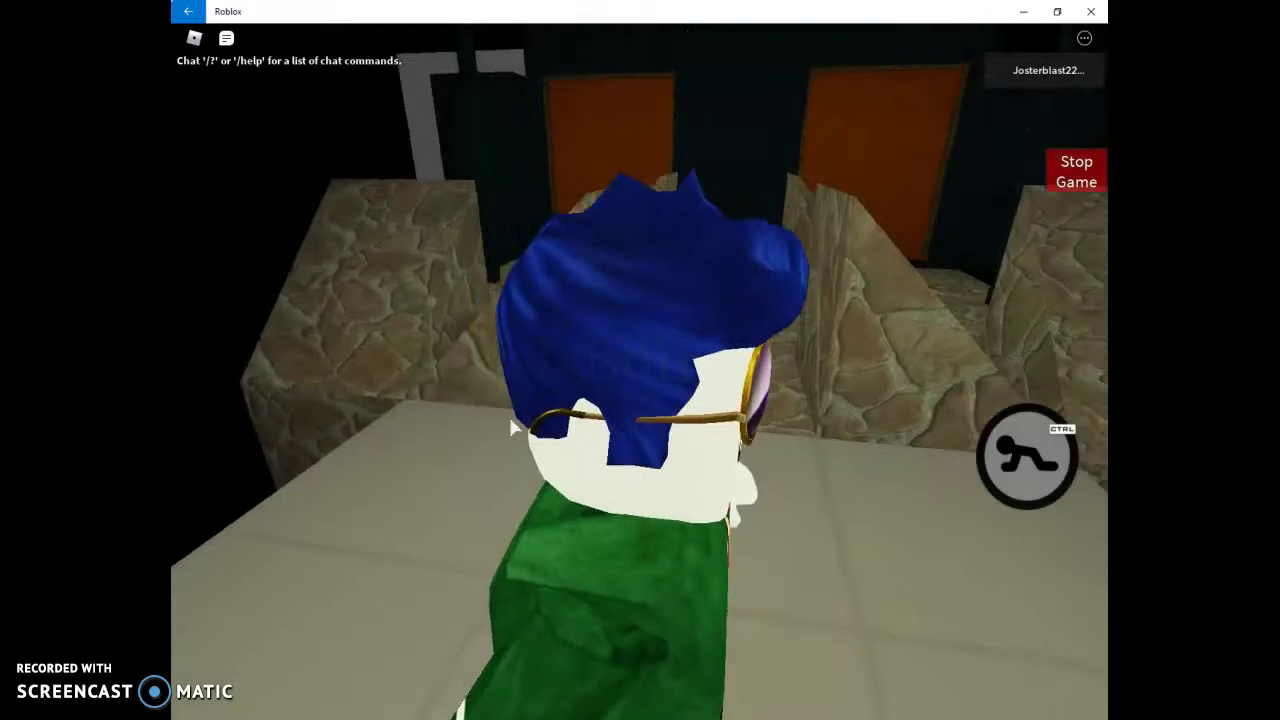
scroll(640, 378, up, 3)
key(w)
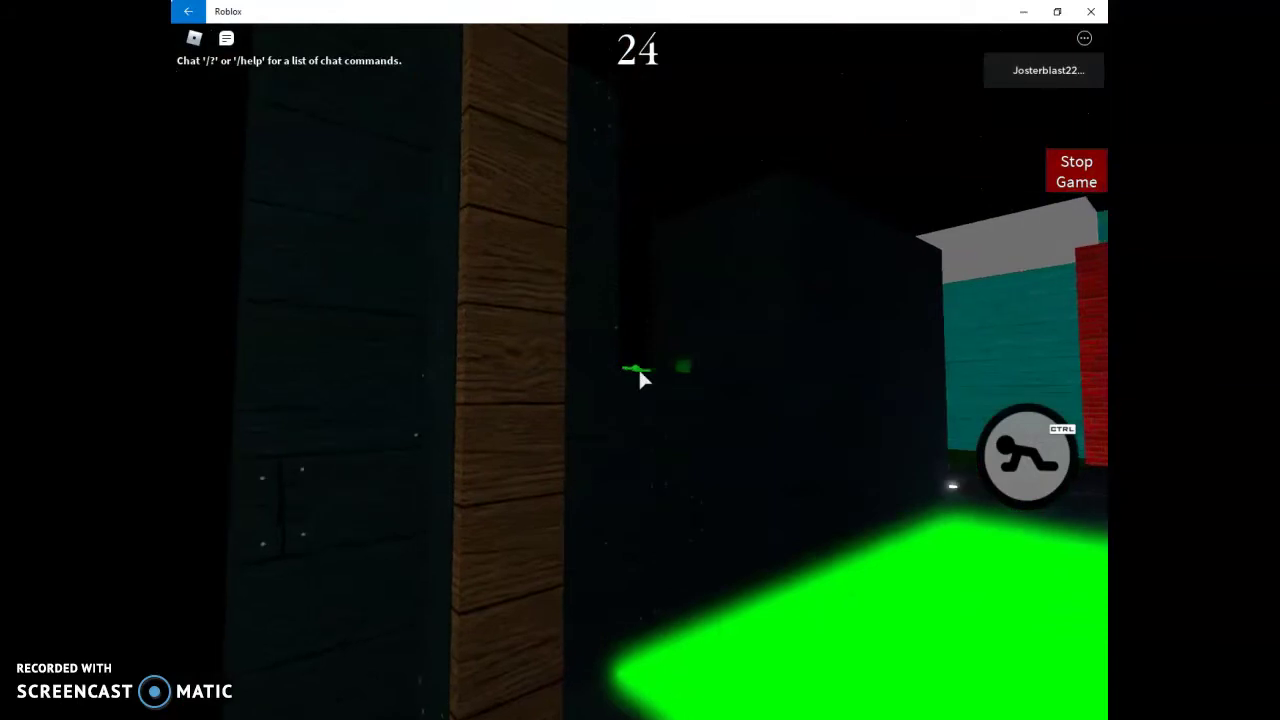
click(640, 372)
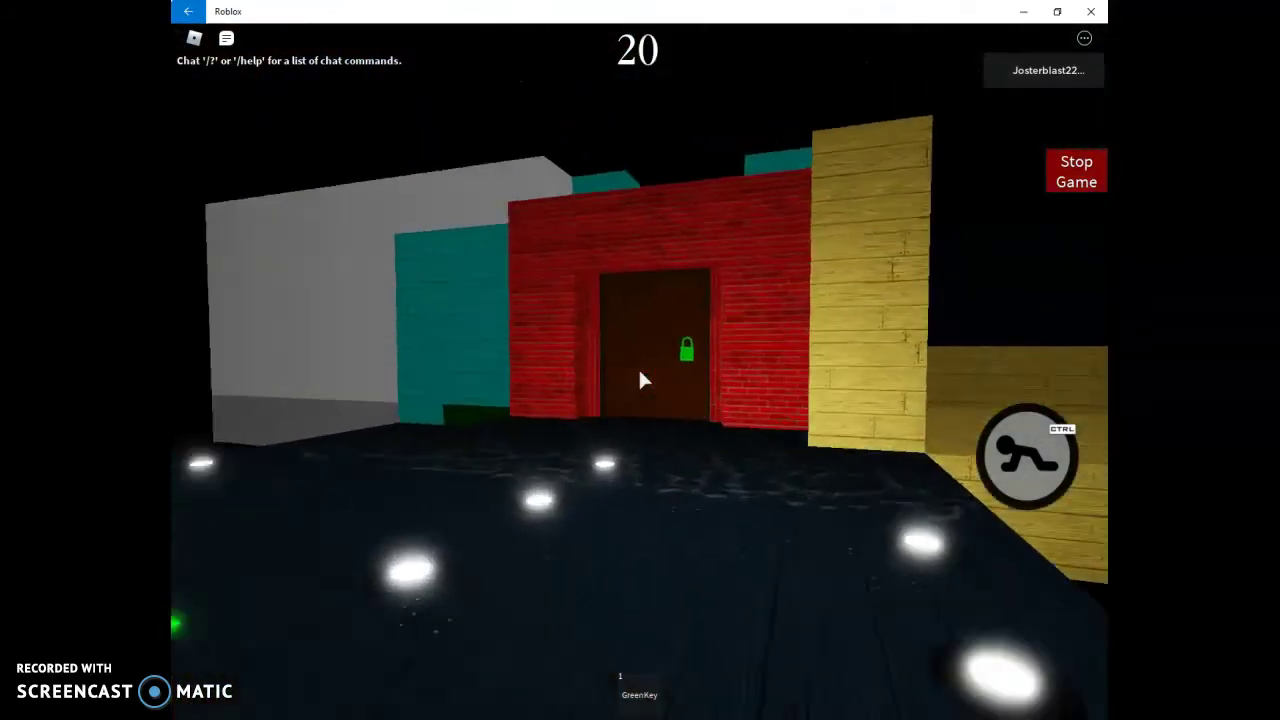
click(640, 372)
click(639, 372)
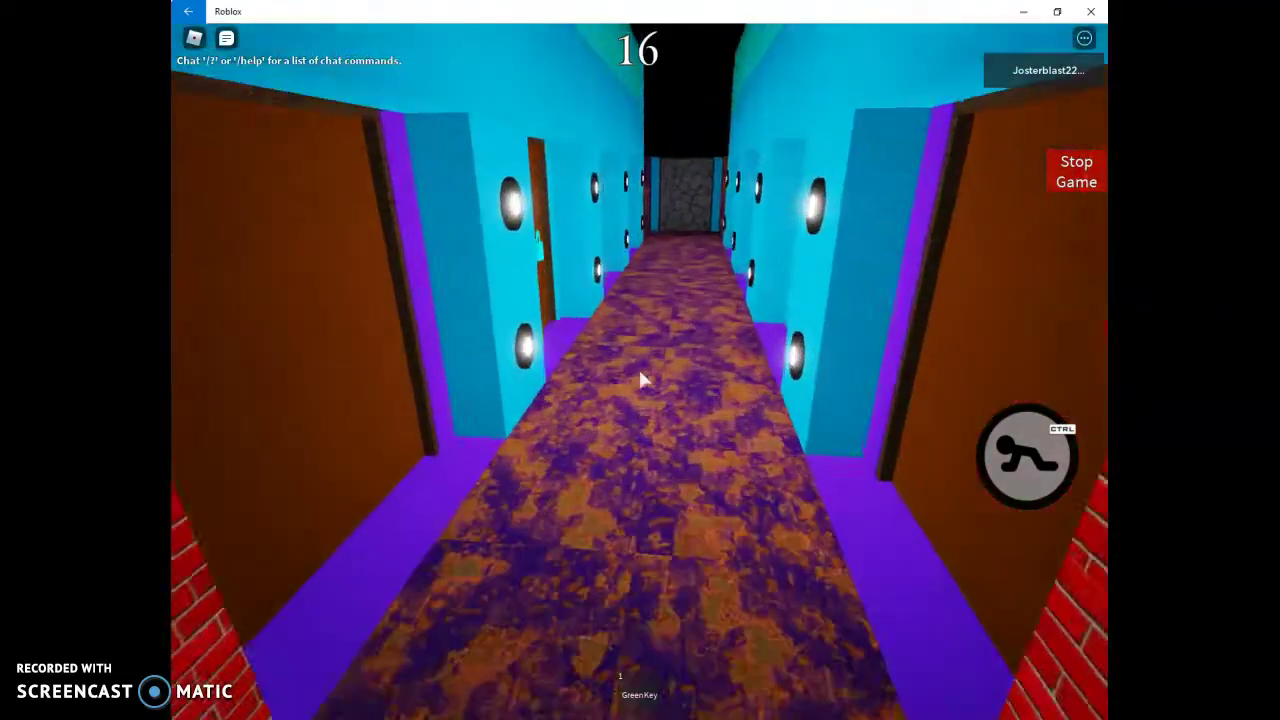
Step: Collect the red key and head through the cyan corridor to the red-padlock door
key(w)
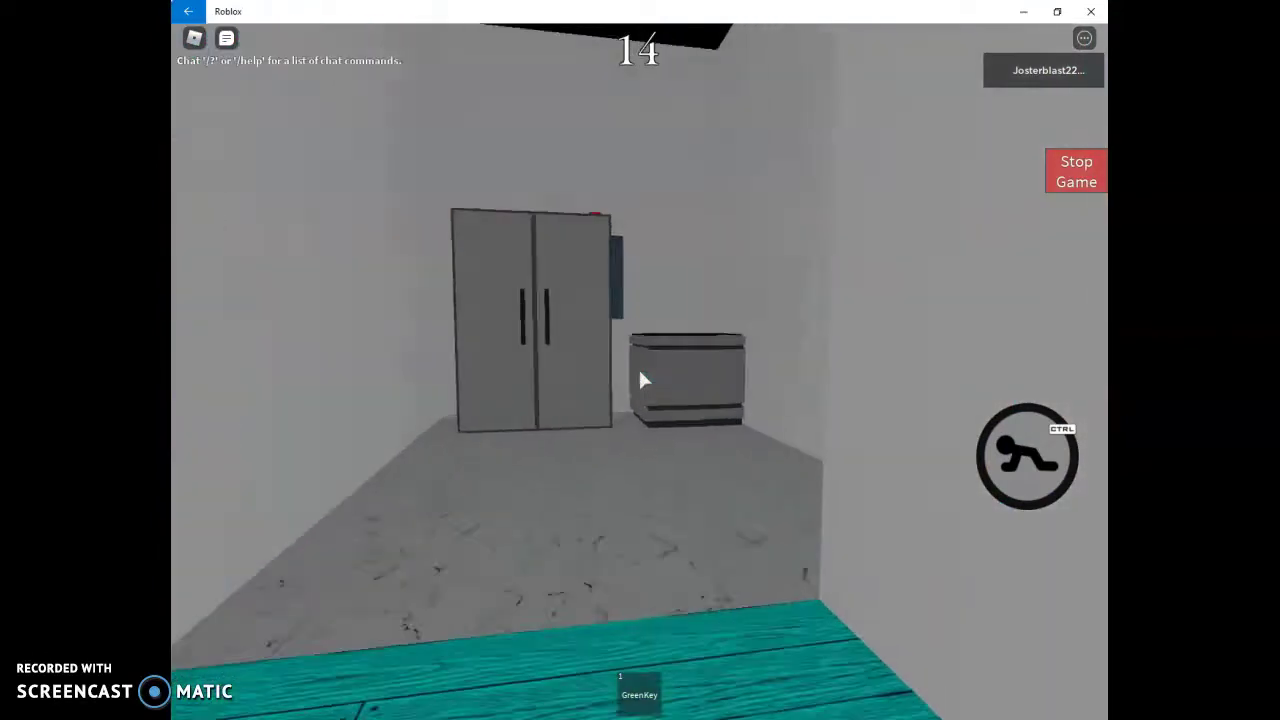
key(w)
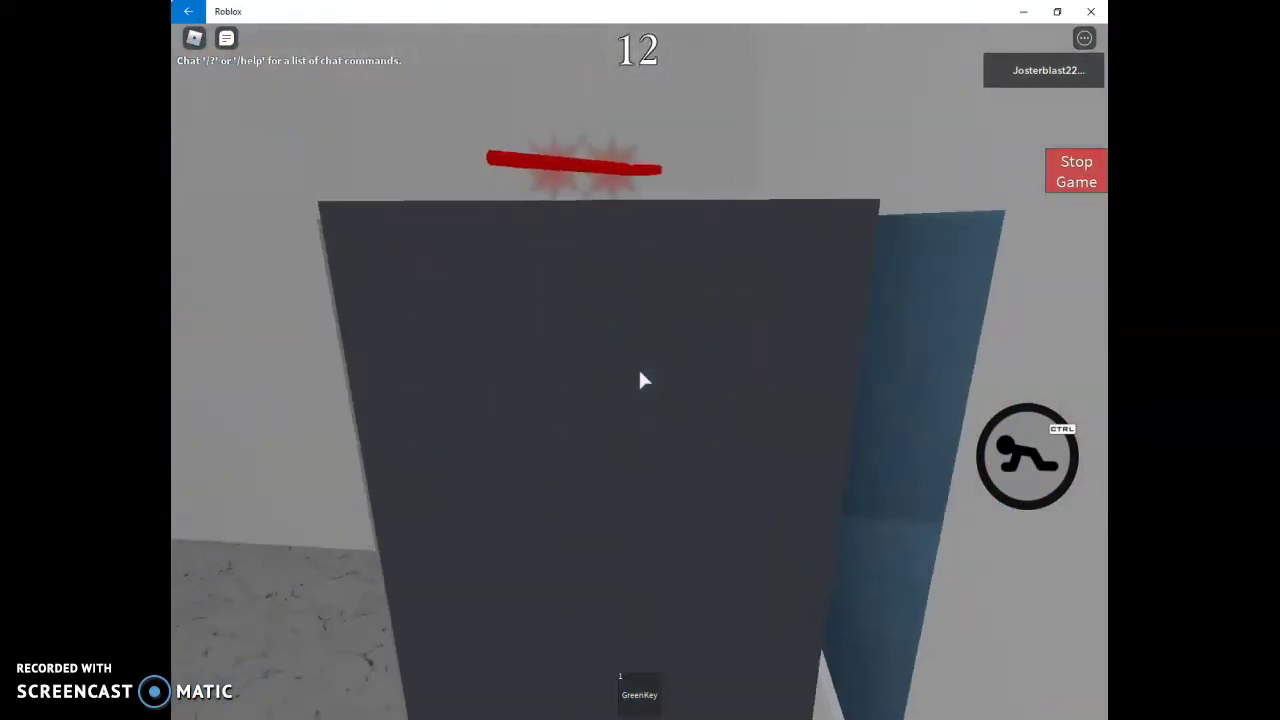
key(s)
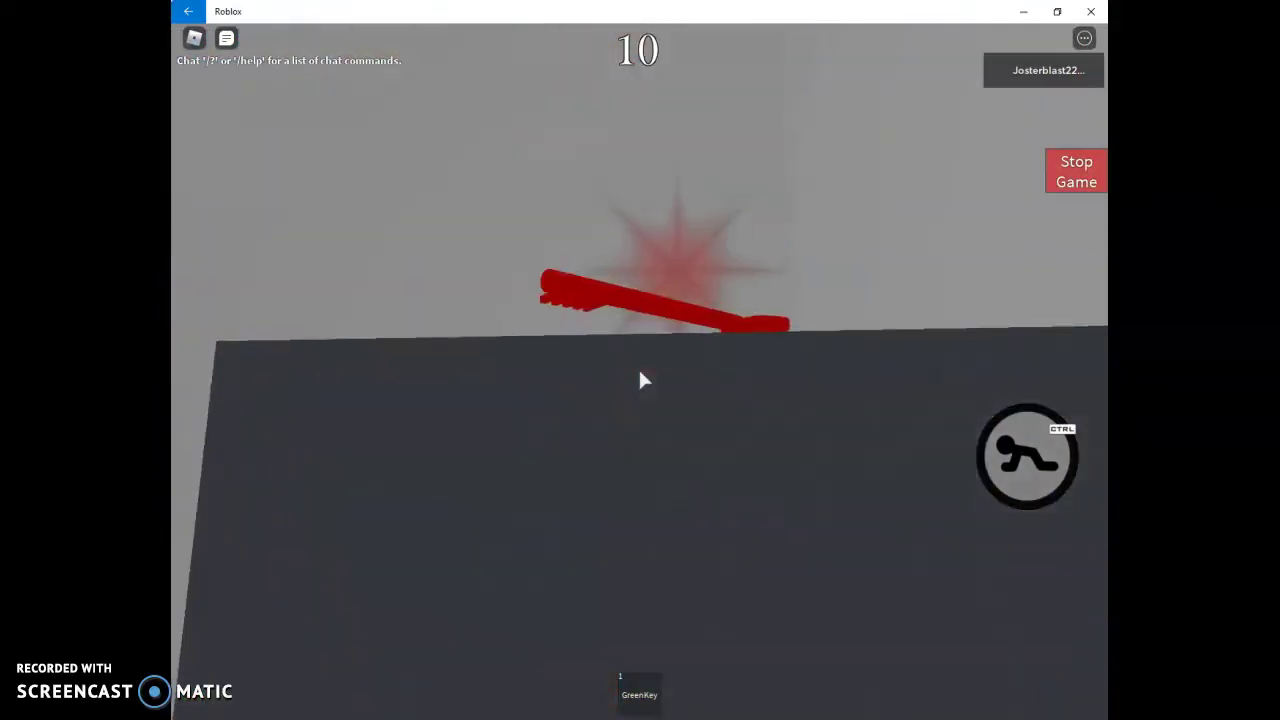
key(w)
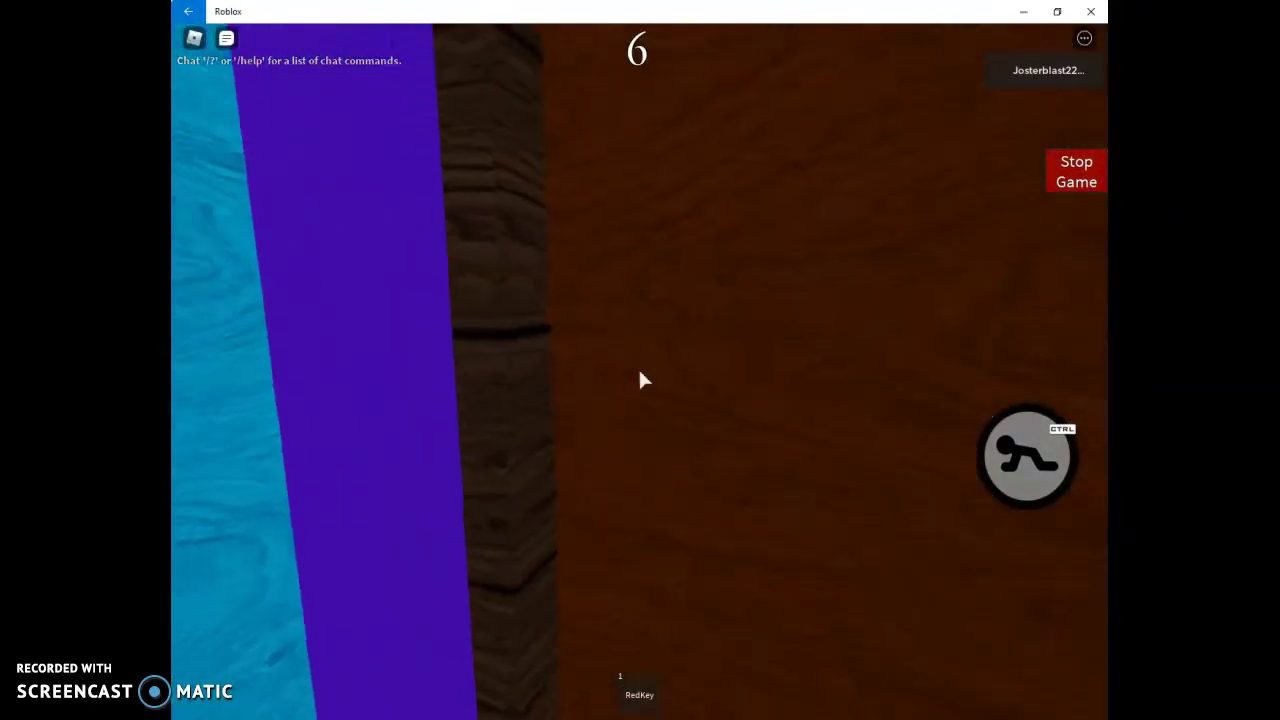
key(d)
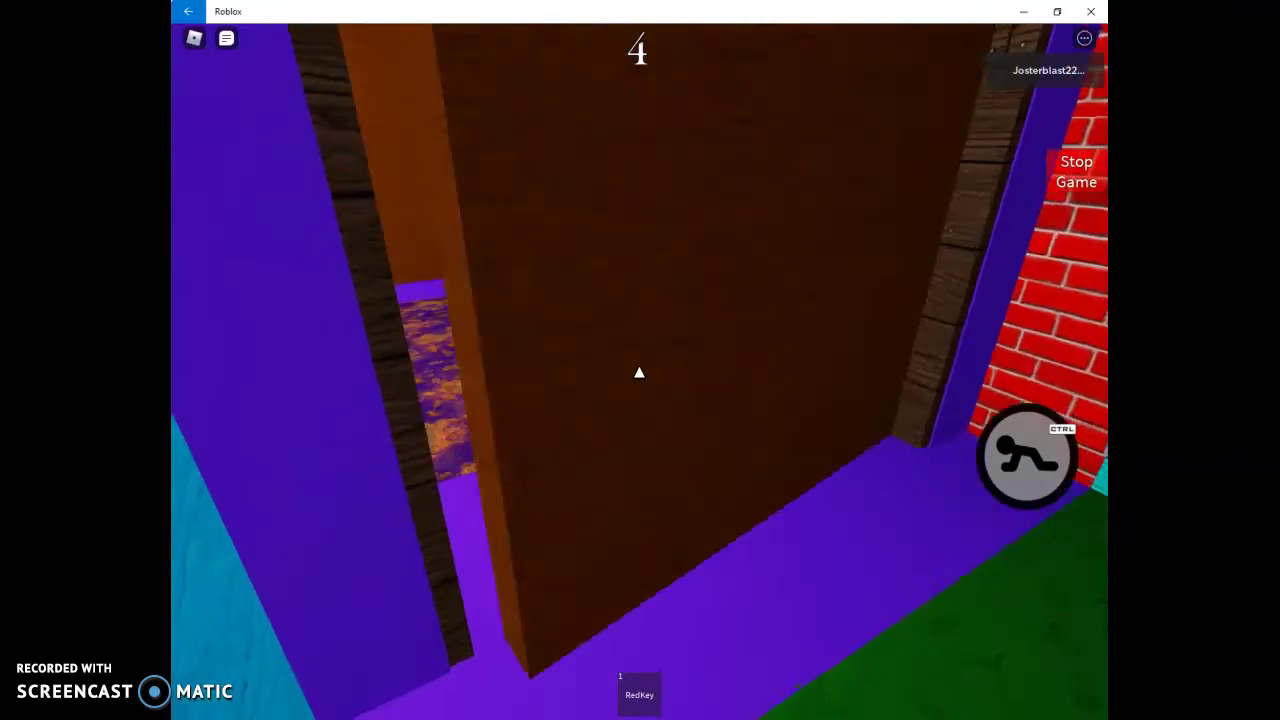
key(w)
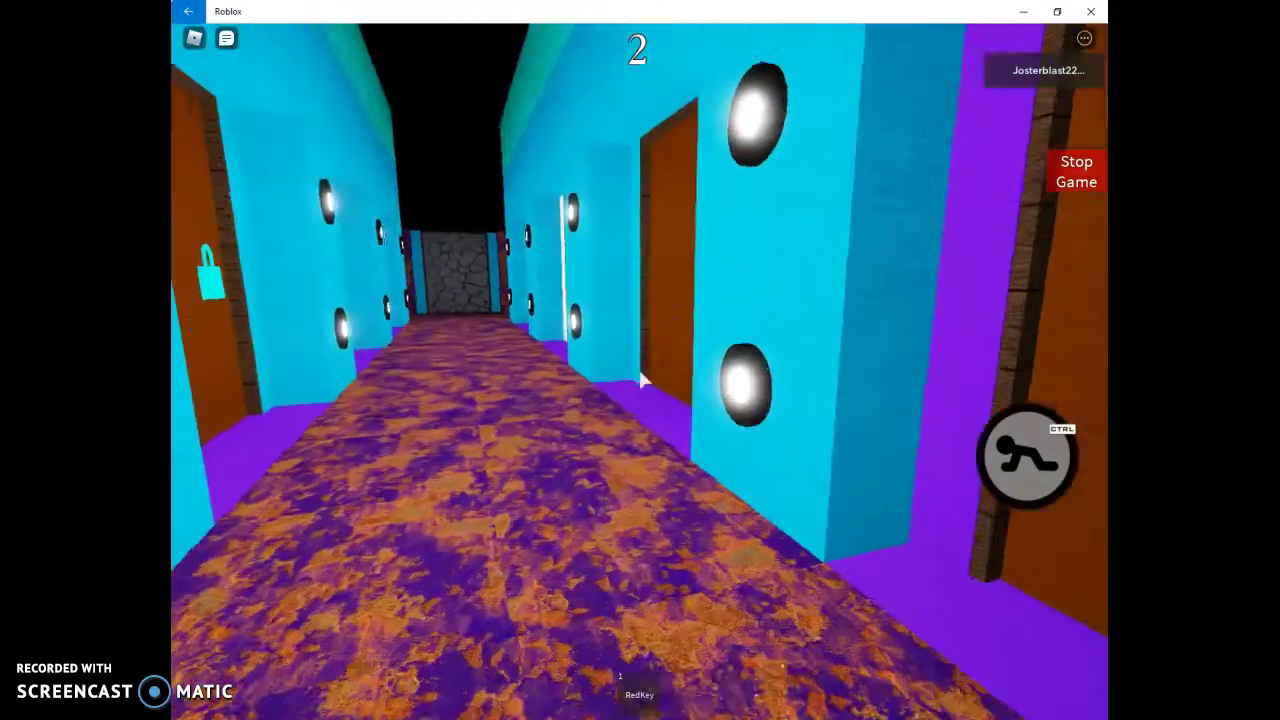
key(d)
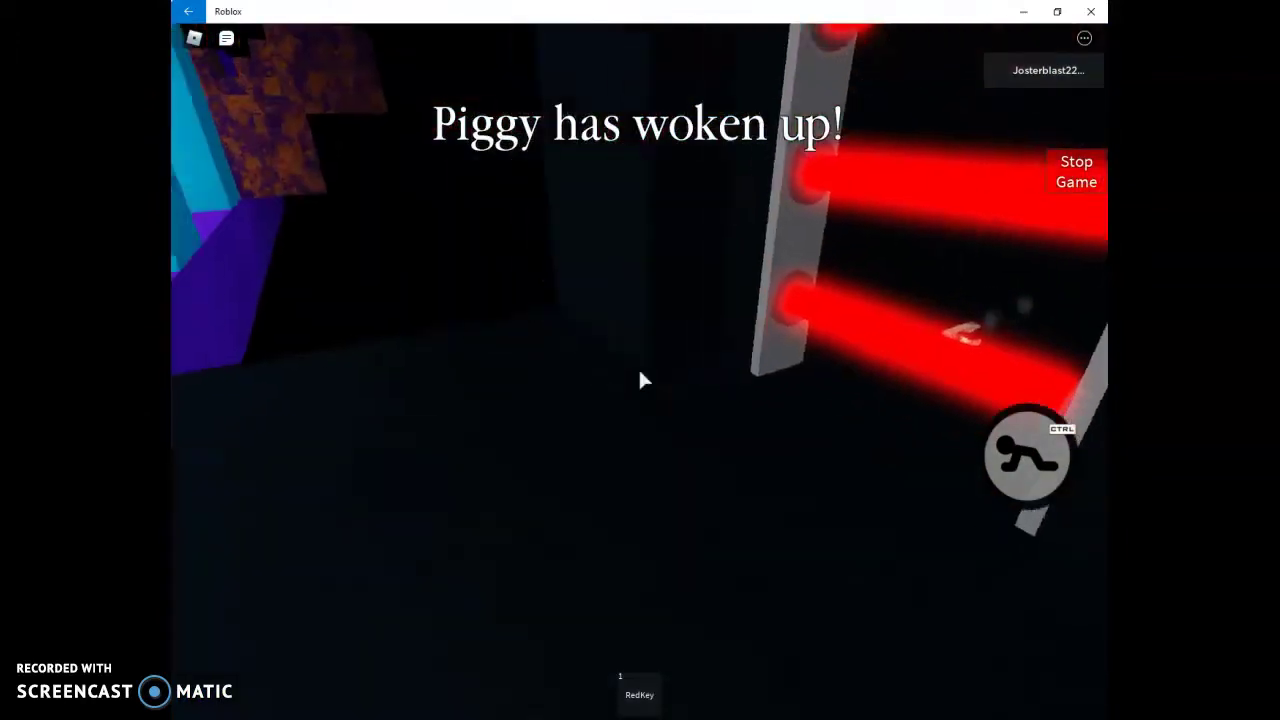
Step: Run down the blue corridor past Piggy's room and climb the dark stairs
key(w)
key(d)
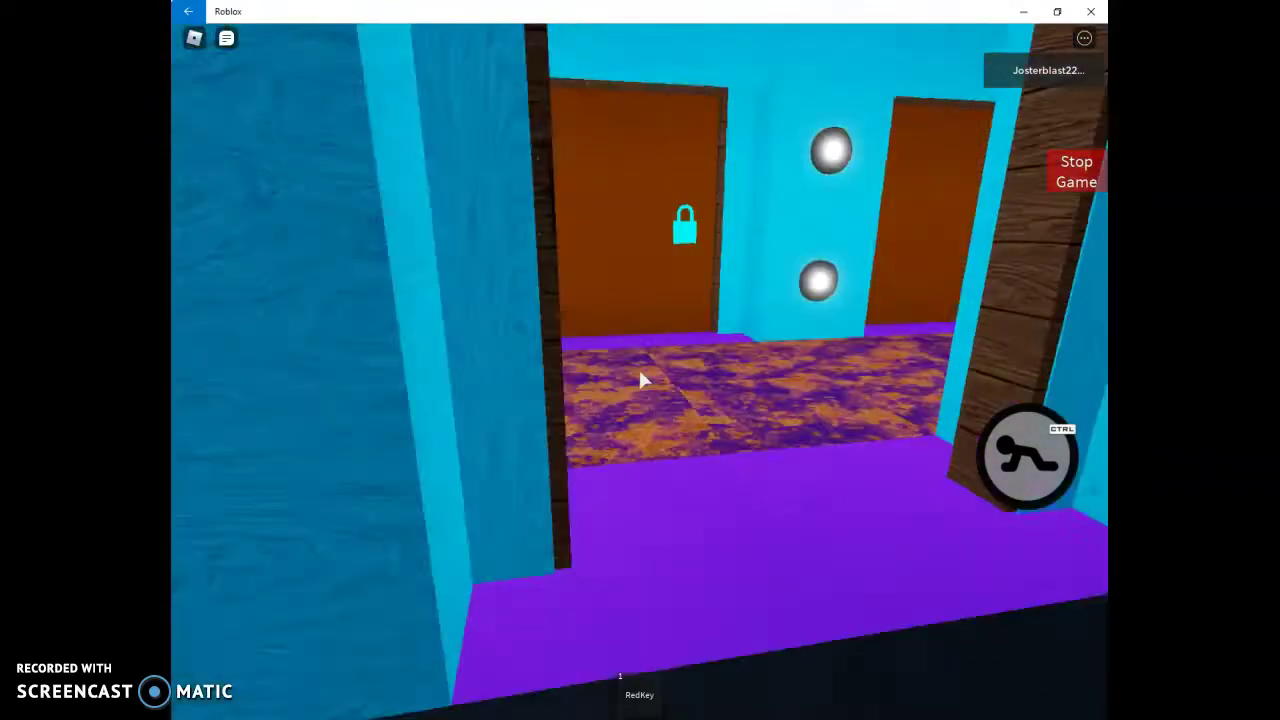
key(w)
key(a)
key(w)
key(d)
key(w)
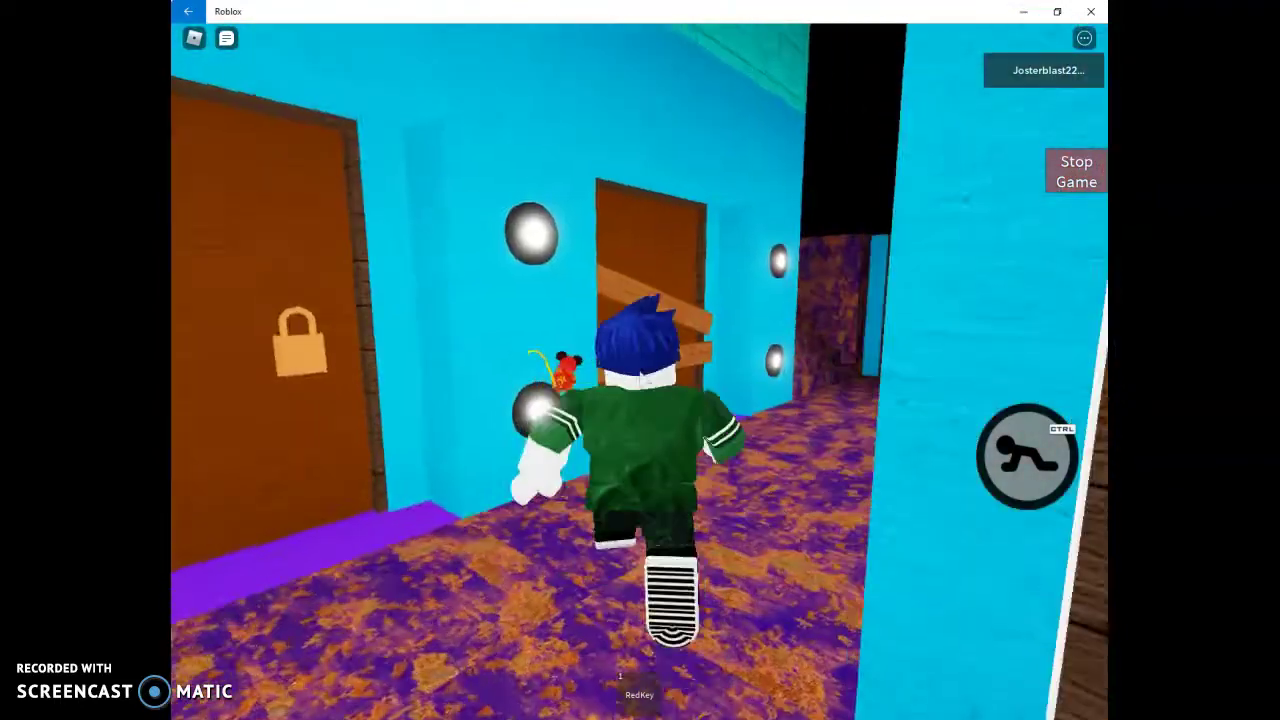
key(d)
key(w)
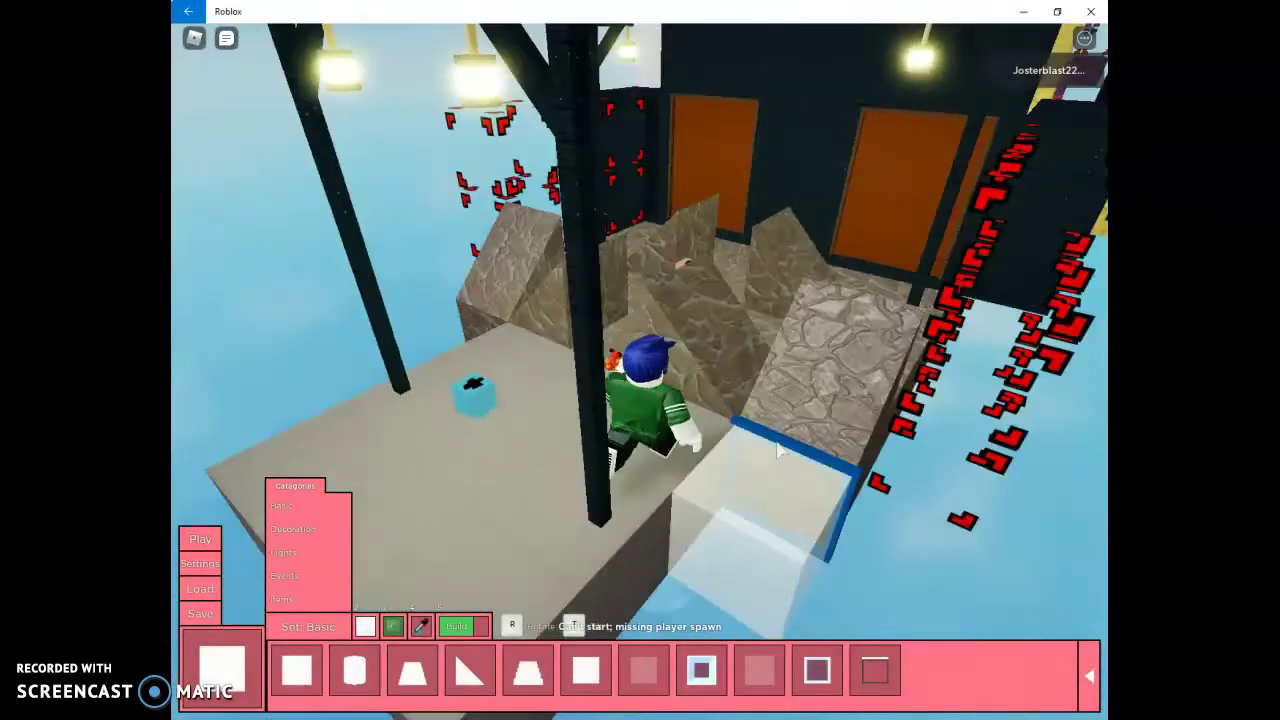
Step: Fly the view to the wooden door, toggle remove mode, and bring up the parts colour palette
key(w)
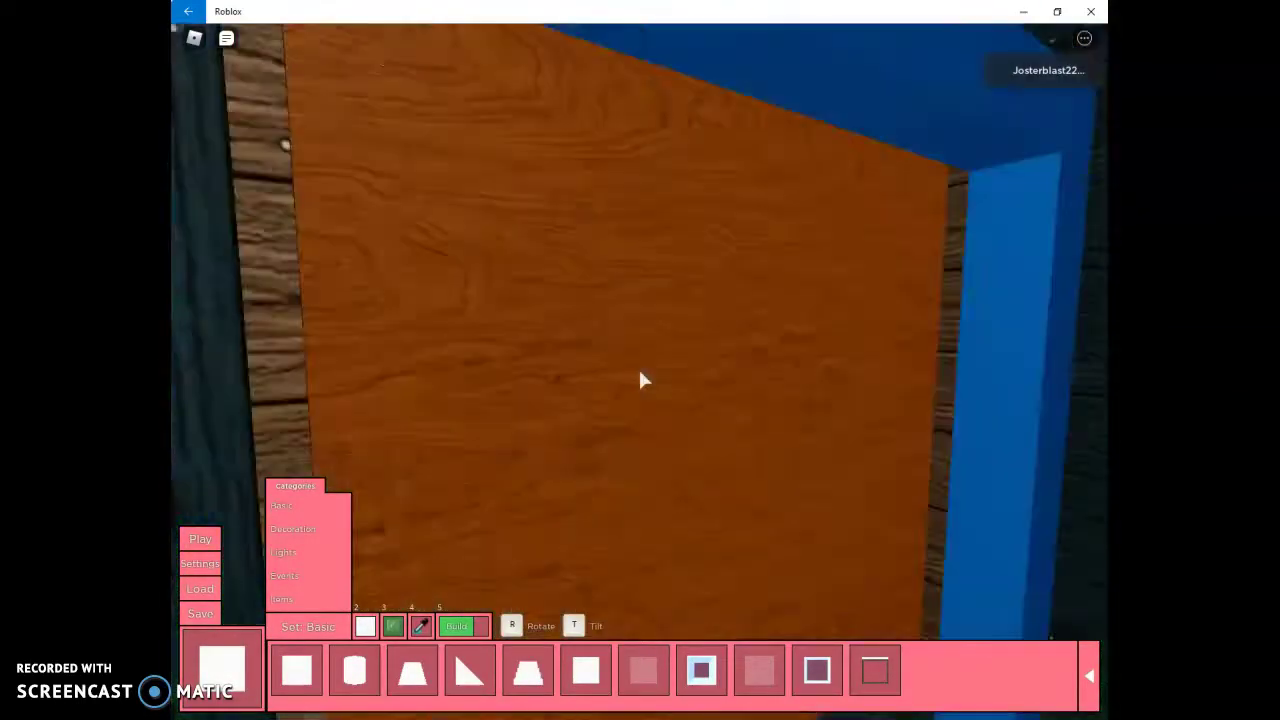
key(w)
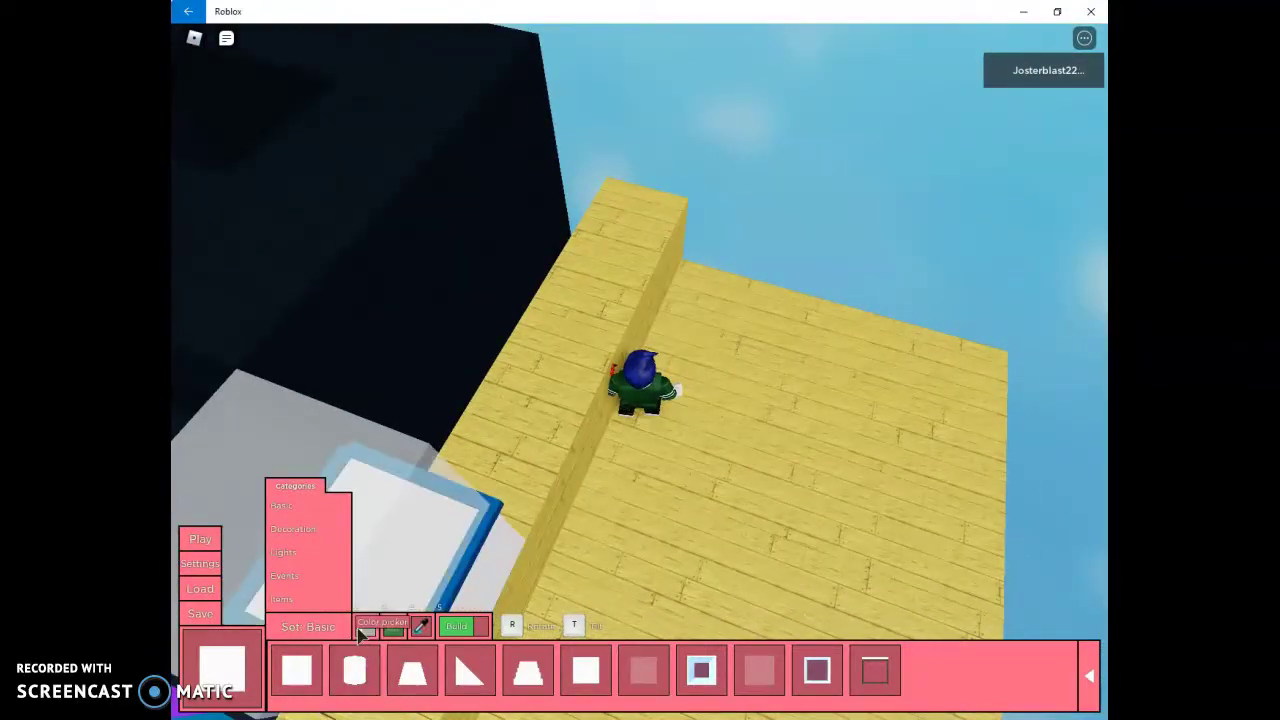
click(443, 627)
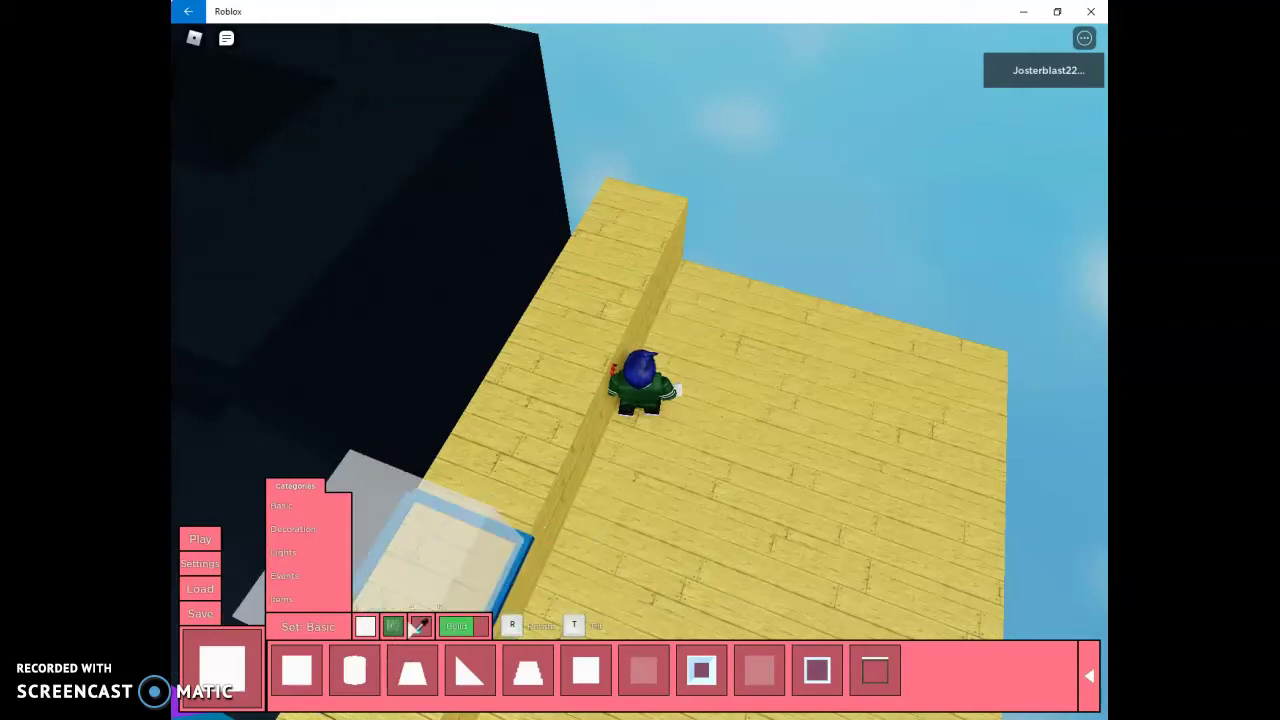
click(369, 627)
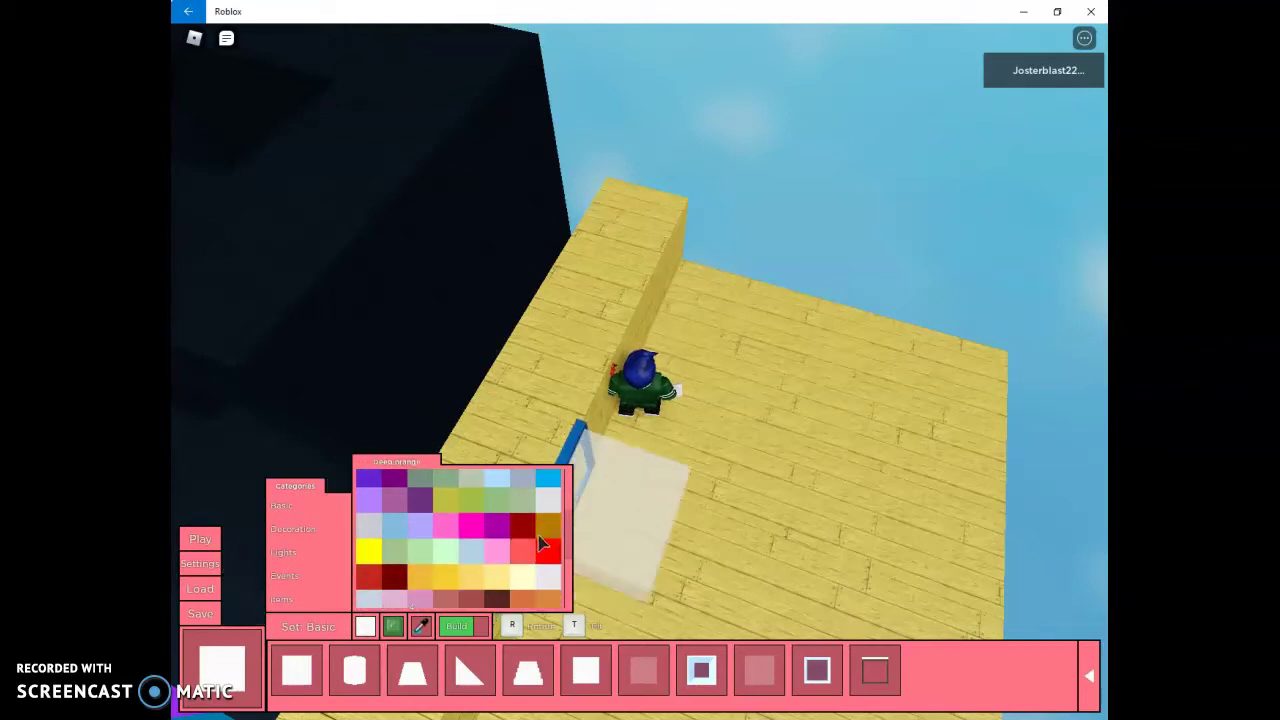
Step: Set new blocks to pale yellow wood planks
click(474, 587)
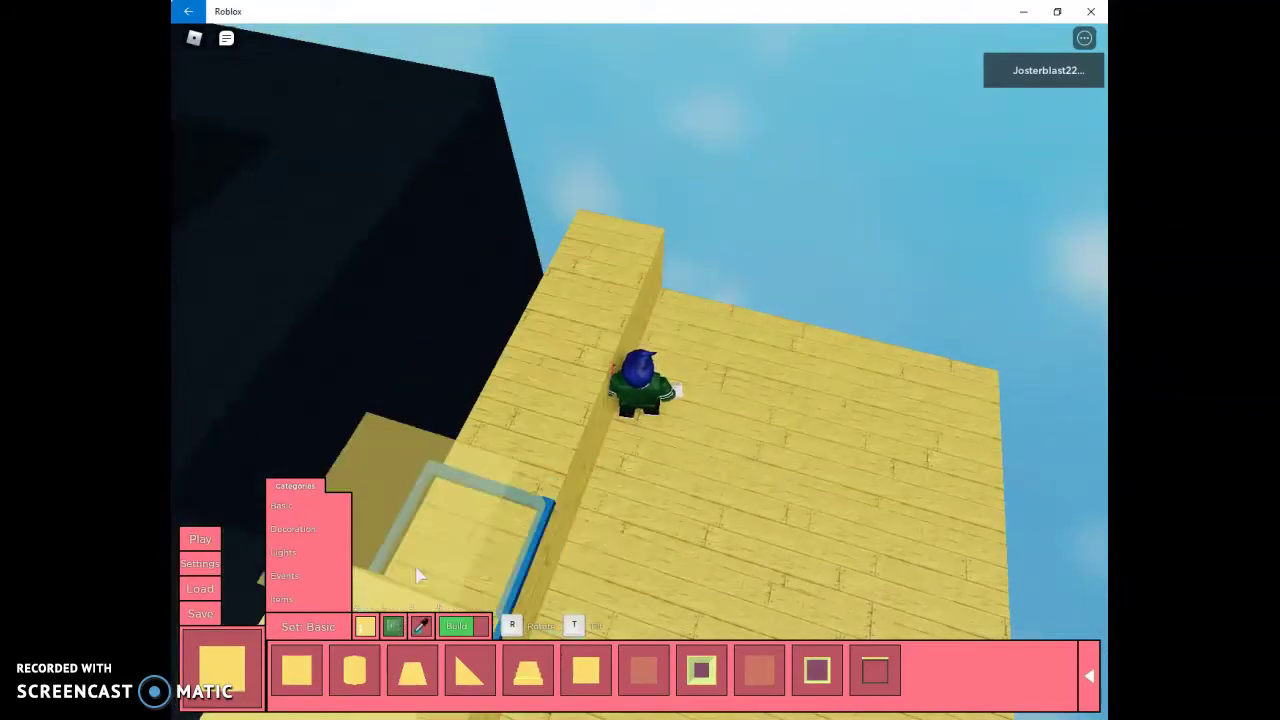
right_click(434, 526)
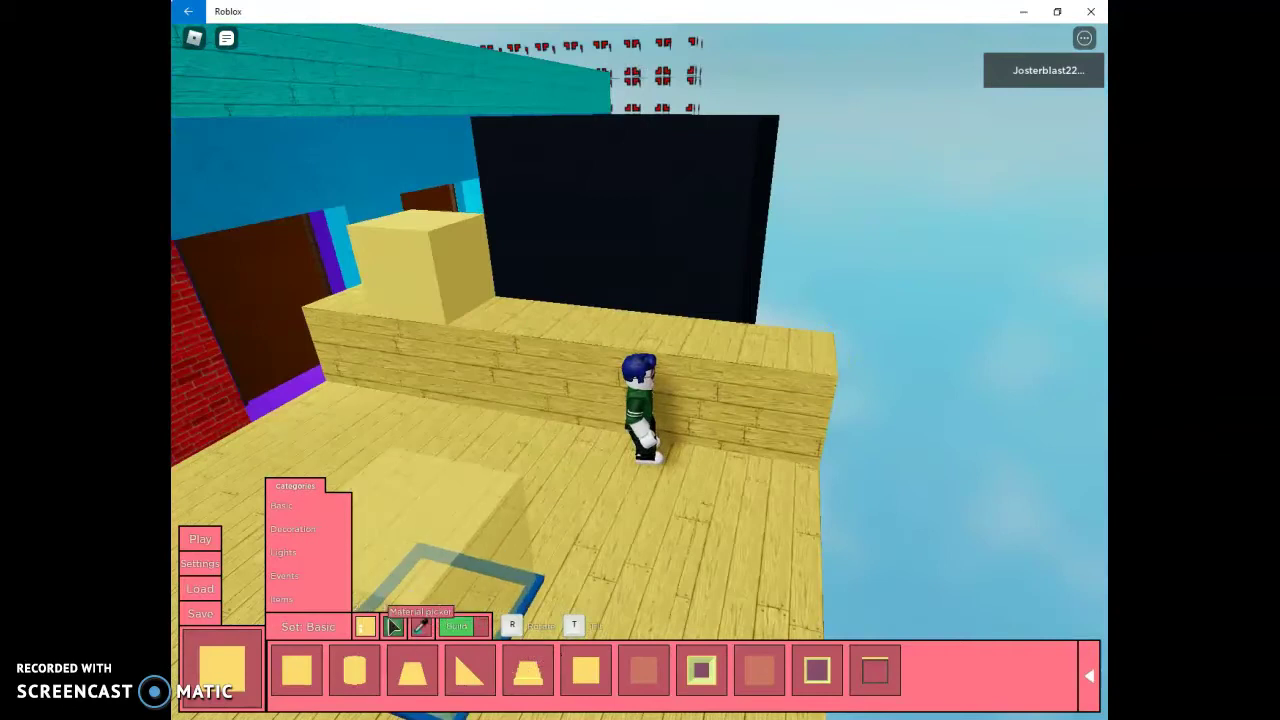
click(398, 586)
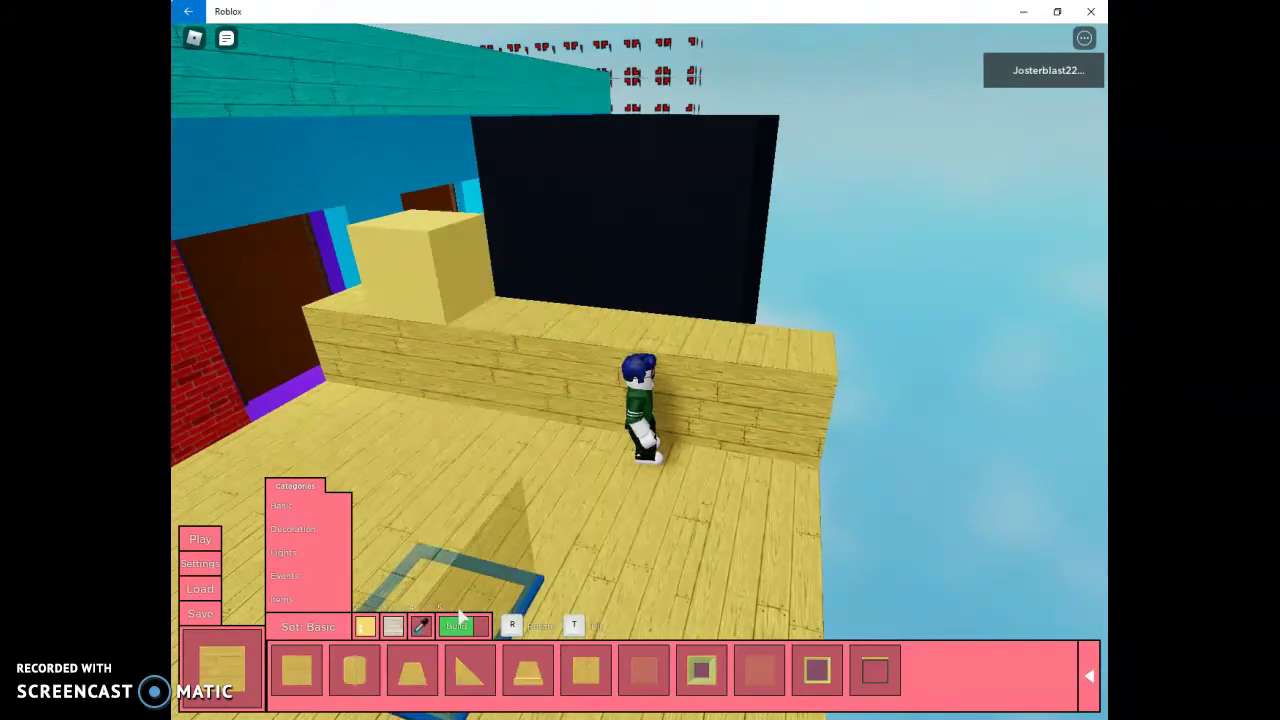
click(463, 626)
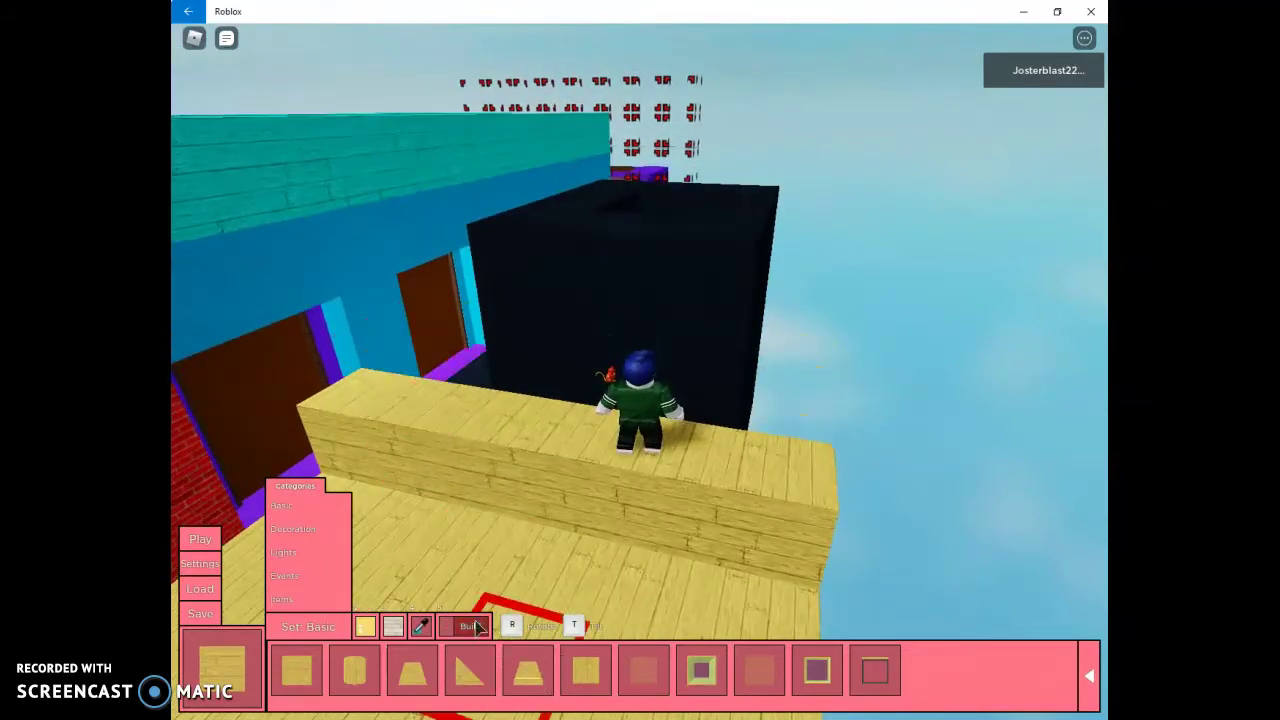
Step: Add wooden blocks on the yellow wall, on top of it, and at its end
key(Left)
key(Left)
key(Left)
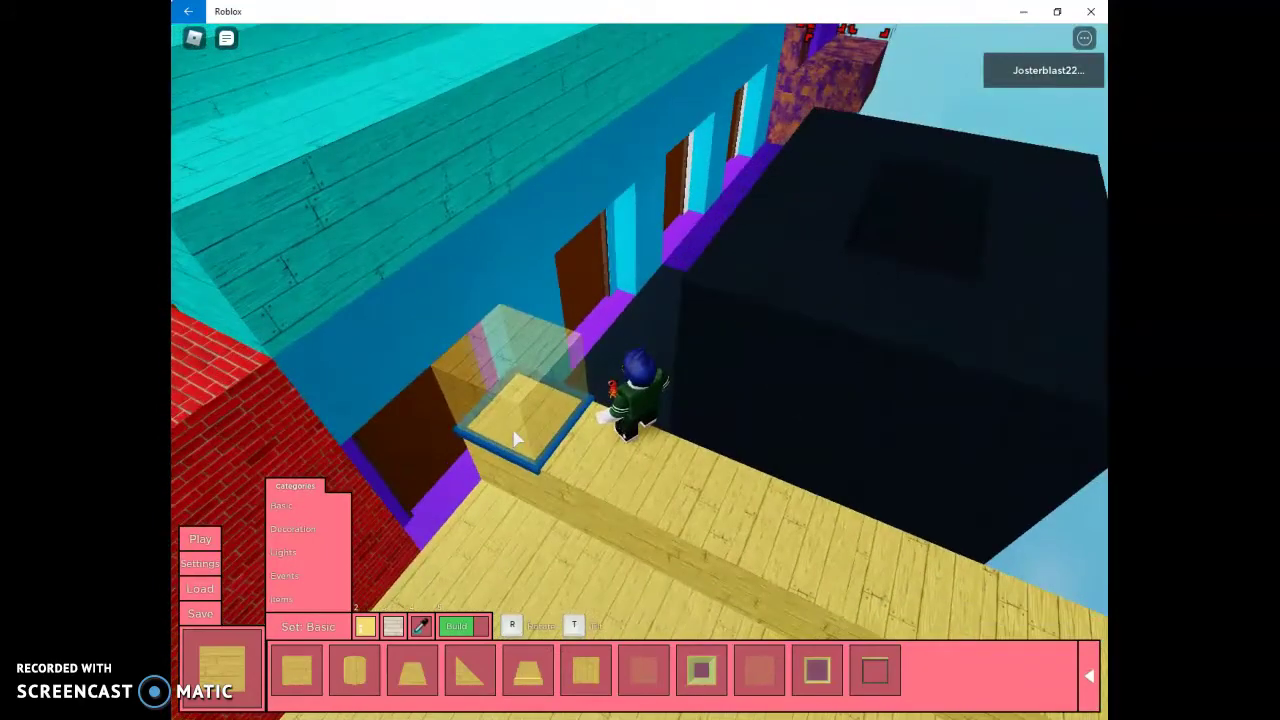
click(515, 440)
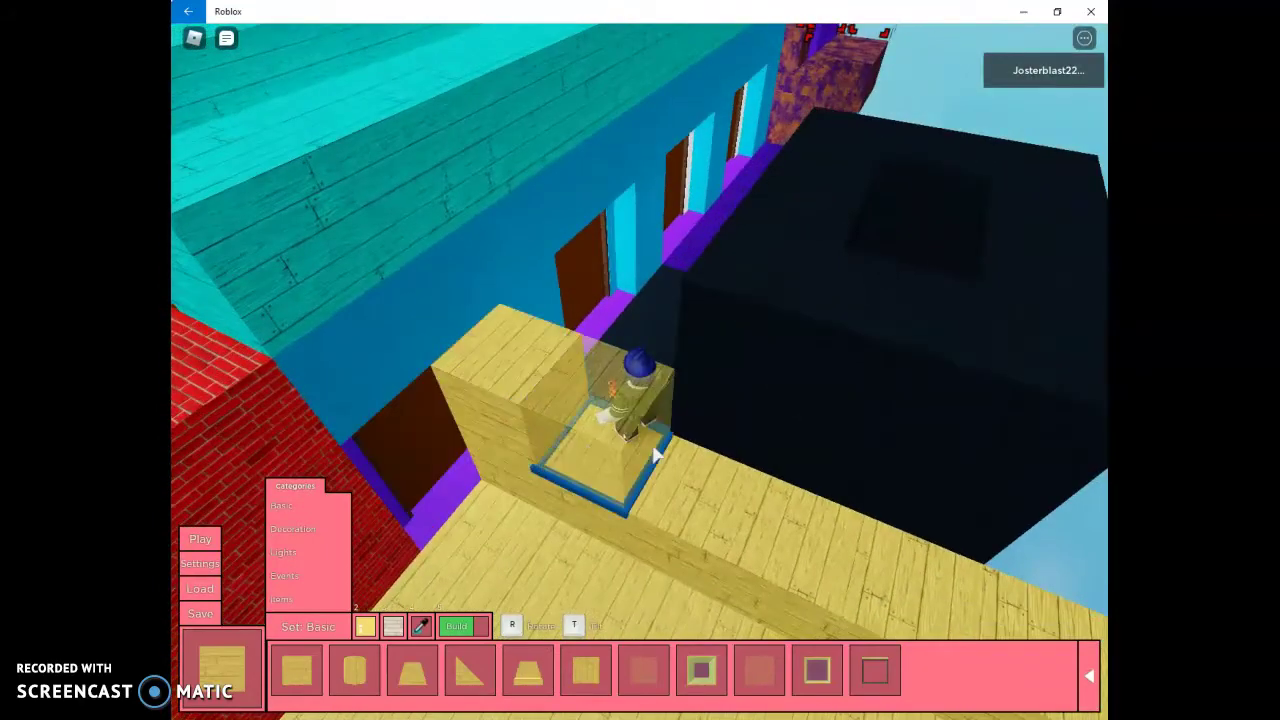
key(Left)
key(Left)
key(Left)
key(Left)
key(Left)
key(Left)
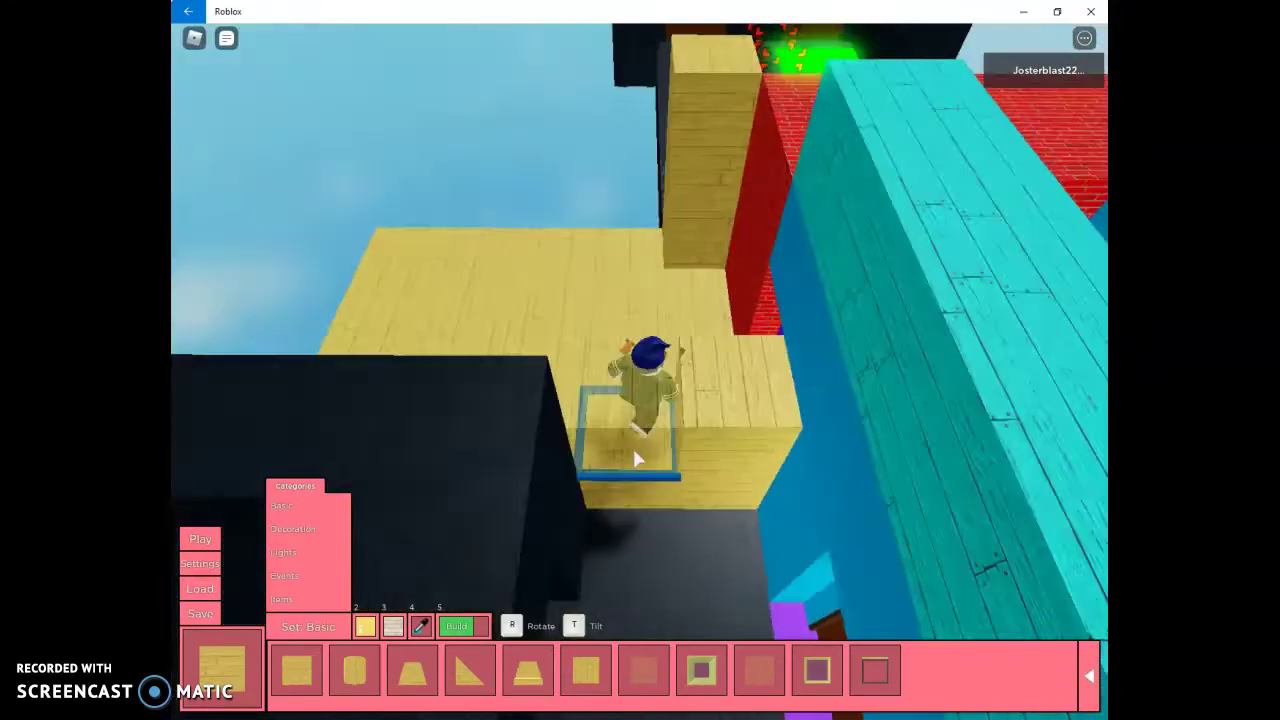
key(Left)
key(Left)
key(Left)
key(Left)
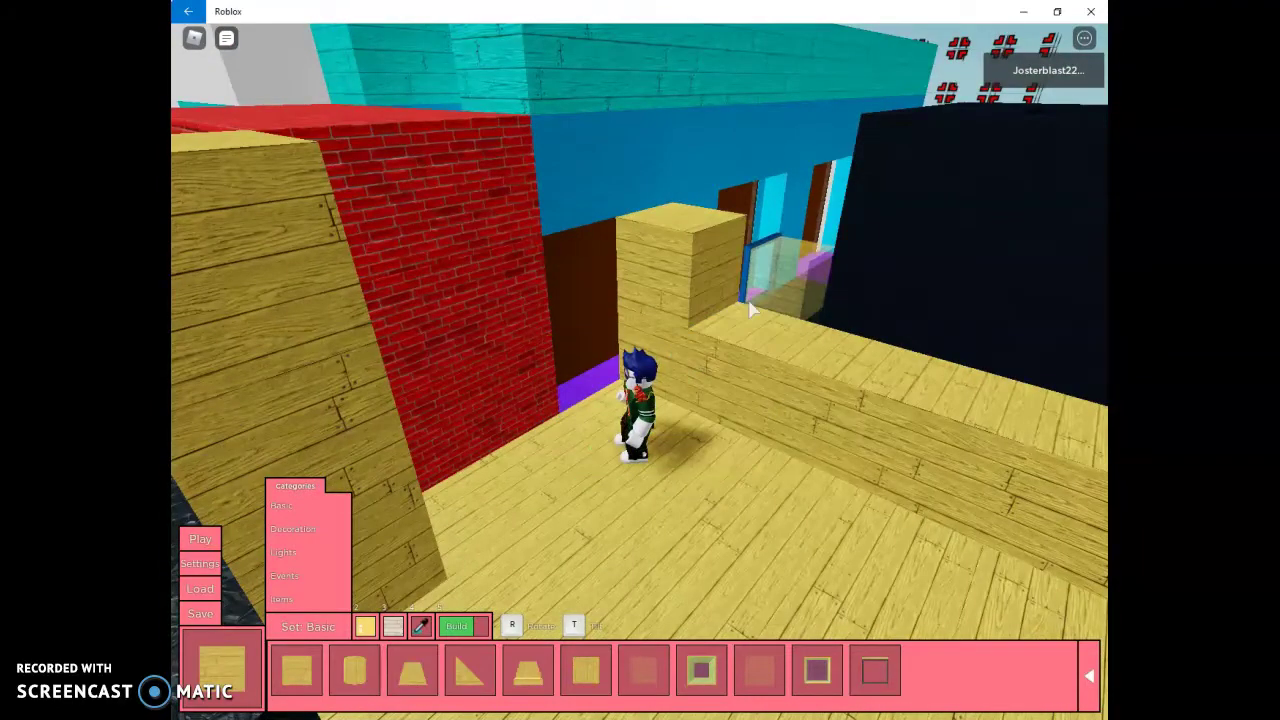
click(738, 322)
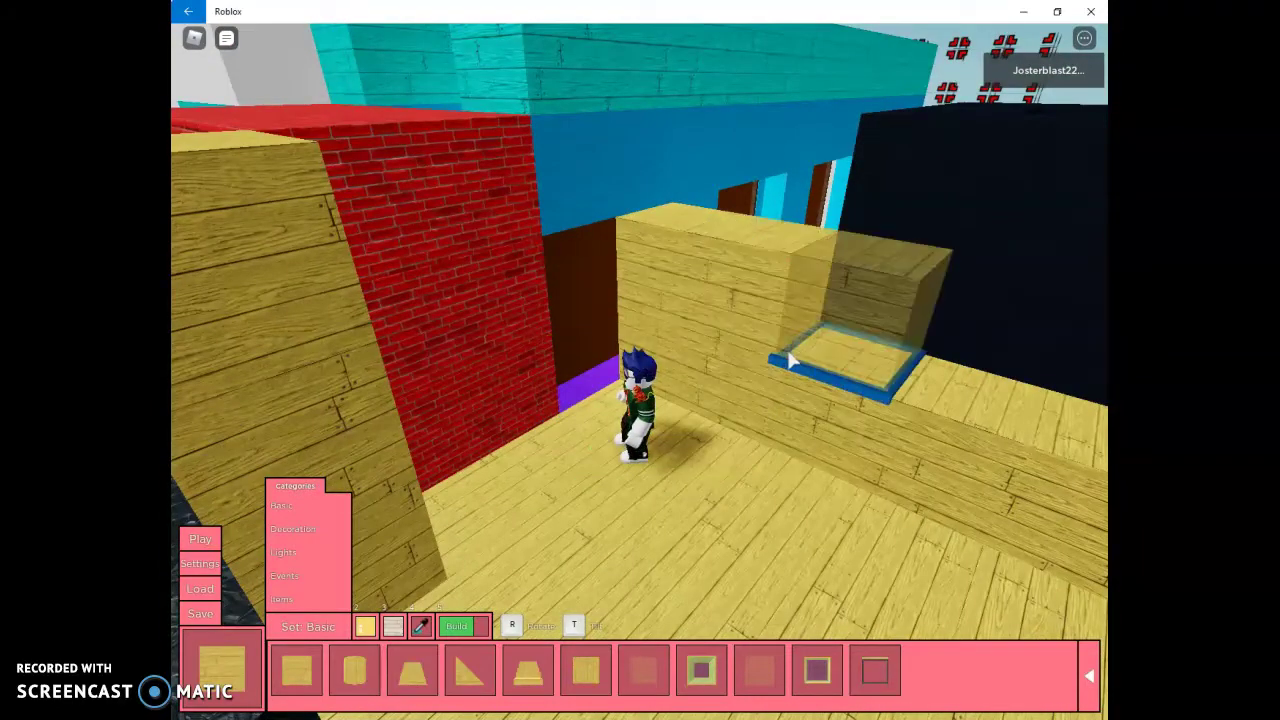
key(Left)
key(Left)
key(Left)
key(Left)
key(Left)
key(Left)
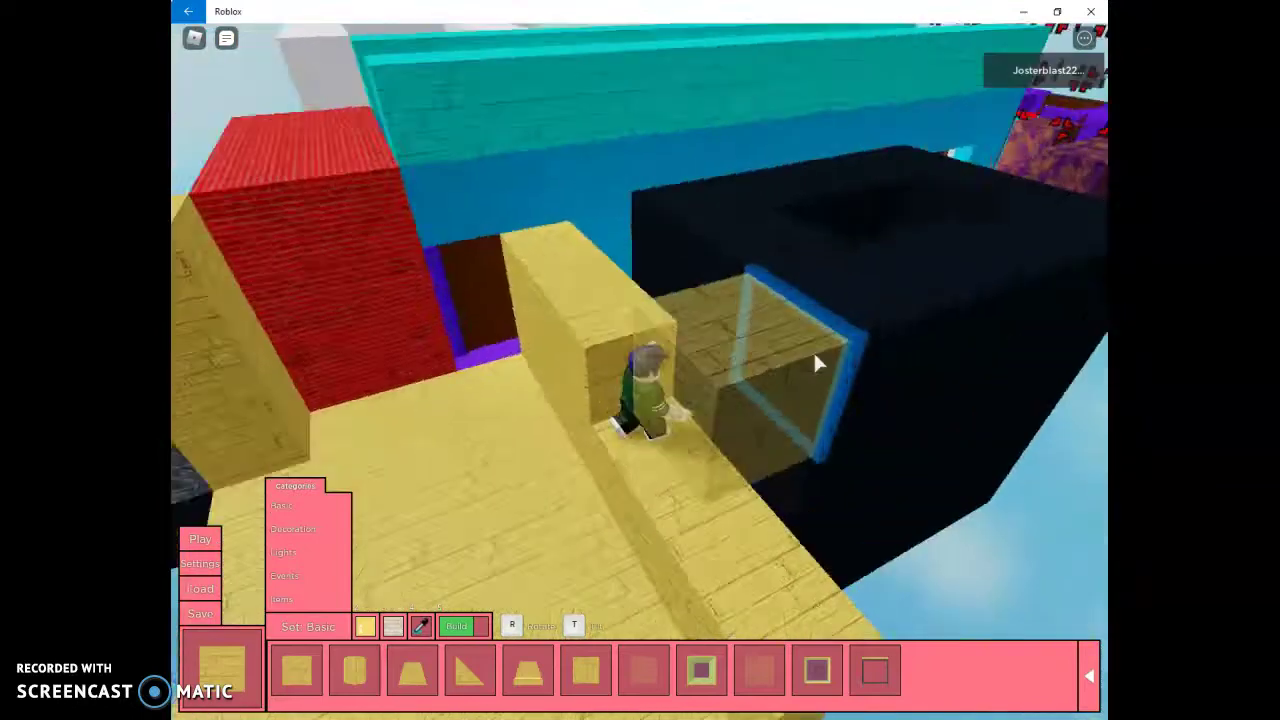
key(Left)
key(Left)
key(Left)
key(Left)
key(Left)
key(Left)
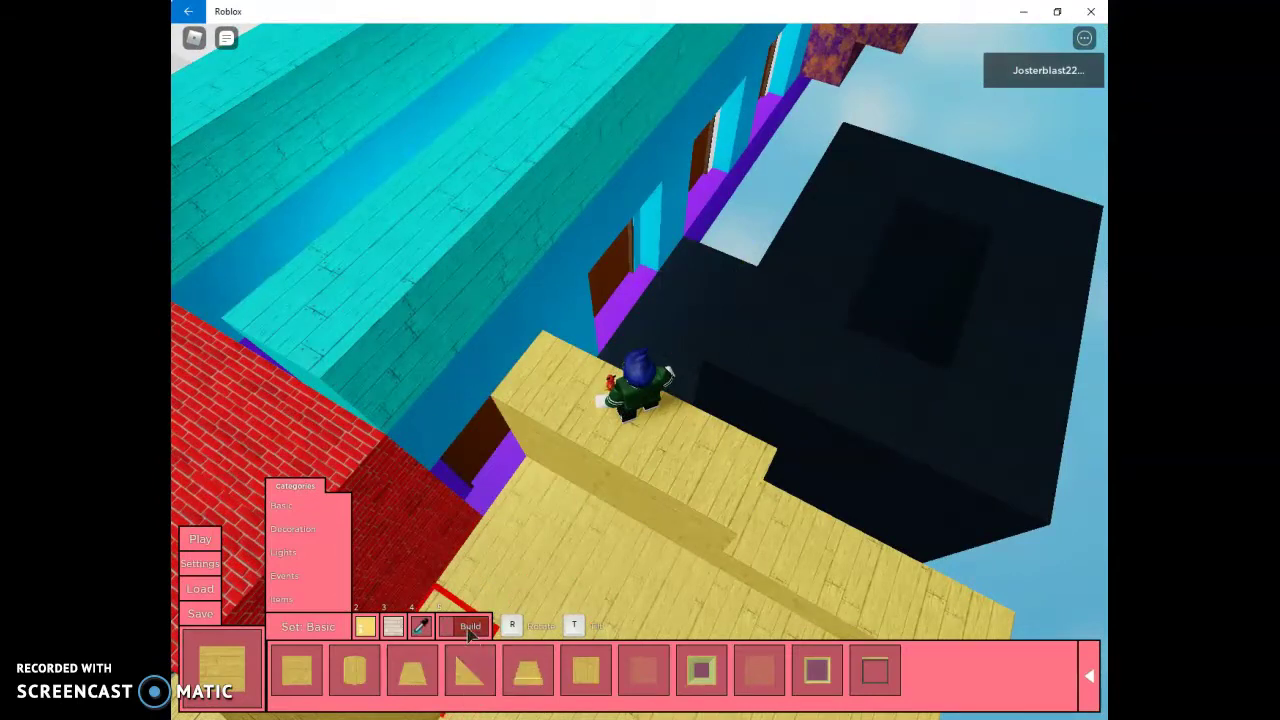
key(Left)
key(Left)
key(Left)
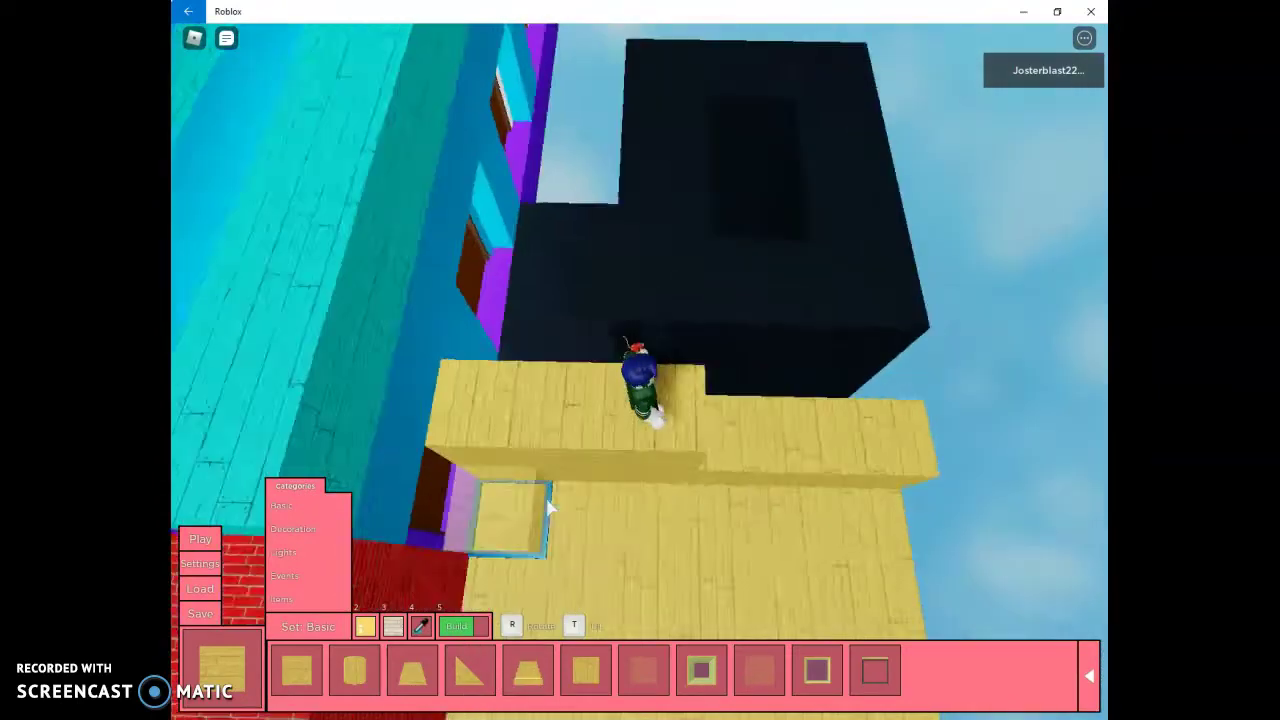
key(Left)
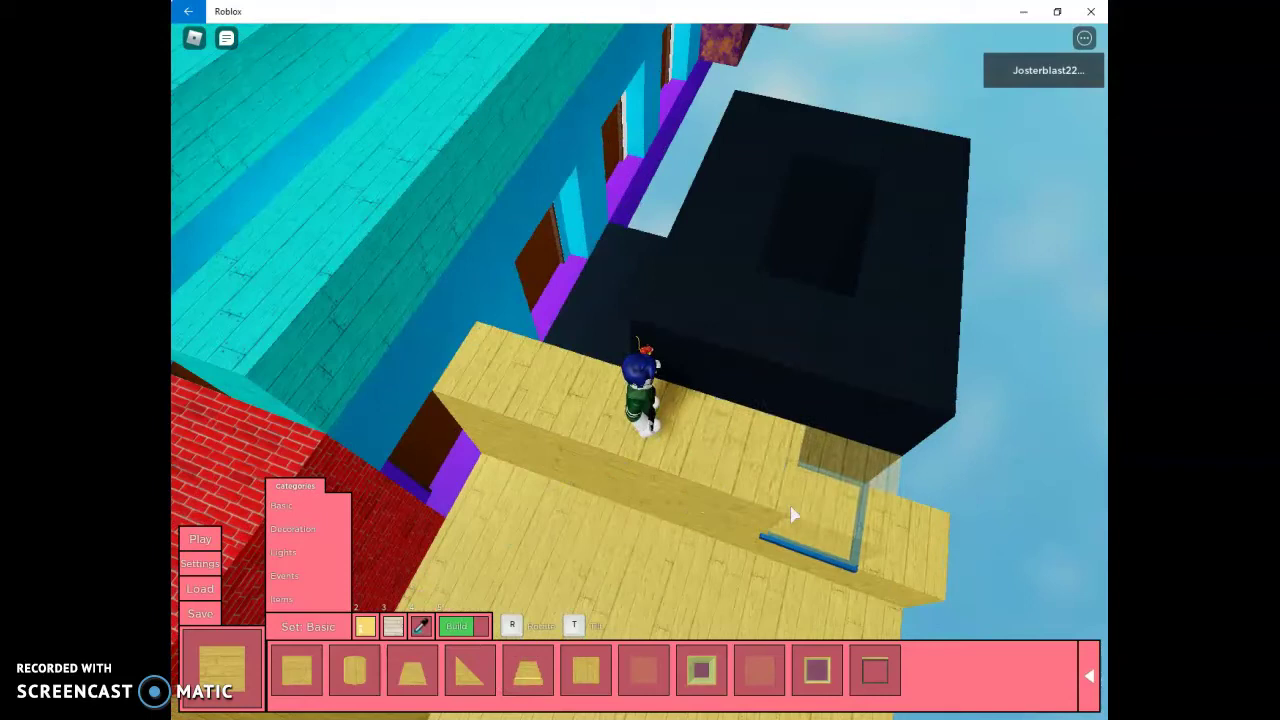
key(Left)
key(Left)
key(Left)
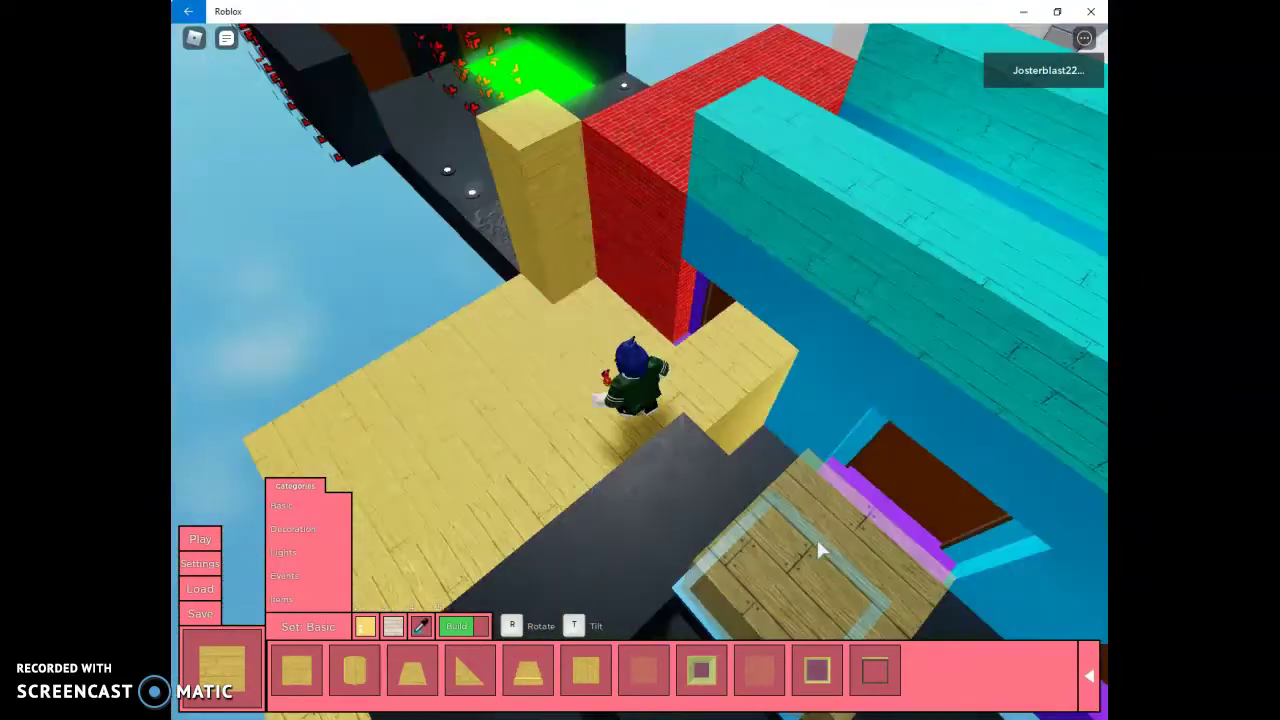
click(784, 430)
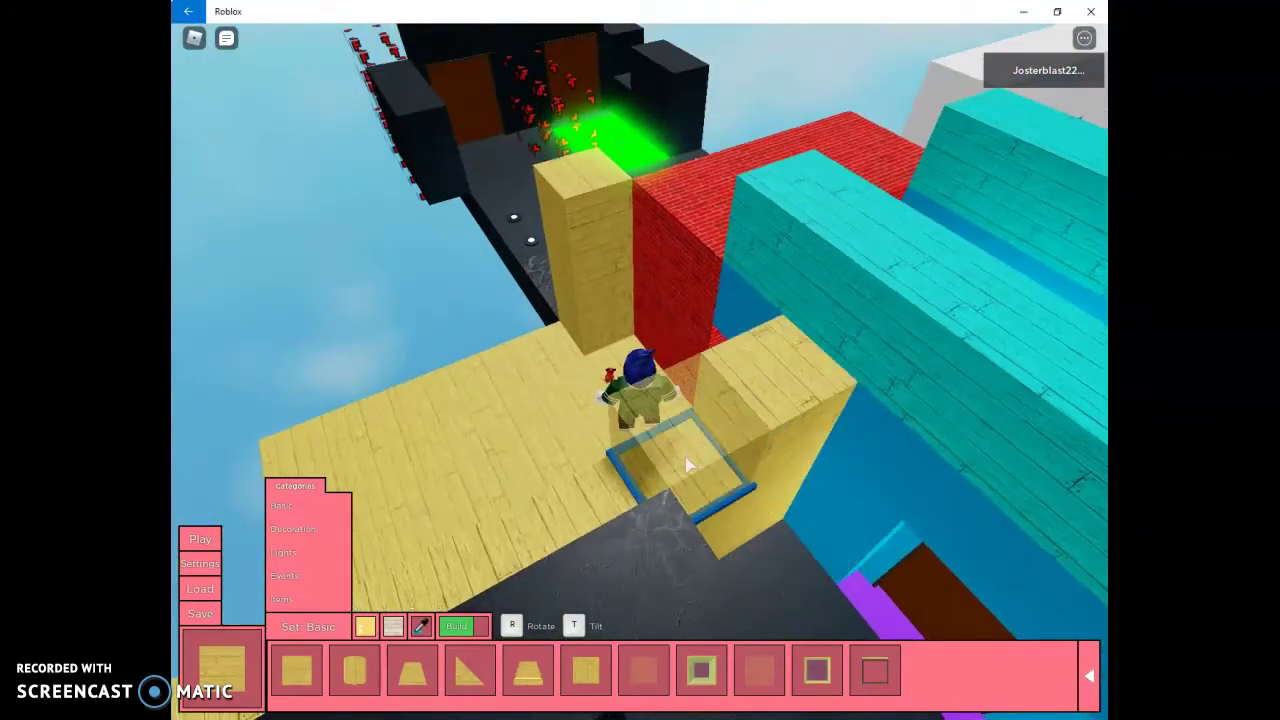
Step: Add a yellow wooden block beside the pillar
key(Left)
key(Left)
key(Left)
key(Left)
key(Left)
key(Left)
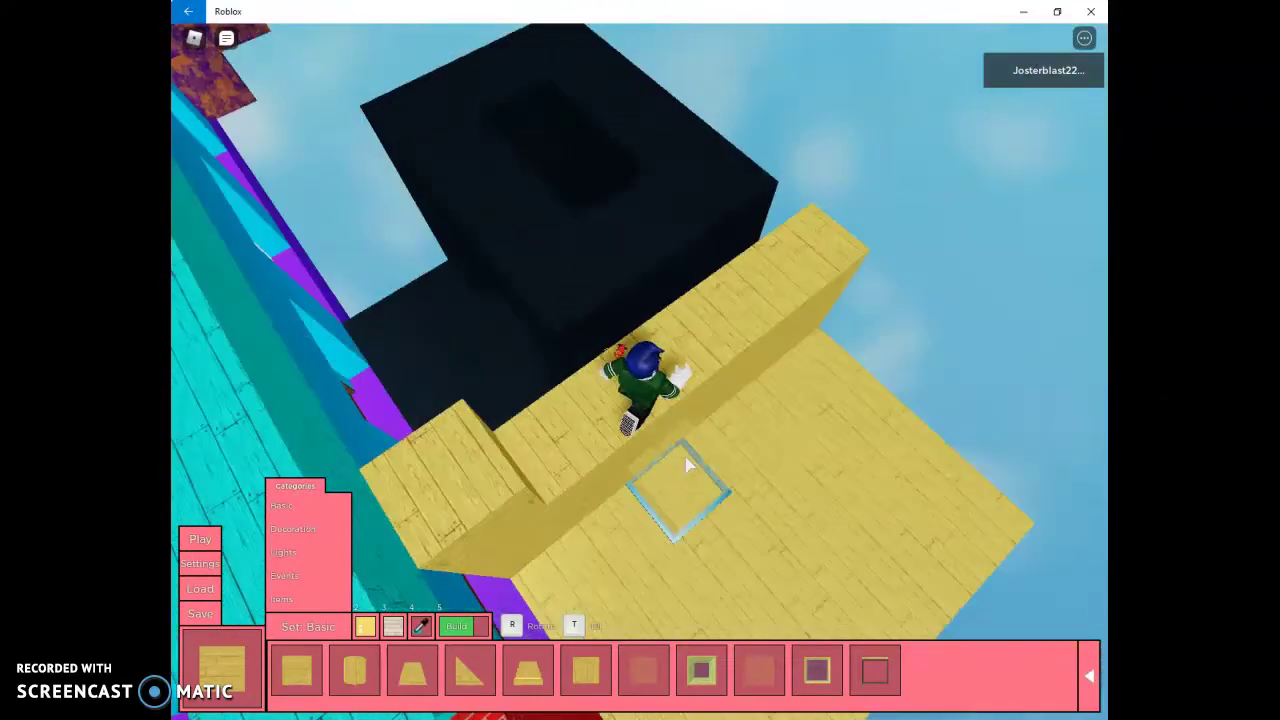
key(Left)
key(Left)
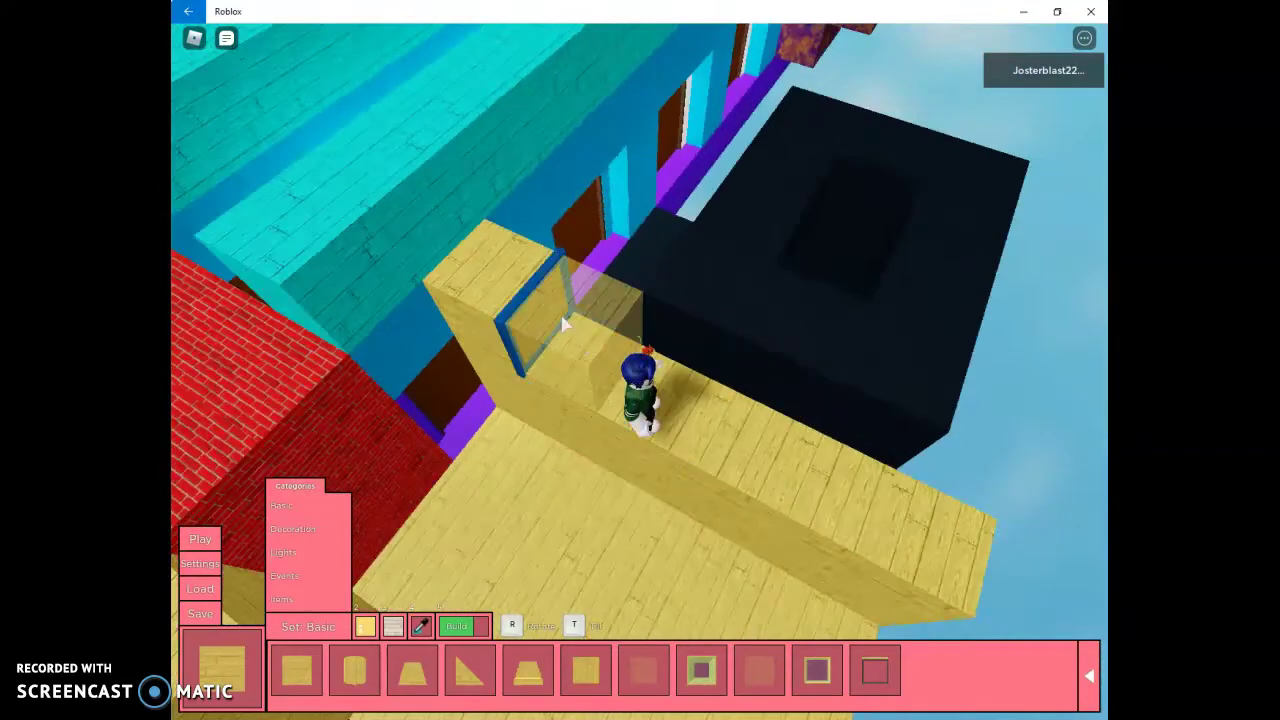
click(562, 316)
key(Left)
key(Left)
key(Left)
key(Left)
key(Left)
key(Left)
key(Left)
key(Left)
key(Left)
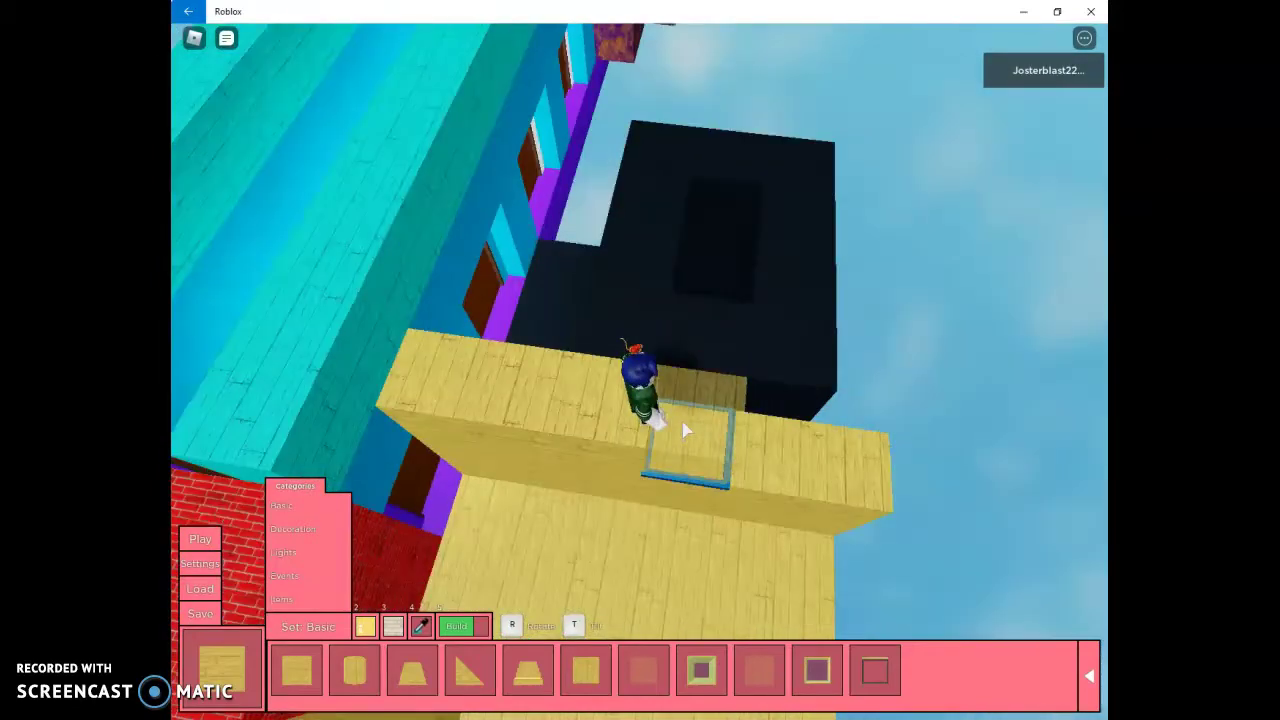
key(Left)
key(Left)
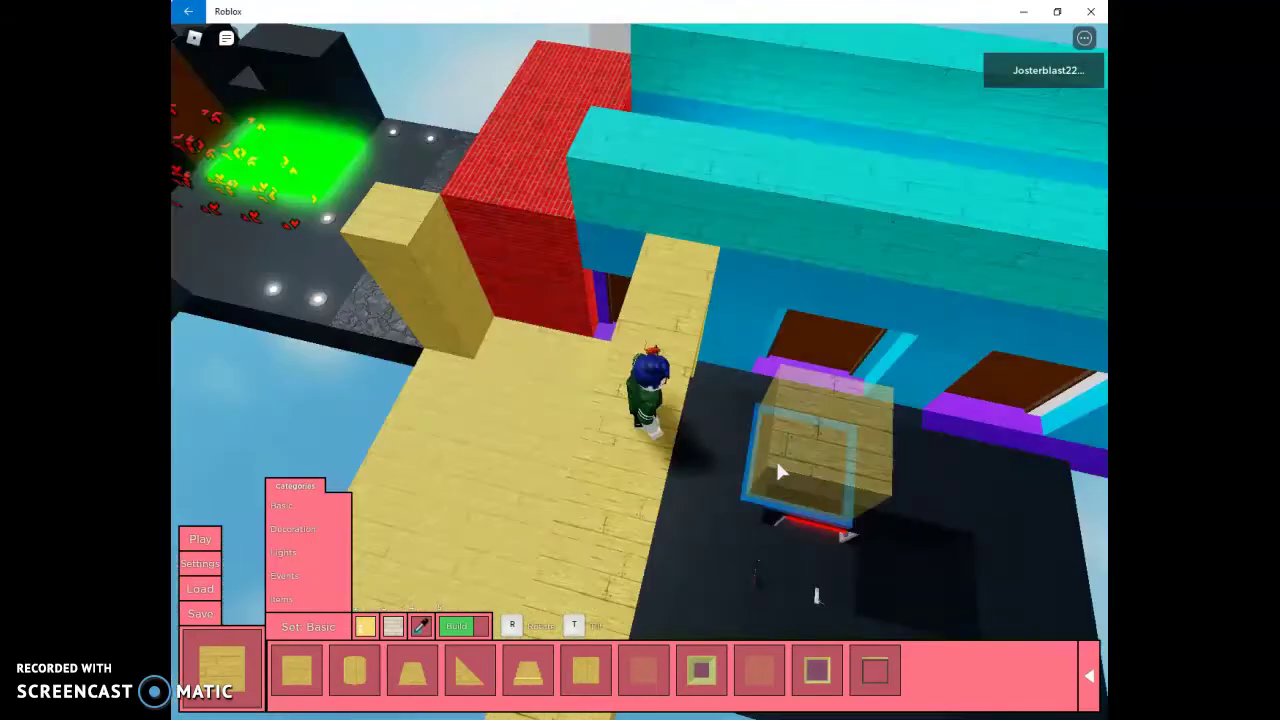
key(Left)
key(Left)
key(Left)
key(Left)
key(Left)
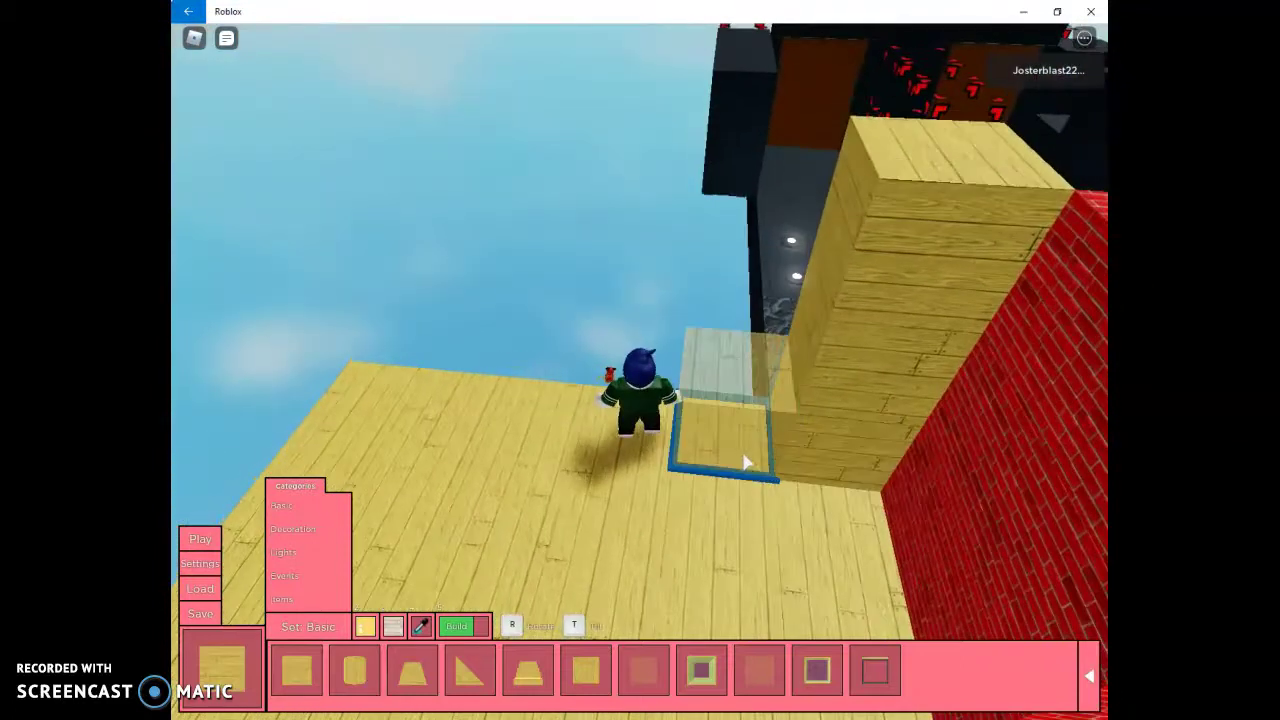
Step: Stack blocks into a taller pillar, then add wooden blocks against the wall and step
click(731, 435)
click(762, 292)
key(space)
click(650, 440)
key(space)
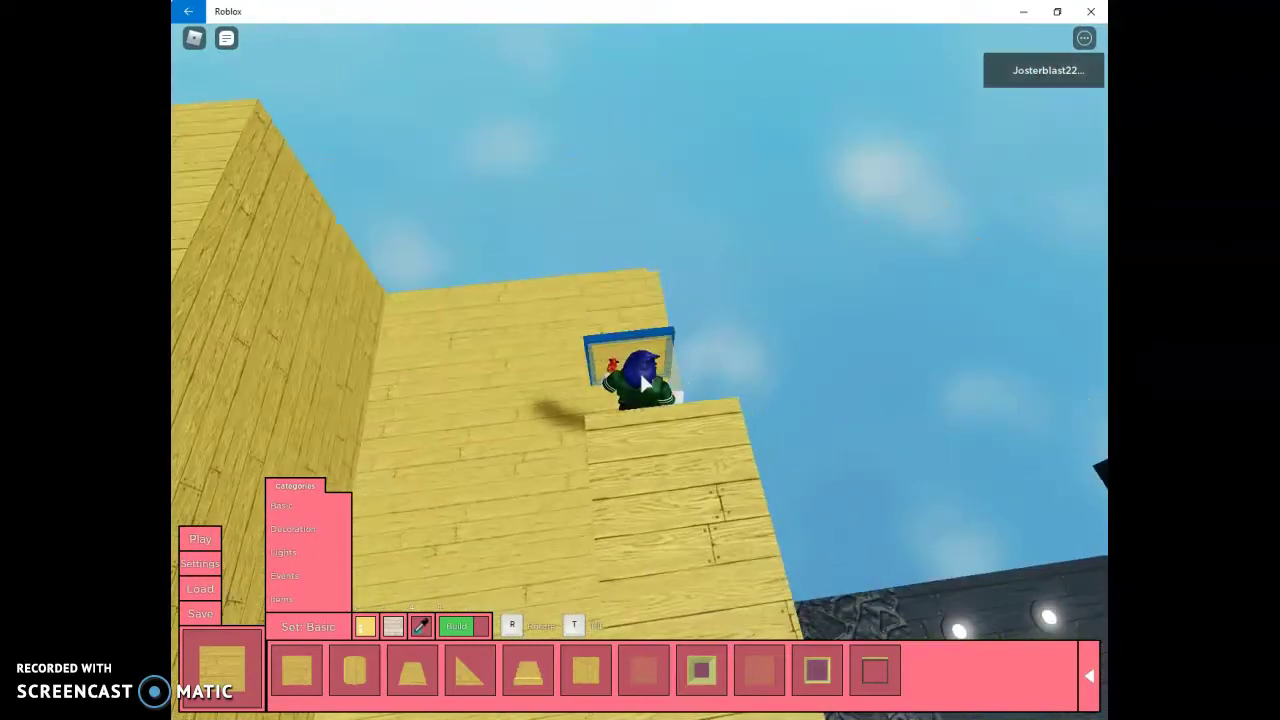
key(Left)
key(Left)
key(Left)
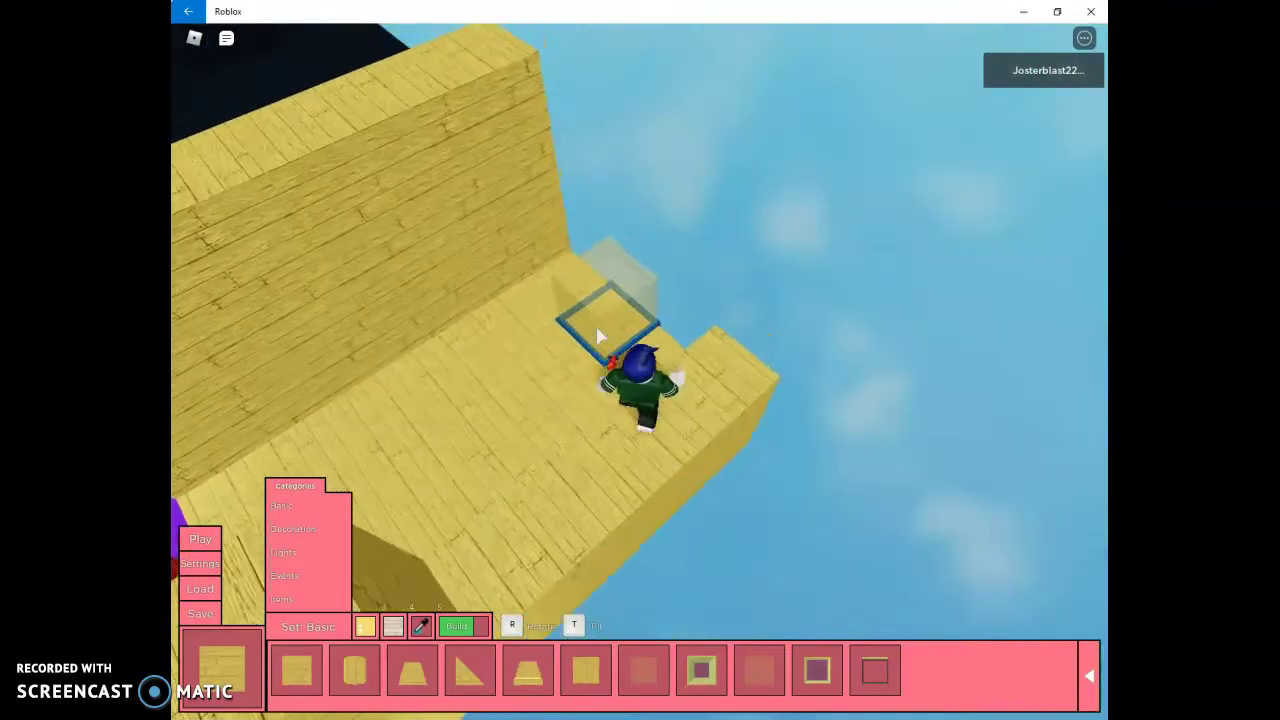
click(545, 278)
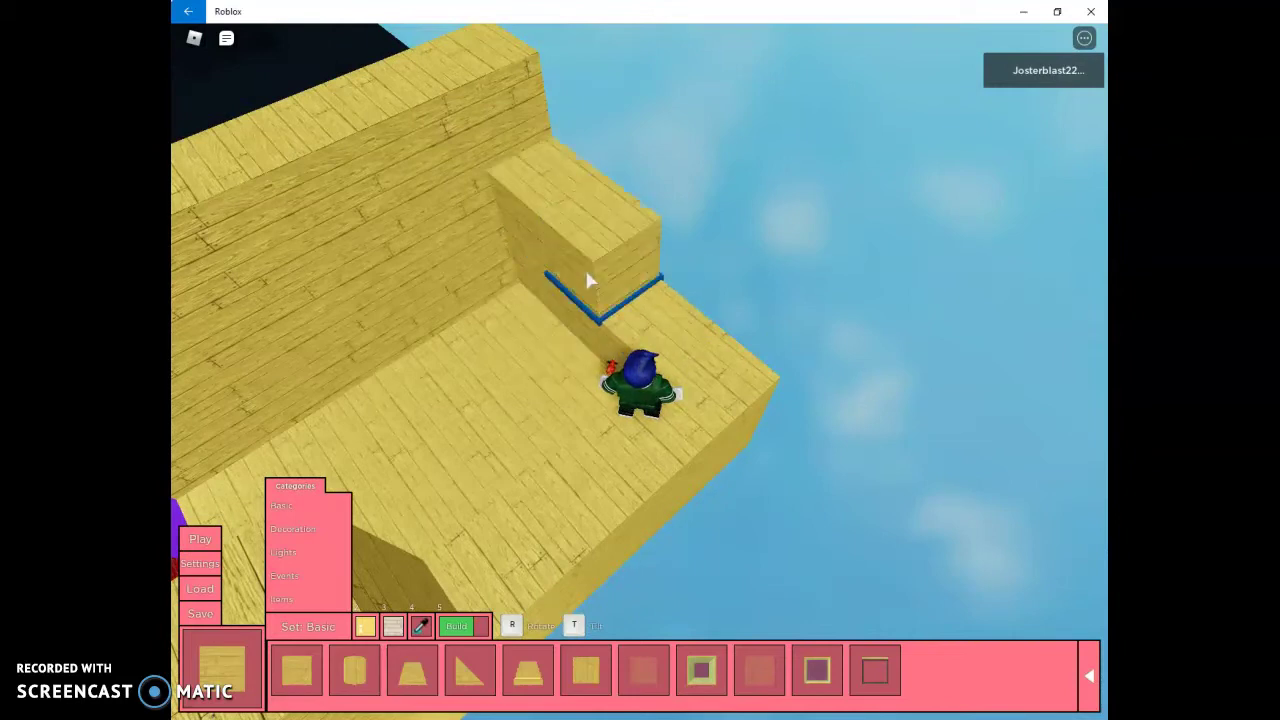
click(562, 176)
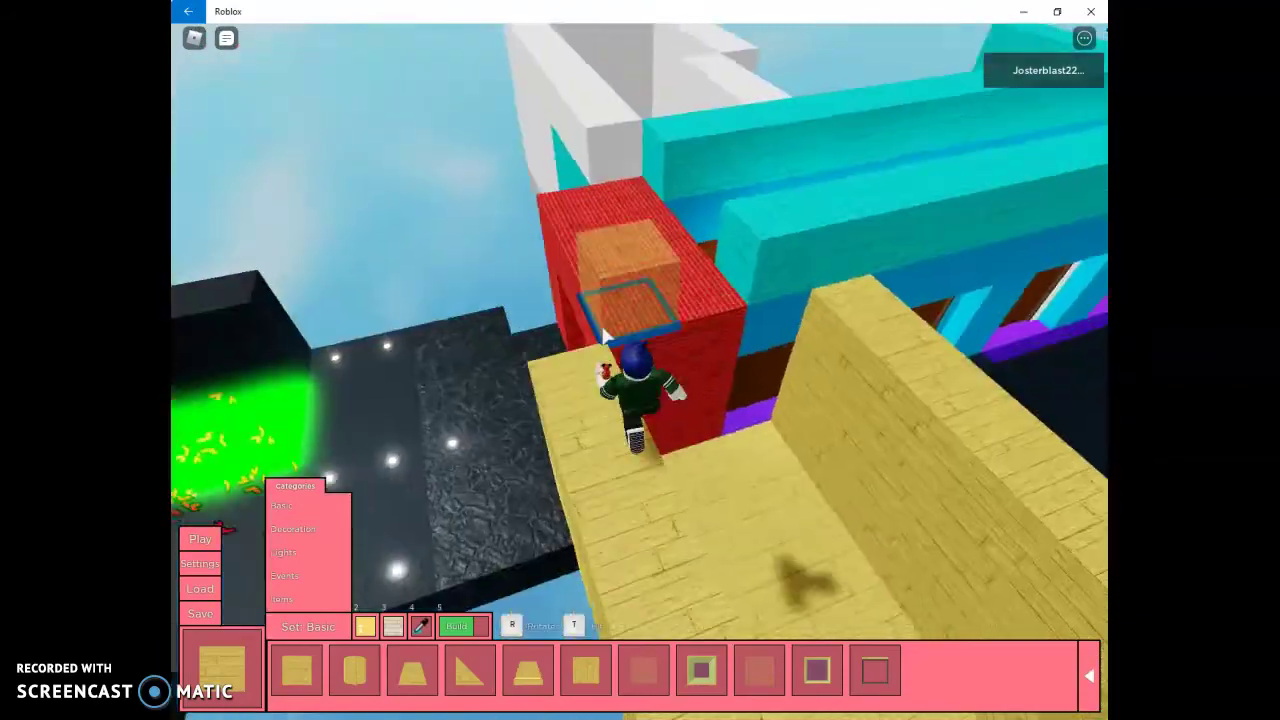
Step: Walk the character into the pale yellow wooden room
key(w)
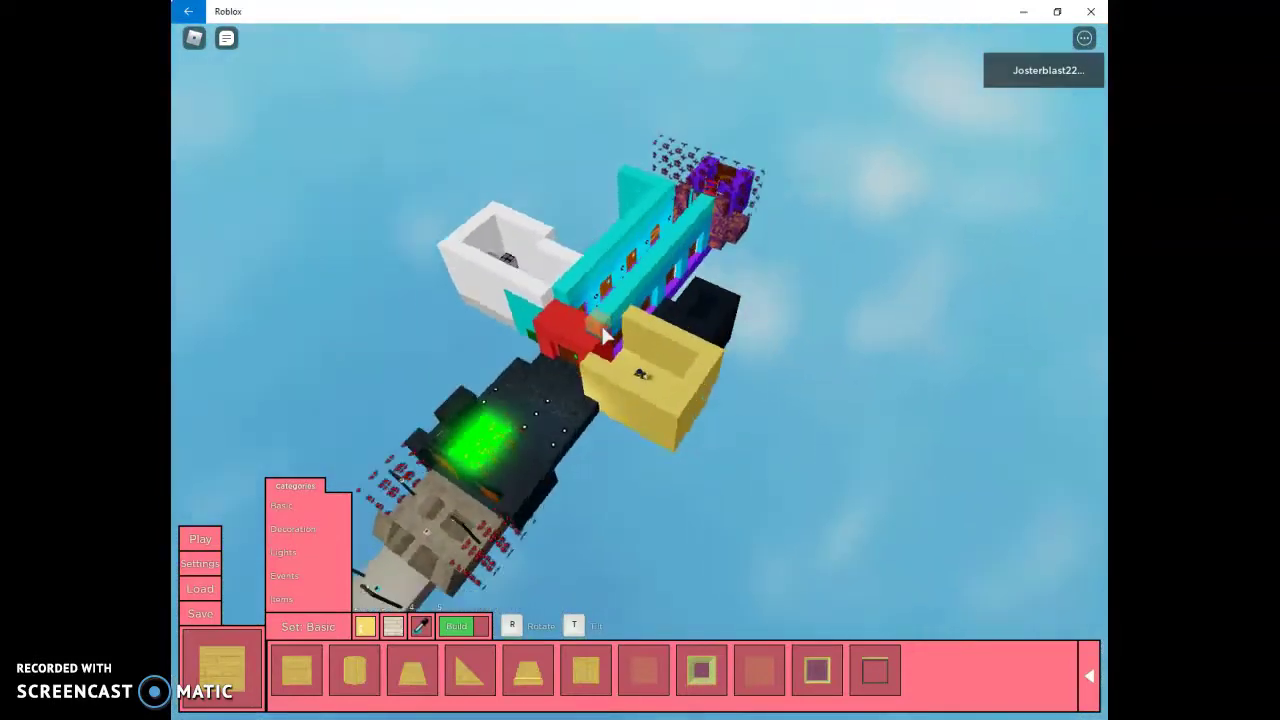
scroll(604, 335, up, 5)
scroll(620, 355, up, 5)
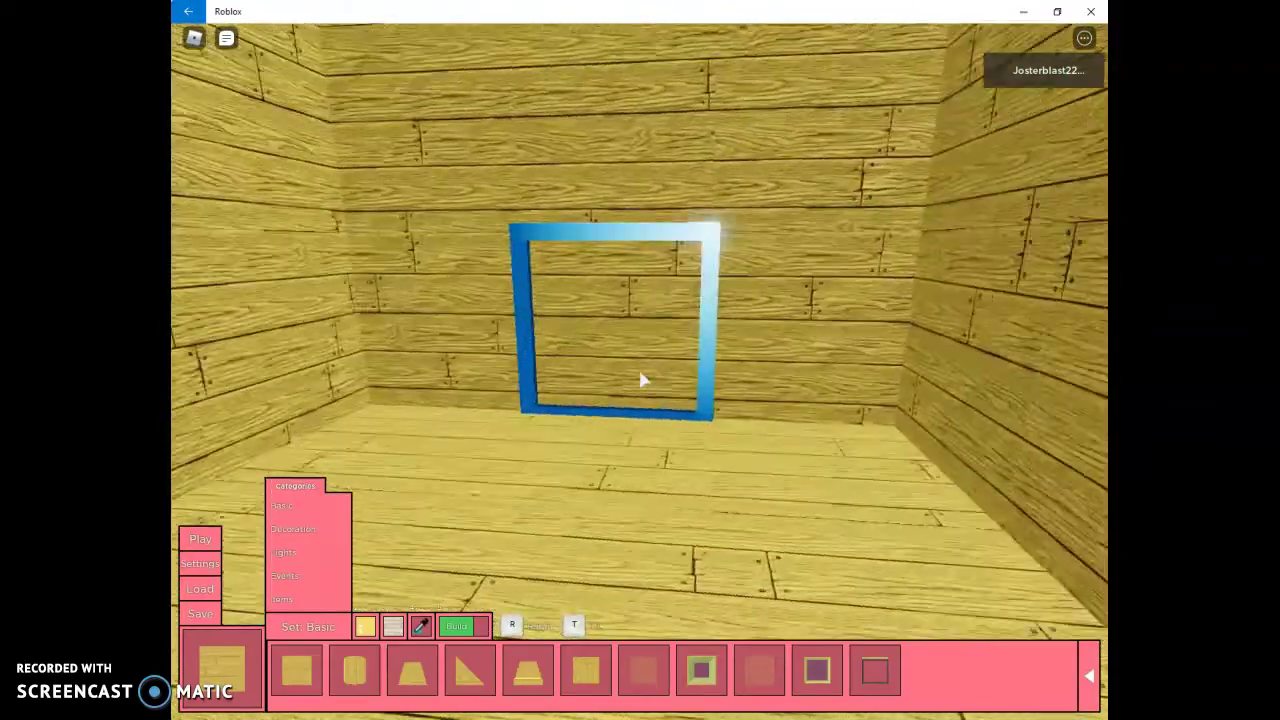
scroll(641, 378, down, 5)
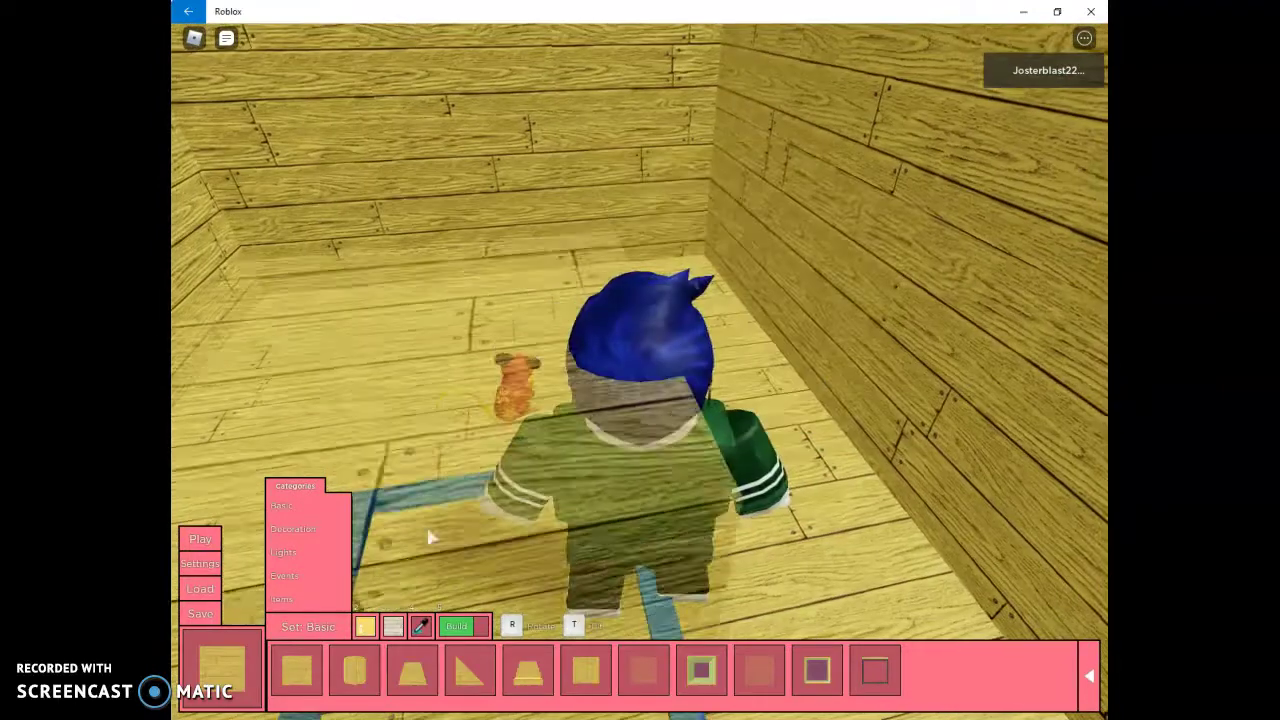
Step: Choose the CircularTable from decorations, colour it orange, and place it by the corner wall
click(315, 540)
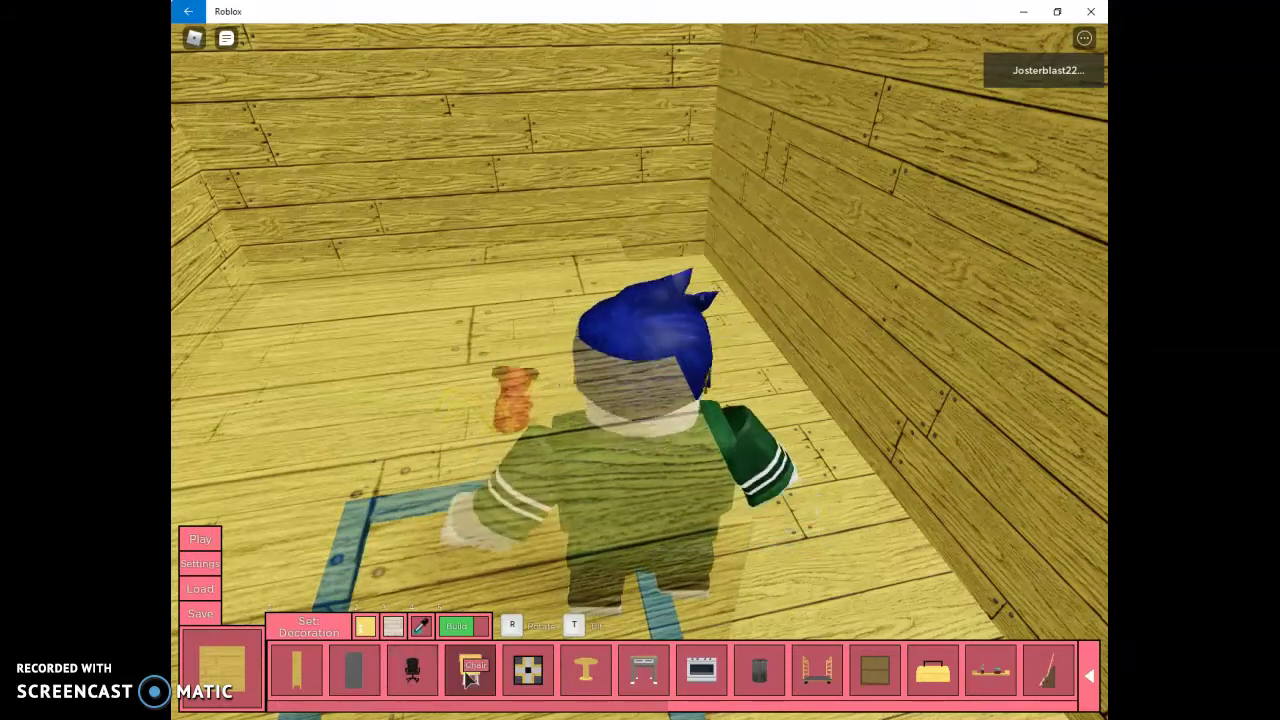
scroll(331, 662, down, 2)
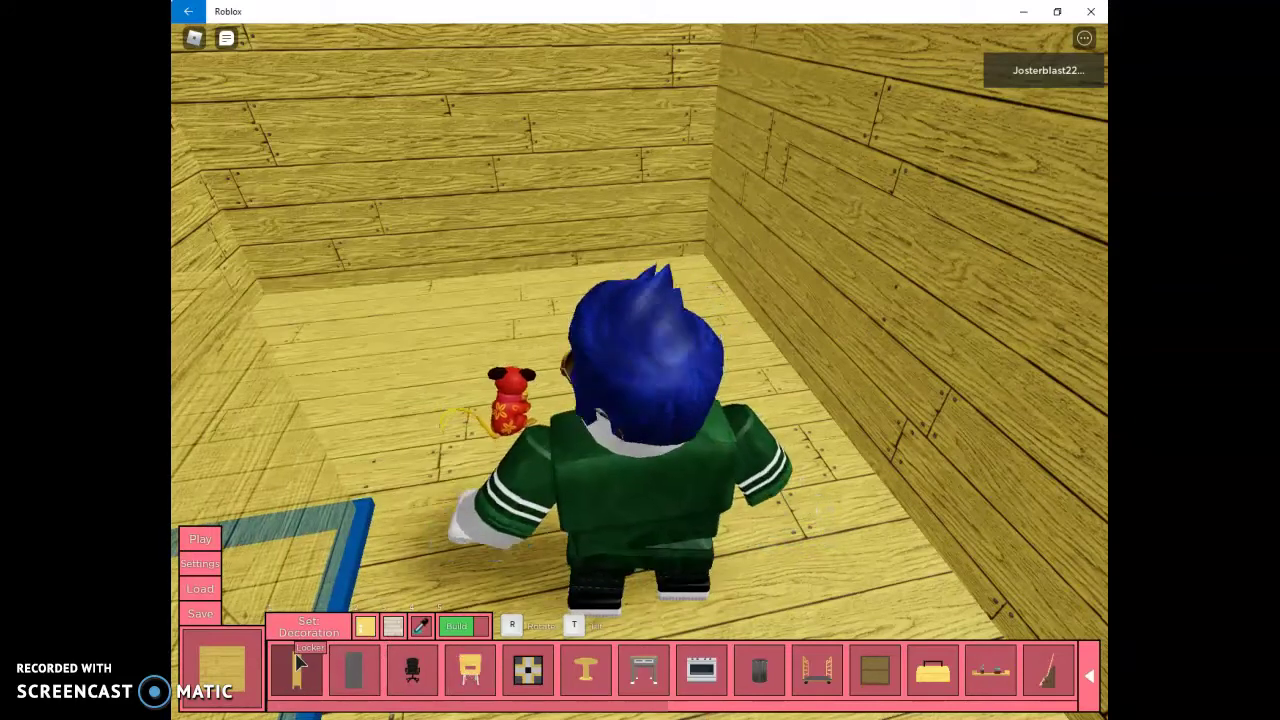
scroll(320, 670, up, 2)
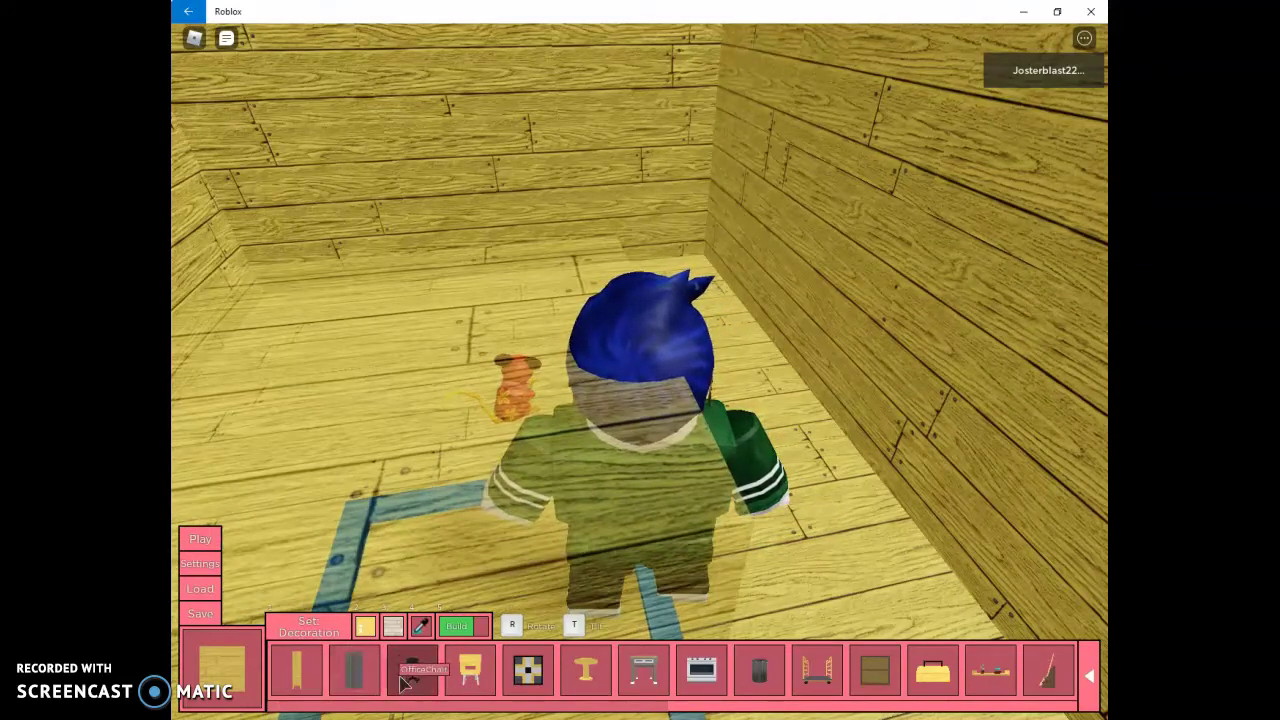
click(586, 670)
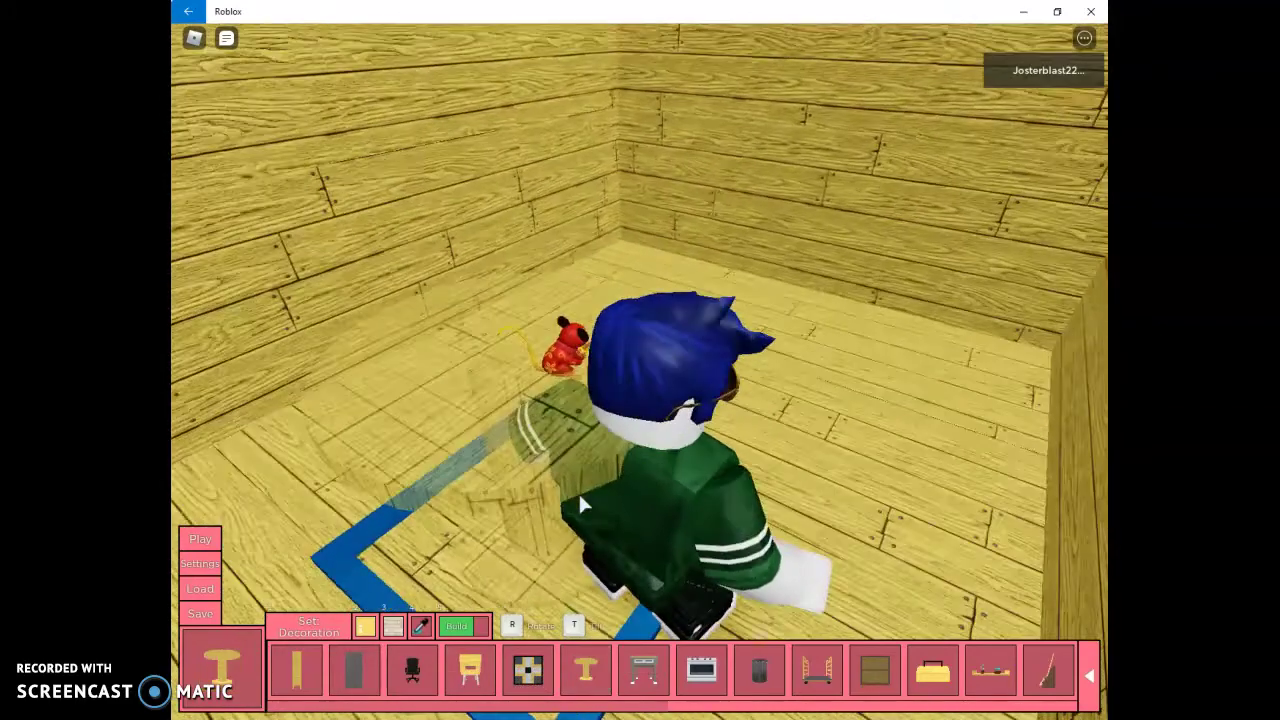
key(w)
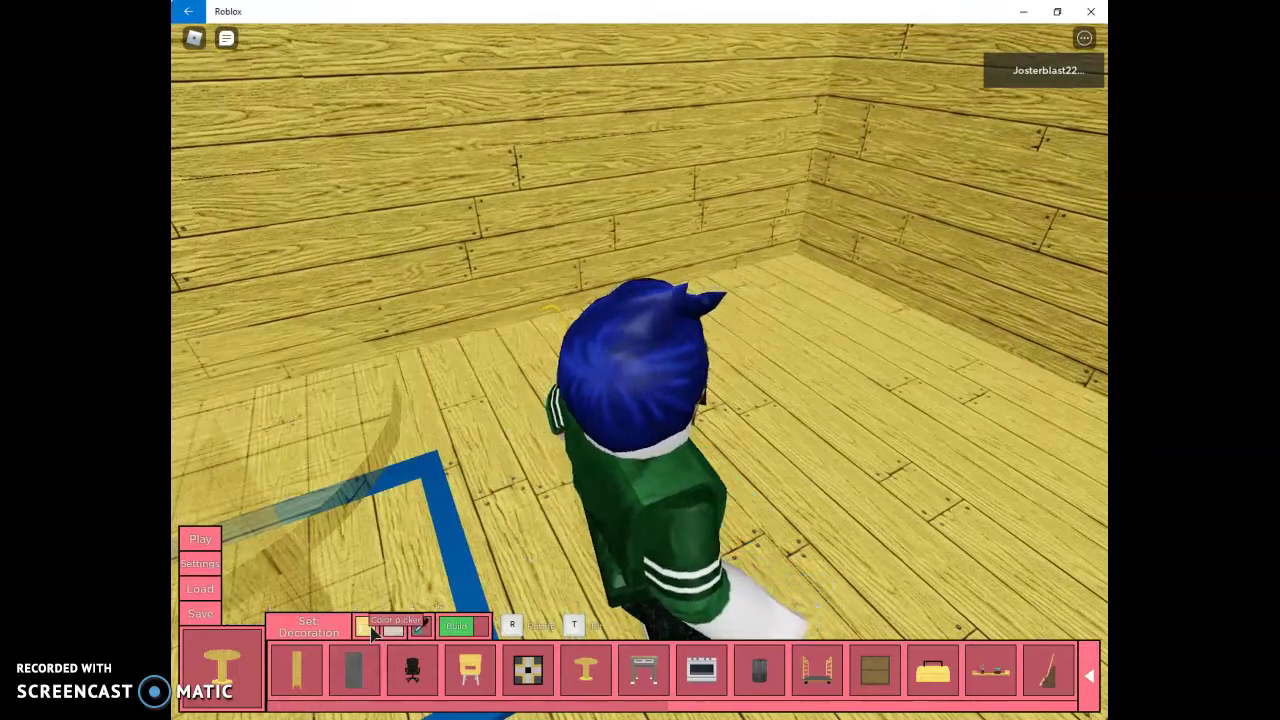
click(368, 627)
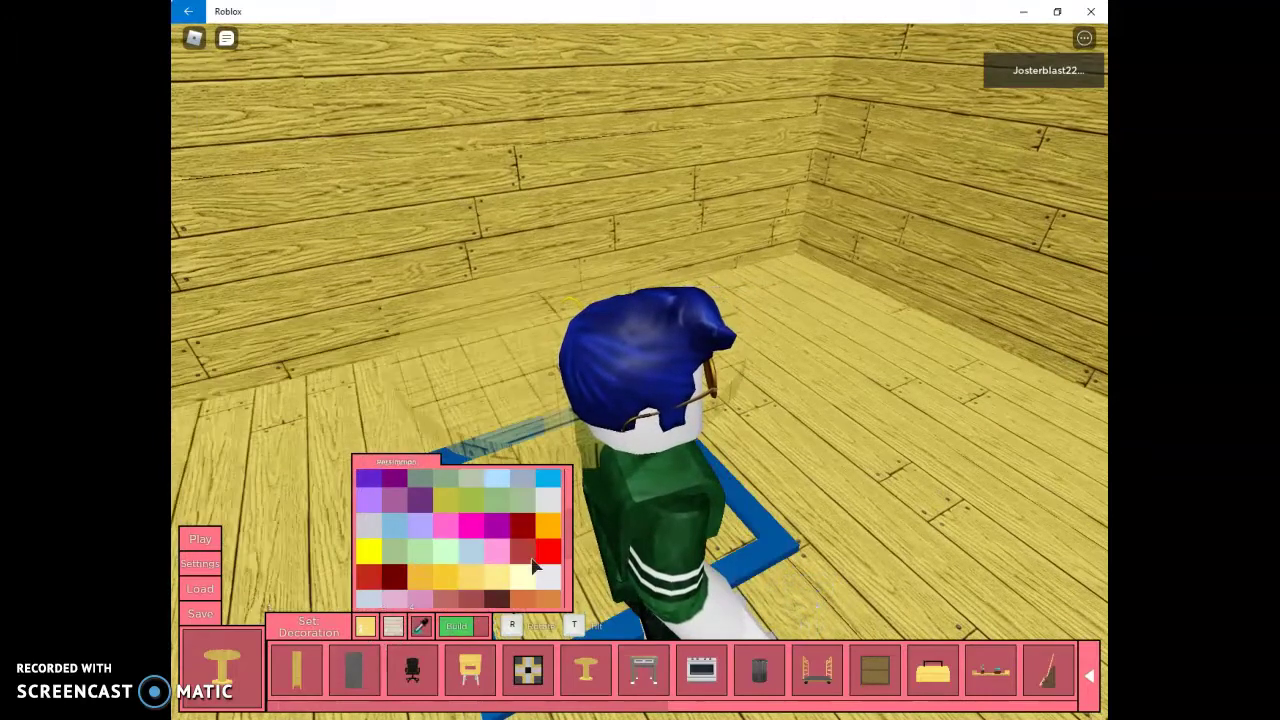
click(548, 527)
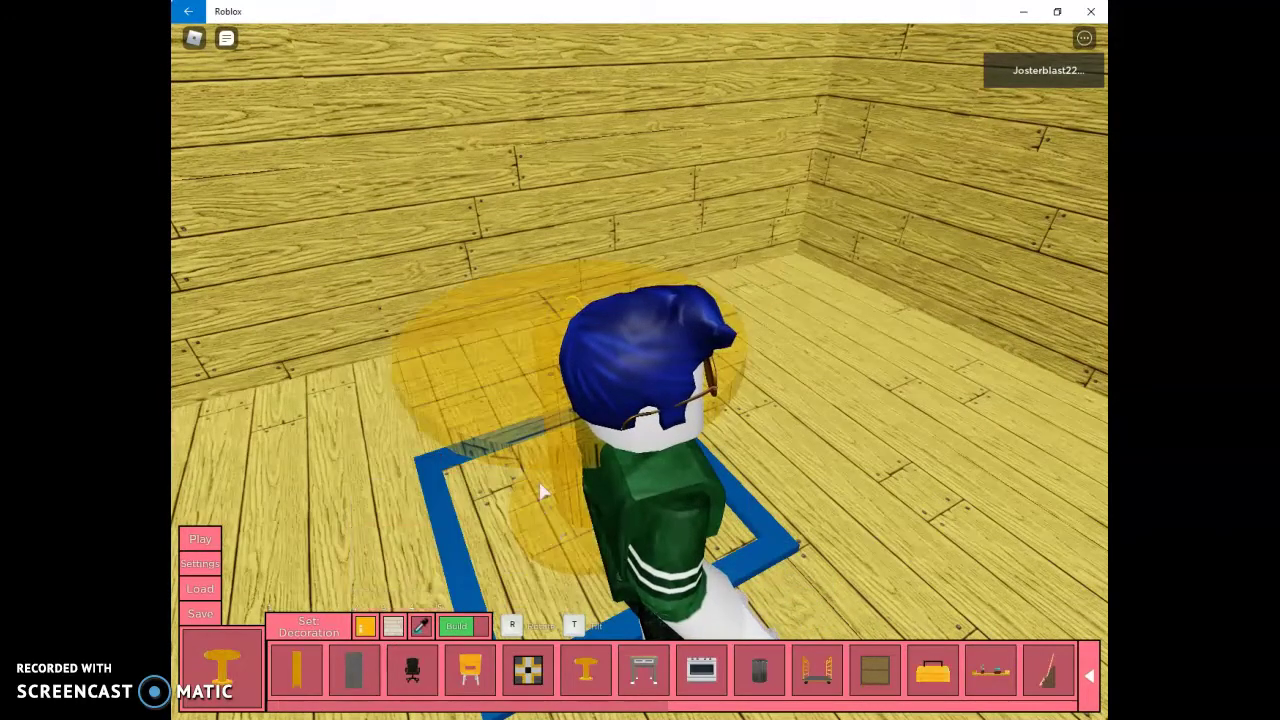
key(w)
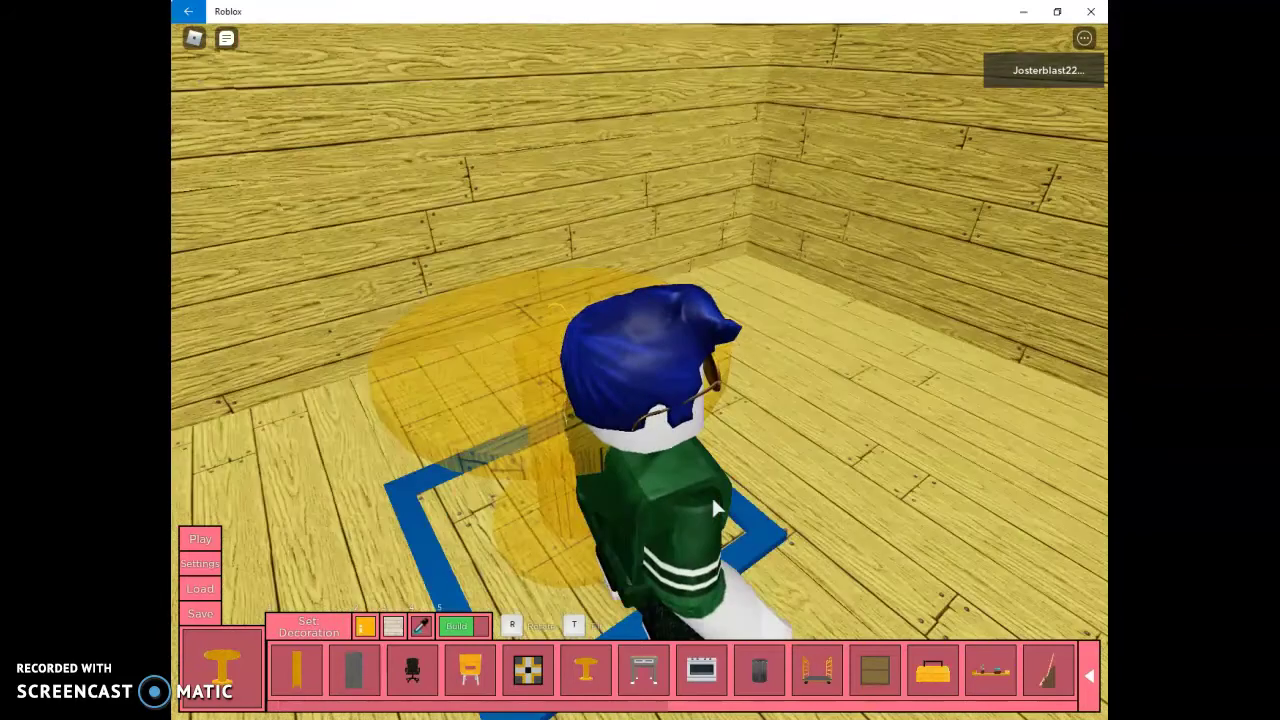
click(785, 237)
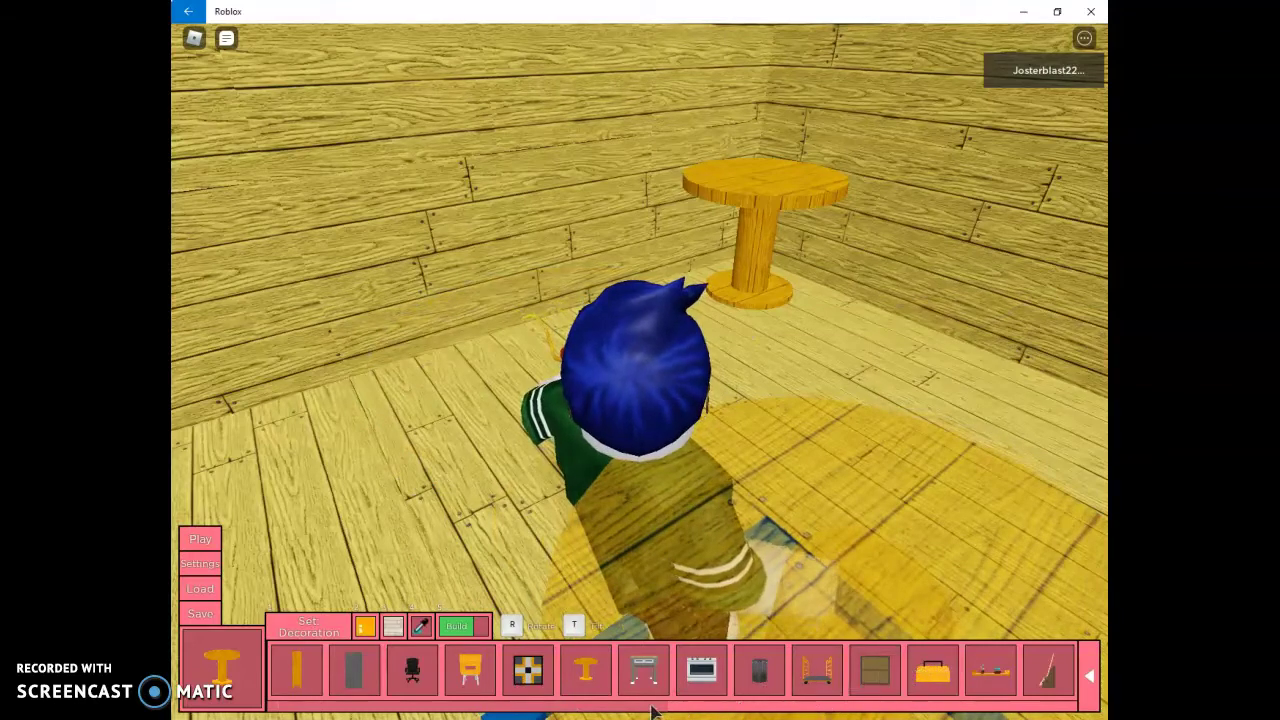
scroll(645, 700, down, 3)
scroll(700, 698, down, 2)
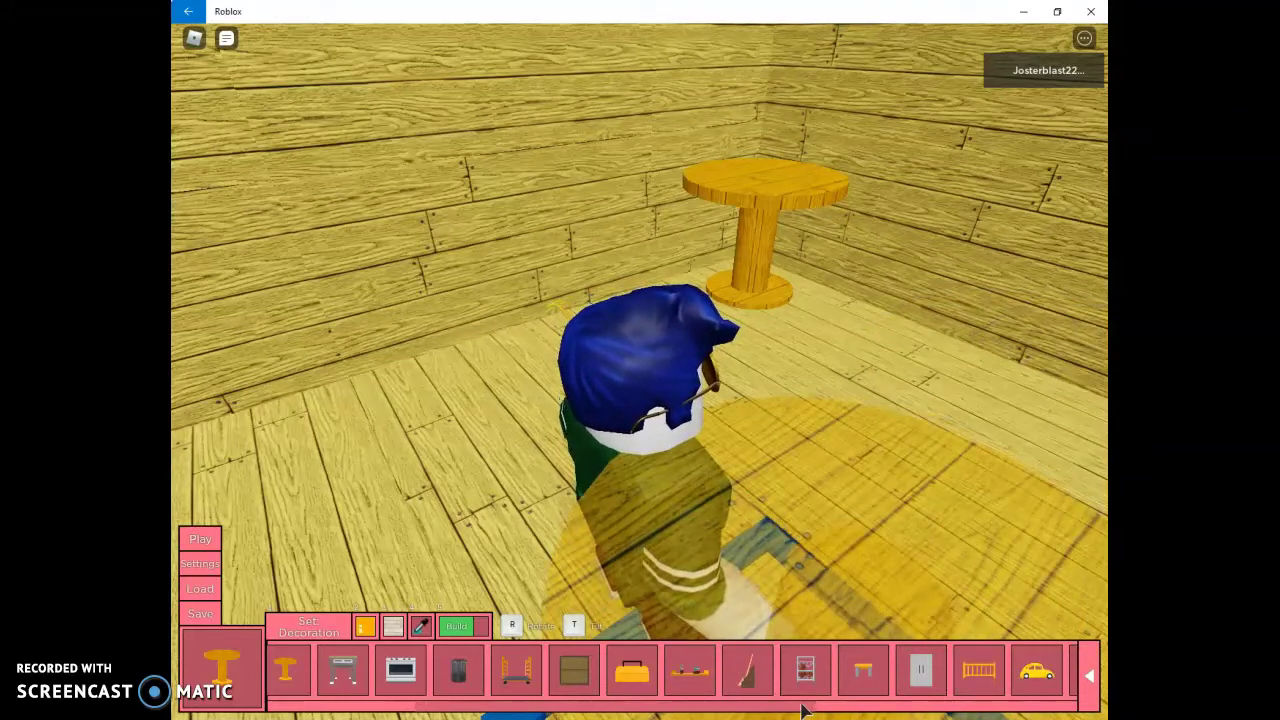
scroll(802, 700, down, 3)
scroll(900, 700, down, 3)
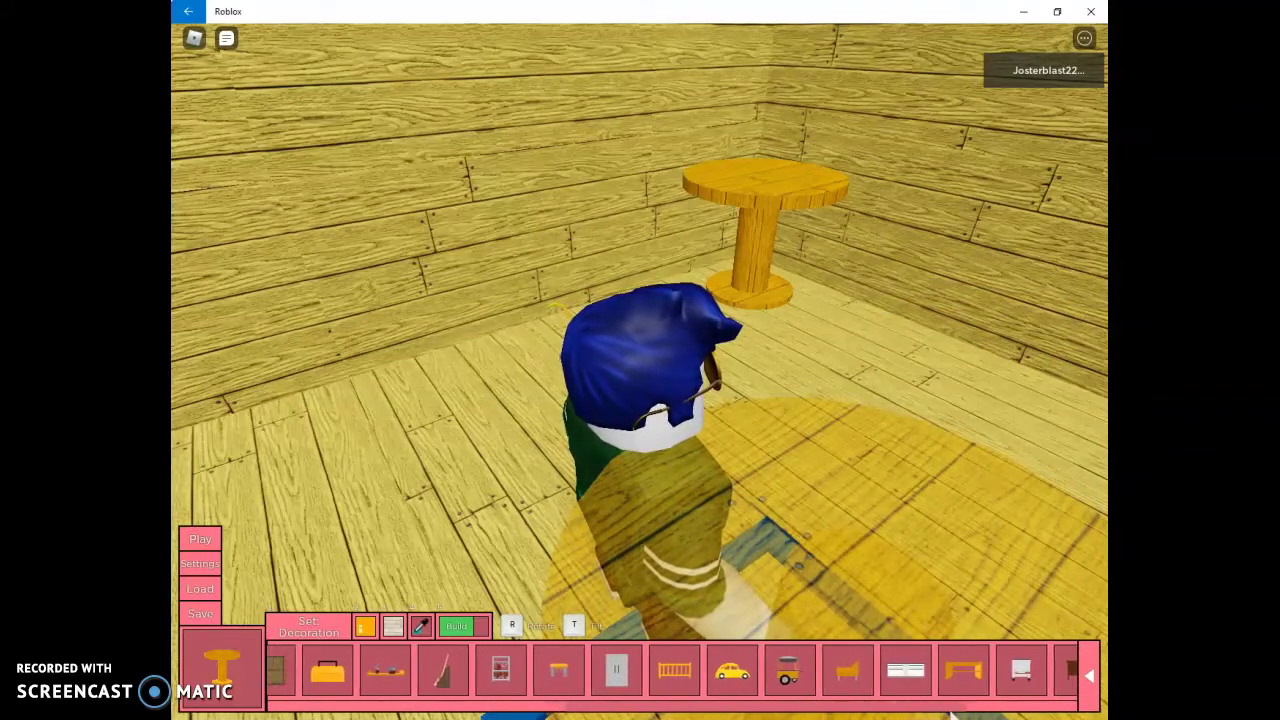
scroll(900, 680, down, 1)
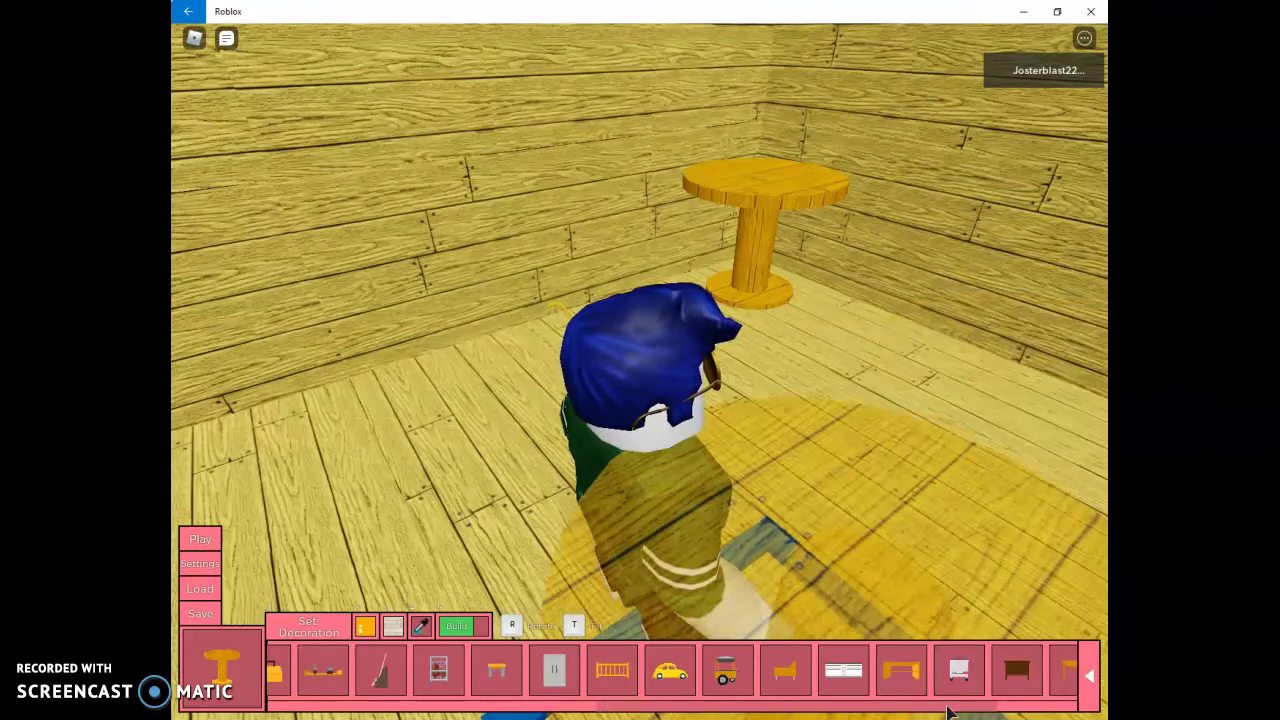
scroll(1020, 700, down, 3)
drag(1043, 712, 608, 712)
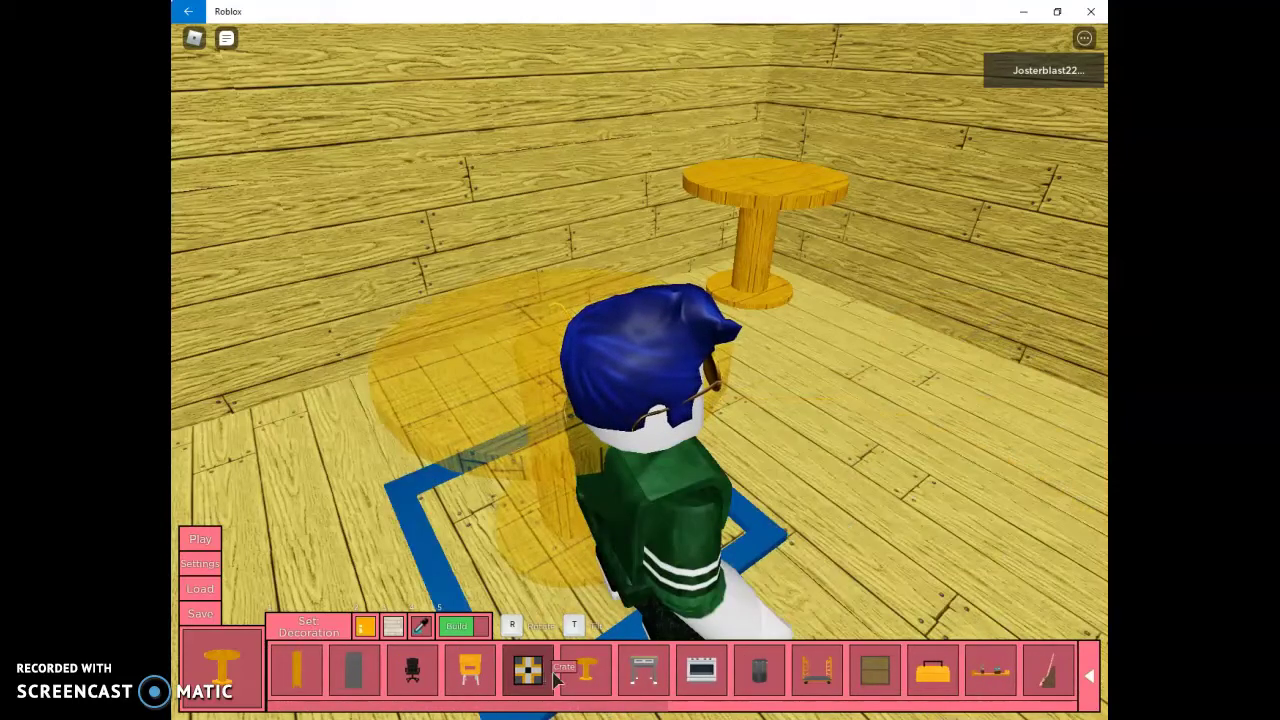
Step: Place a rotated chair beside the round table
click(470, 668)
key(r)
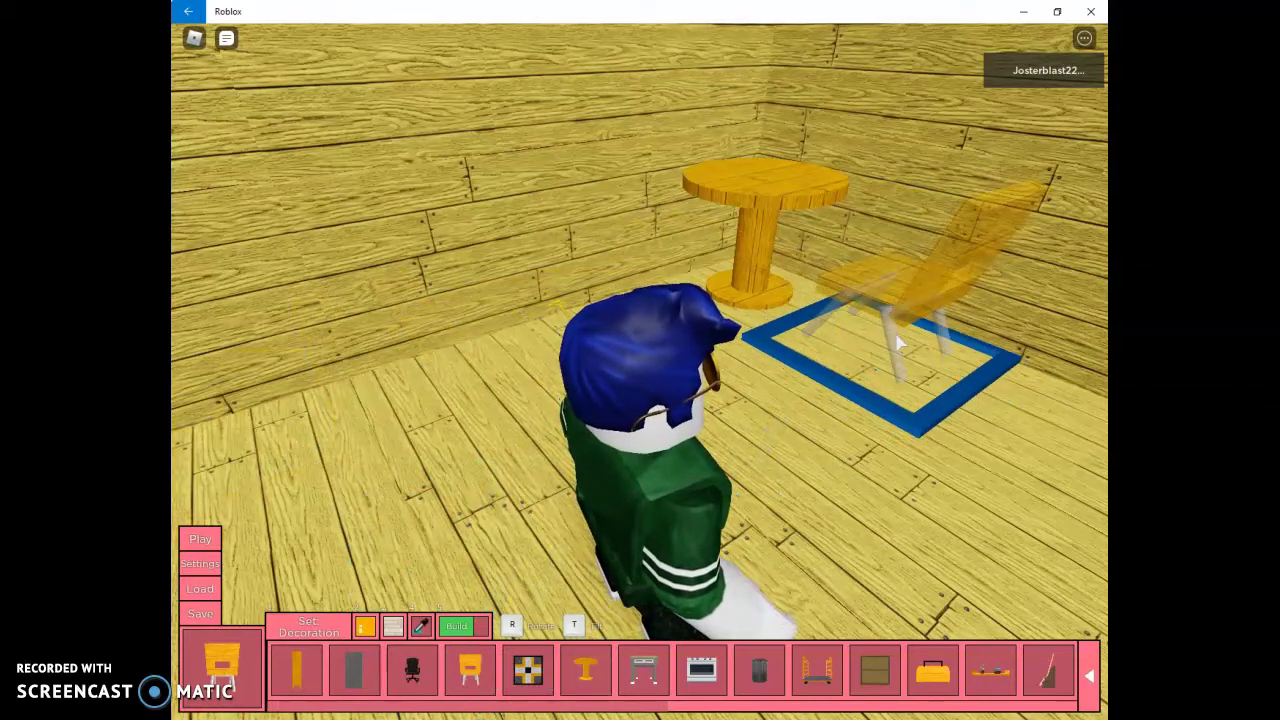
click(898, 343)
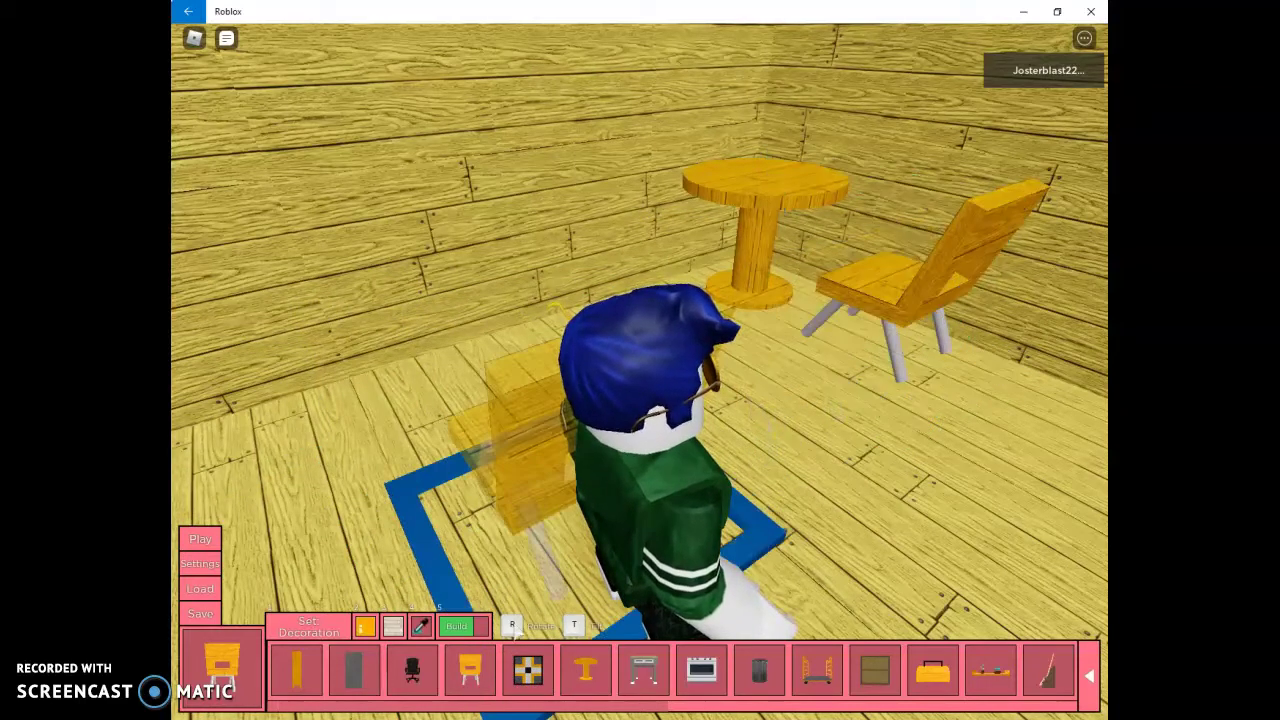
Step: Scroll the hotbar to the BasketballCart and place it against the wall
click(307, 688)
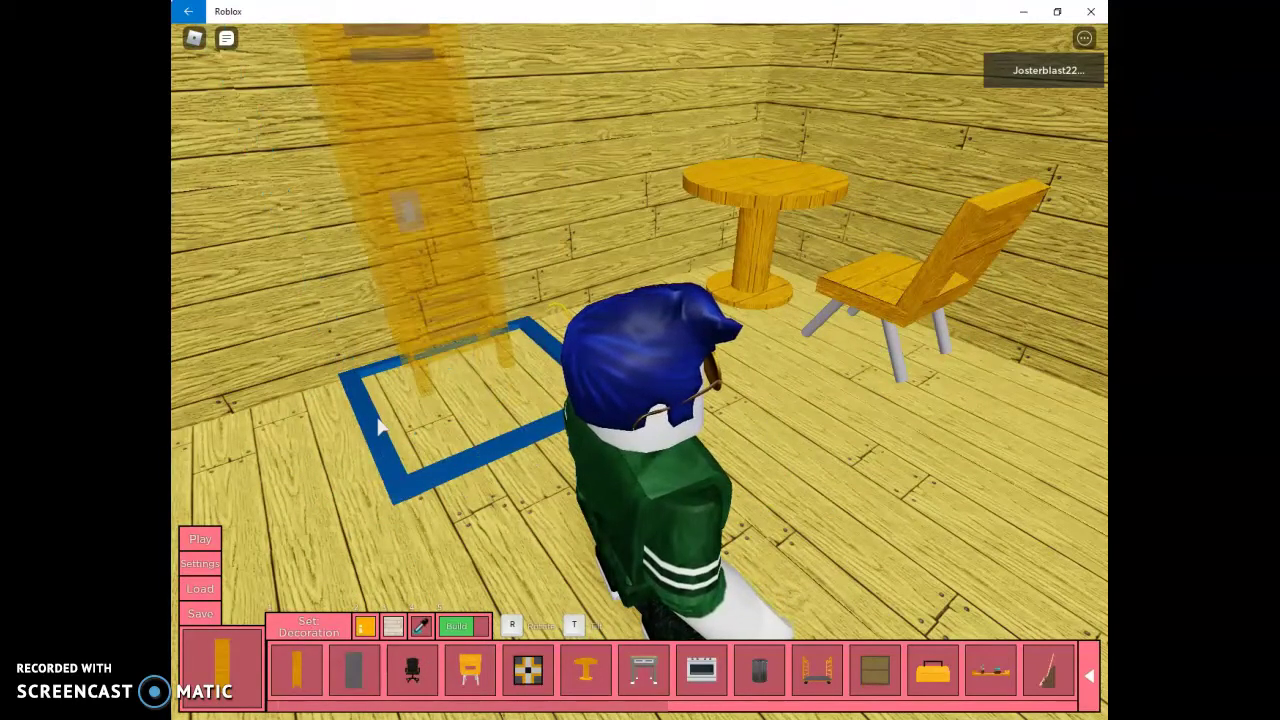
key(d)
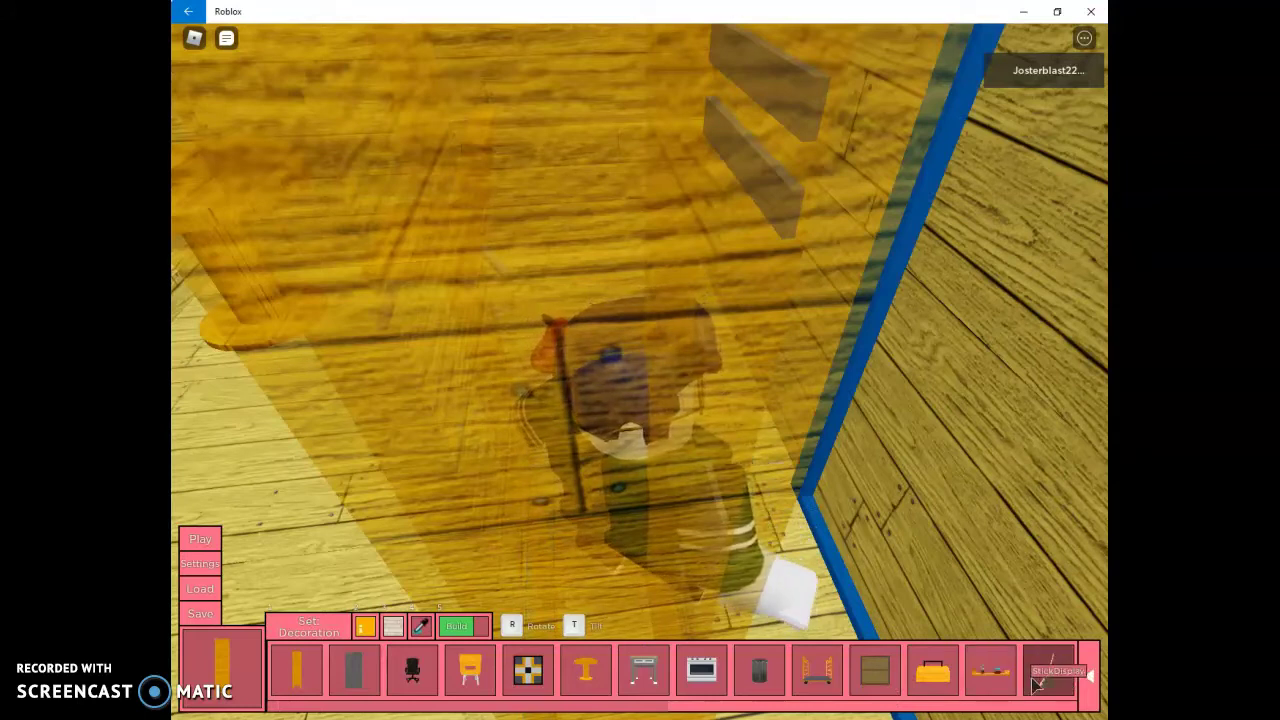
drag(658, 710, 808, 680)
click(822, 672)
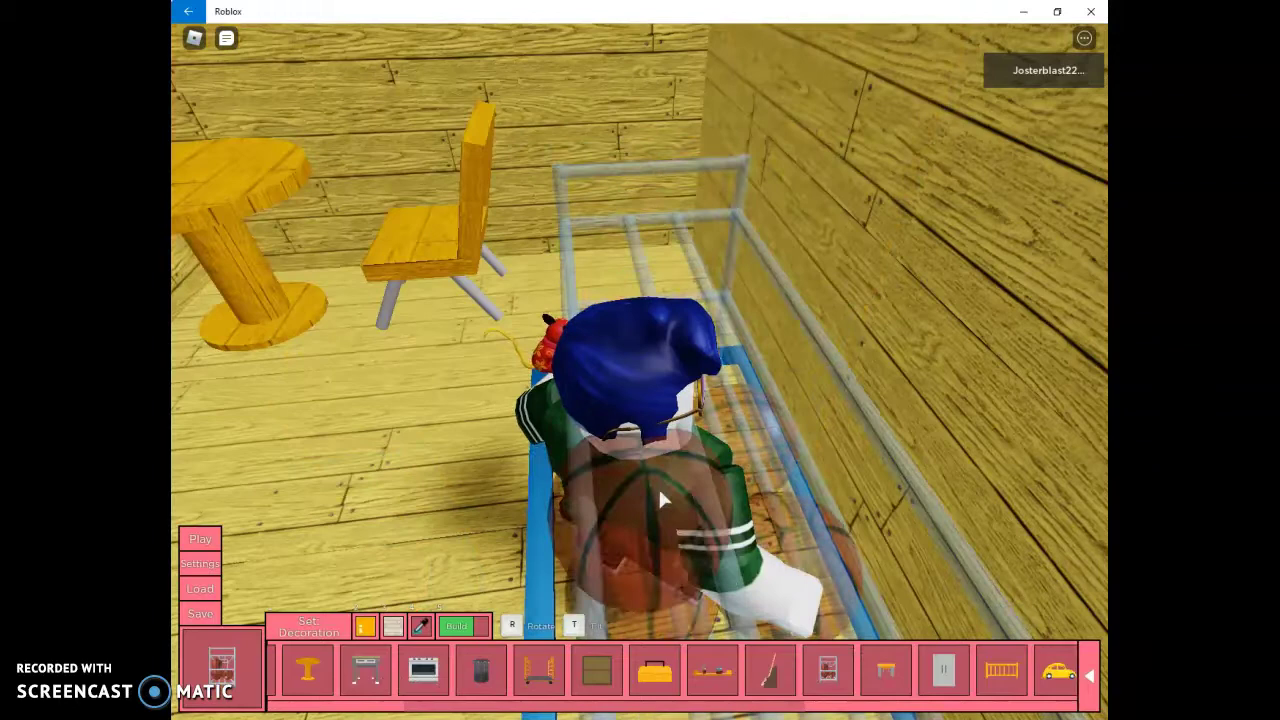
click(572, 440)
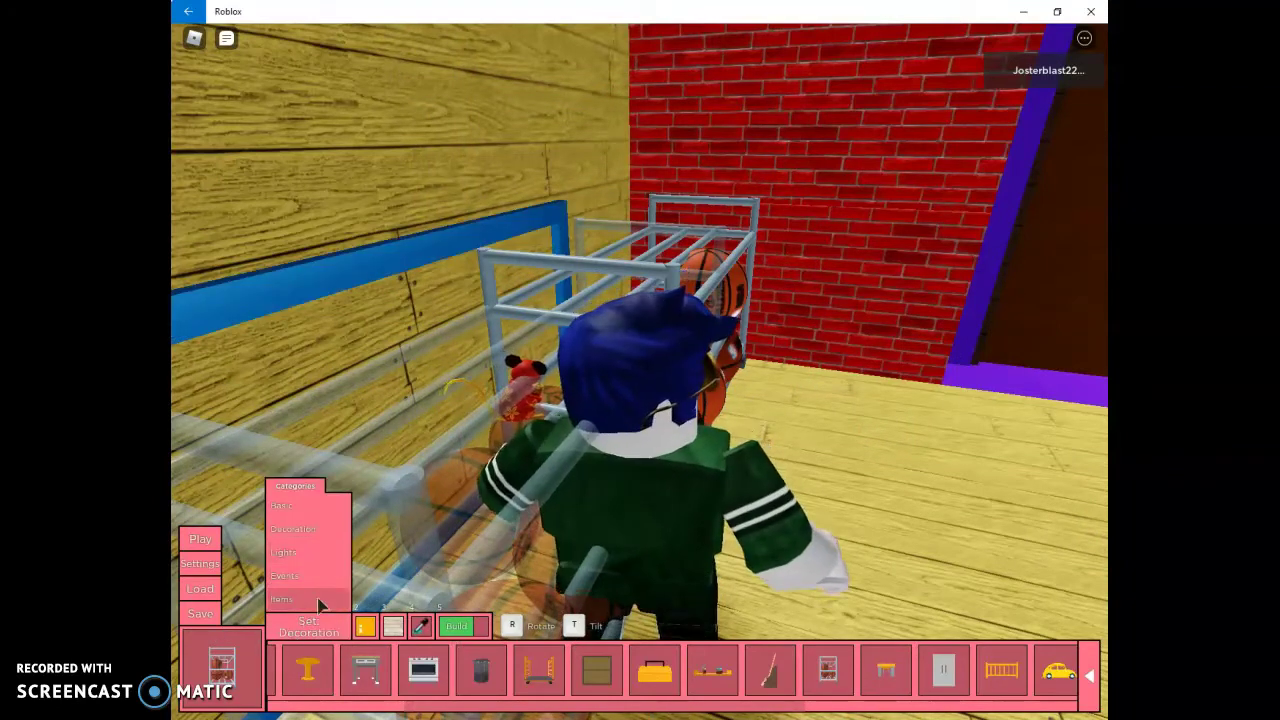
Step: Switch to the Items category and walk the corridors back to the wooden room
click(282, 599)
key(w)
key(s)
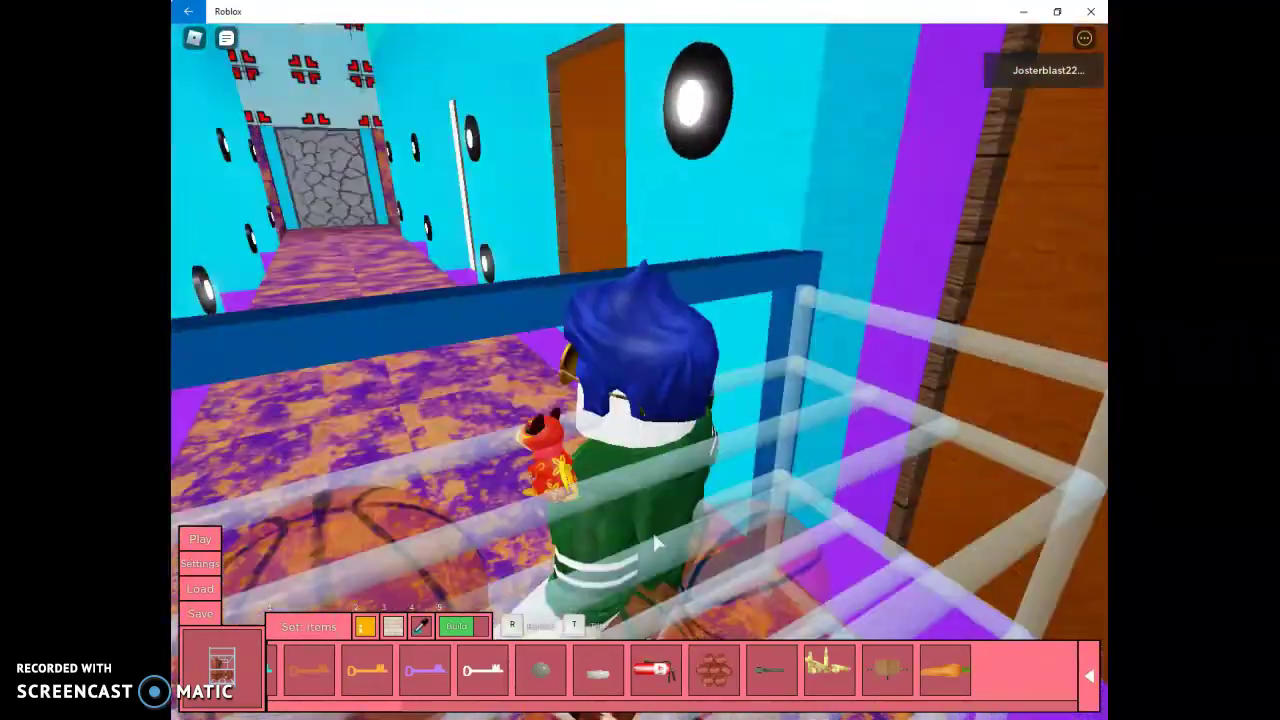
key(w)
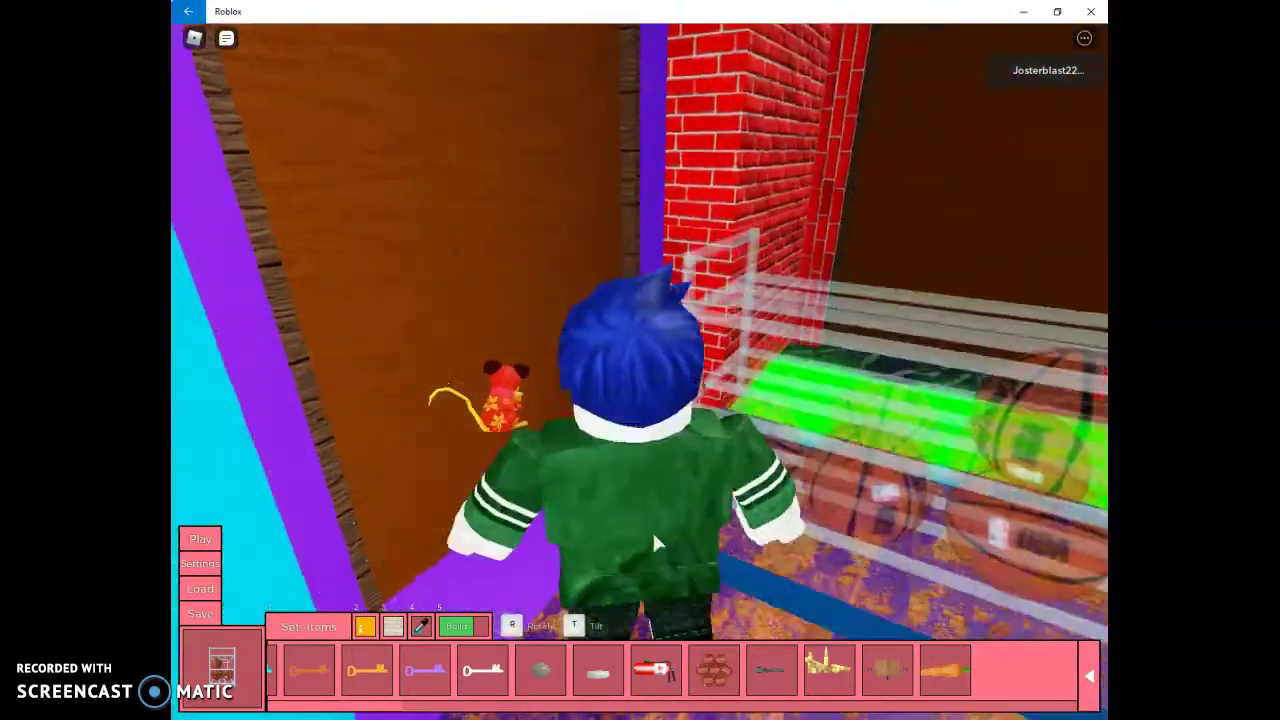
key(a)
key(w)
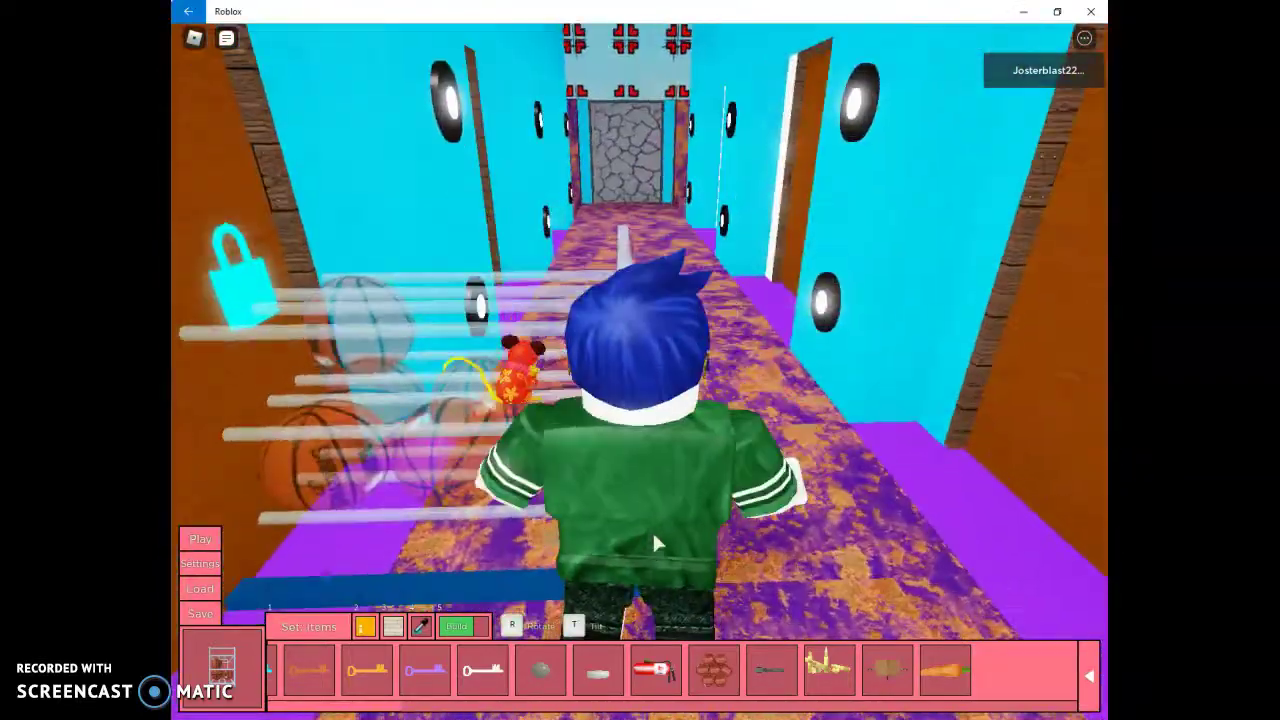
key(a)
key(w)
key(w)
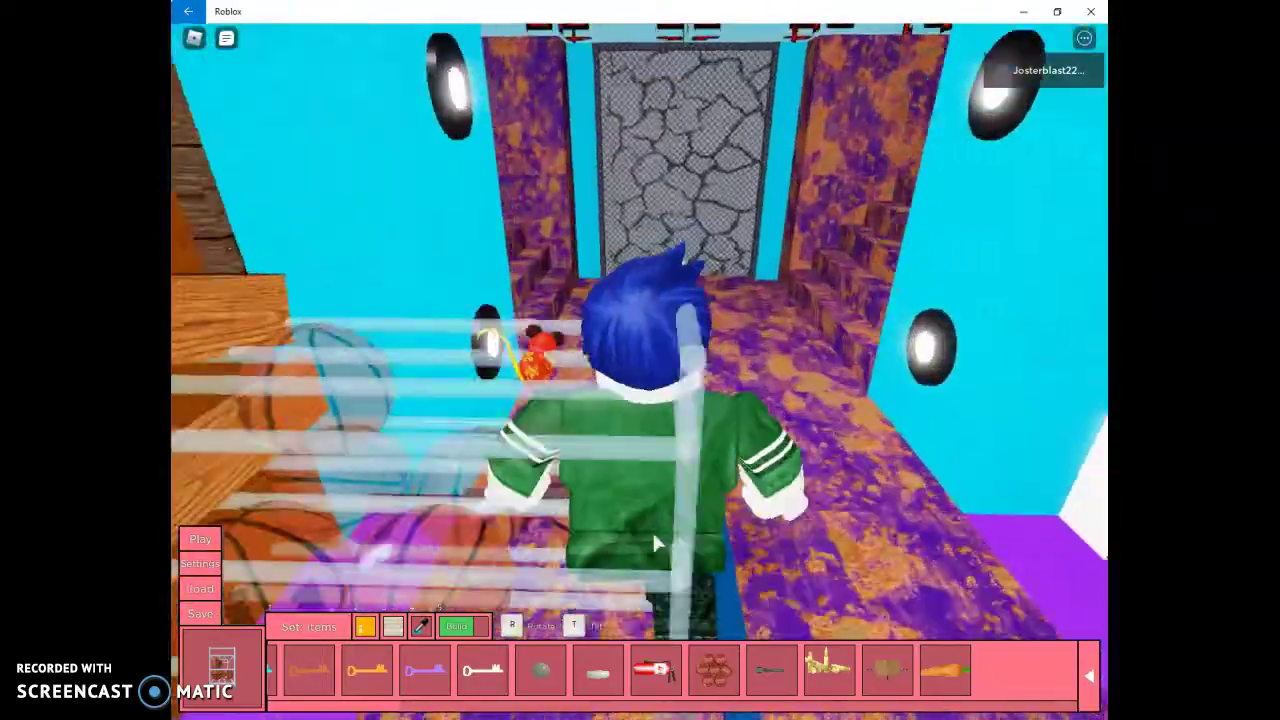
key(space)
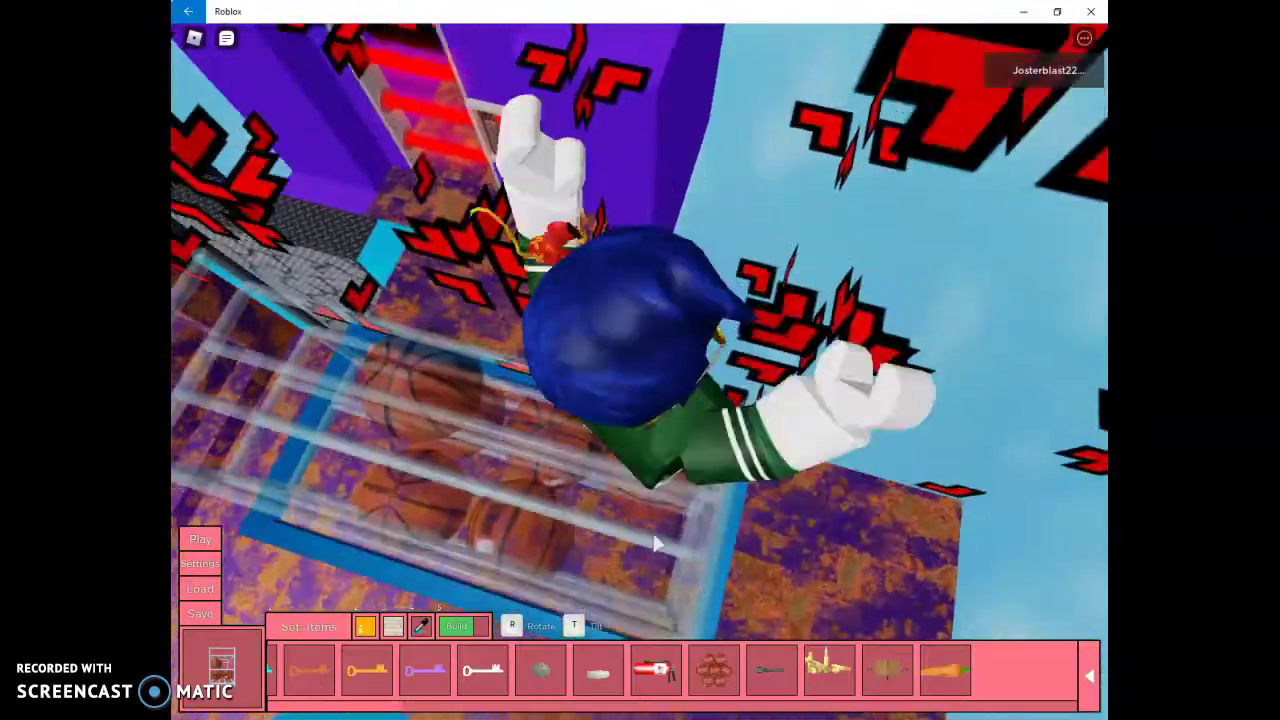
key(w)
key(w)
key(w)
key(w)
key(w)
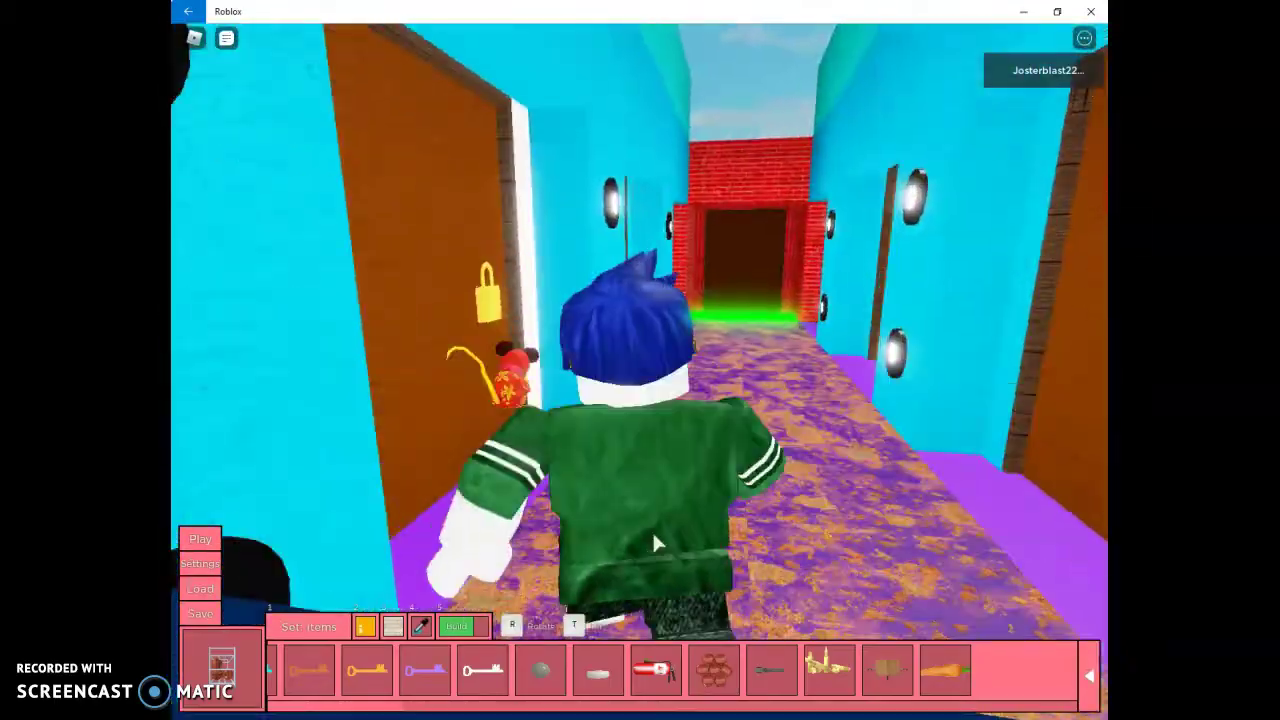
key(w)
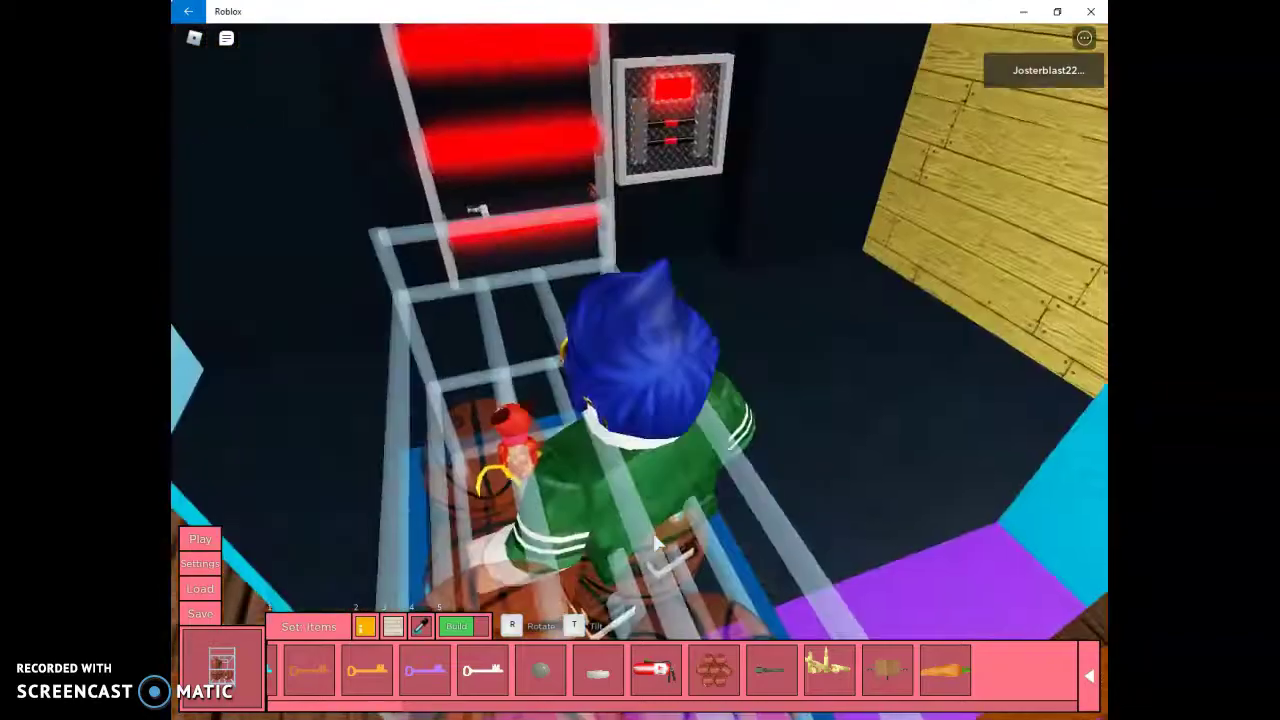
key(w)
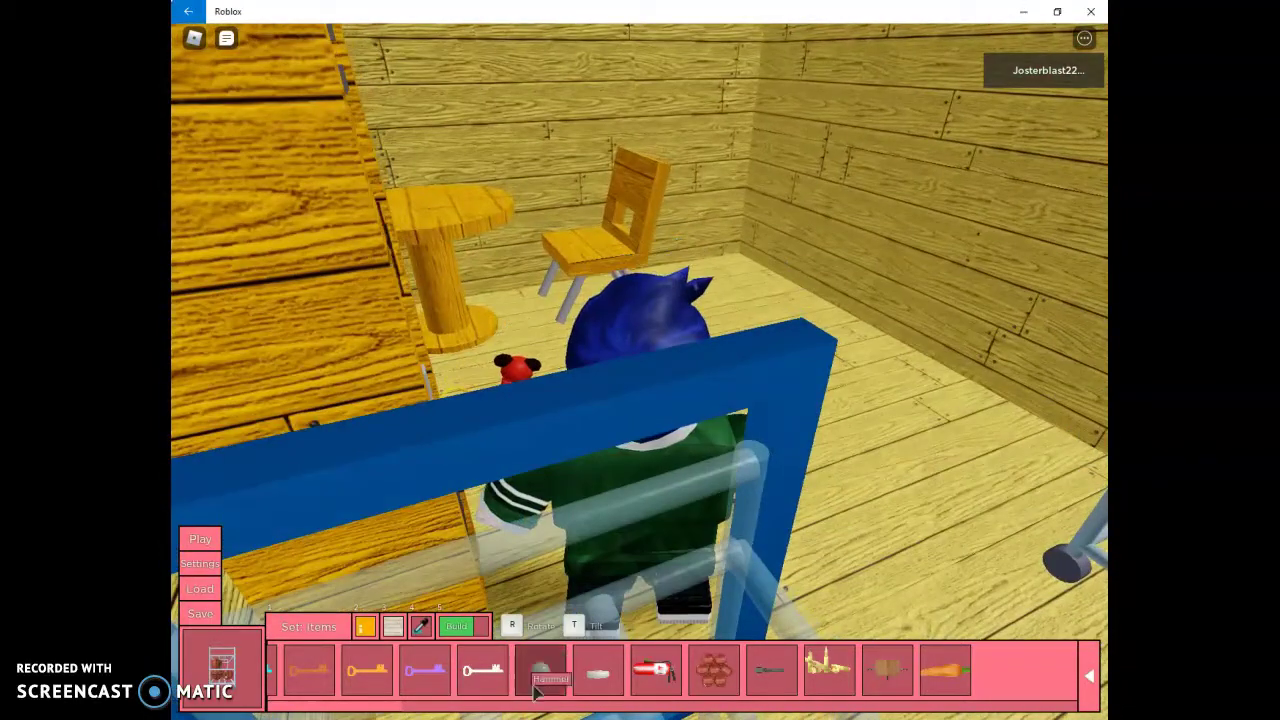
Step: Select the Hammer and position it over the basketball cart
click(540, 672)
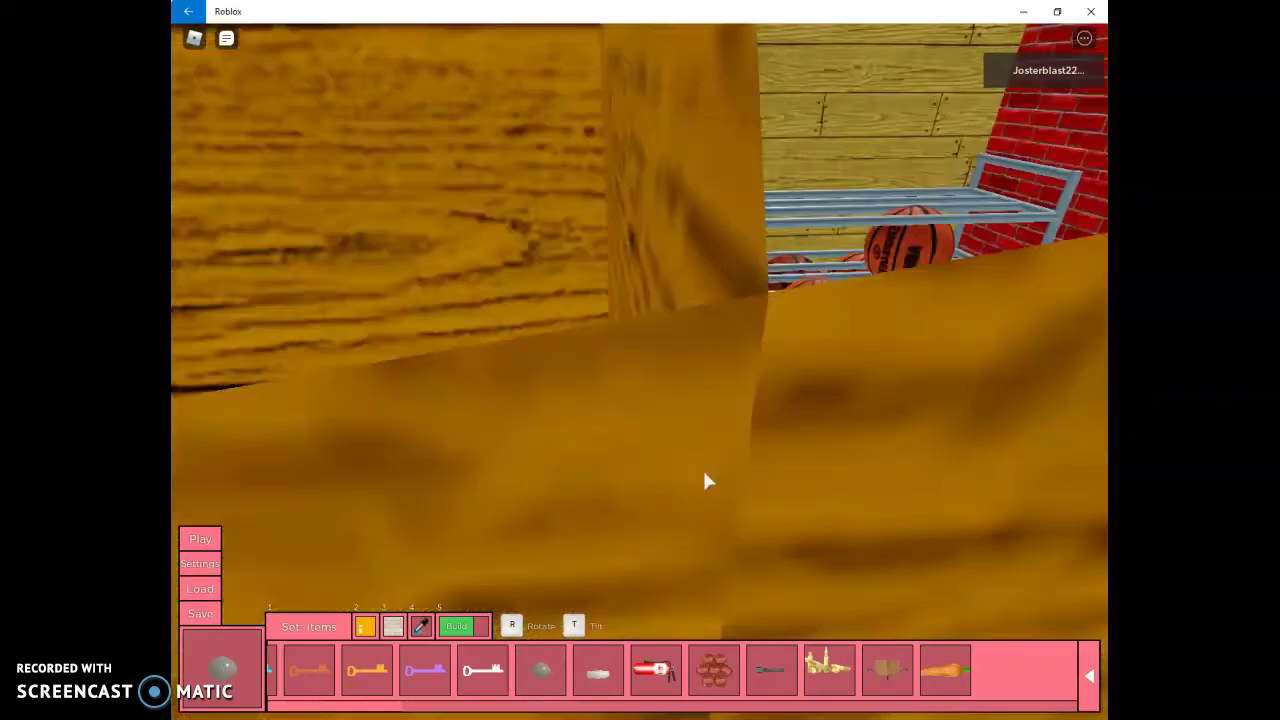
key(w)
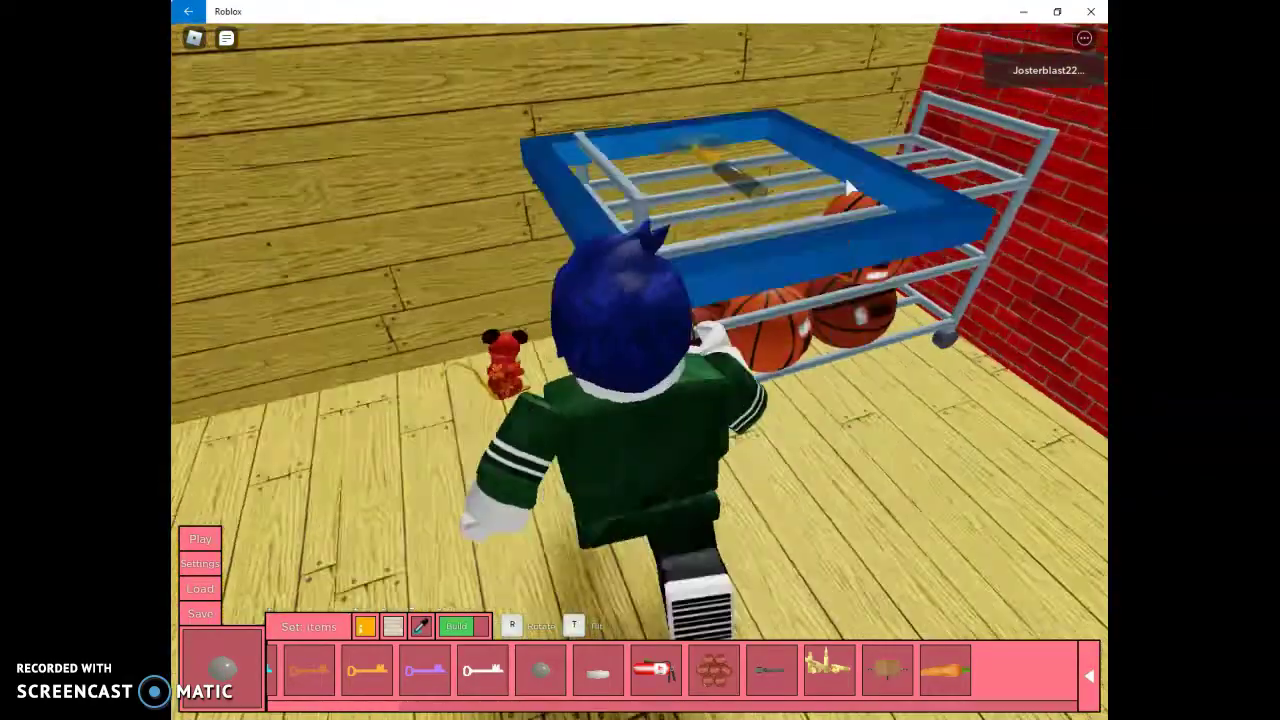
key(w)
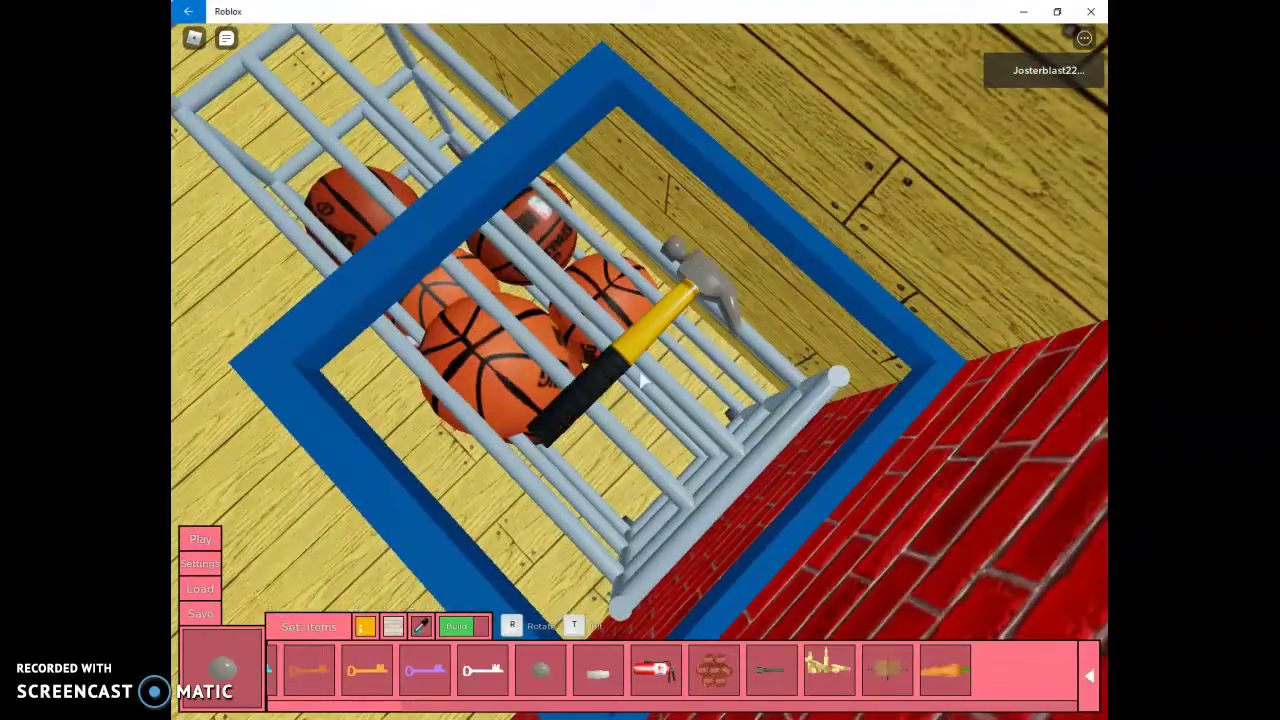
key(w)
key(s)
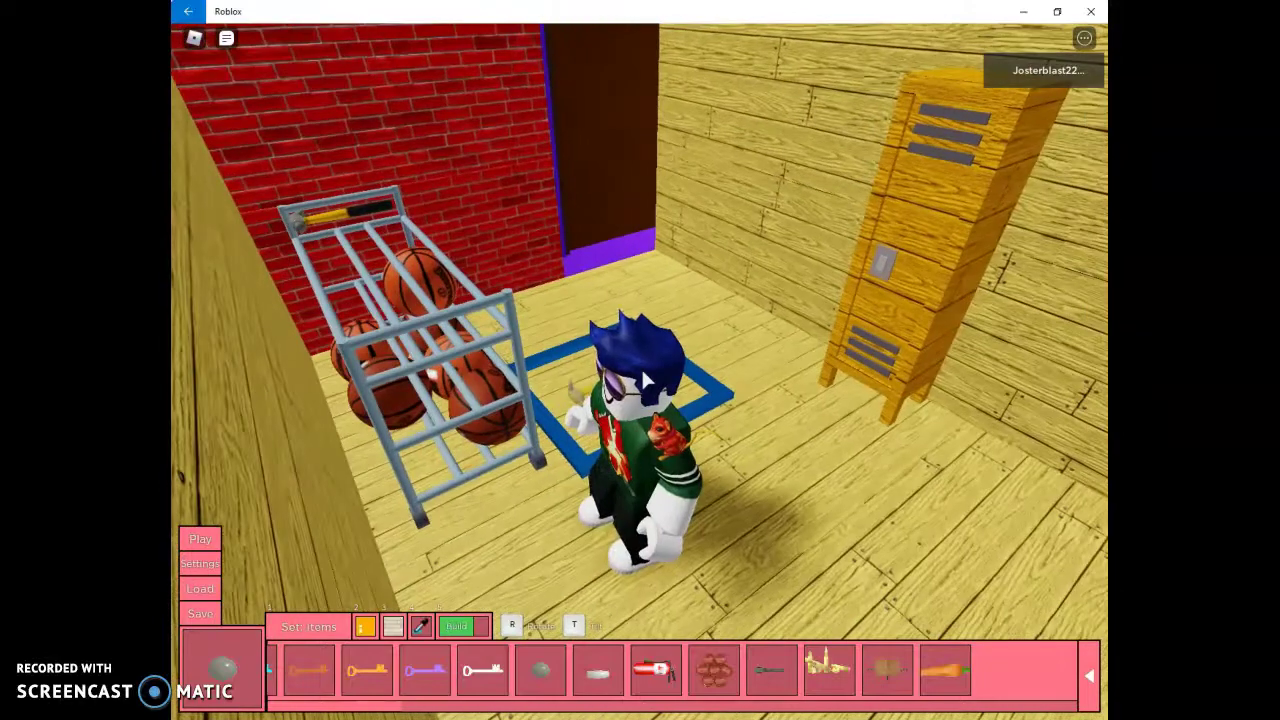
key(w)
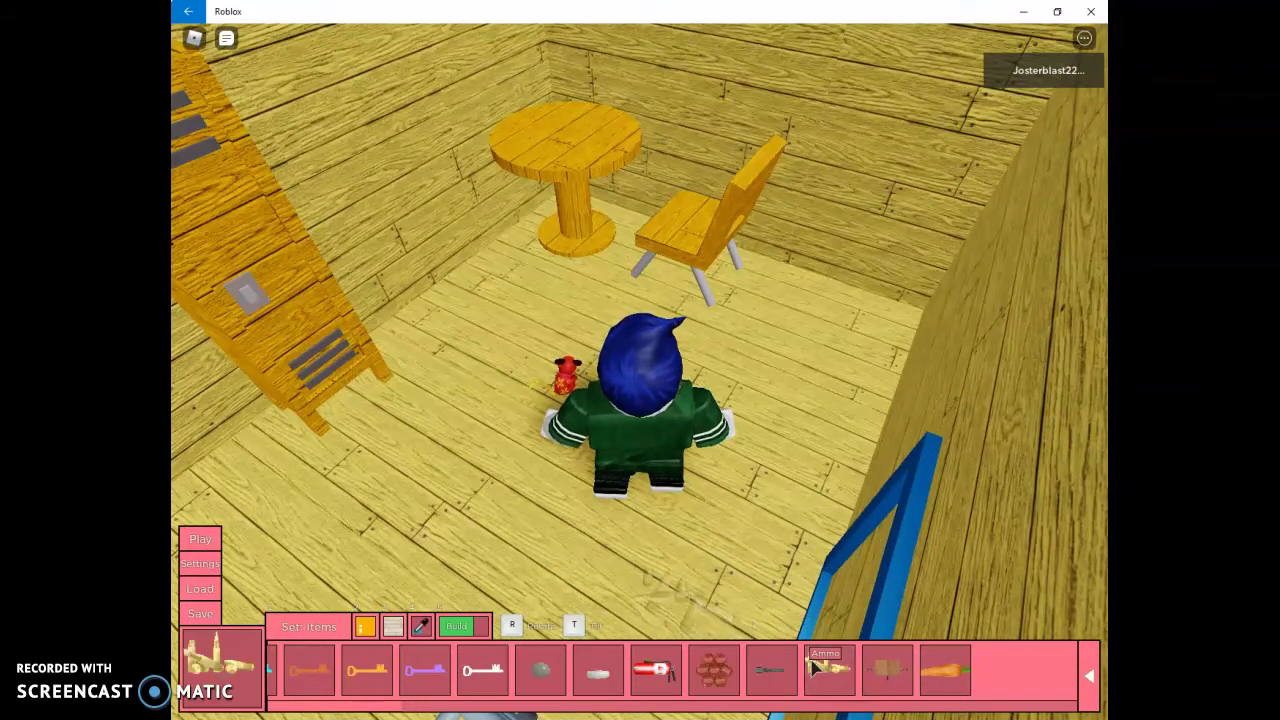
Step: Place an item on the table, toggle remove mode off, and walk to the brick doorway
click(520, 118)
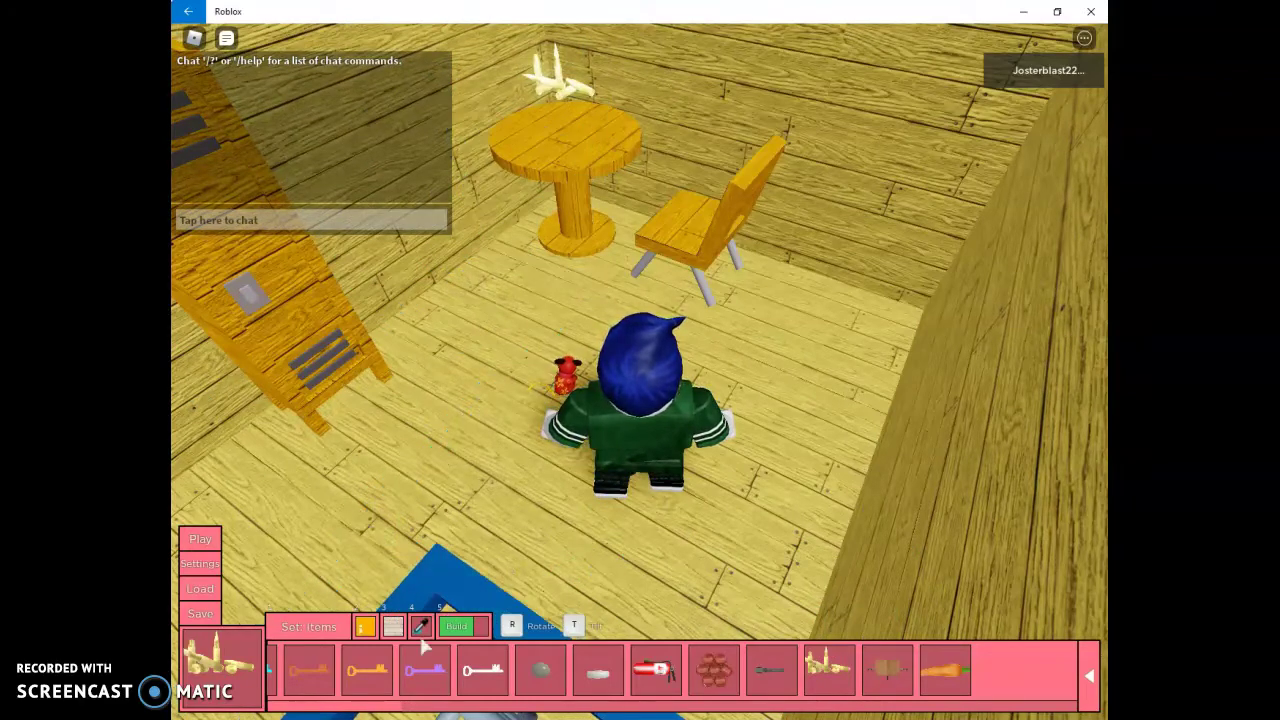
click(460, 629)
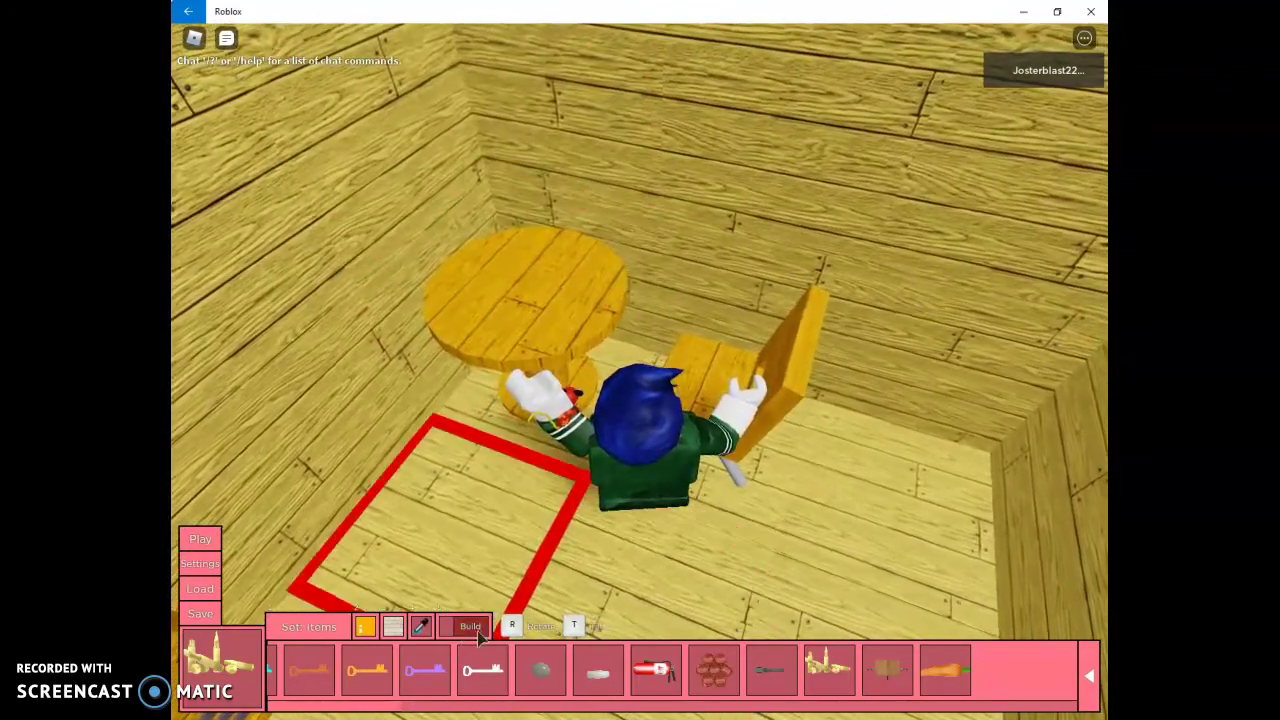
click(475, 630)
key(w)
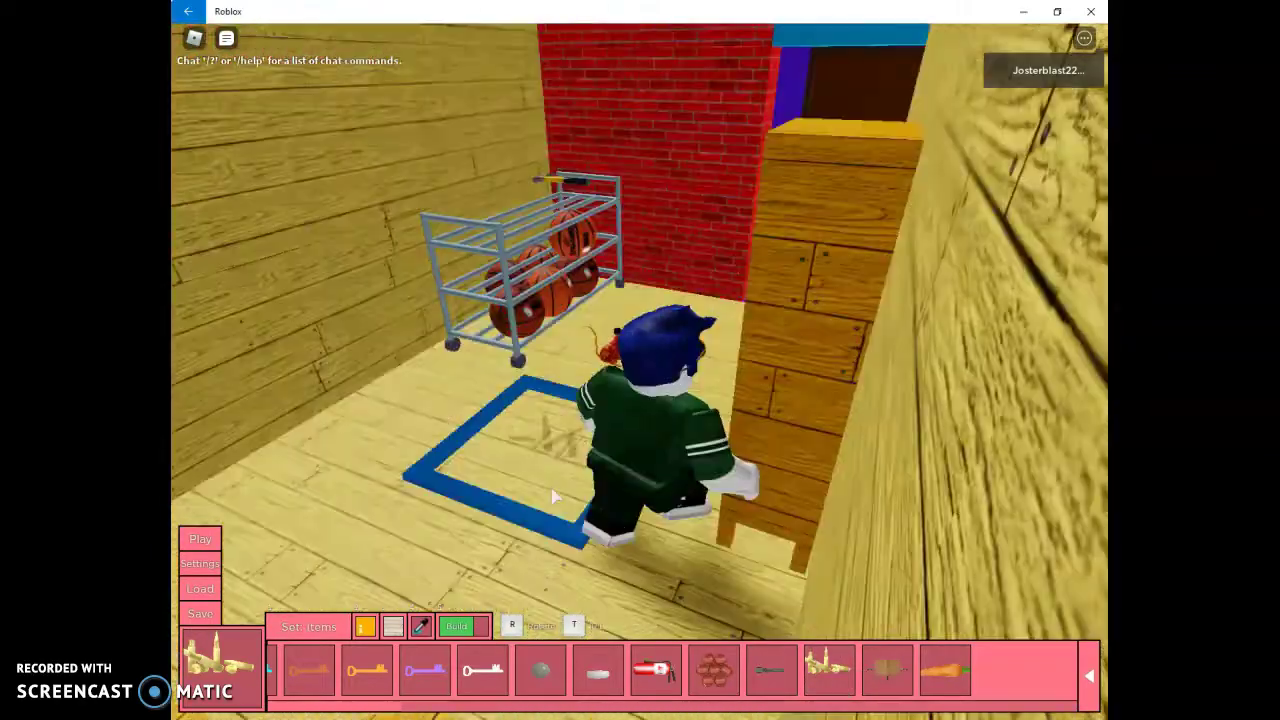
key(d)
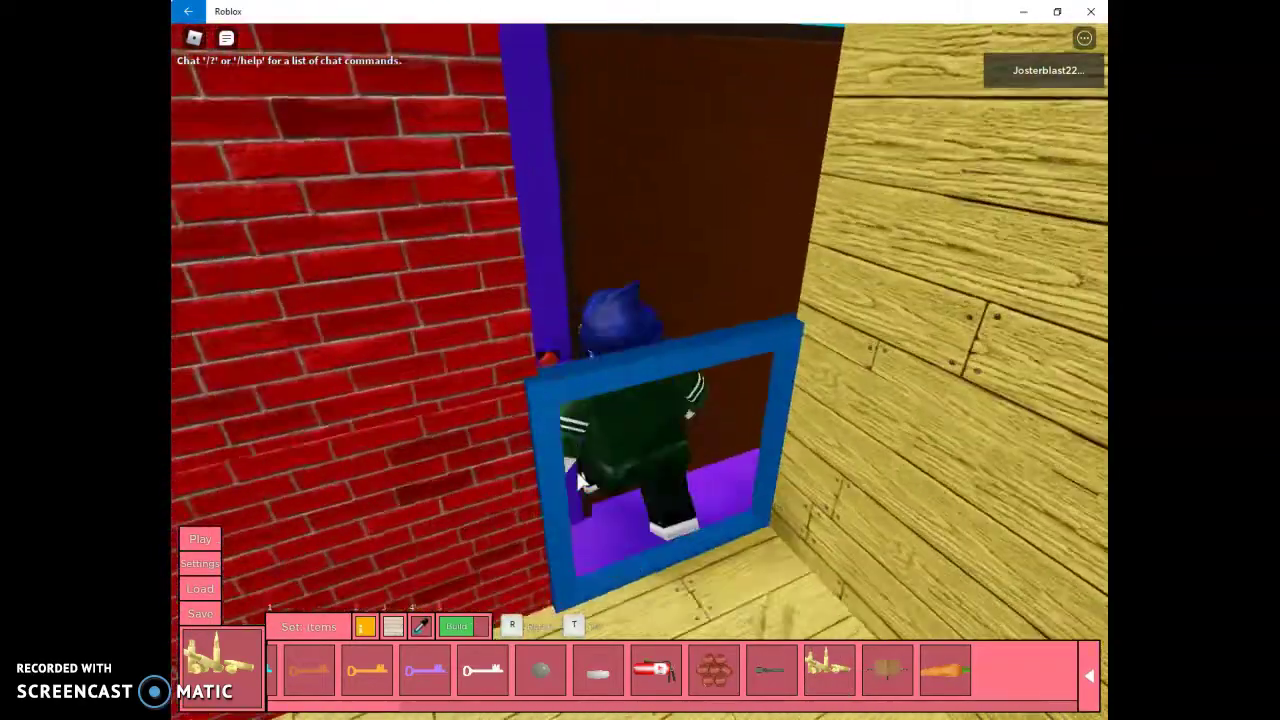
key(d)
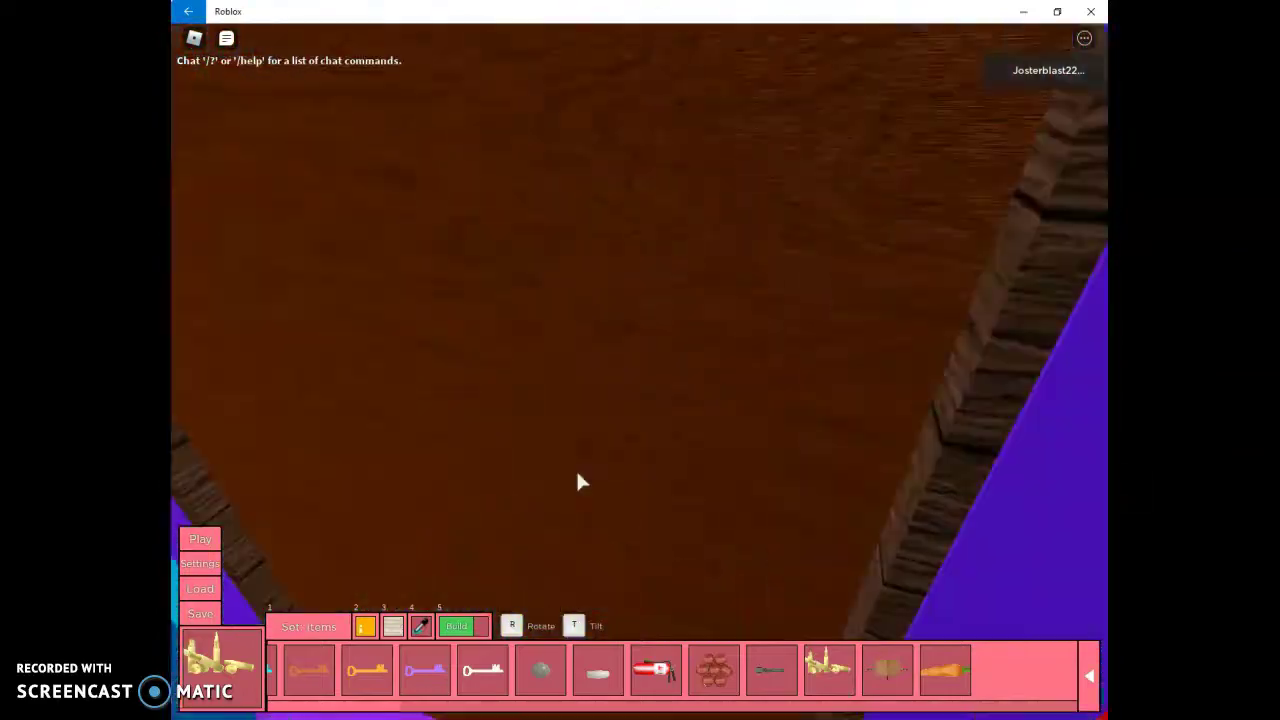
Step: Walk back into the wooden room and put the bone item on the round table
key(w)
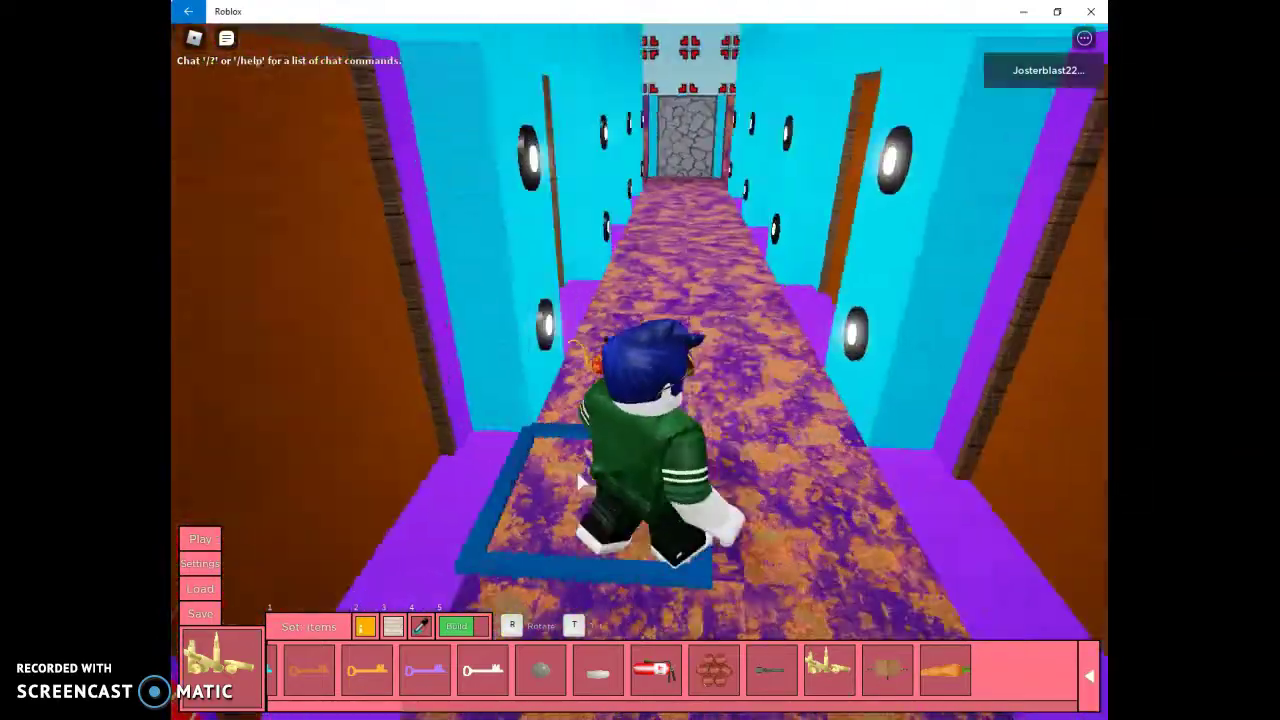
key(w)
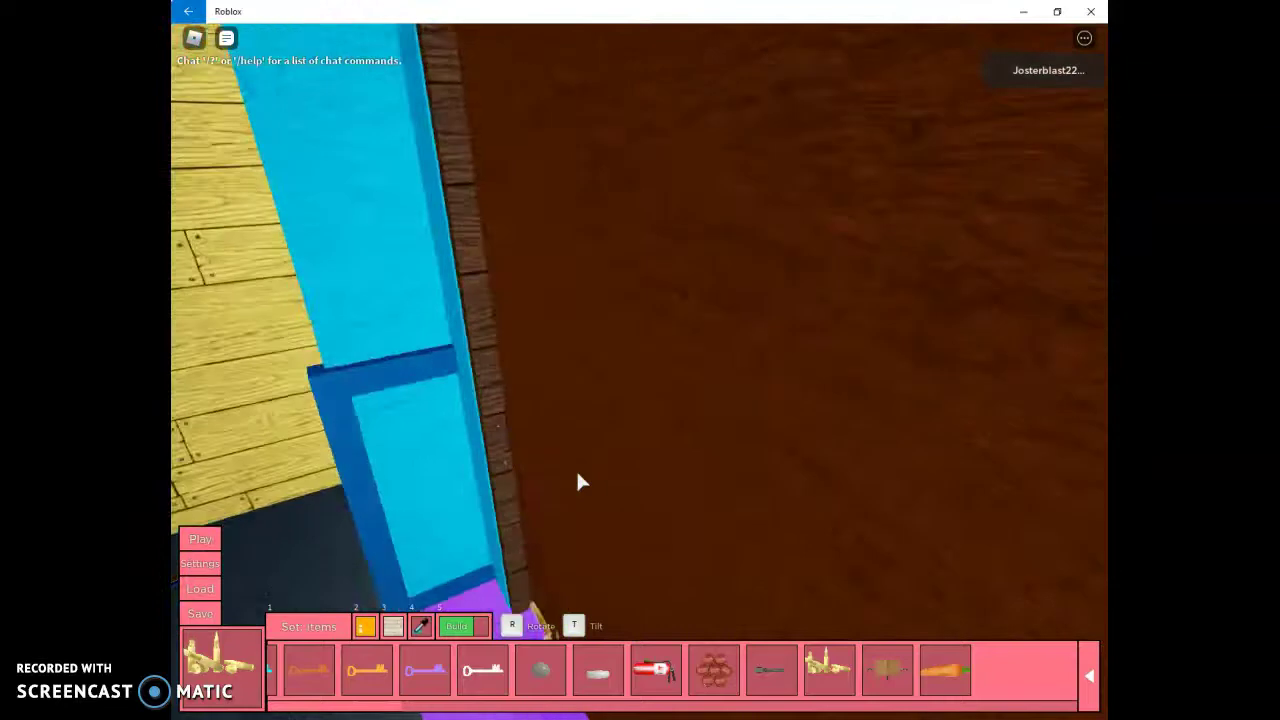
key(w)
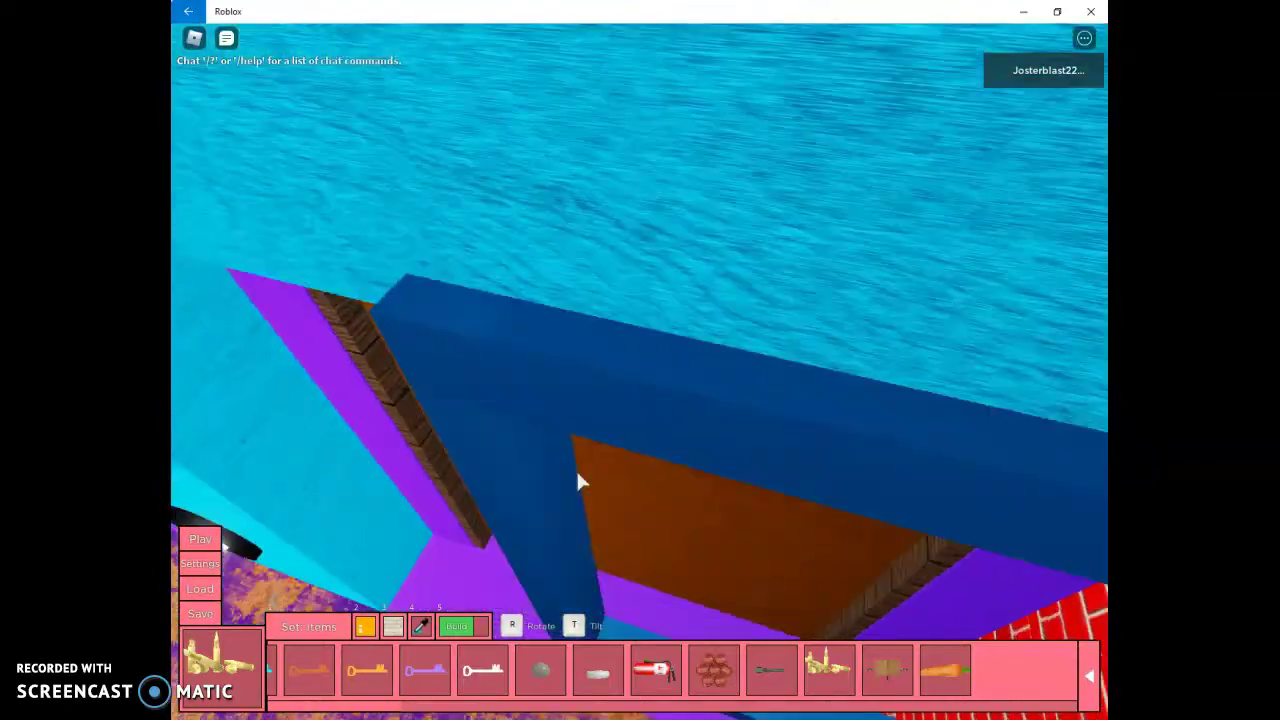
key(w)
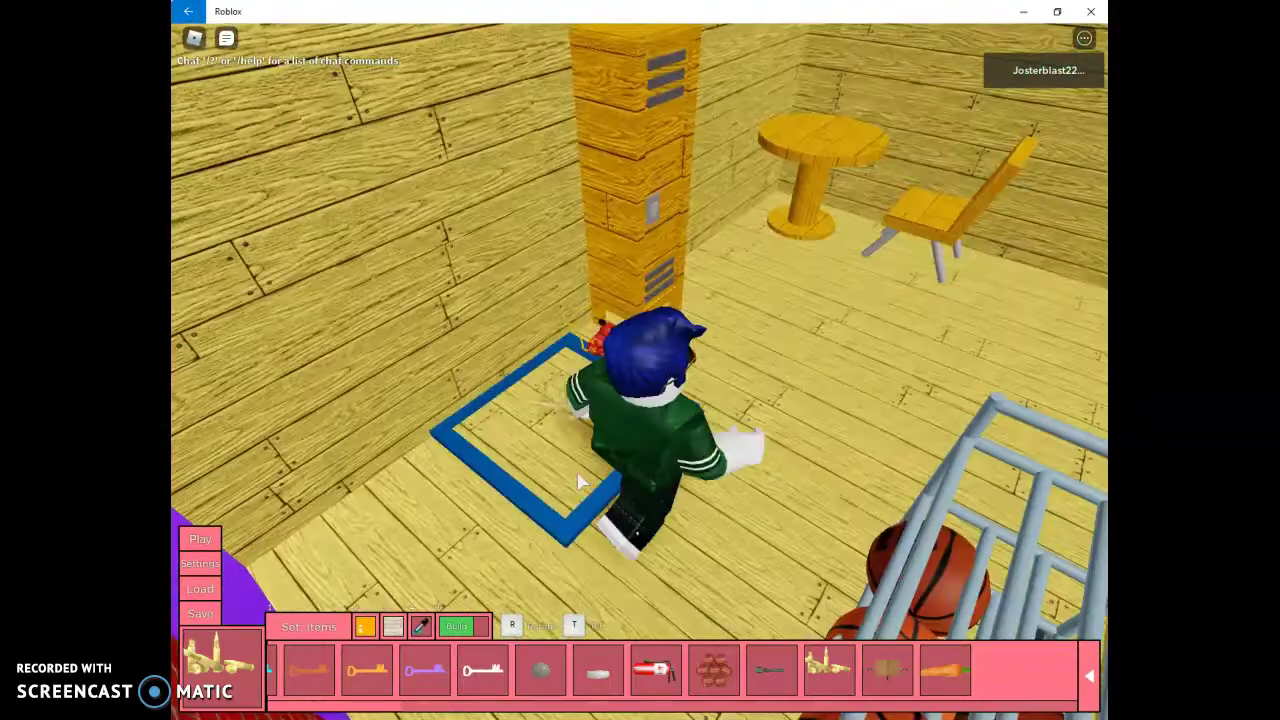
key(w)
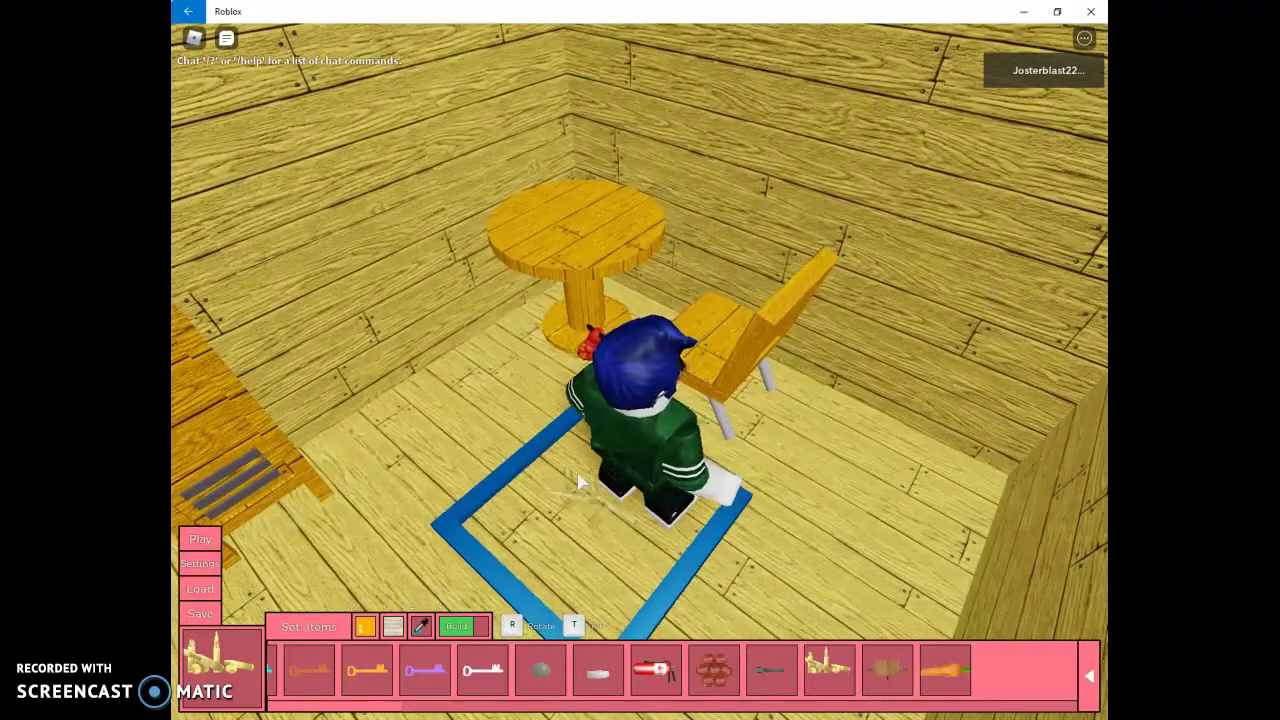
click(537, 228)
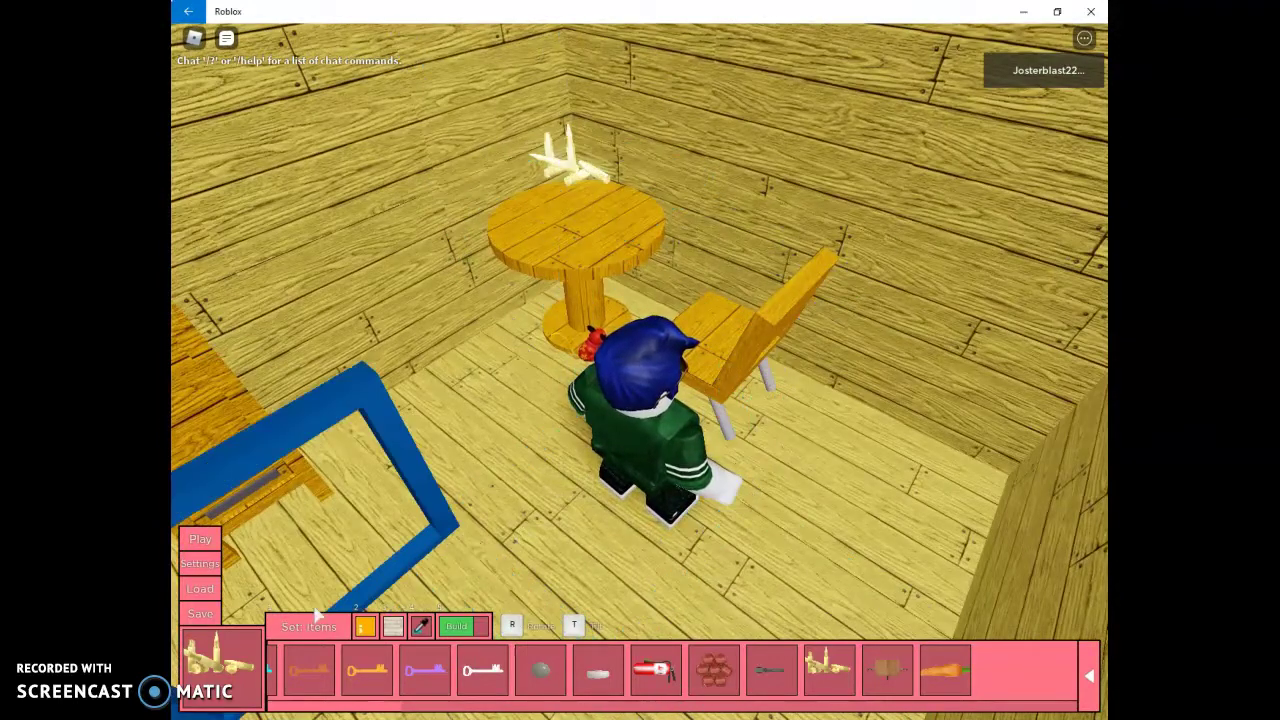
Step: Walk down the cyan corridor into the green-floored corridor by the brown doors
key(w)
key(w)
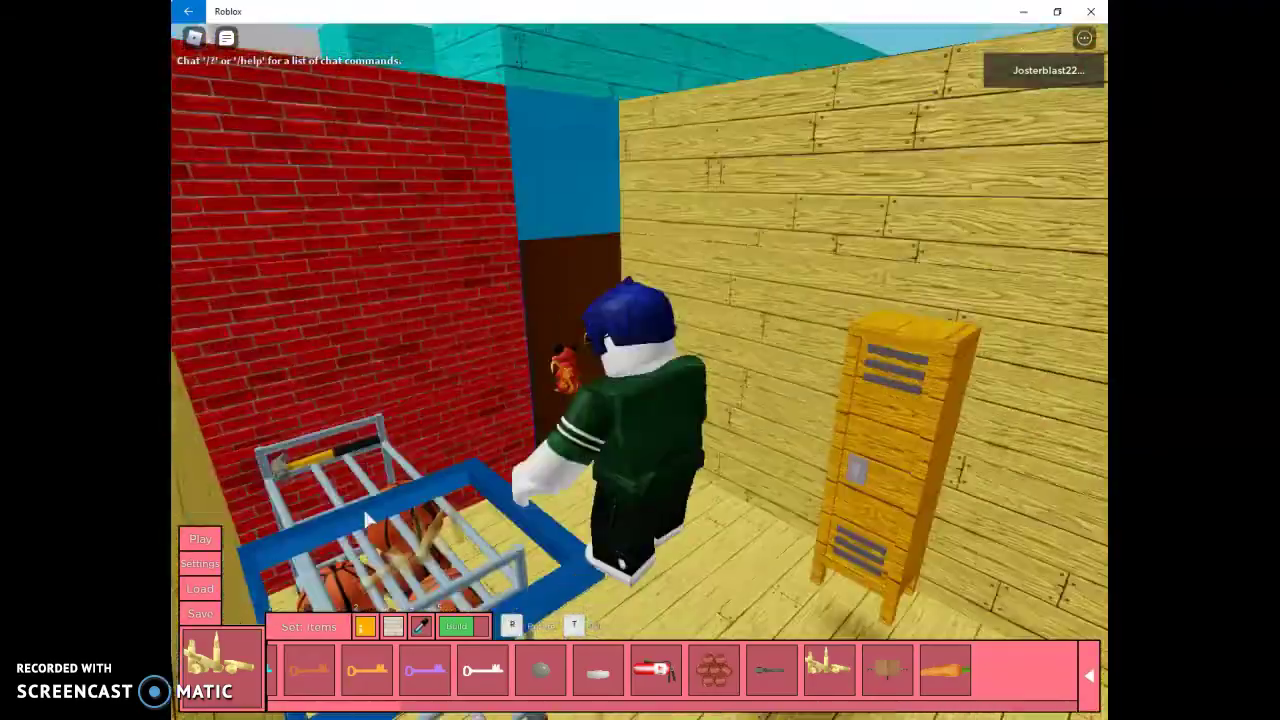
key(w)
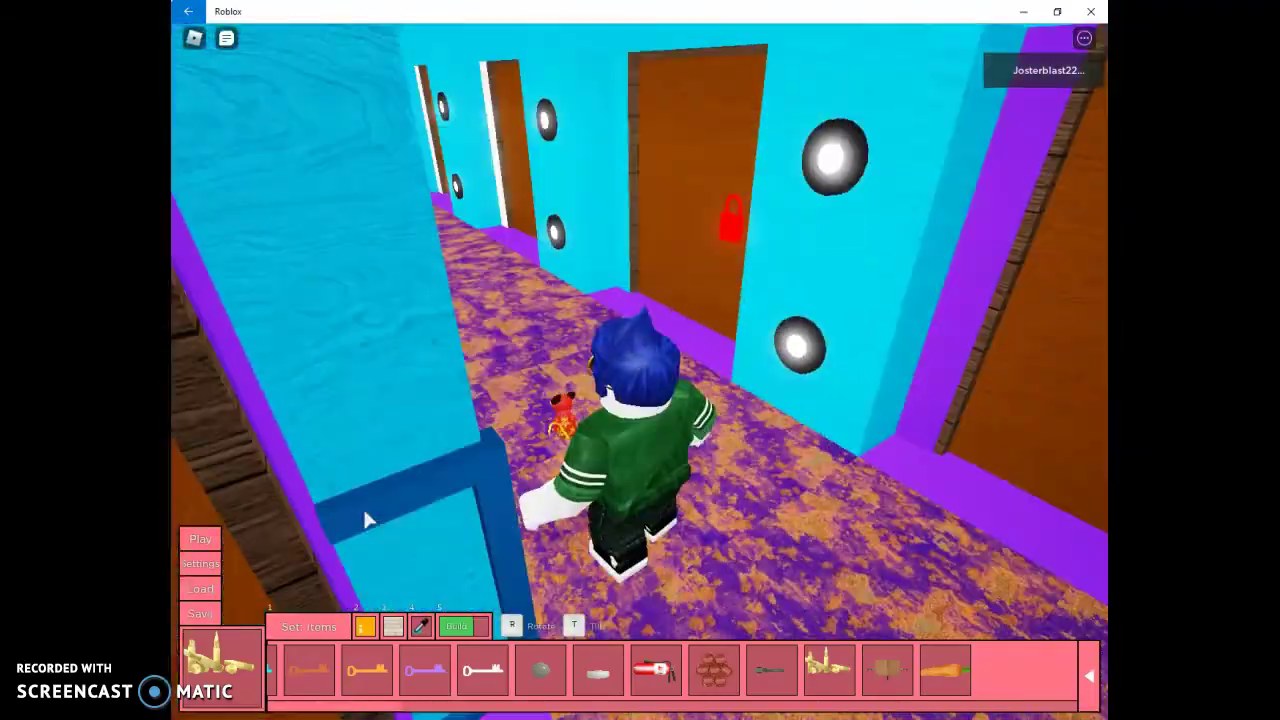
key(w)
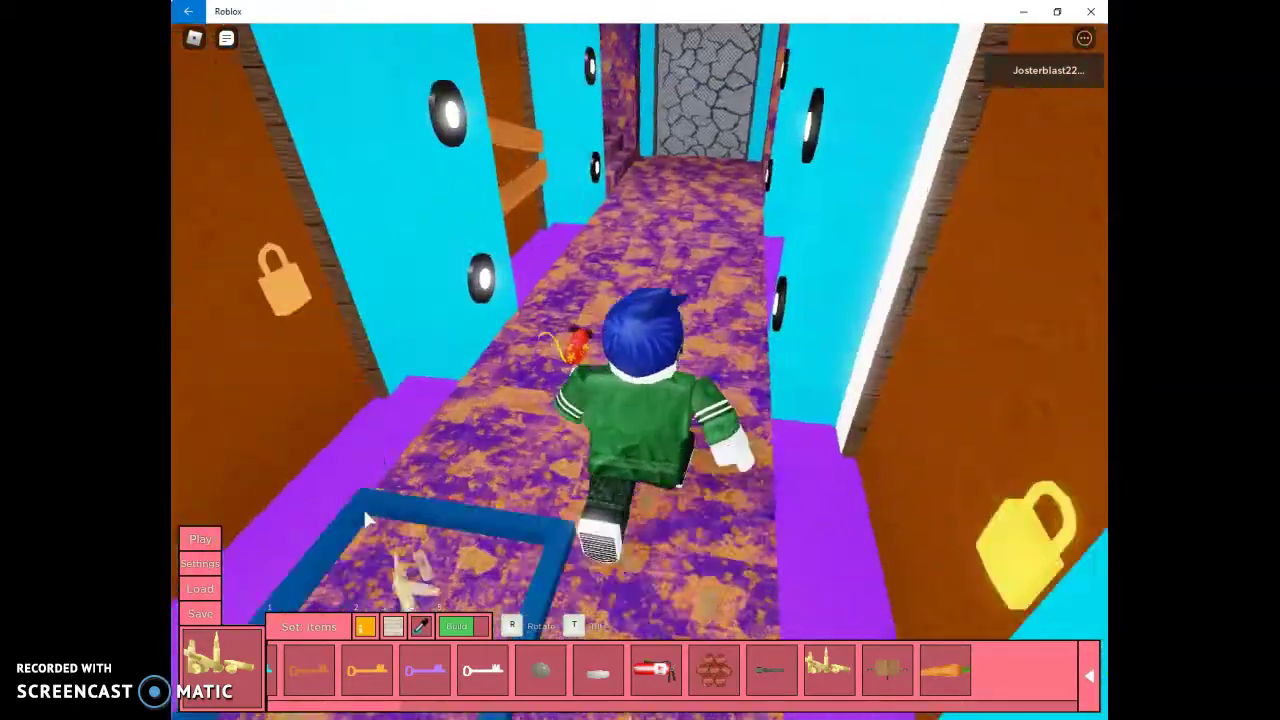
key(w)
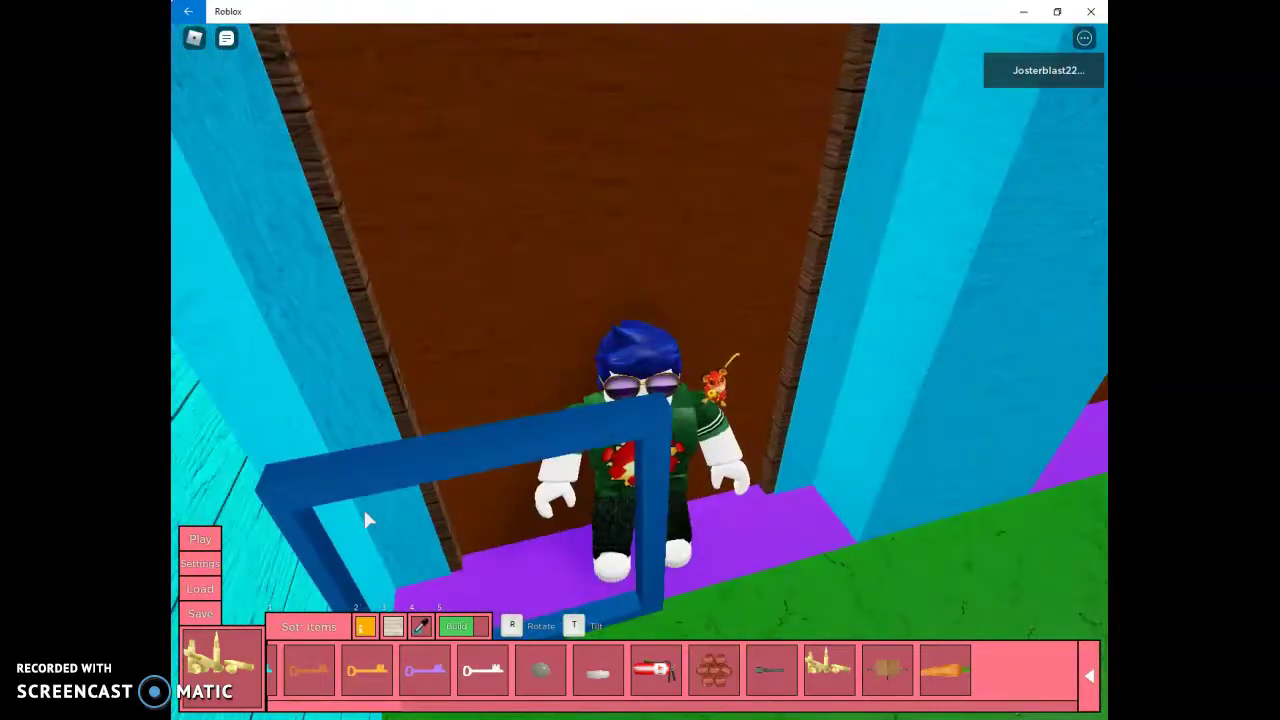
key(a)
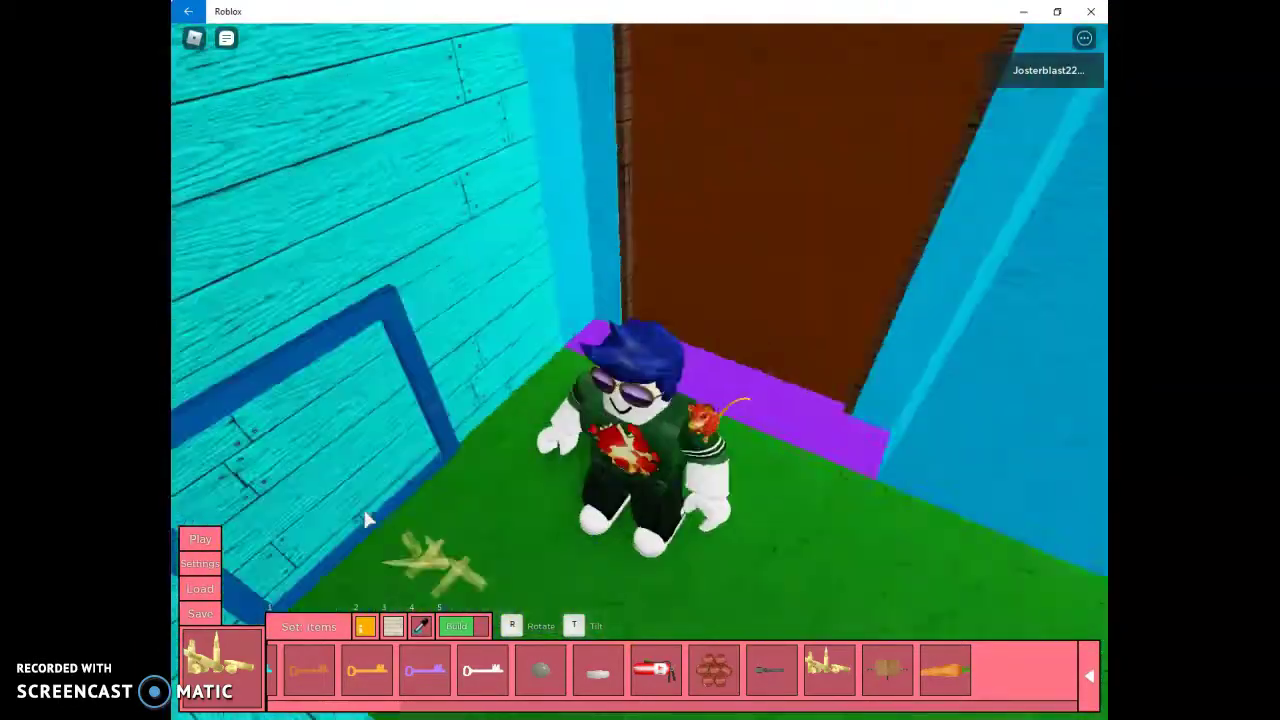
key(w)
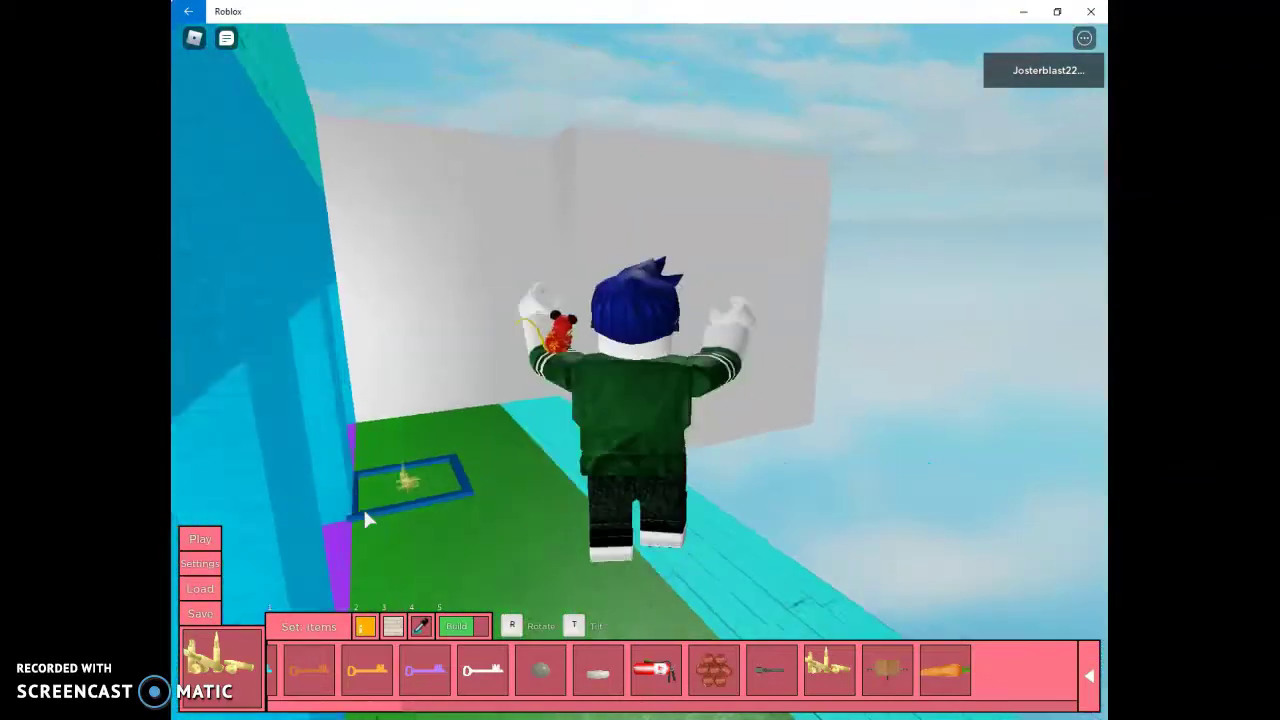
key(s)
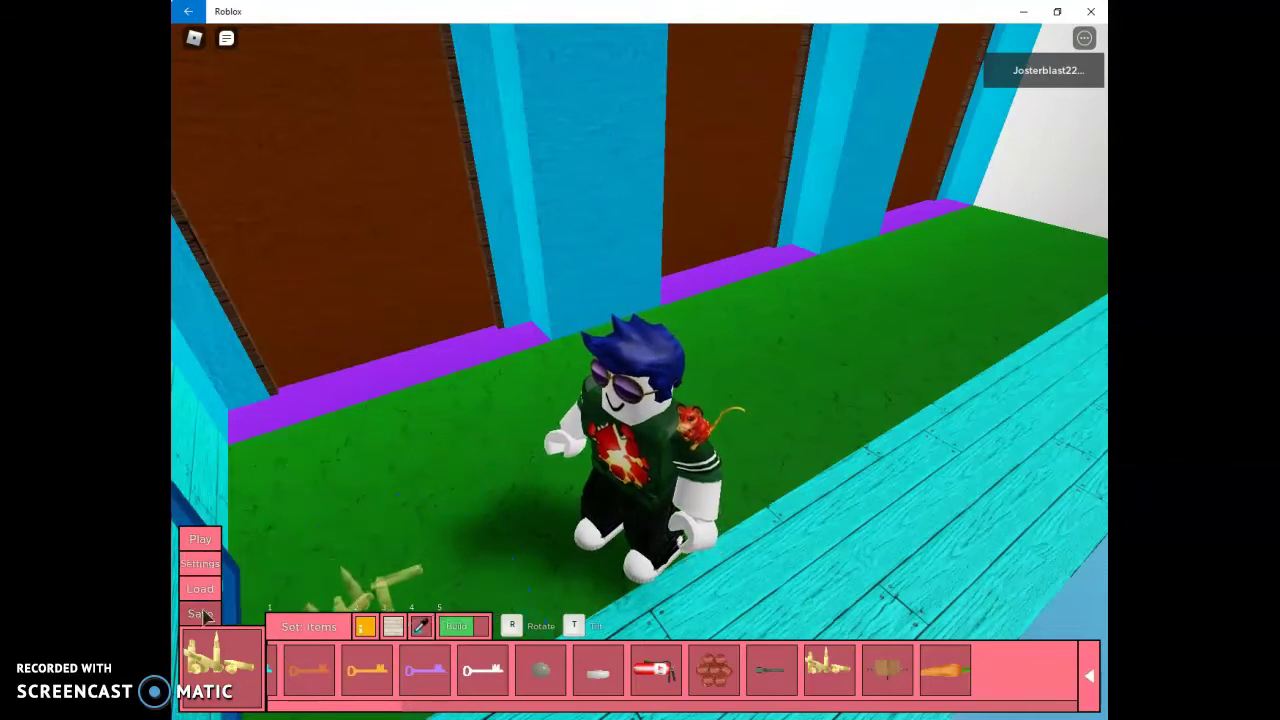
Step: Switch the build parts to Basic blocks with the green textured material and violet colour
click(295, 630)
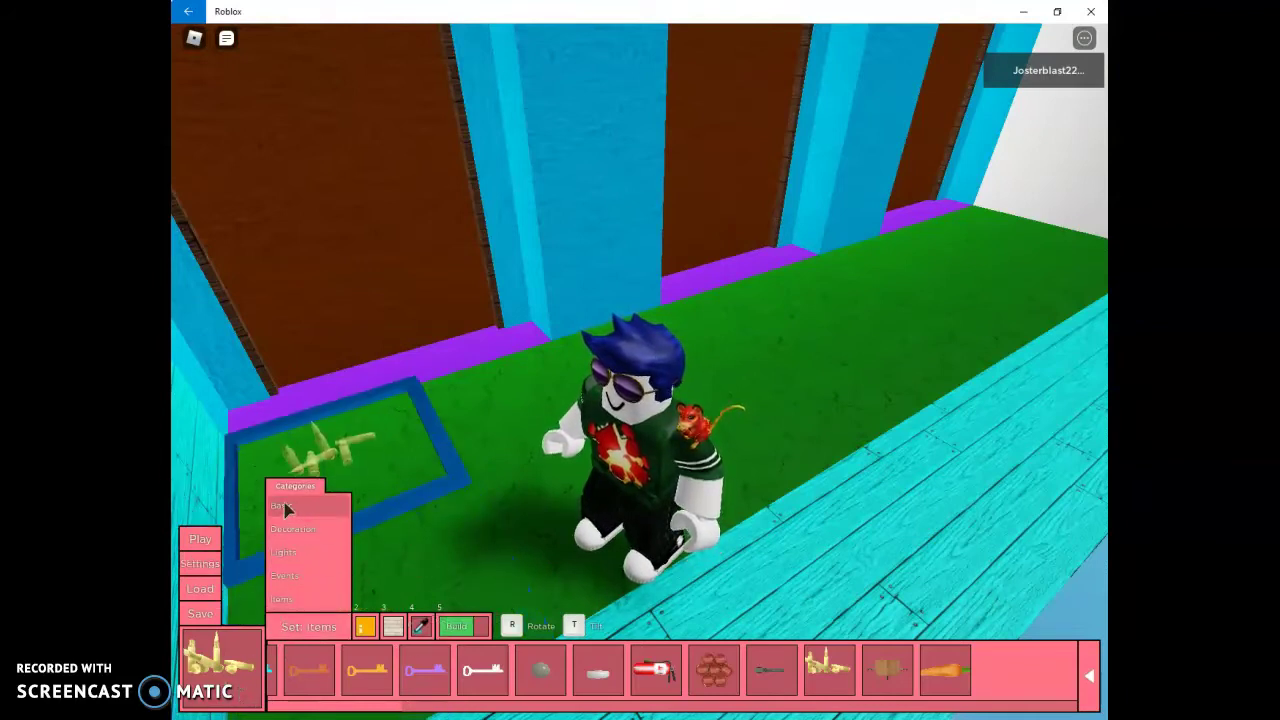
click(285, 508)
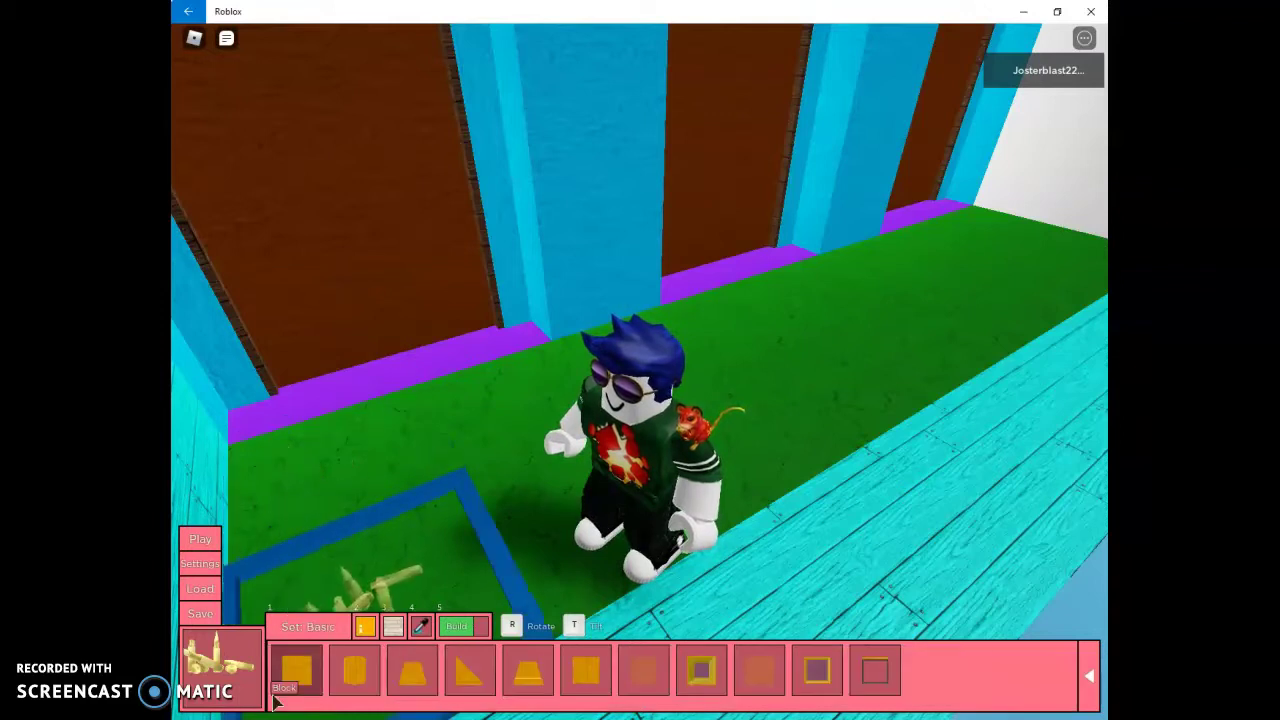
click(367, 627)
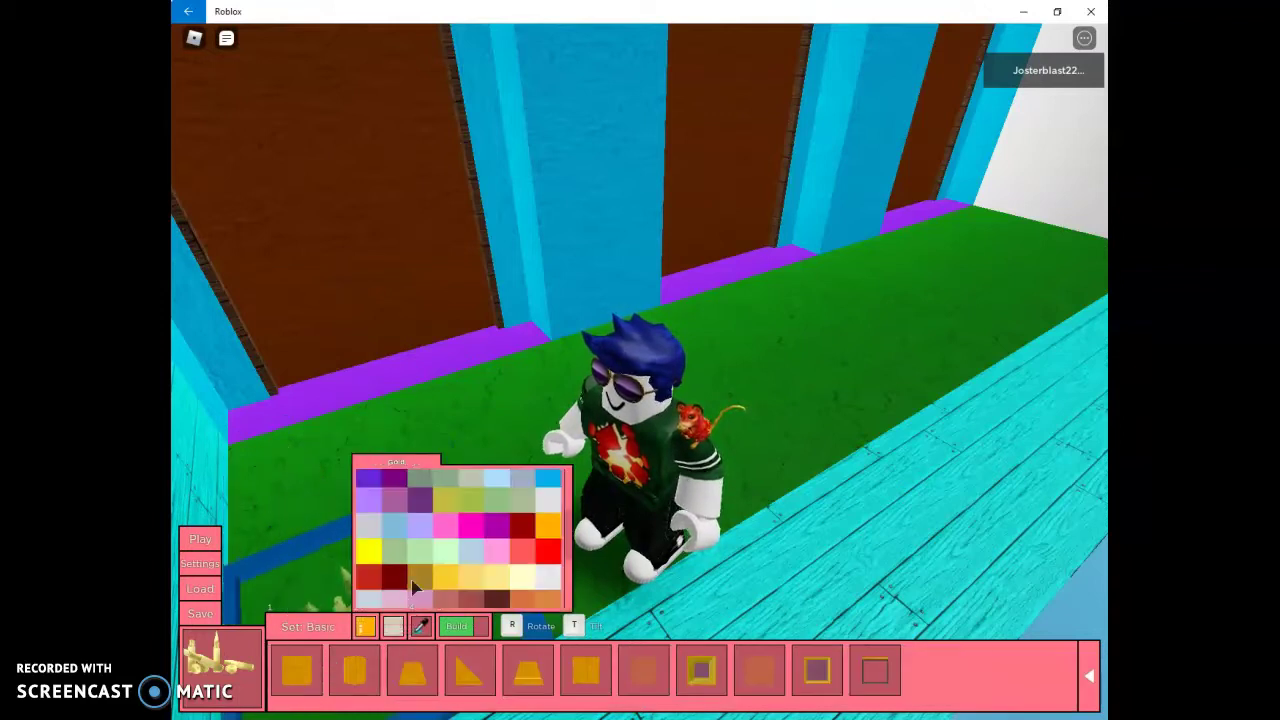
click(366, 634)
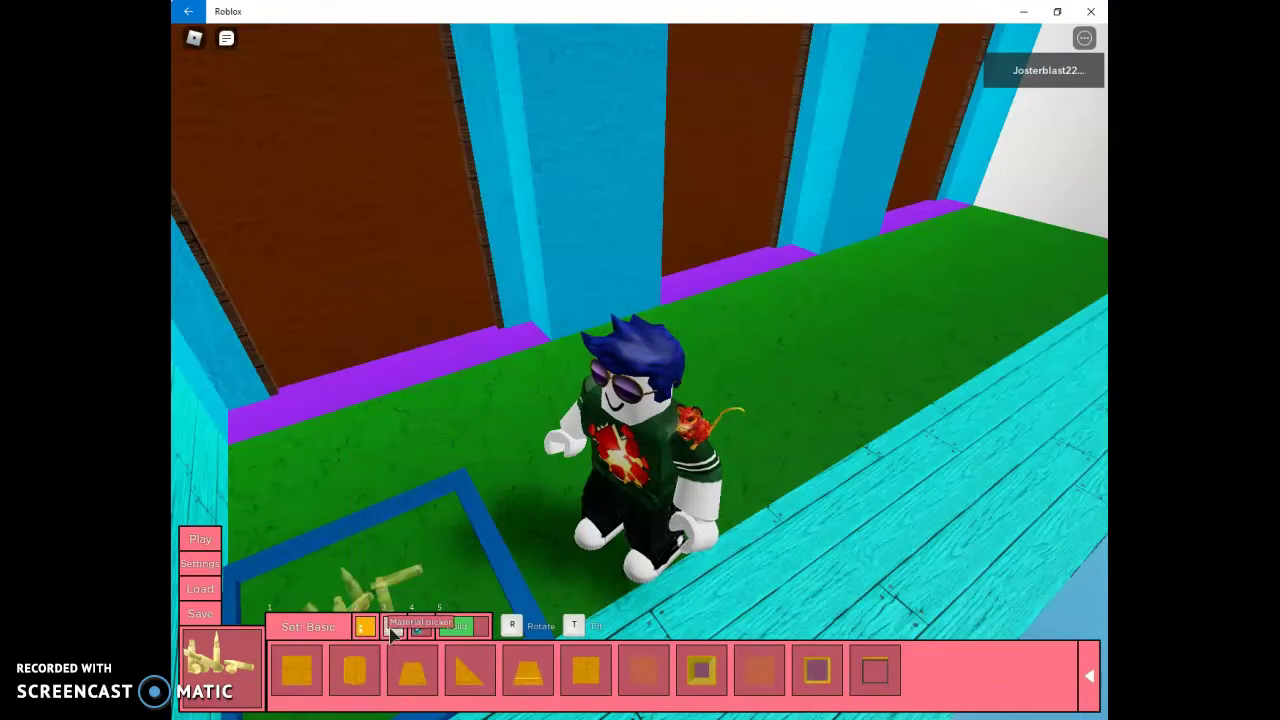
click(394, 634)
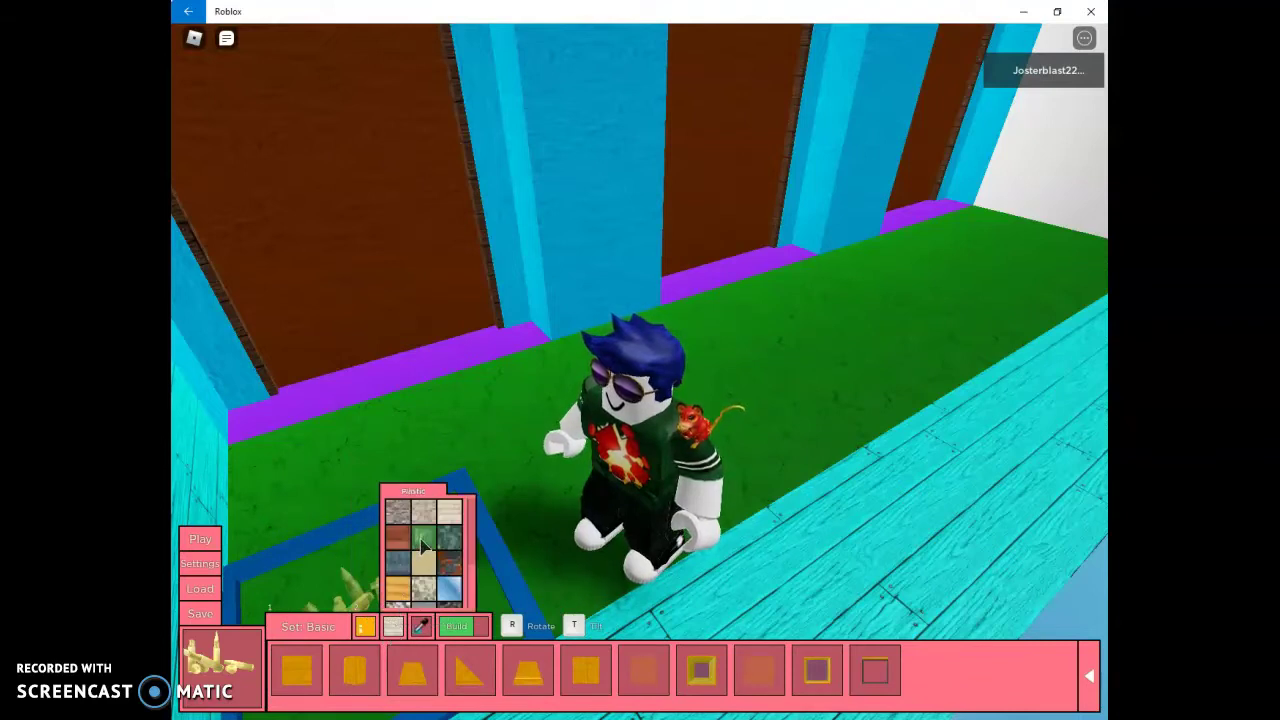
click(422, 545)
click(372, 632)
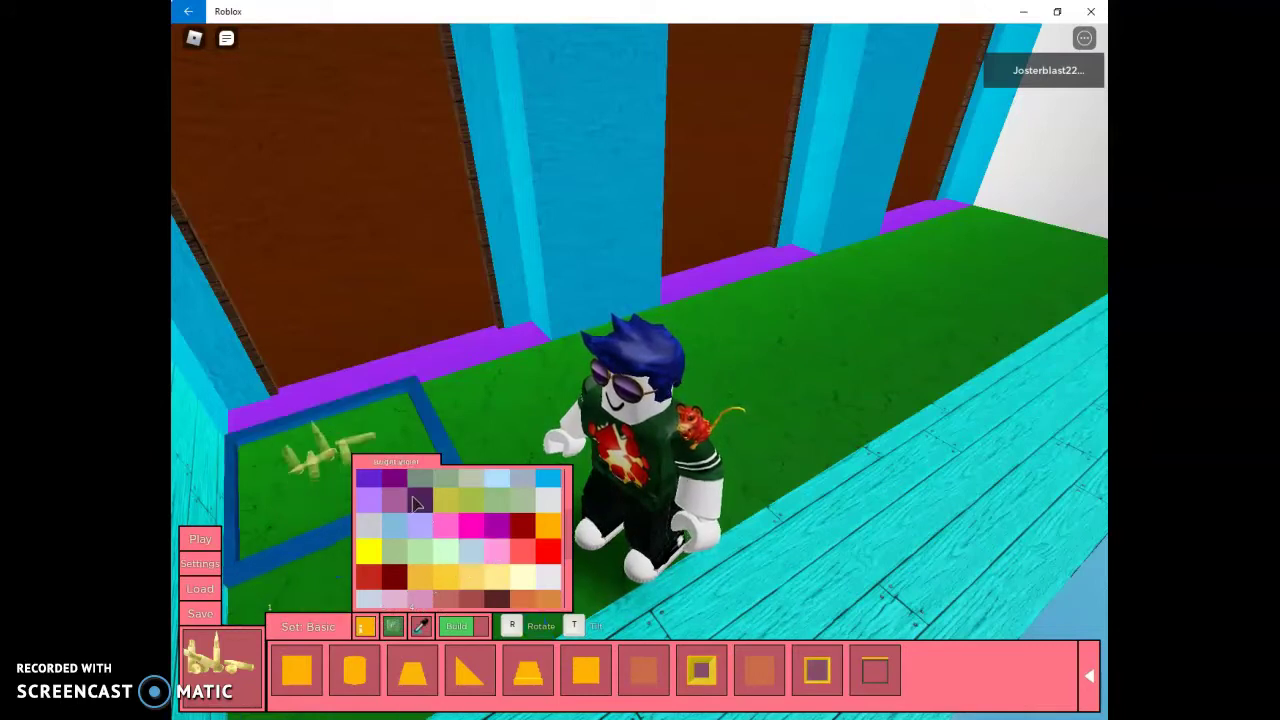
click(417, 503)
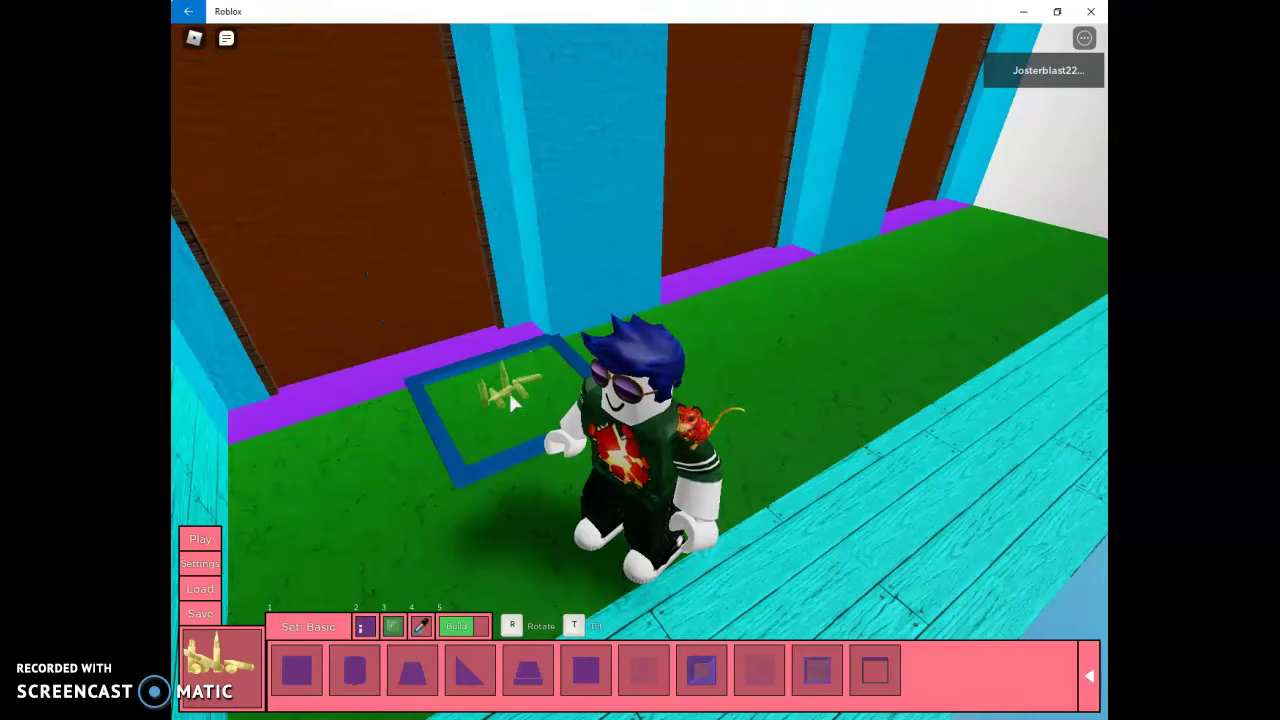
Step: Place and stack the first violet blocks against the wall, climbing onto them
click(280, 689)
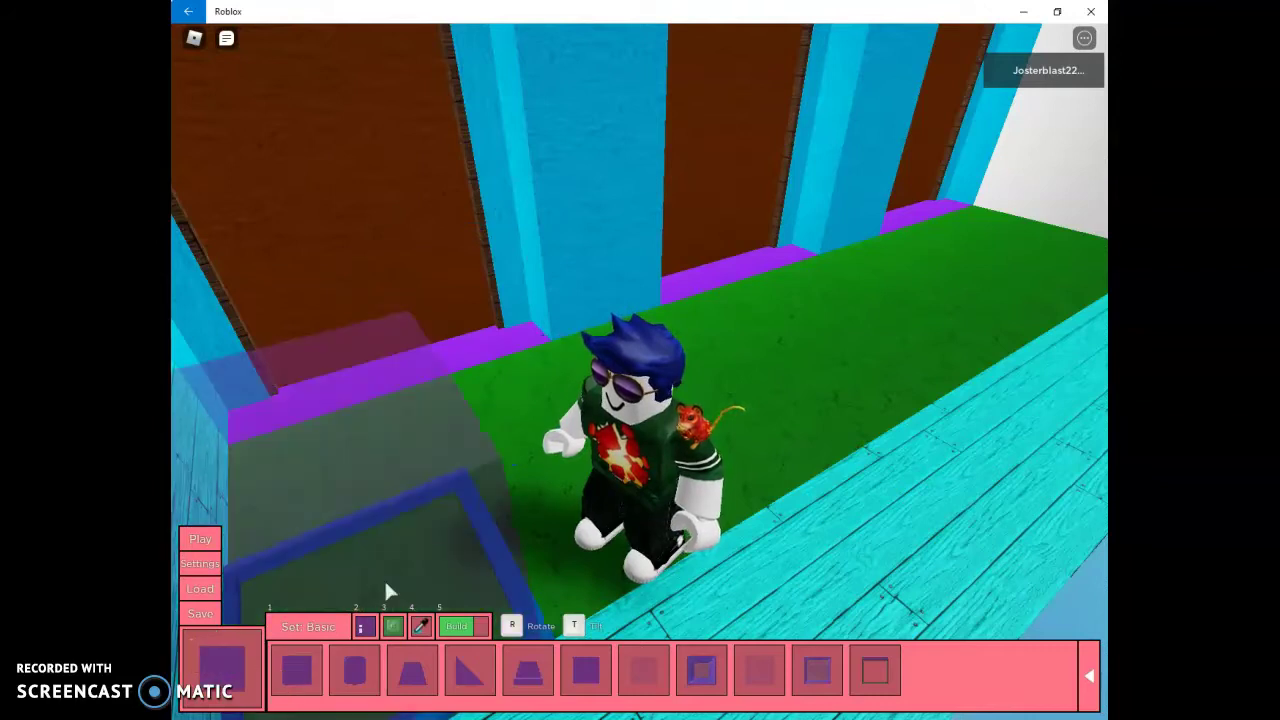
click(625, 236)
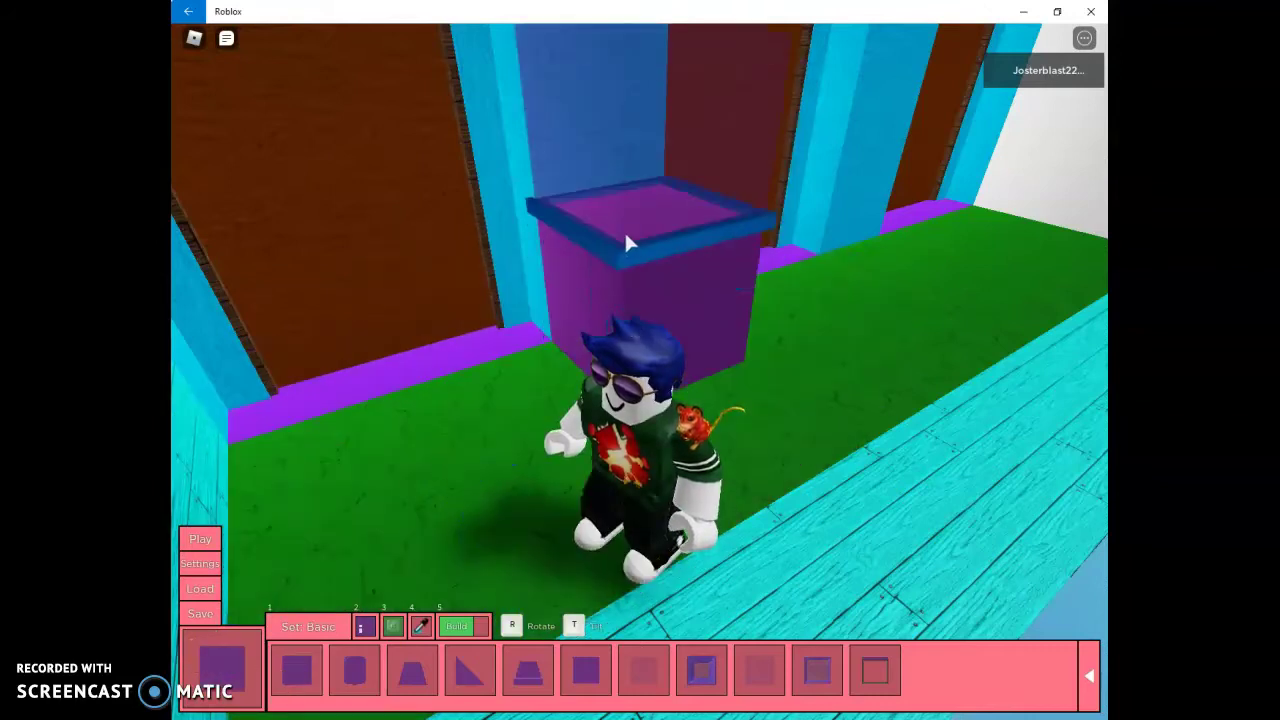
key(w)
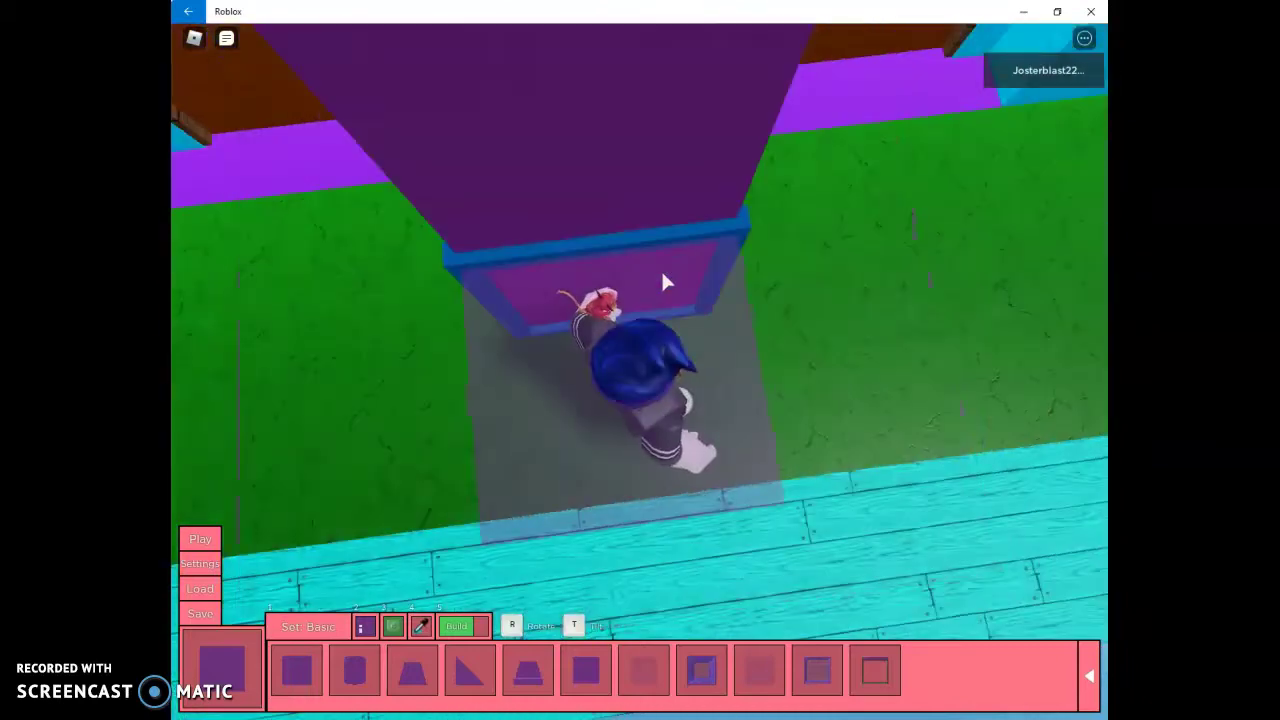
key(space)
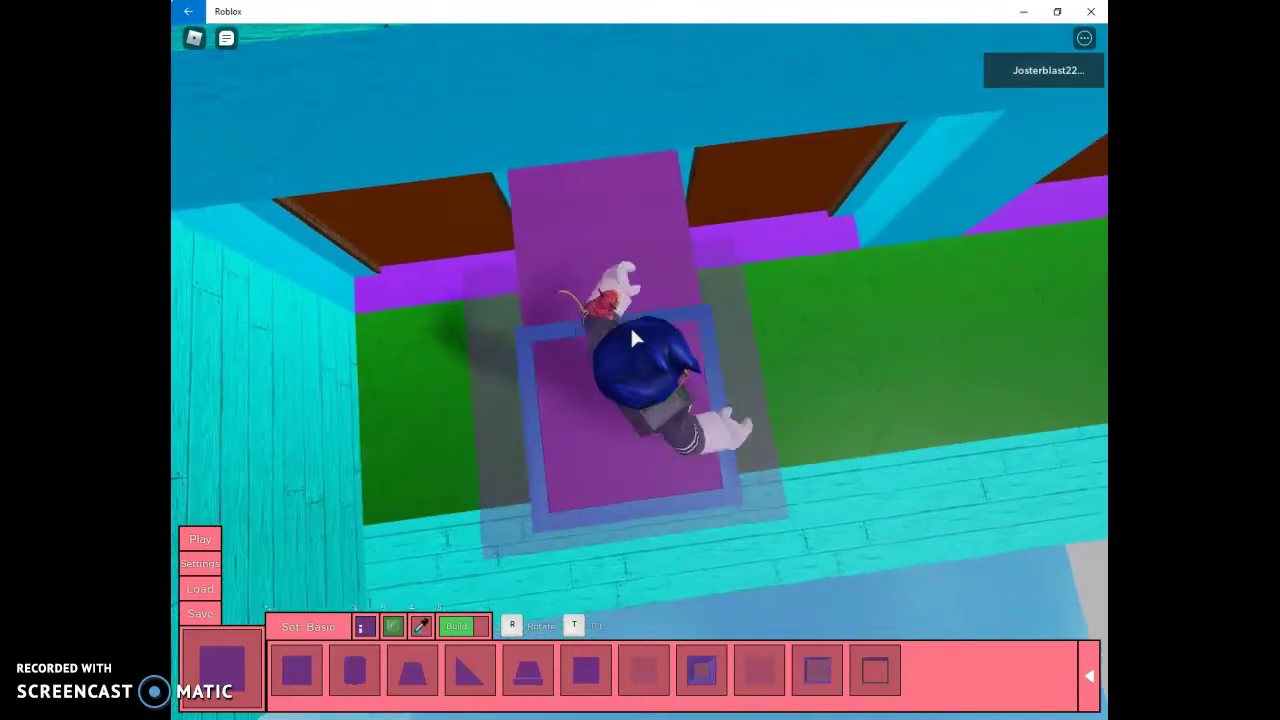
click(619, 220)
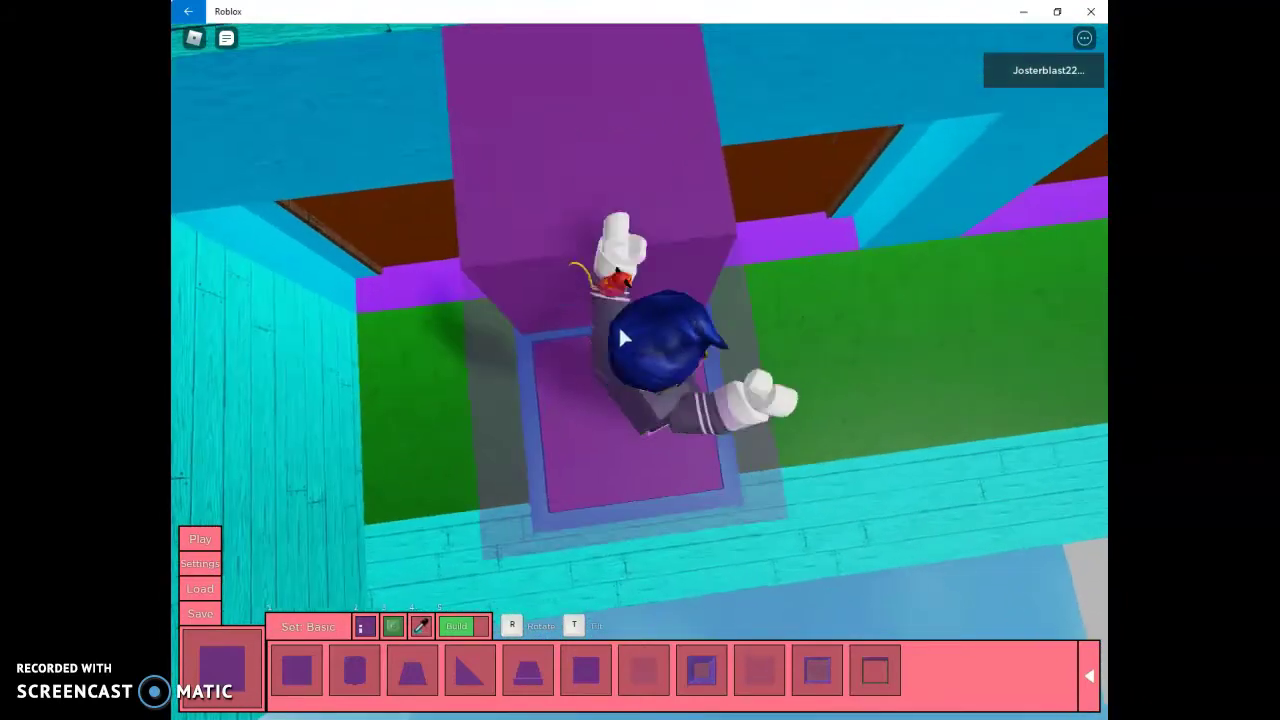
key(w)
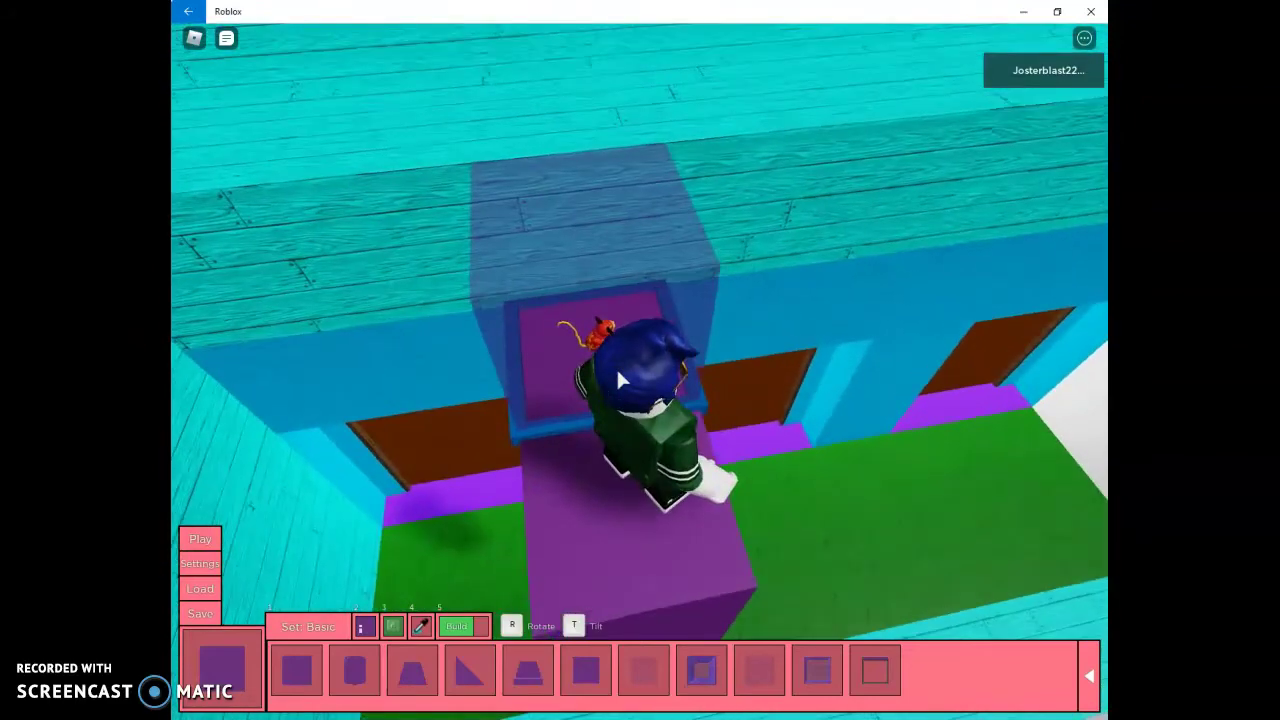
key(space)
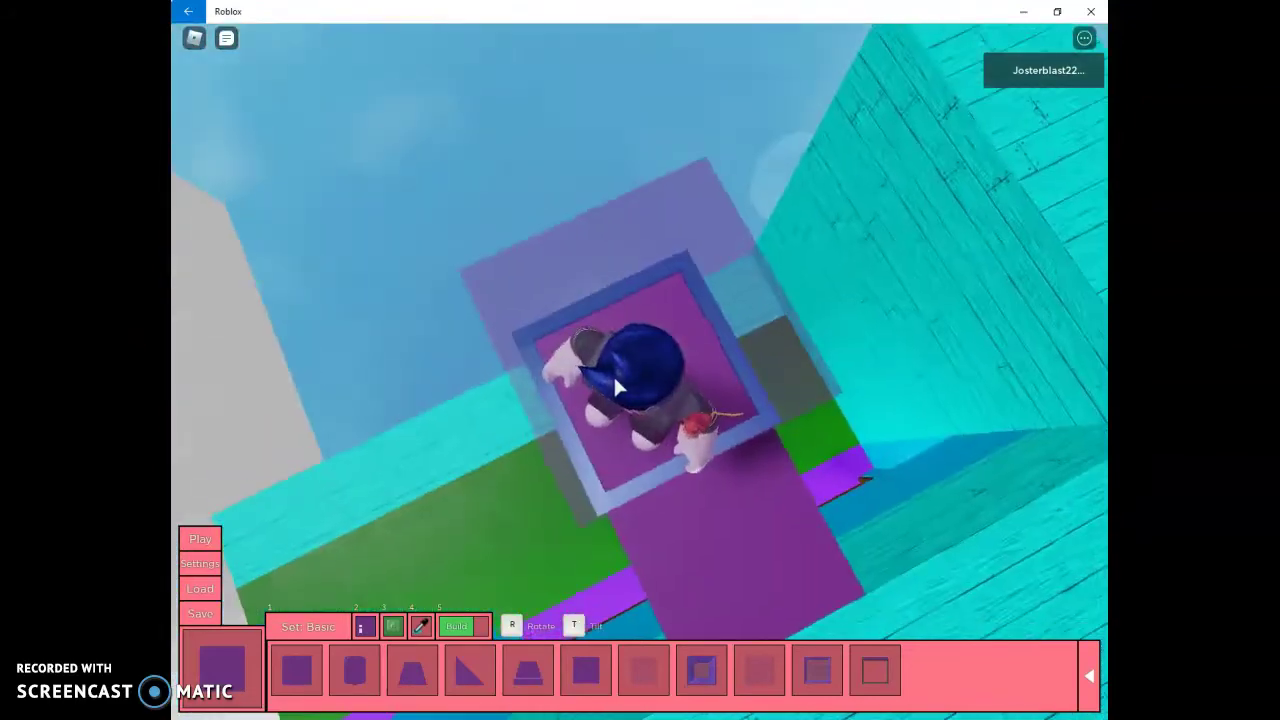
key(w)
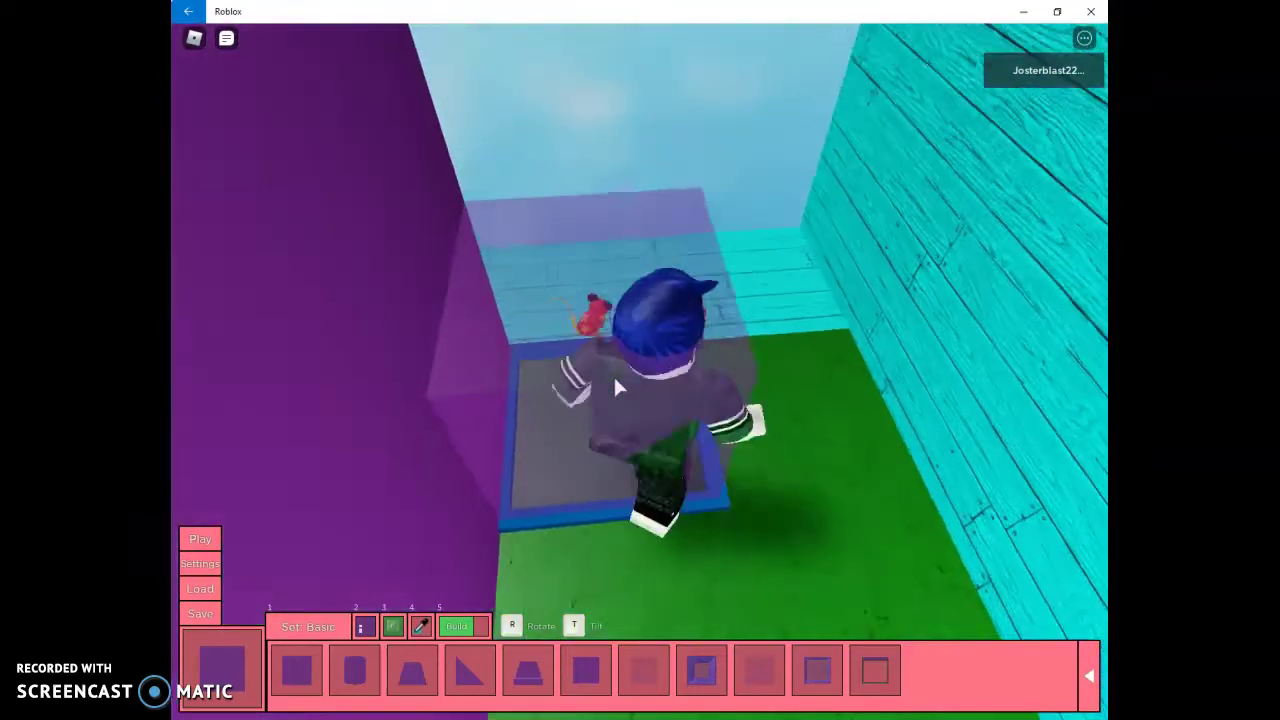
key(w)
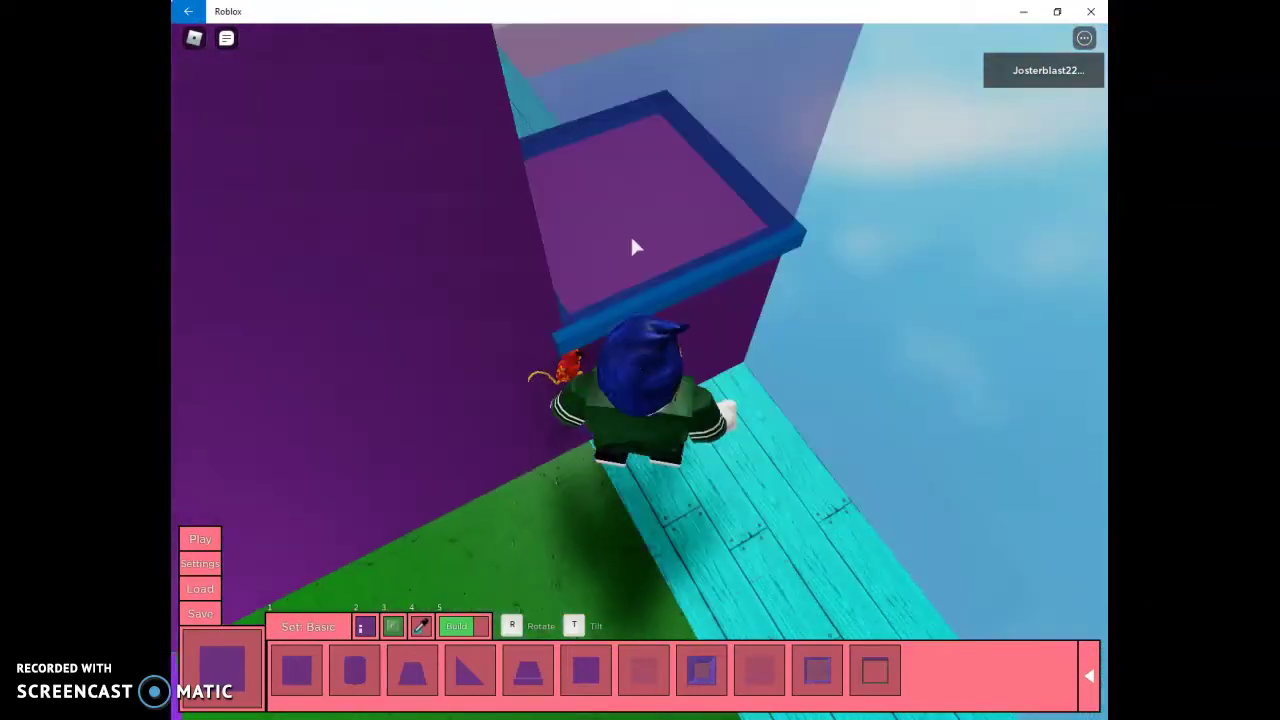
scroll(631, 228, down, 10)
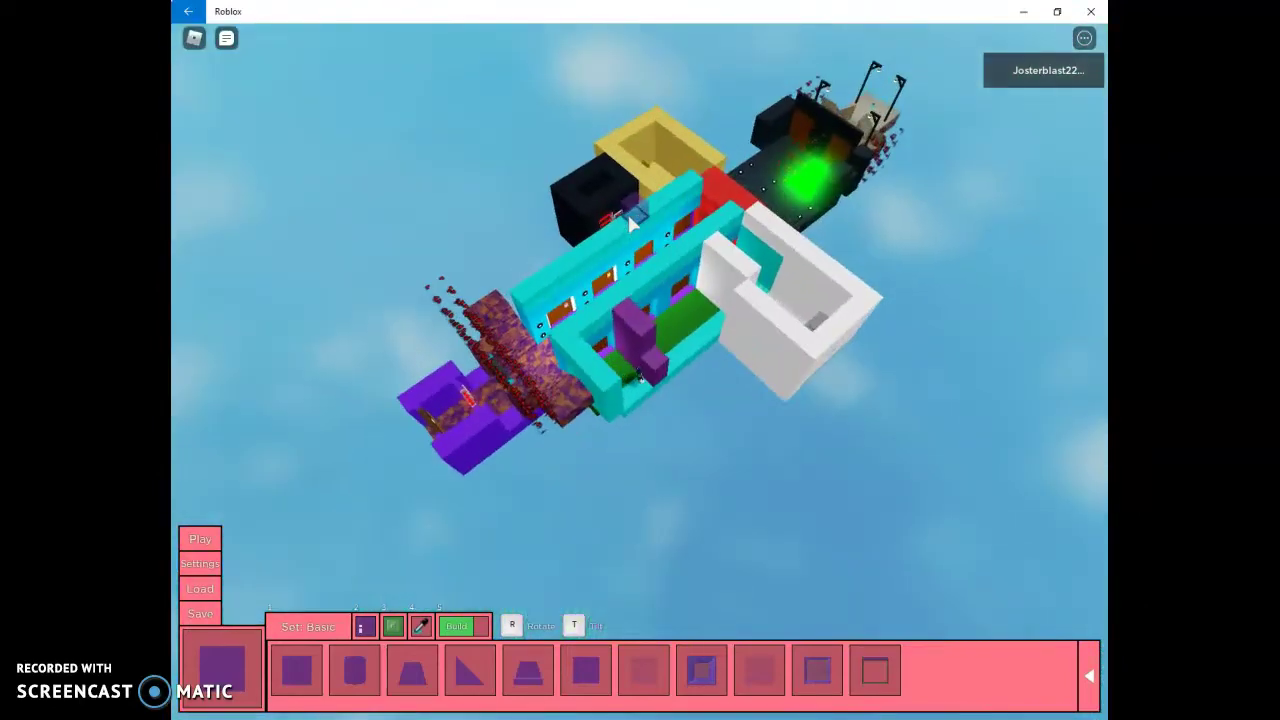
scroll(627, 212, up, 10)
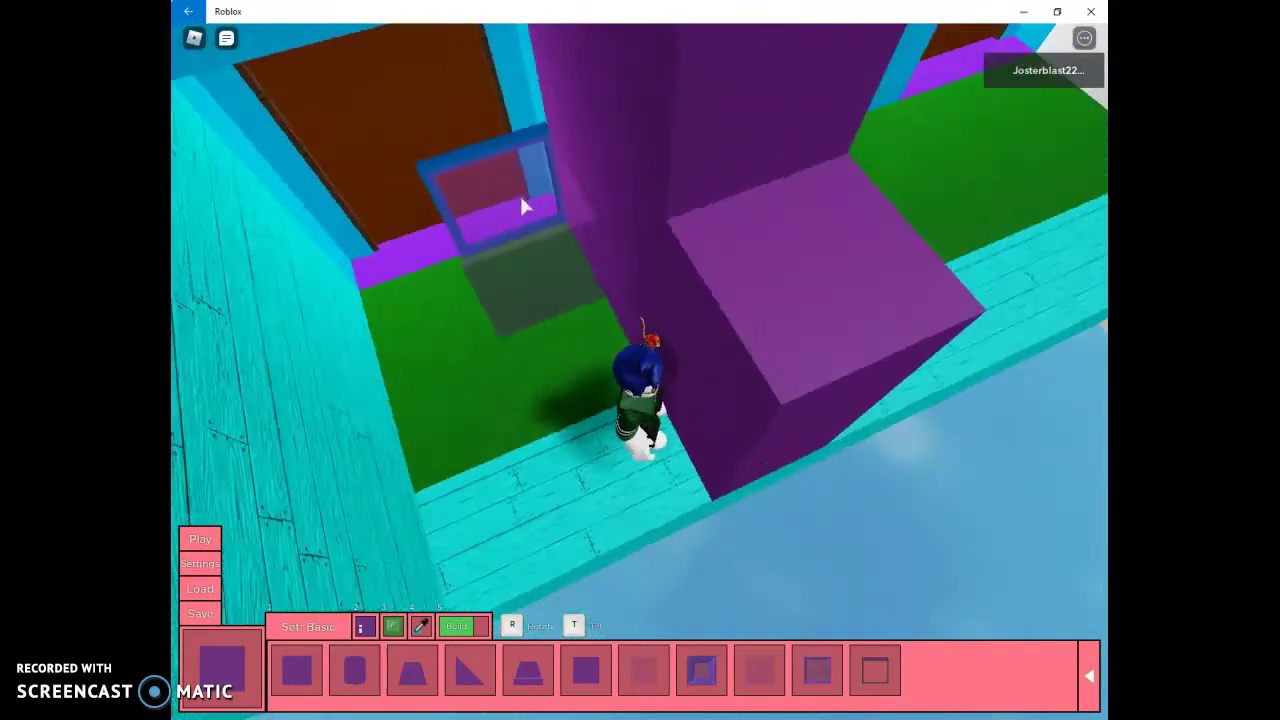
scroll(519, 193, up, 5)
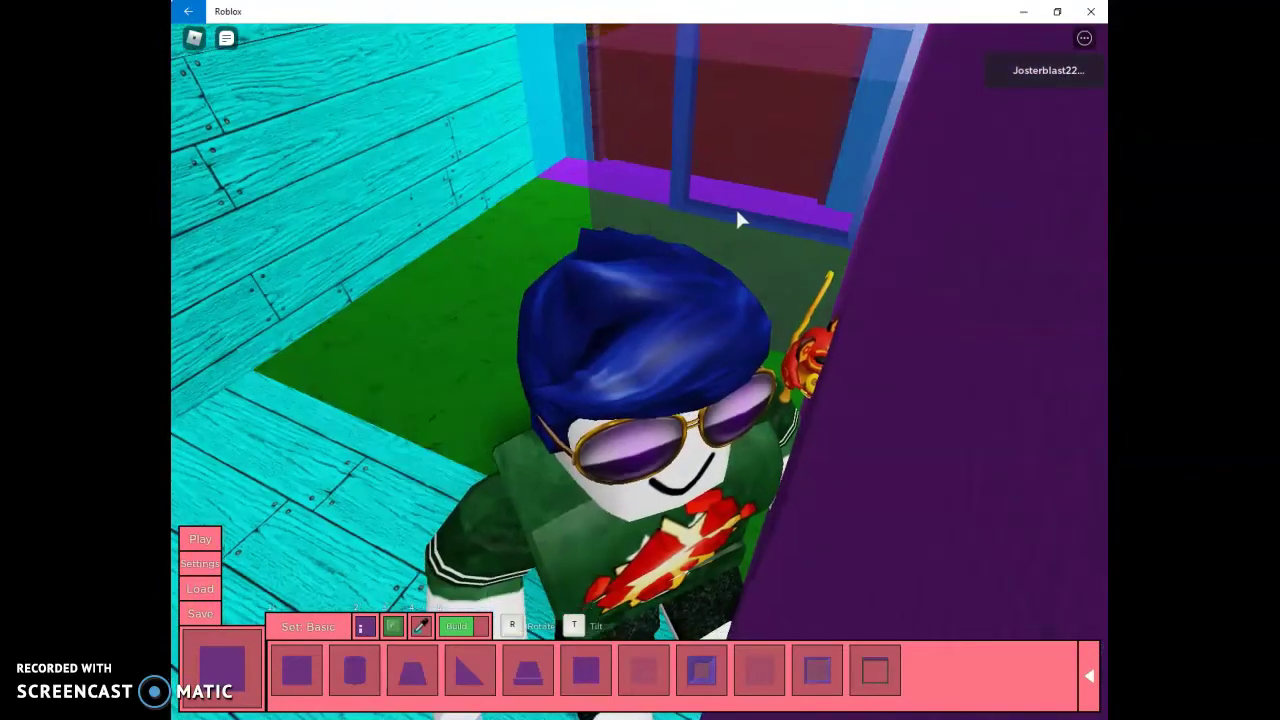
scroll(735, 220, down, 10)
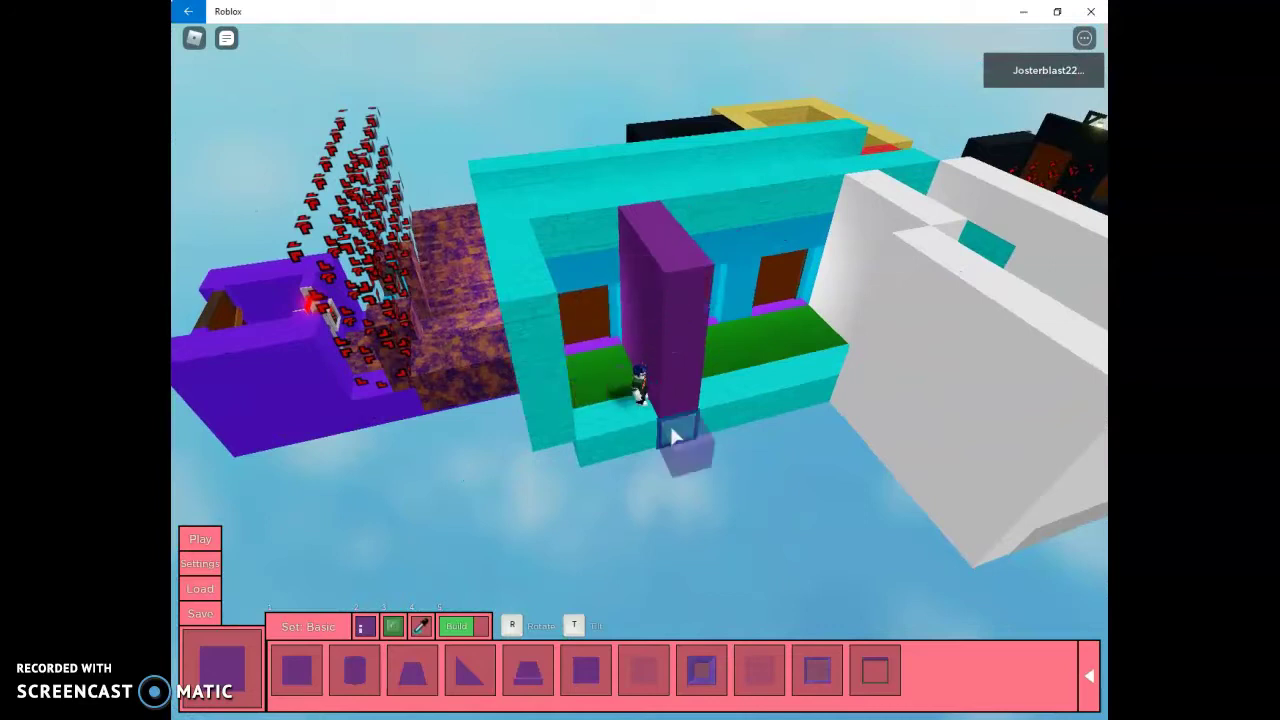
Step: Extend a purple bar along the cyan ledge and raise a tall purple pillar
click(680, 440)
click(648, 457)
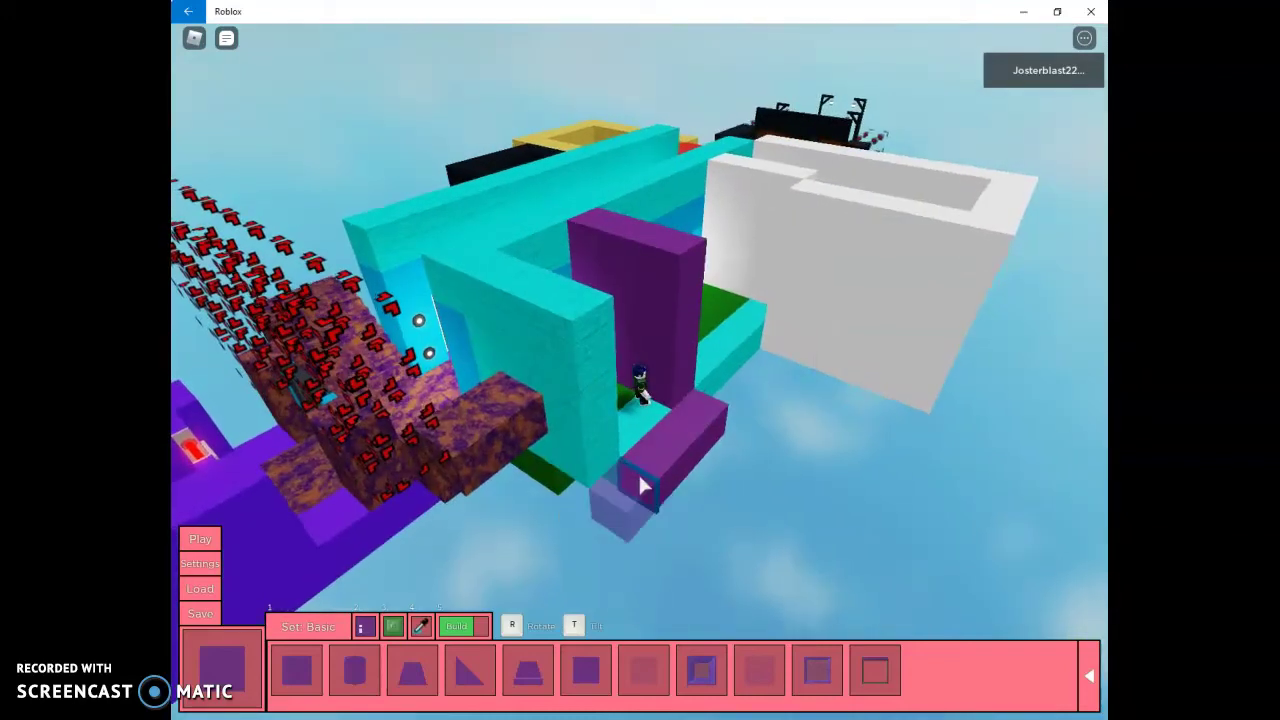
click(638, 480)
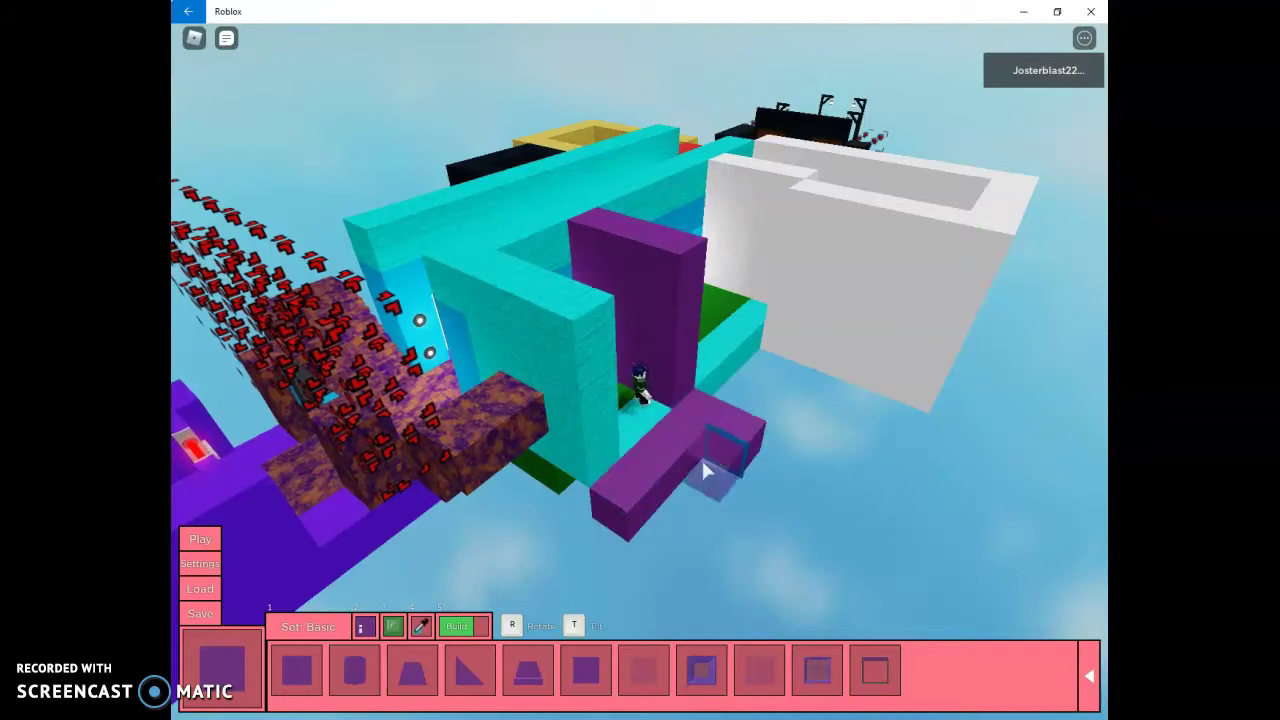
click(702, 465)
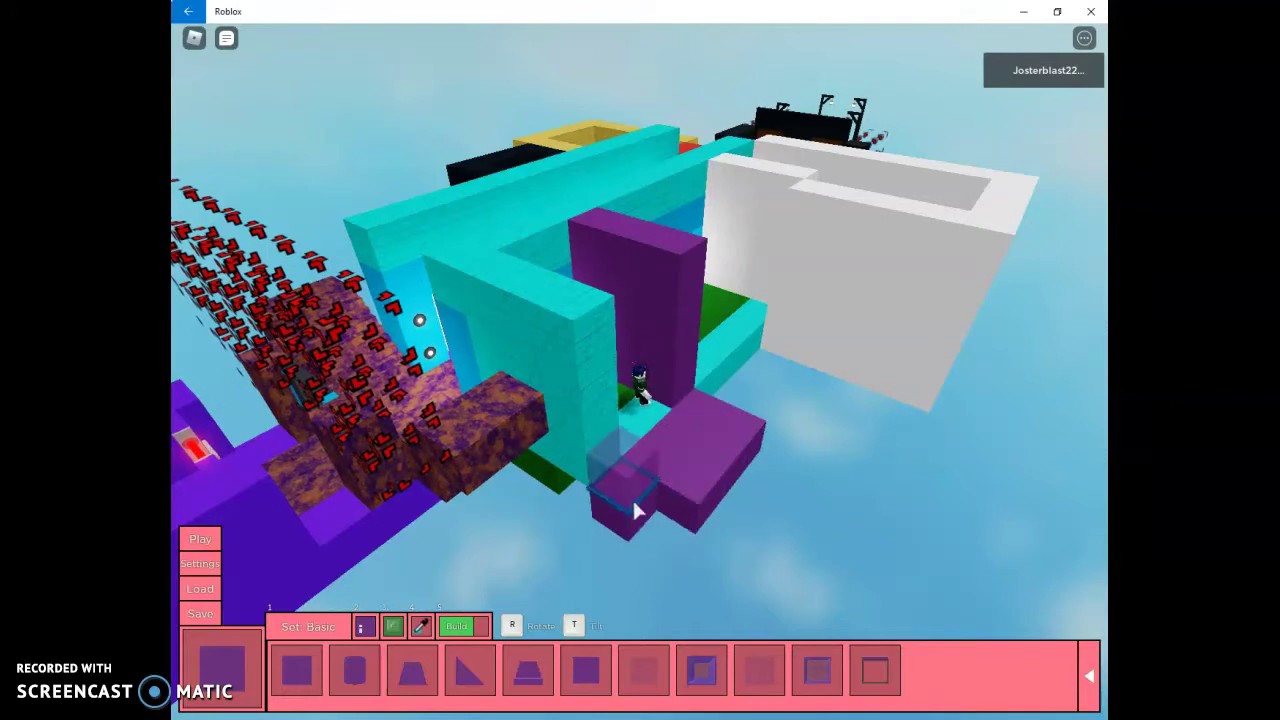
click(610, 478)
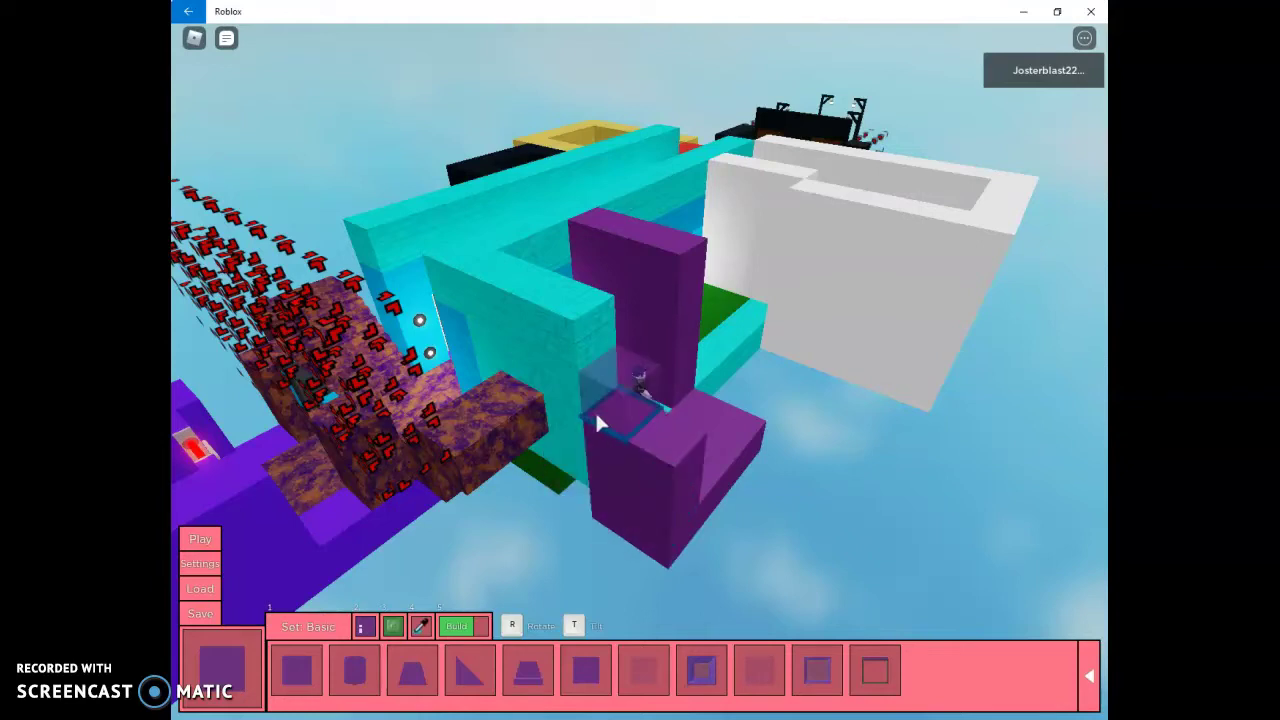
scroll(596, 410, up, 5)
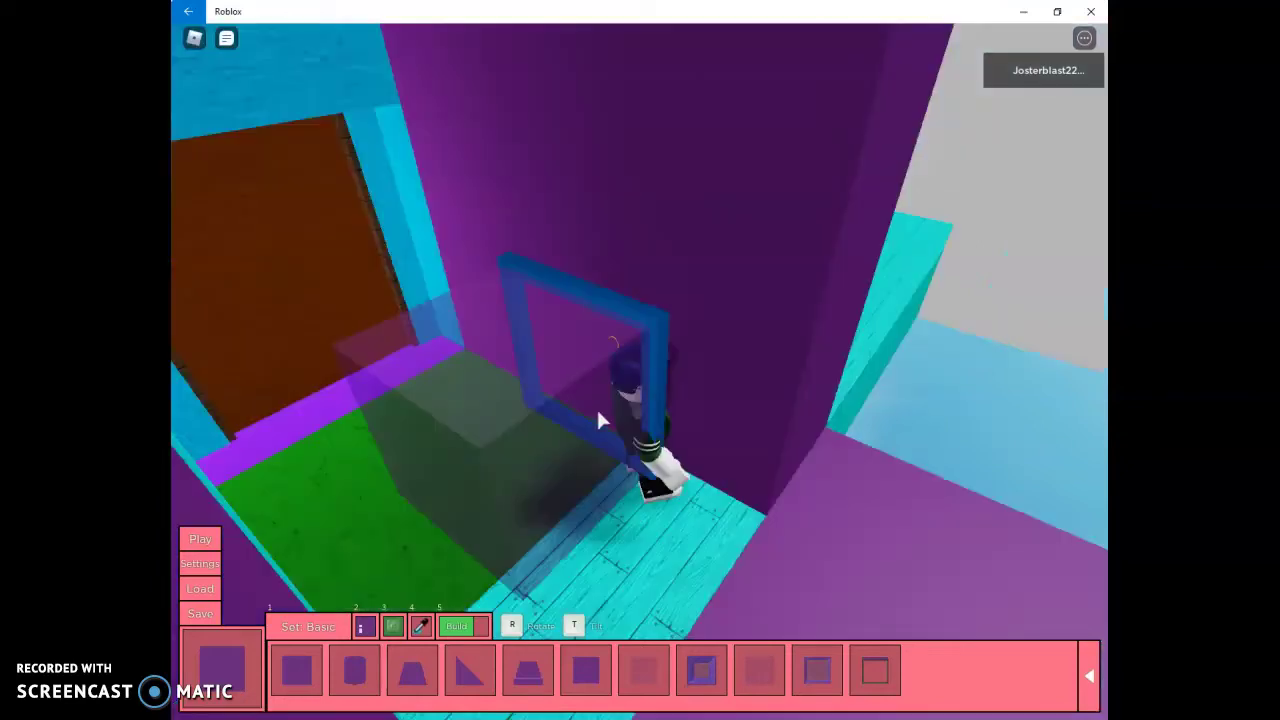
scroll(596, 420, down, 2)
scroll(650, 442, down, 5)
scroll(651, 443, down, 1)
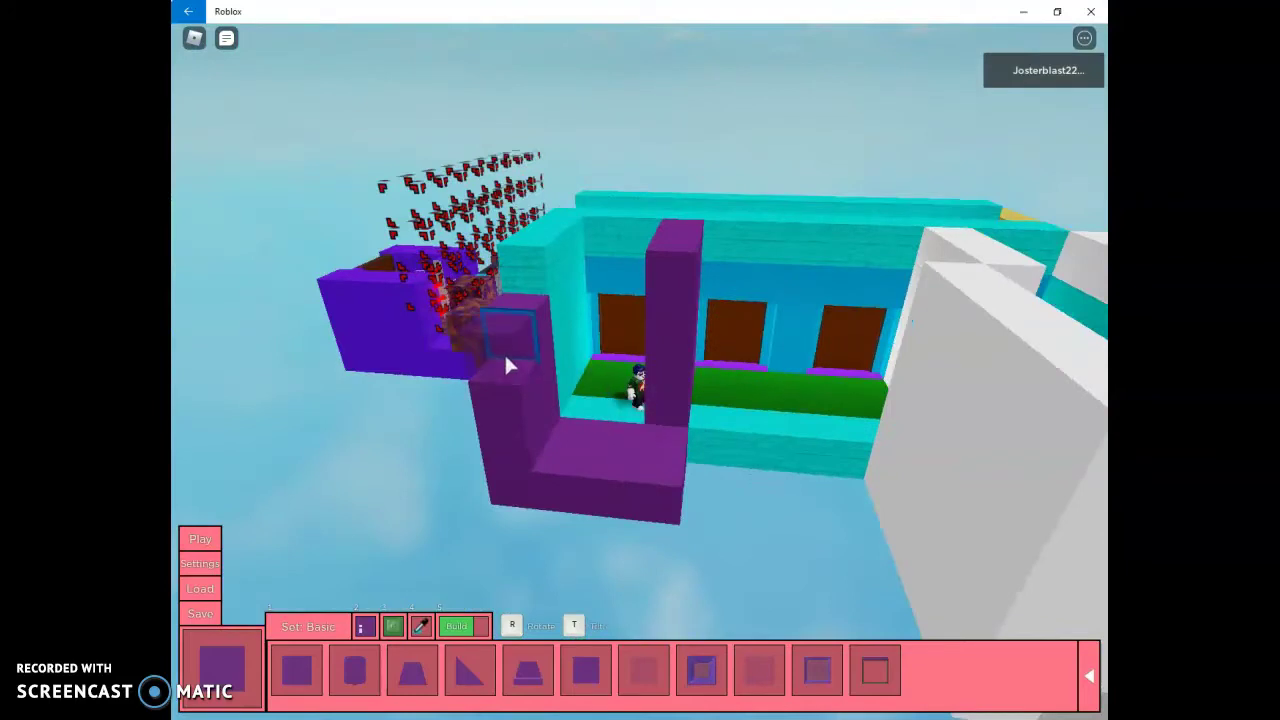
click(504, 352)
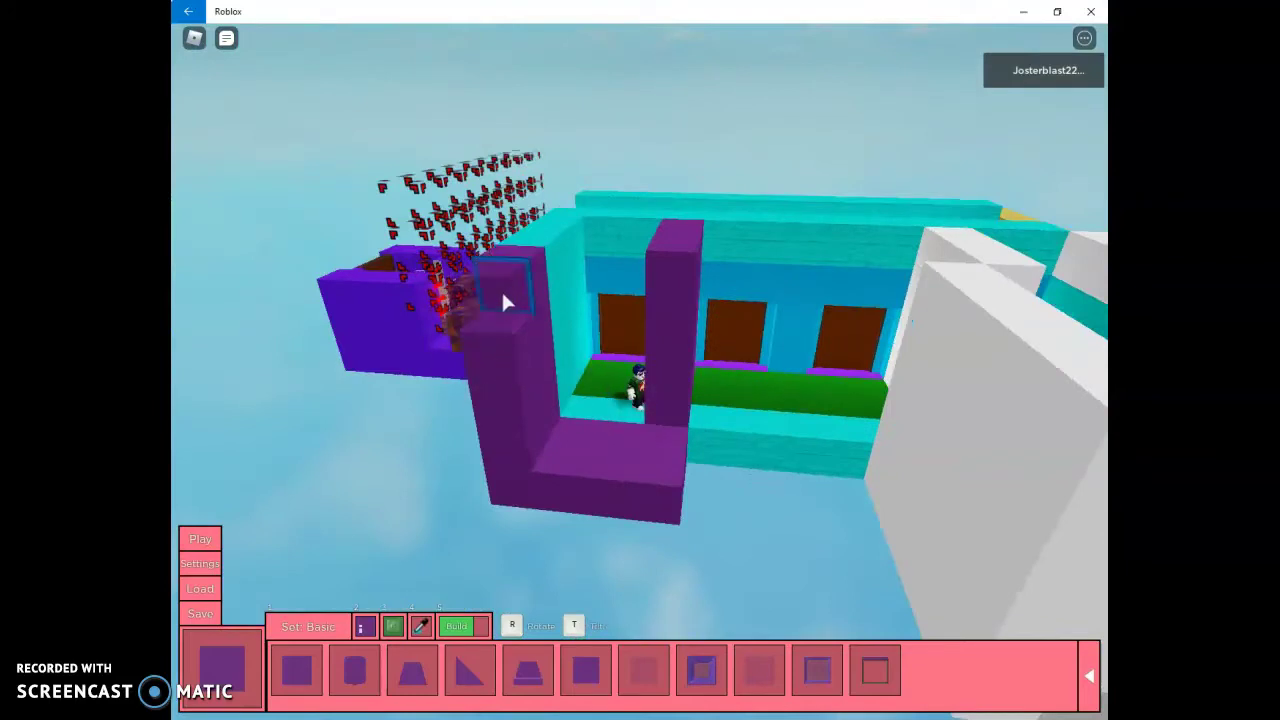
scroll(672, 410, up, 1)
scroll(672, 412, up, 5)
scroll(672, 409, down, 8)
scroll(672, 410, up, 5)
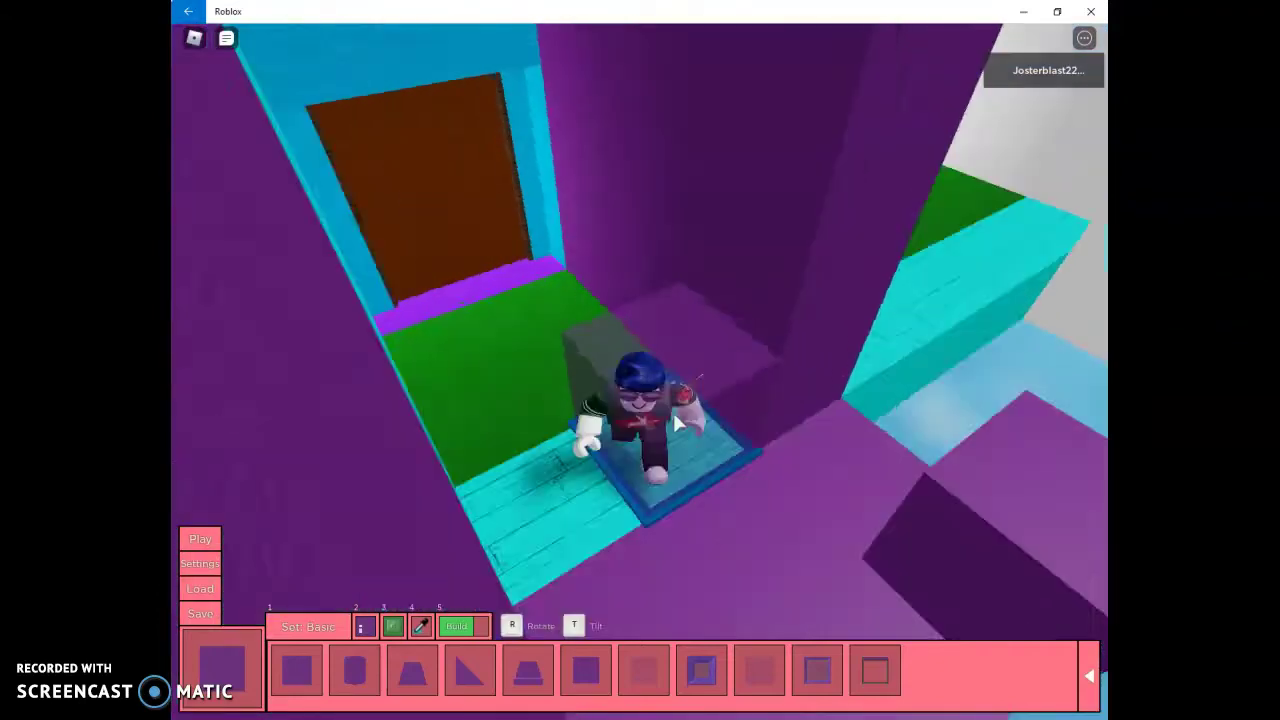
scroll(672, 410, down, 4)
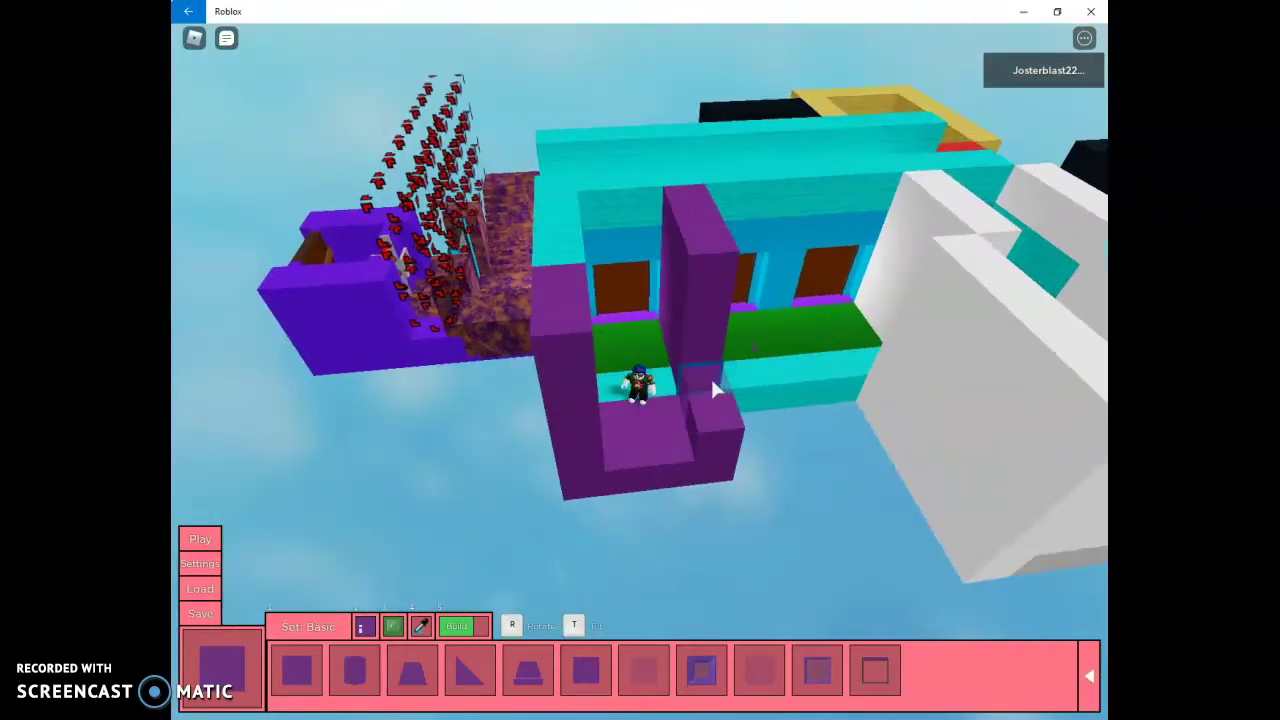
Step: Build up the right pillar and fill the lower gaps with purple blocks
click(699, 385)
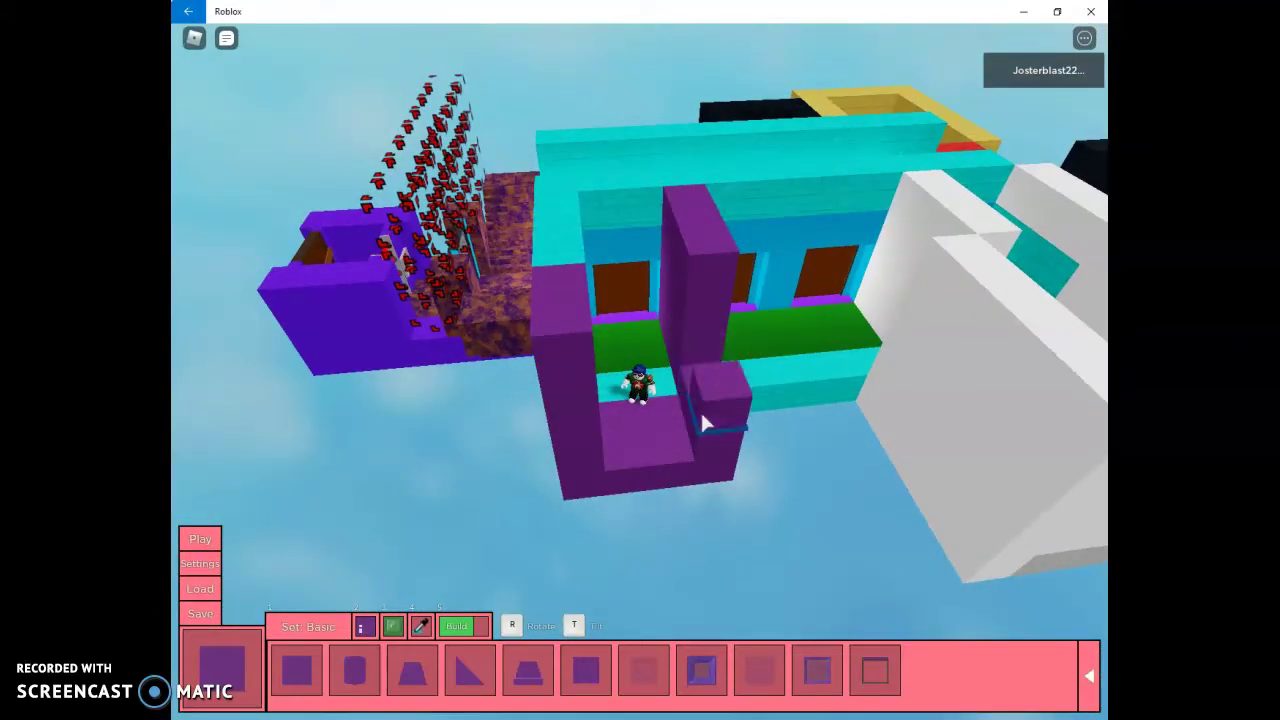
click(693, 322)
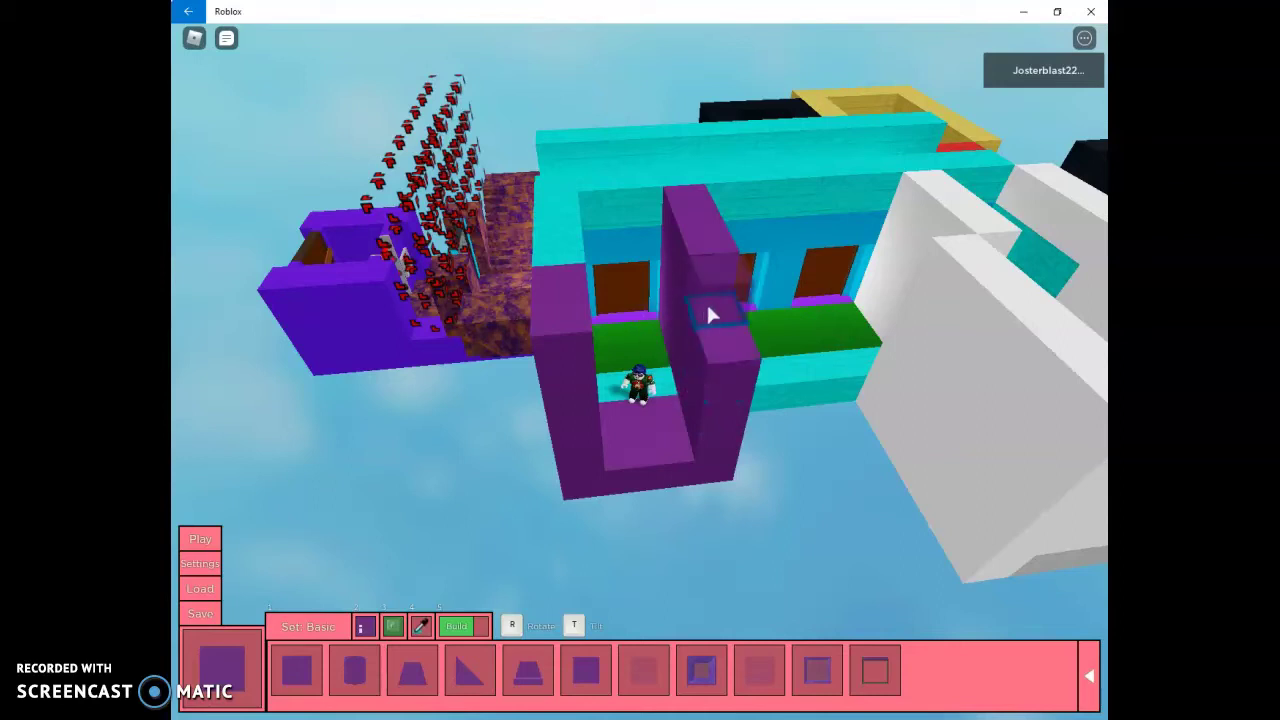
click(709, 304)
click(588, 506)
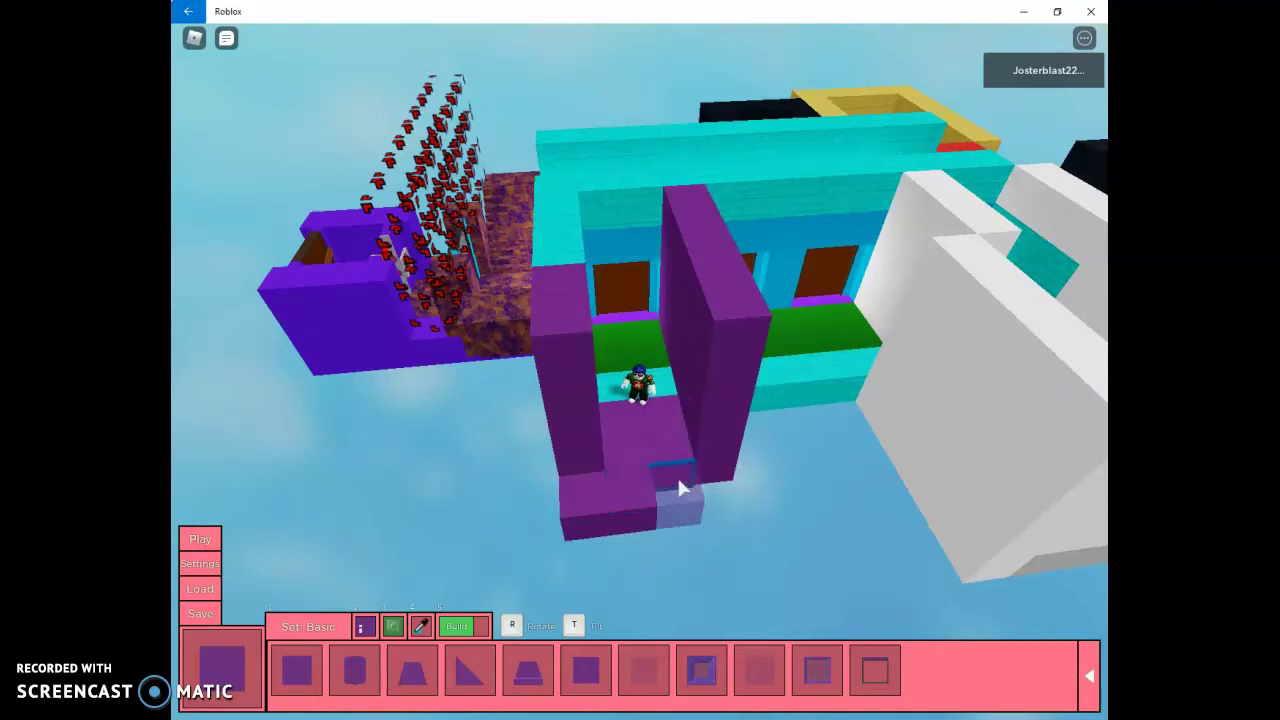
click(680, 486)
click(593, 484)
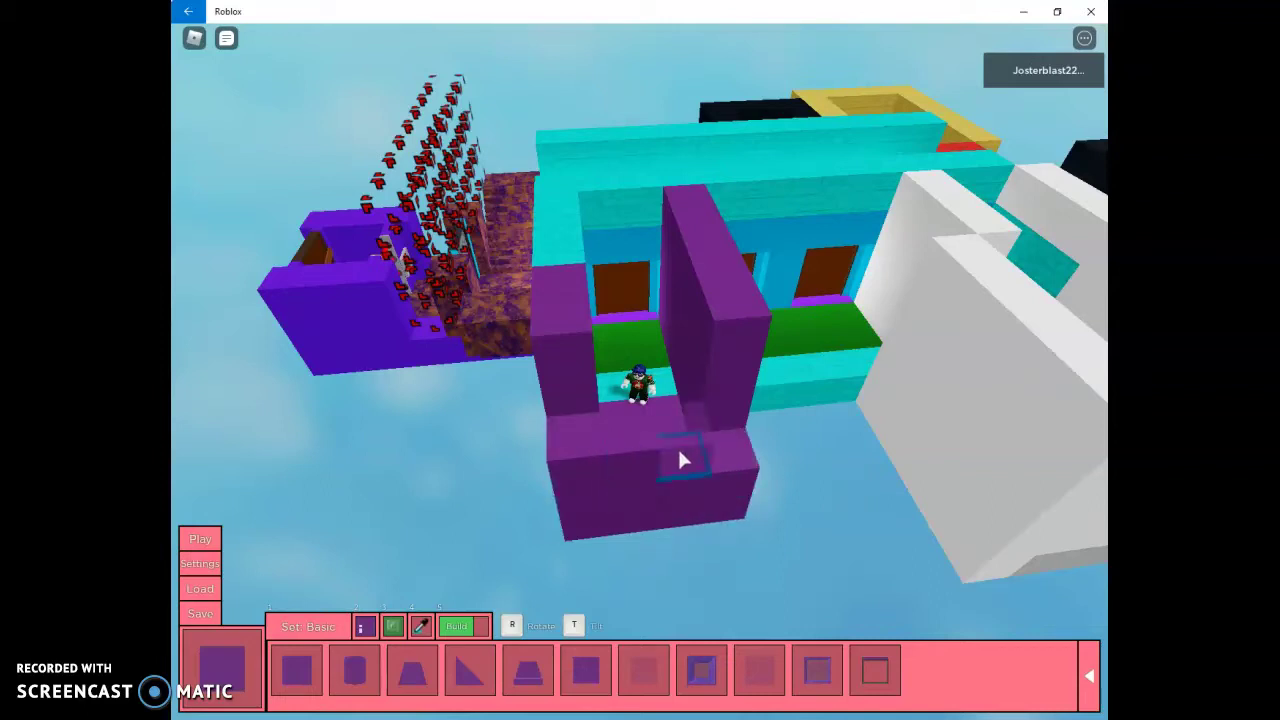
click(722, 420)
click(628, 436)
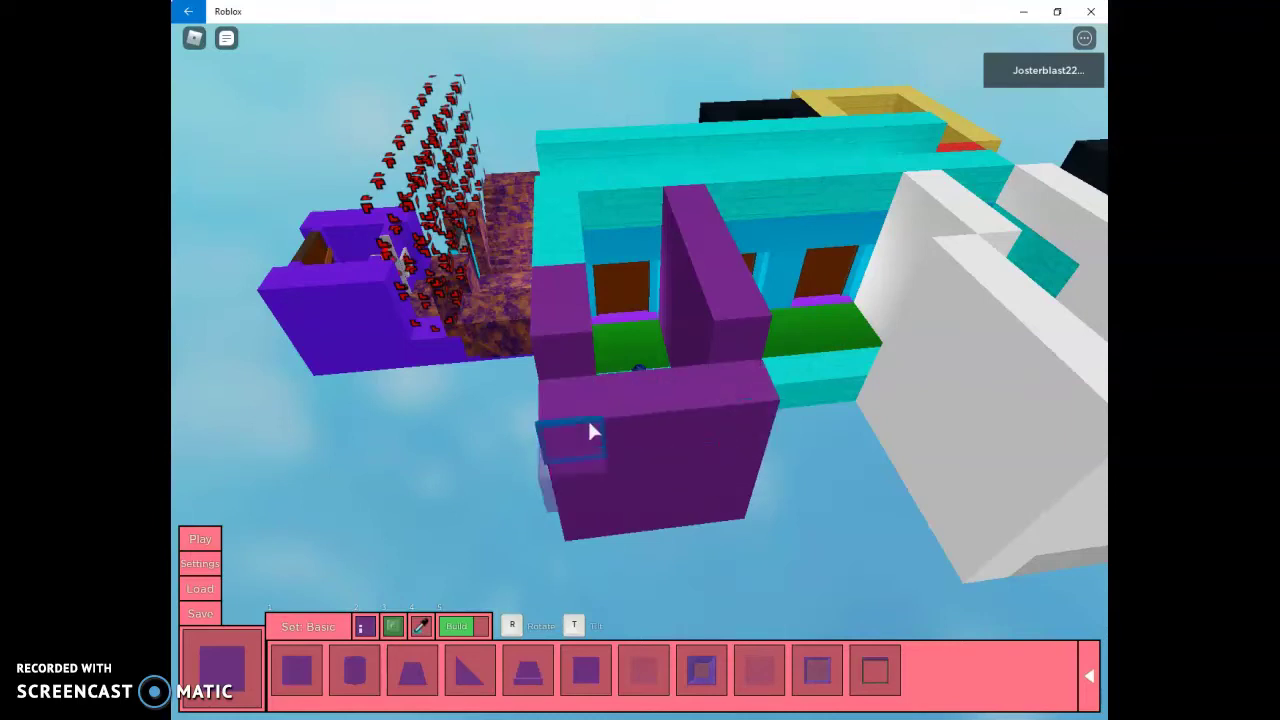
scroll(633, 392, up, 5)
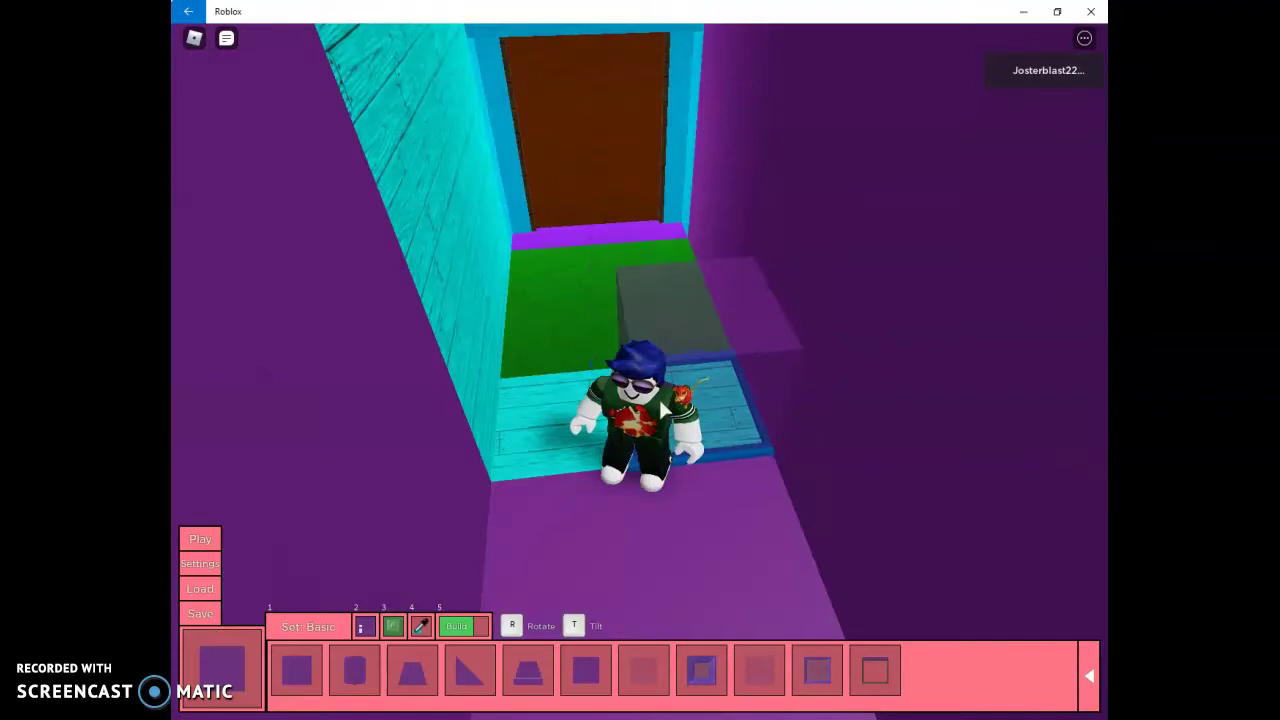
scroll(640, 415, down, 5)
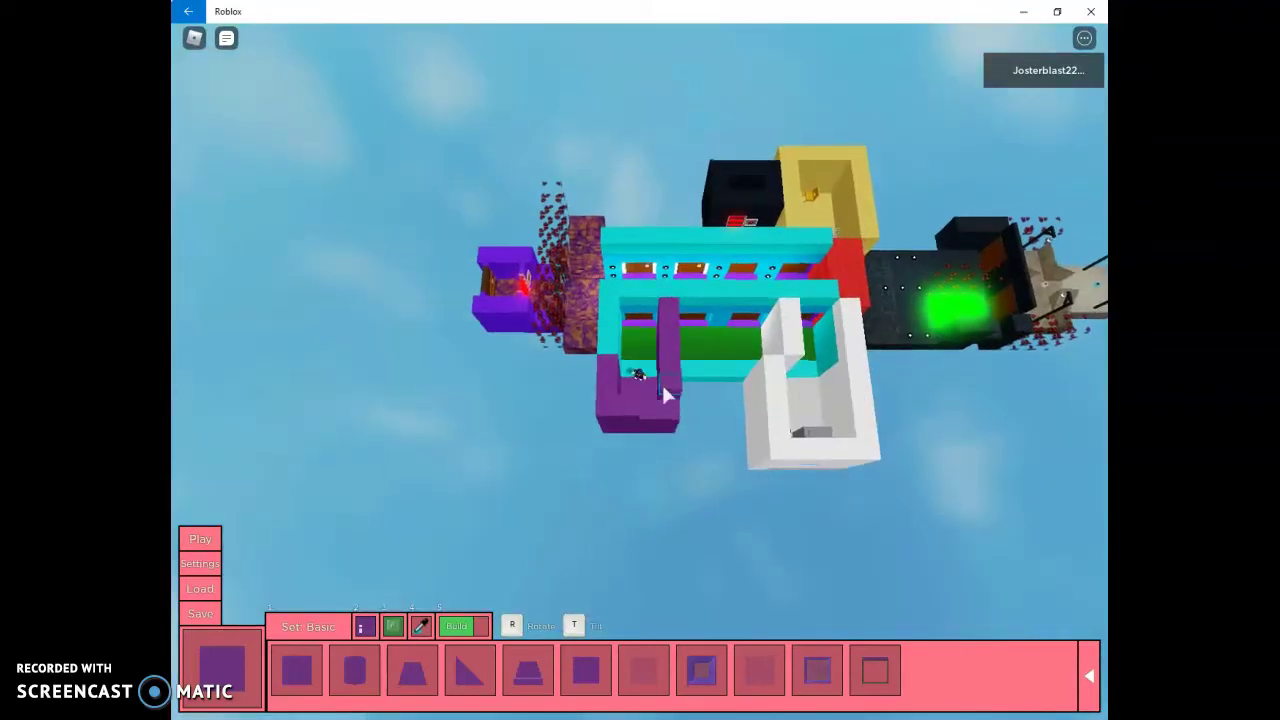
scroll(651, 410, up, 2)
scroll(652, 431, up, 3)
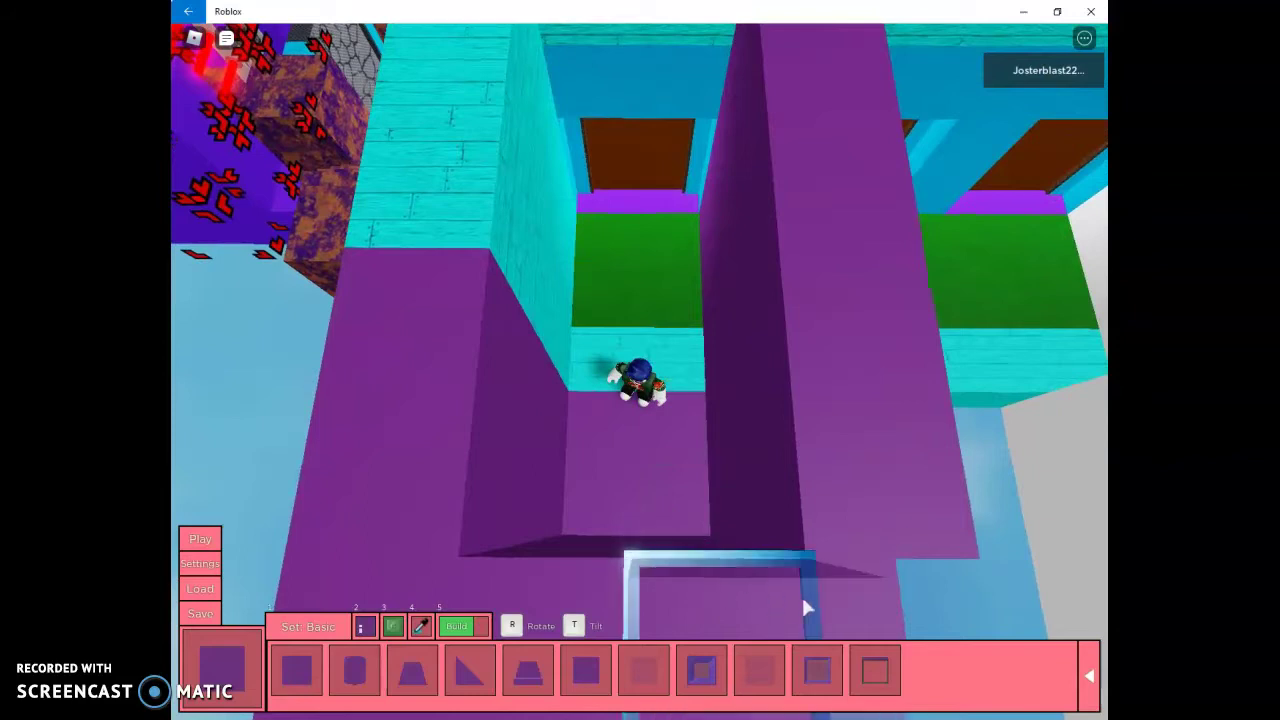
Step: Flatten the enclosure step with one block, move onto the grey platform, and open categories
click(712, 581)
scroll(779, 510, up, 2)
scroll(779, 510, up, 3)
scroll(779, 510, up, 2)
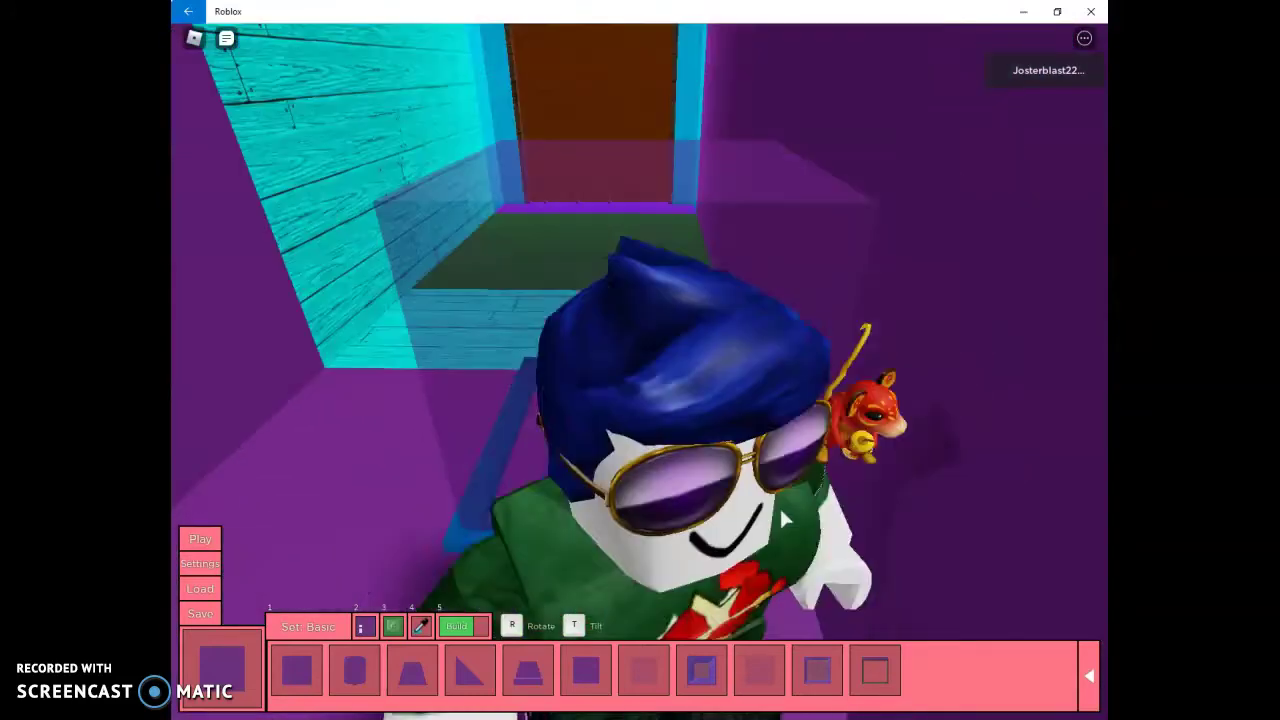
scroll(779, 510, up, 1)
scroll(779, 505, down, 5)
key(w)
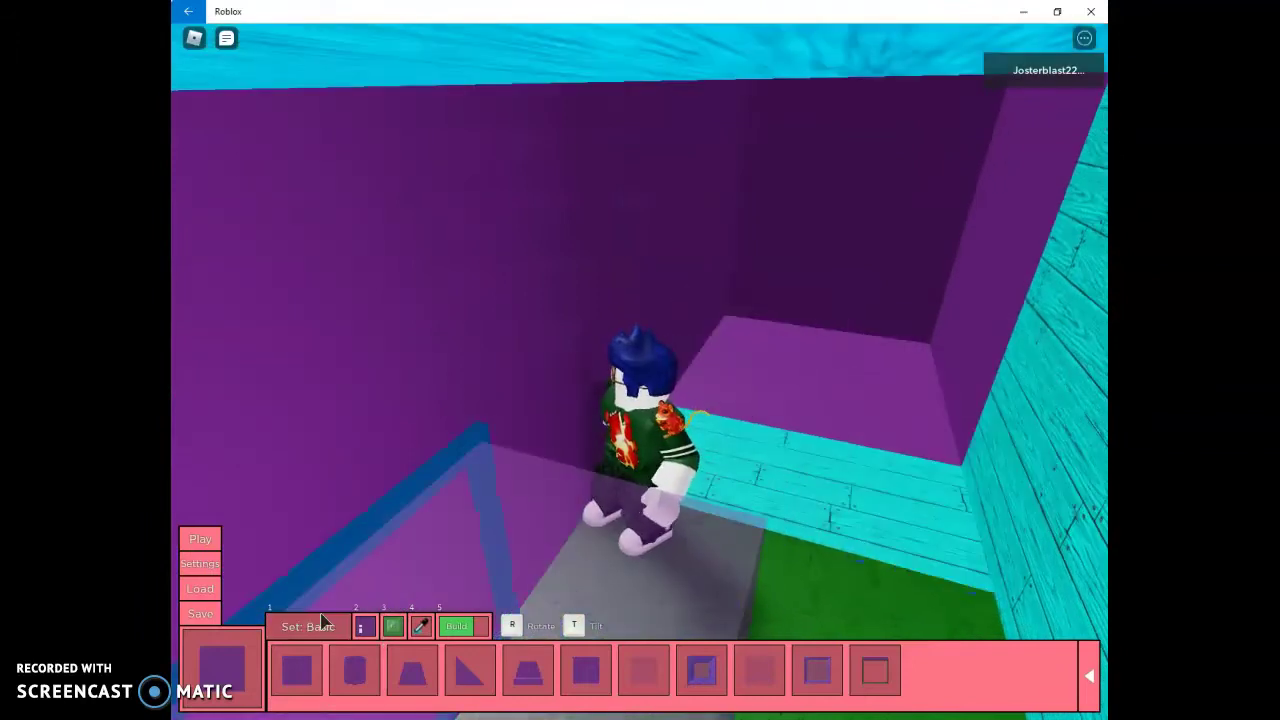
click(320, 626)
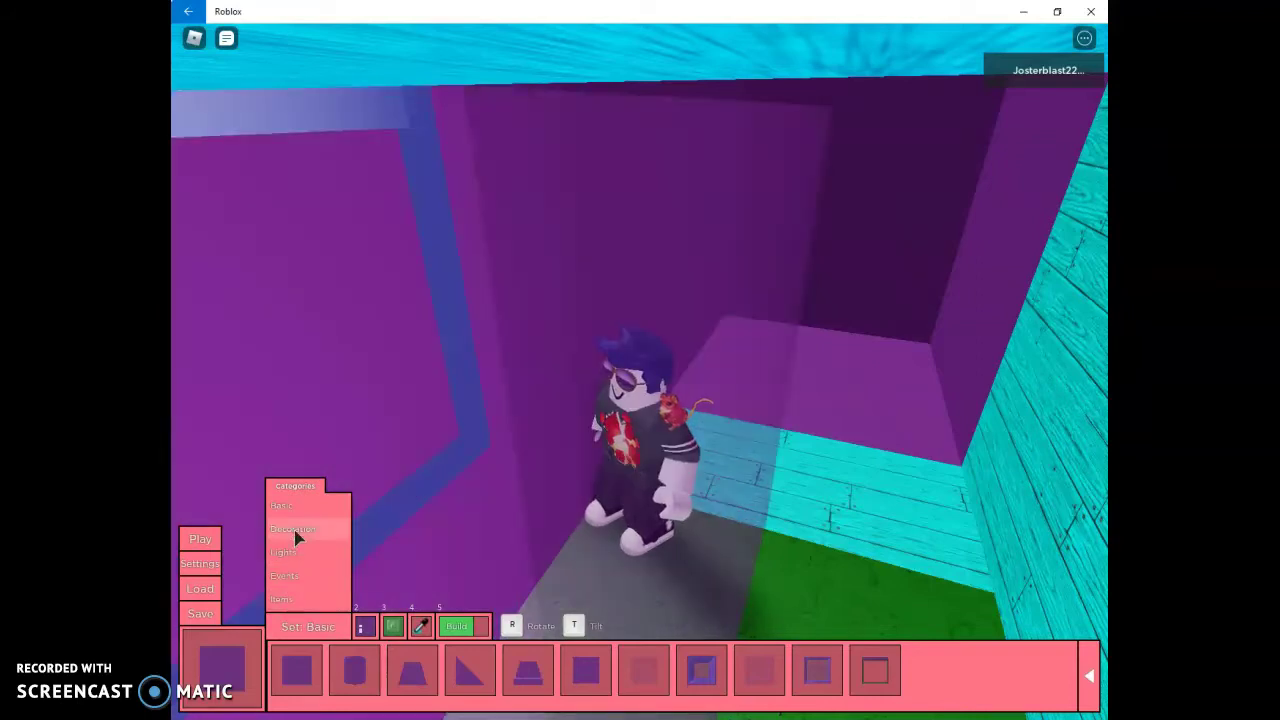
Step: Switch to Decoration items and place a rotated purple table along the enclosure wall
click(296, 530)
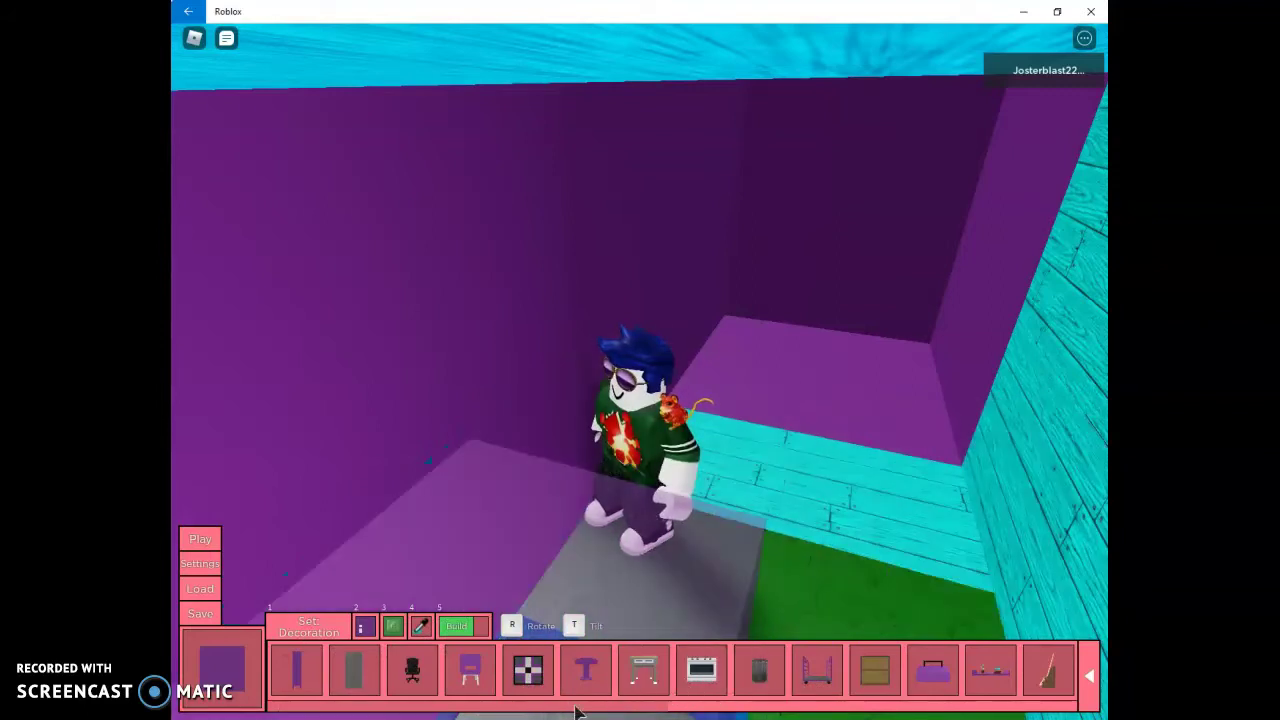
scroll(577, 711, right, 8)
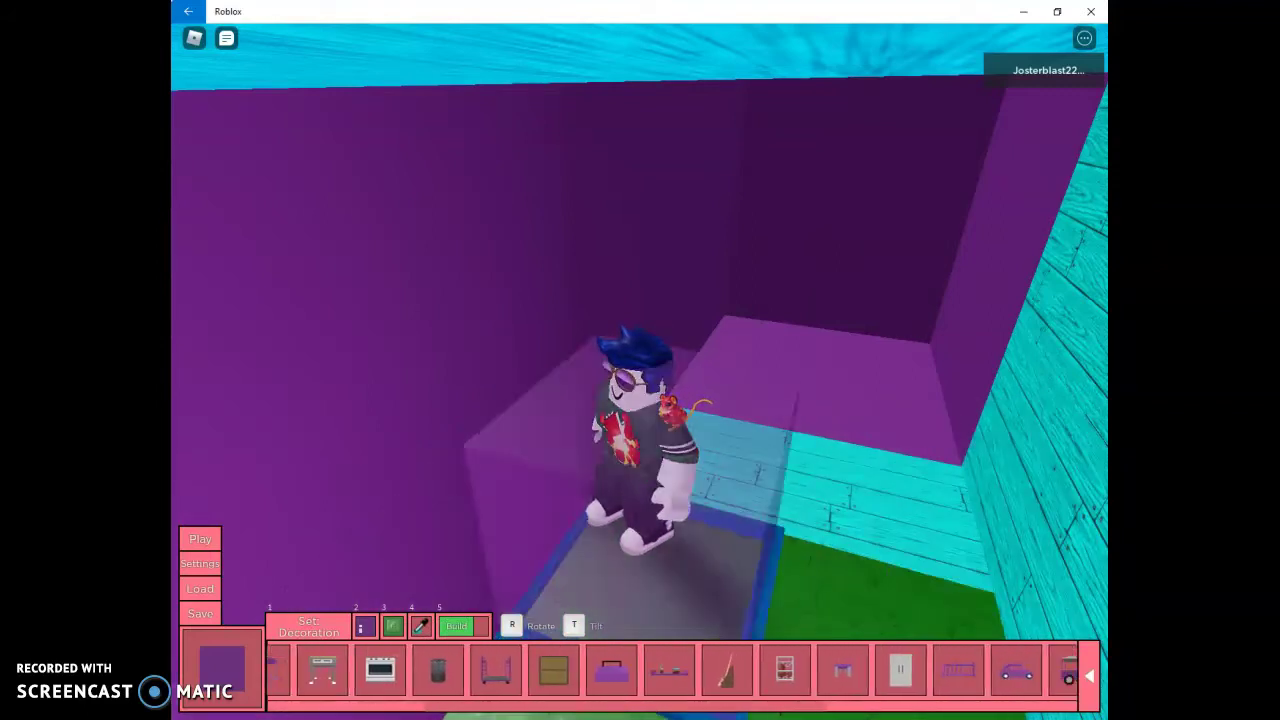
scroll(776, 690, left, 2)
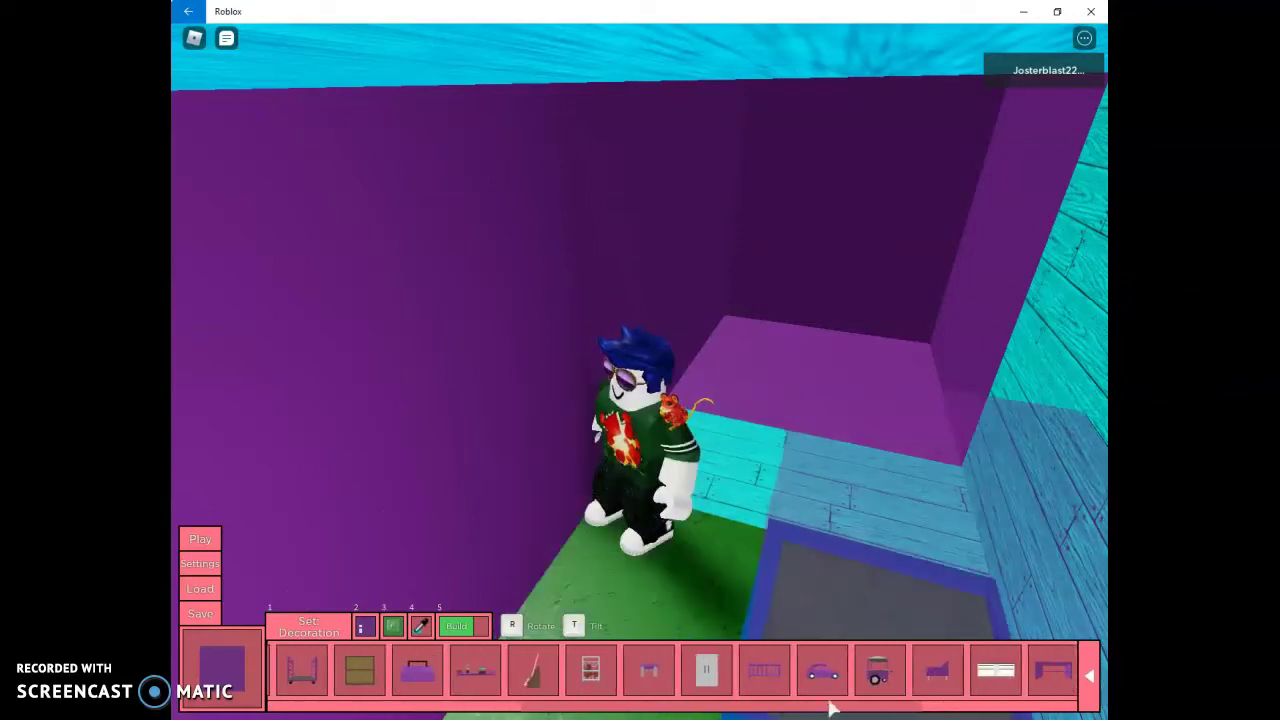
scroll(776, 690, right, 2)
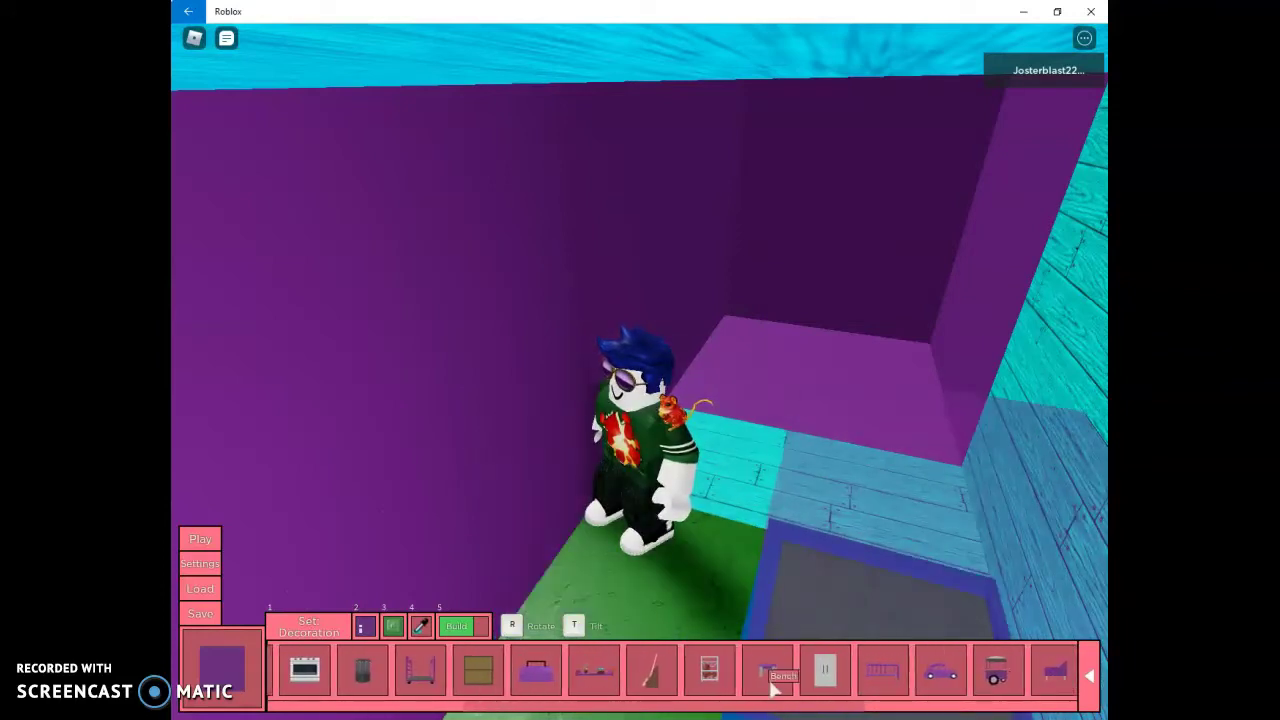
click(775, 688)
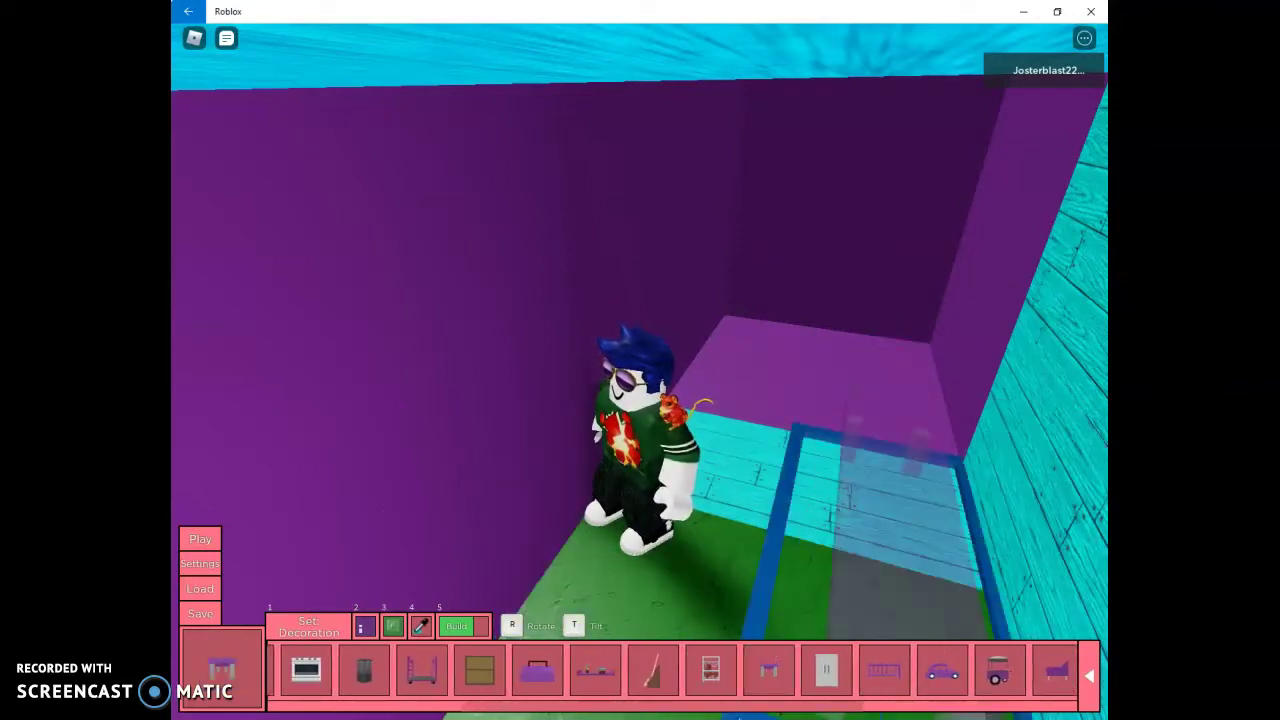
drag(750, 710, 843, 716)
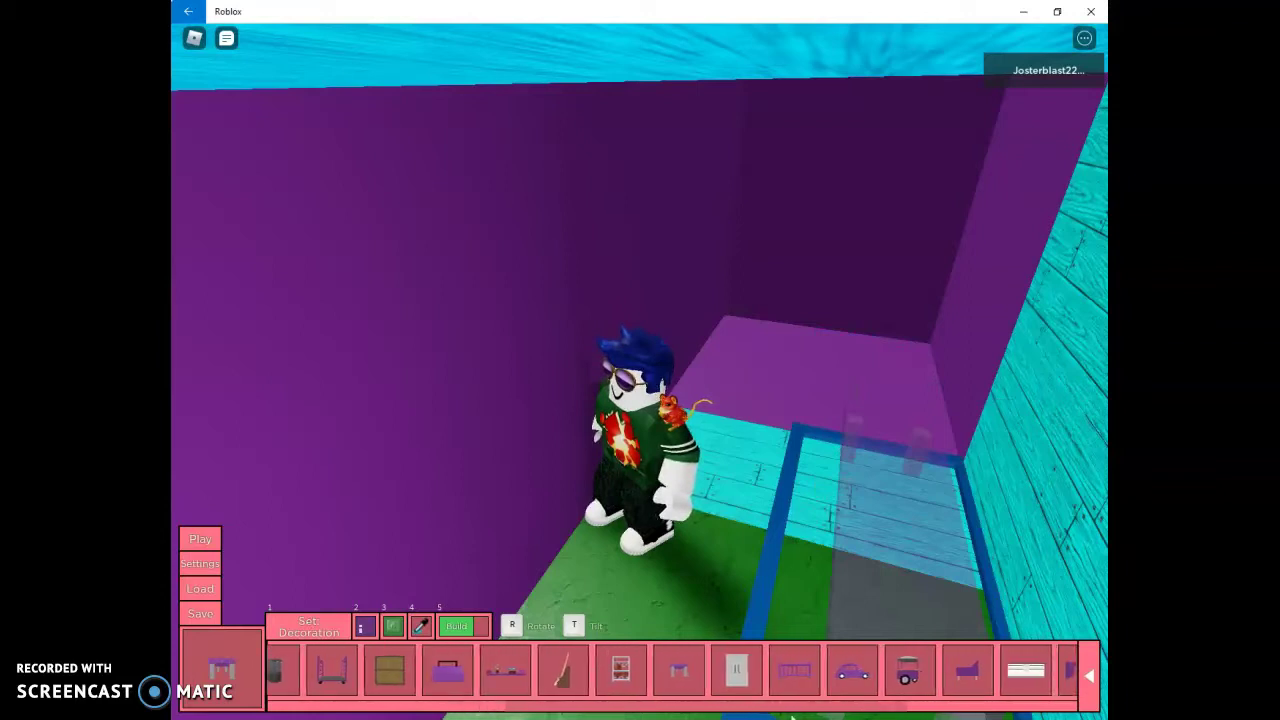
scroll(843, 700, down, 2)
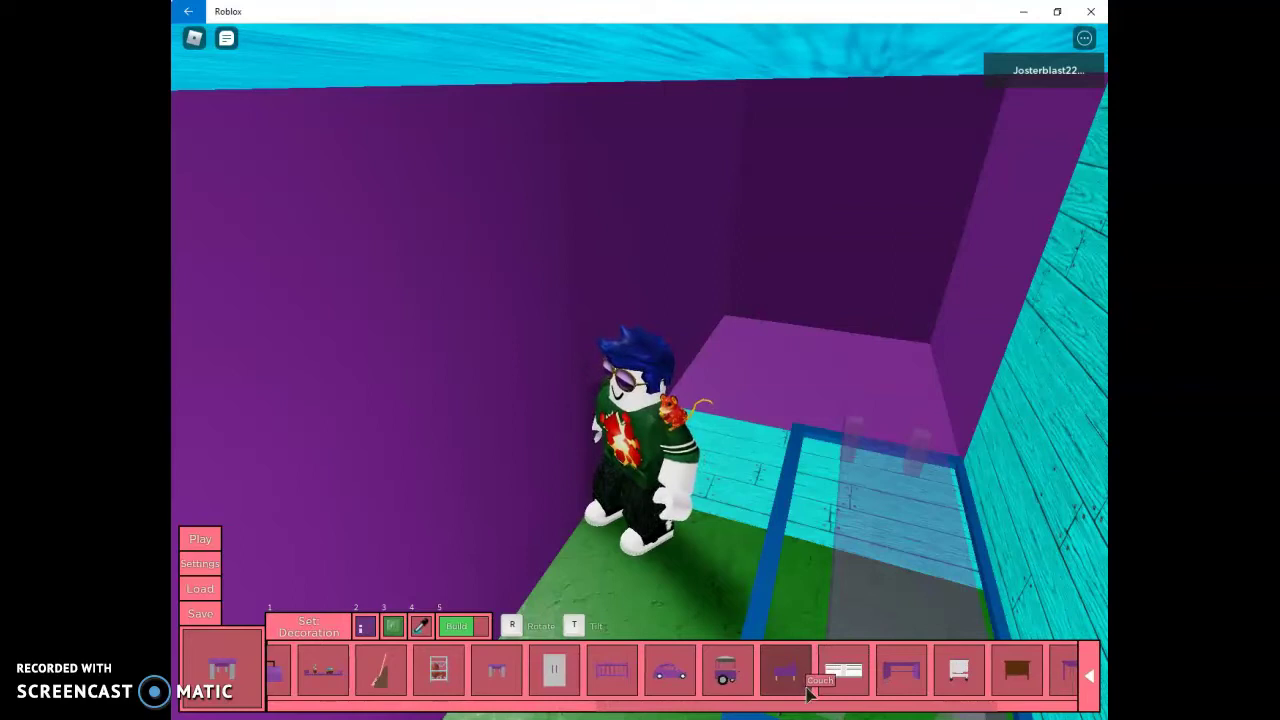
drag(806, 708, 862, 708)
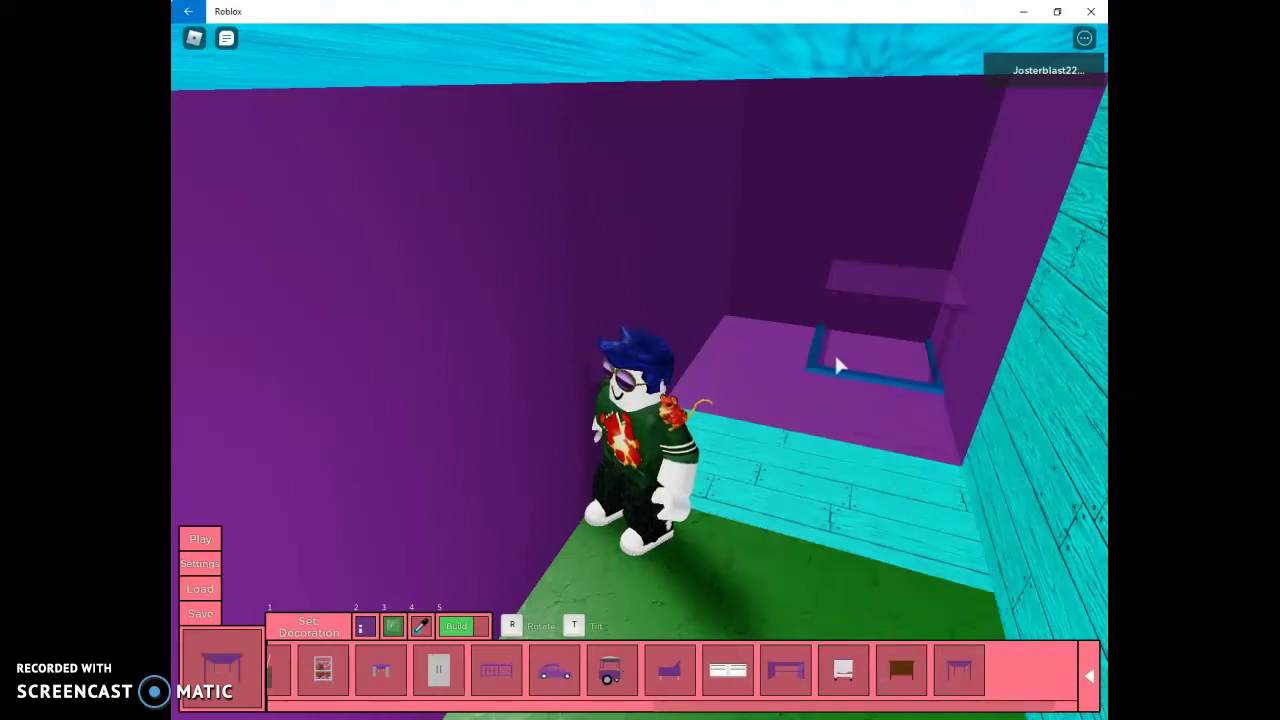
key(r)
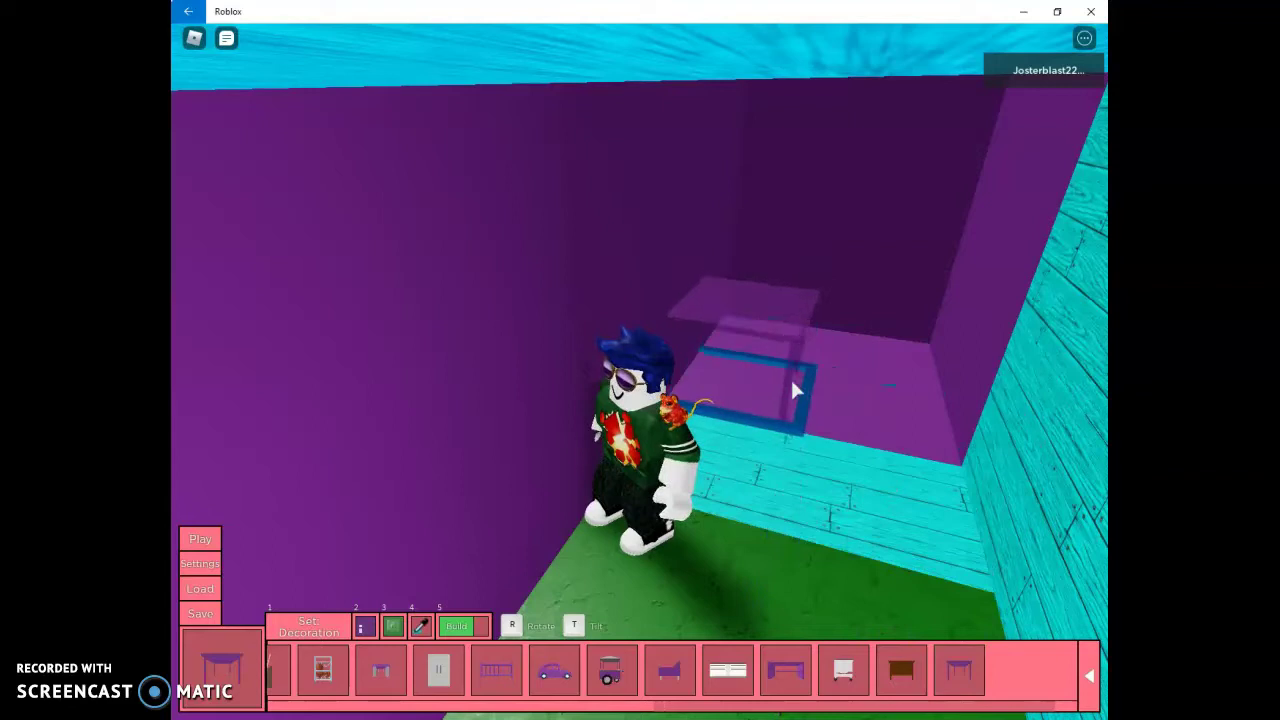
click(821, 381)
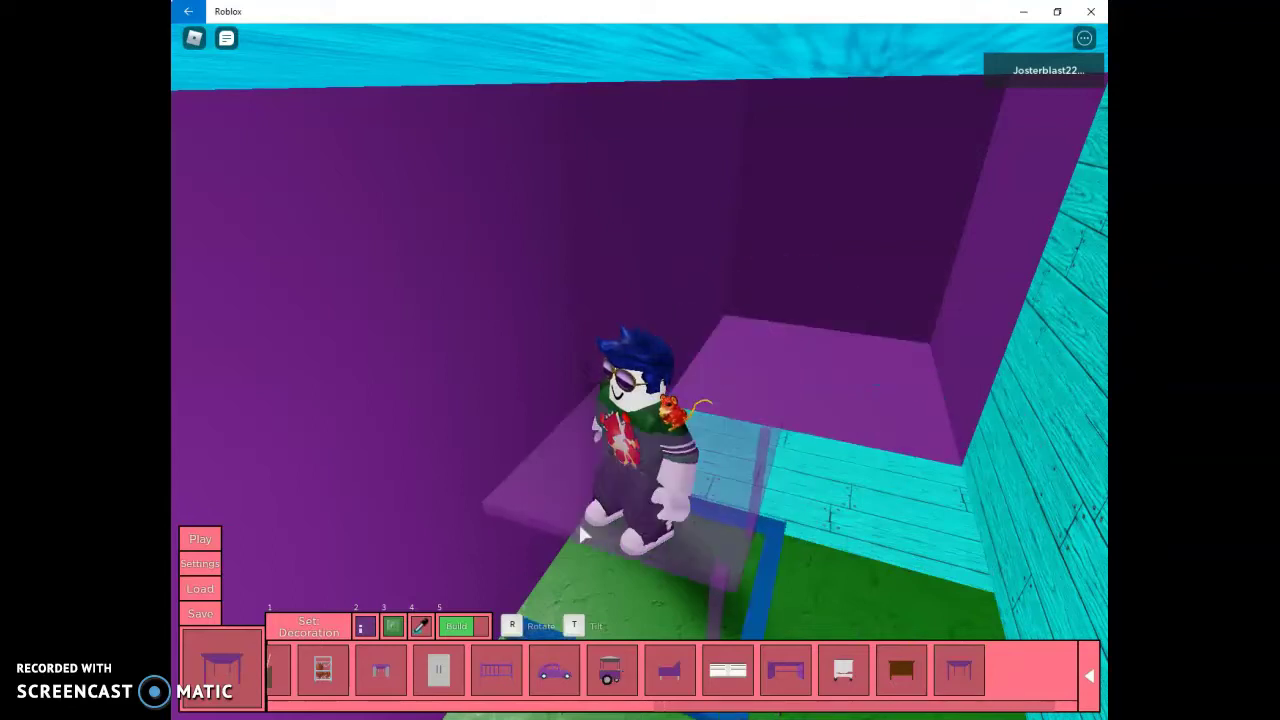
Step: Place a yellow table against the purple wall and rotate the bed preview
click(378, 631)
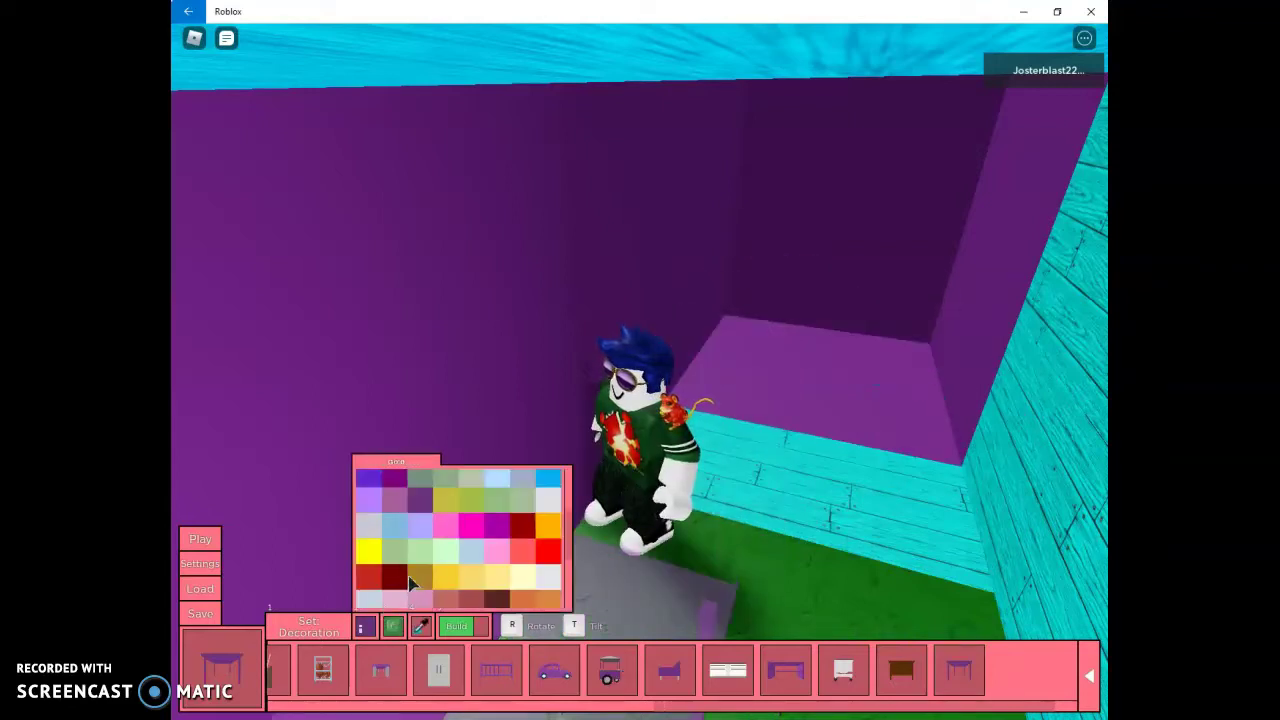
click(455, 582)
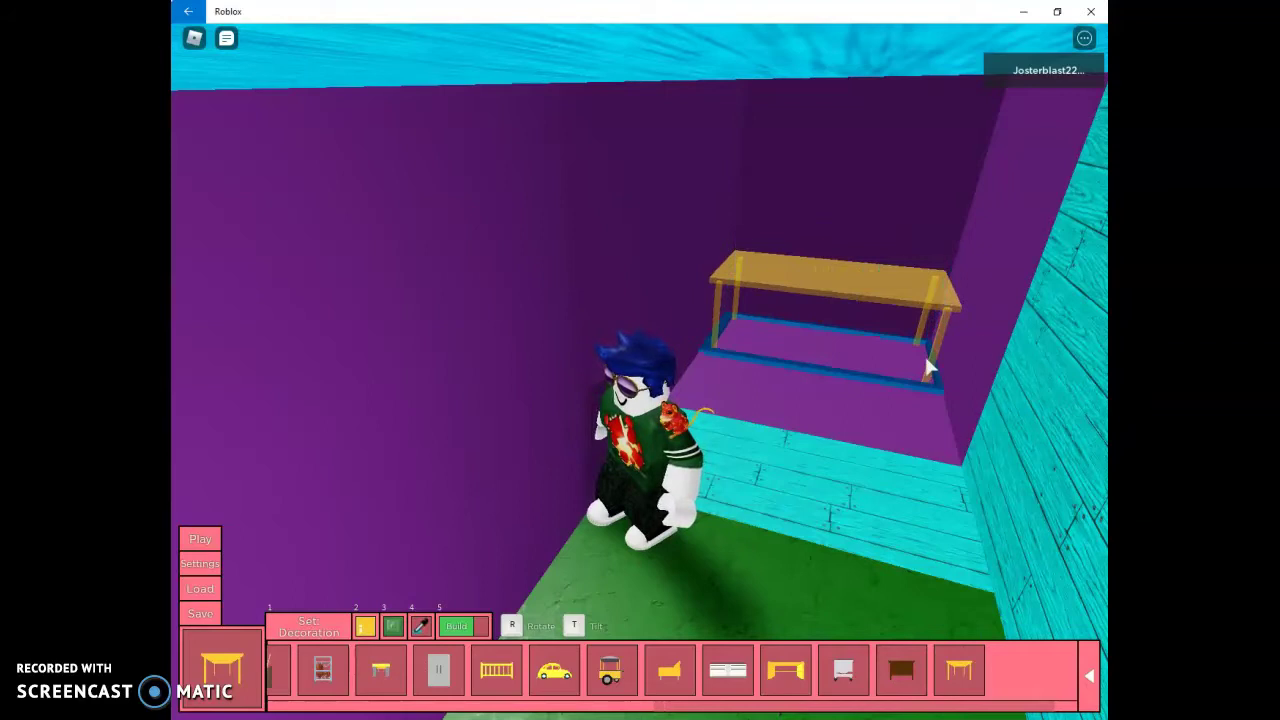
click(855, 345)
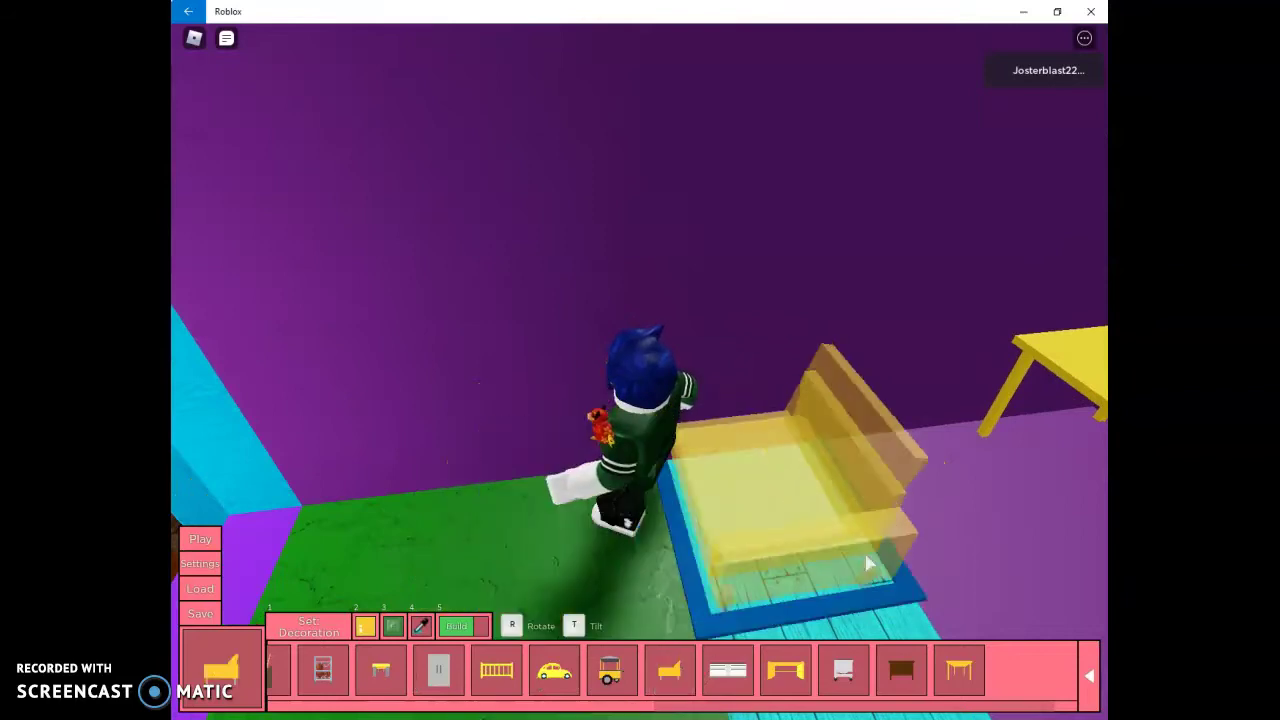
key(r)
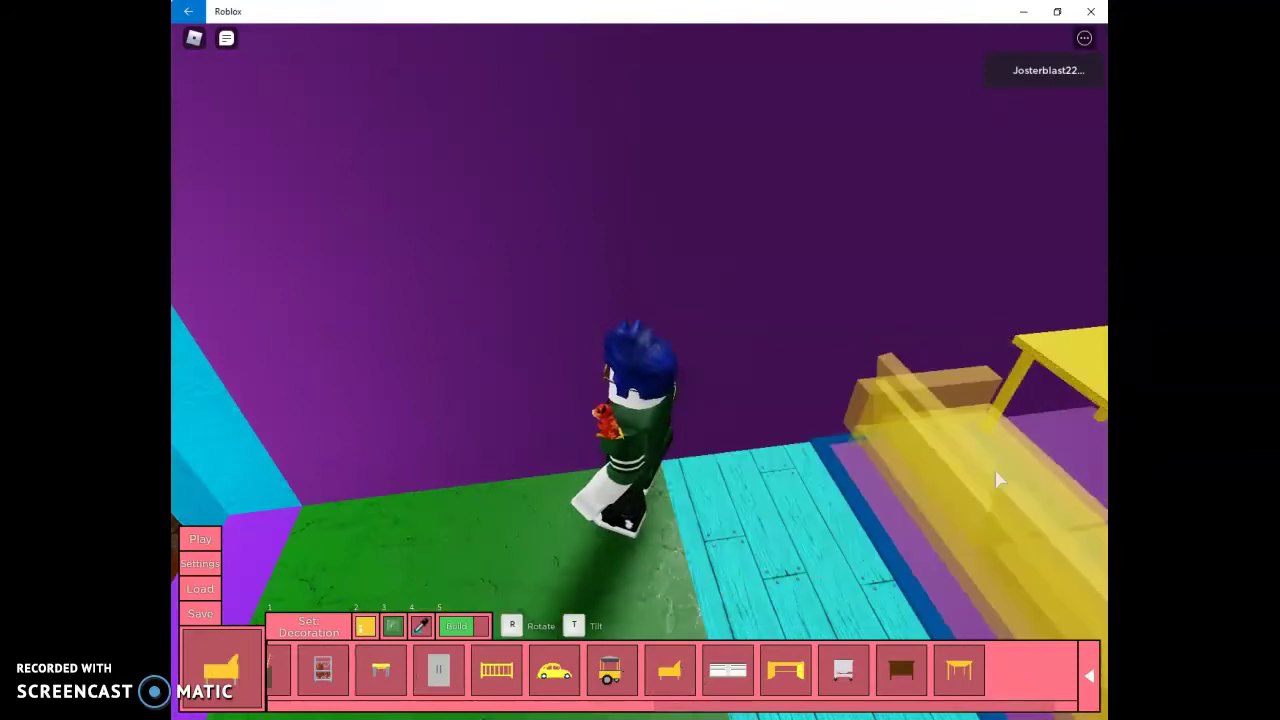
key(Right)
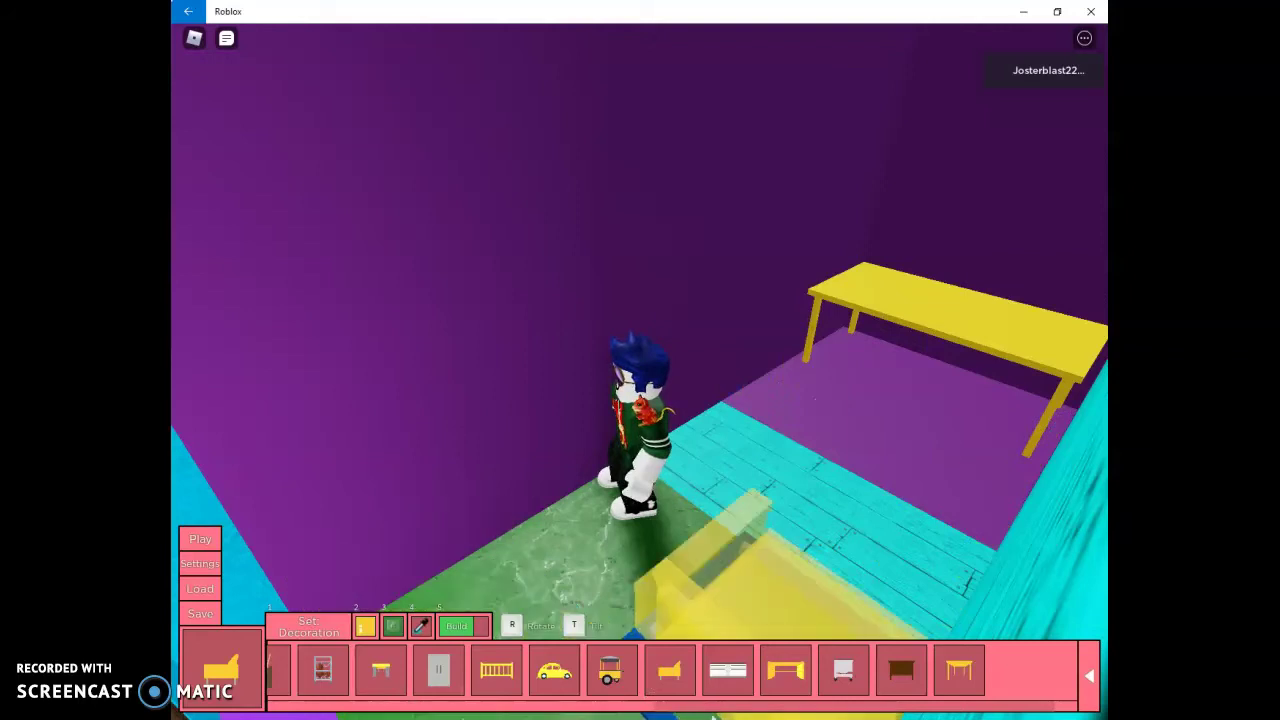
drag(703, 710, 495, 713)
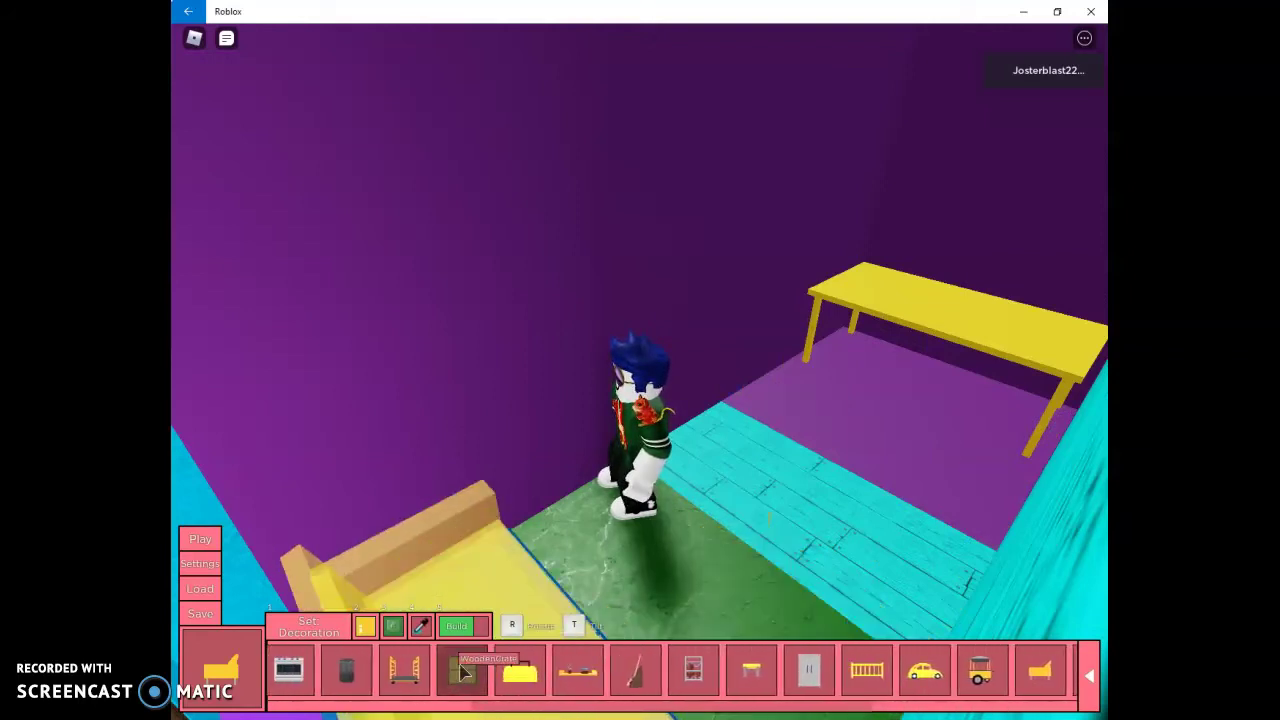
Step: Mount an UpperShelf with plants high on the purple wall above the yellow table
click(585, 678)
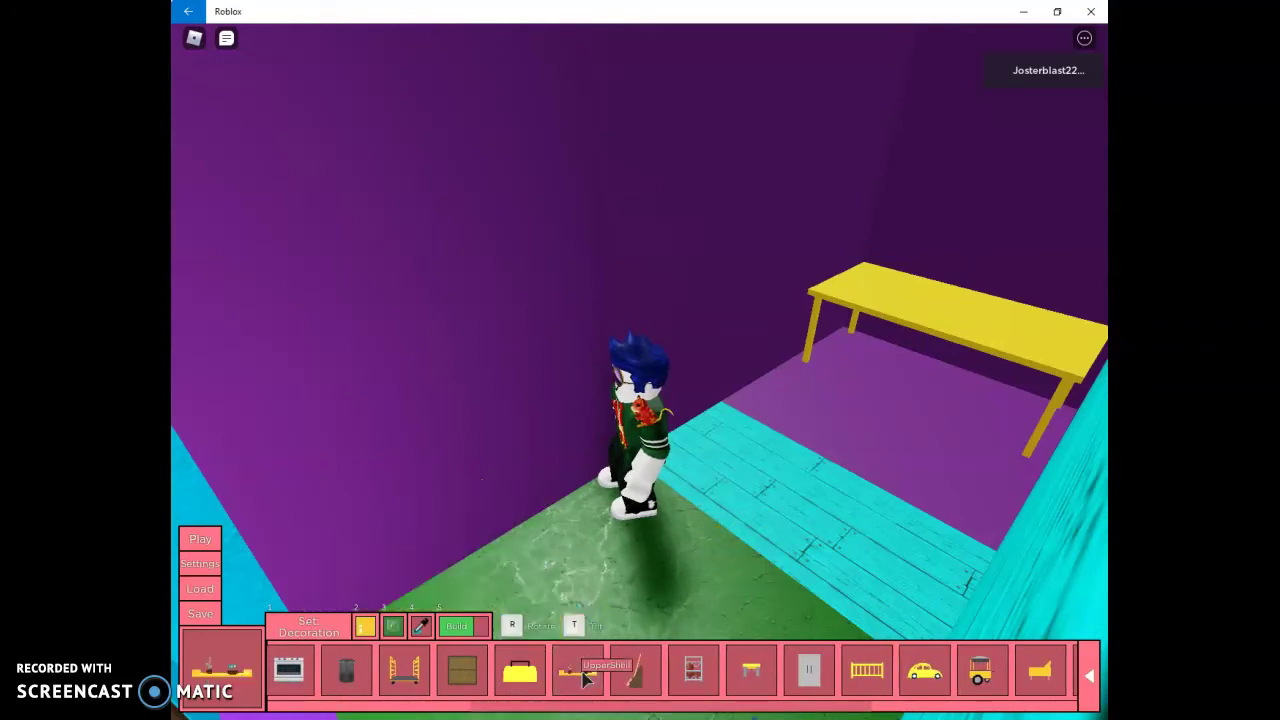
key(w)
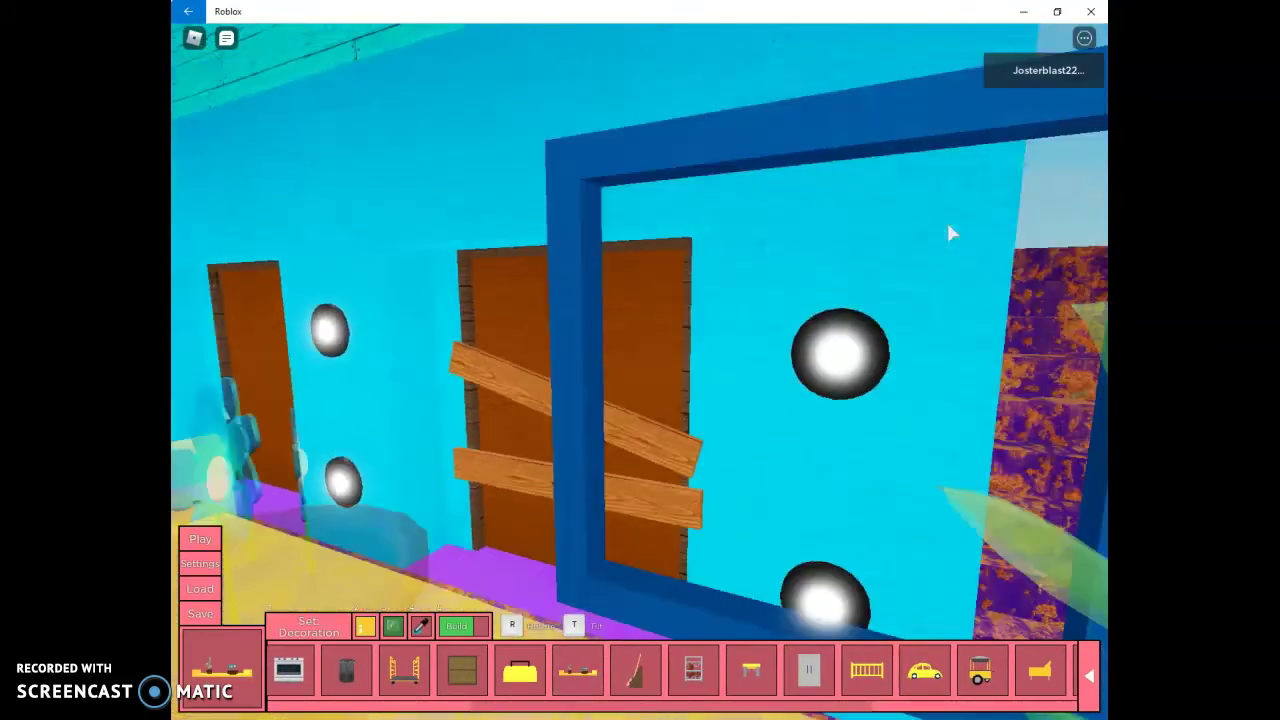
key(w)
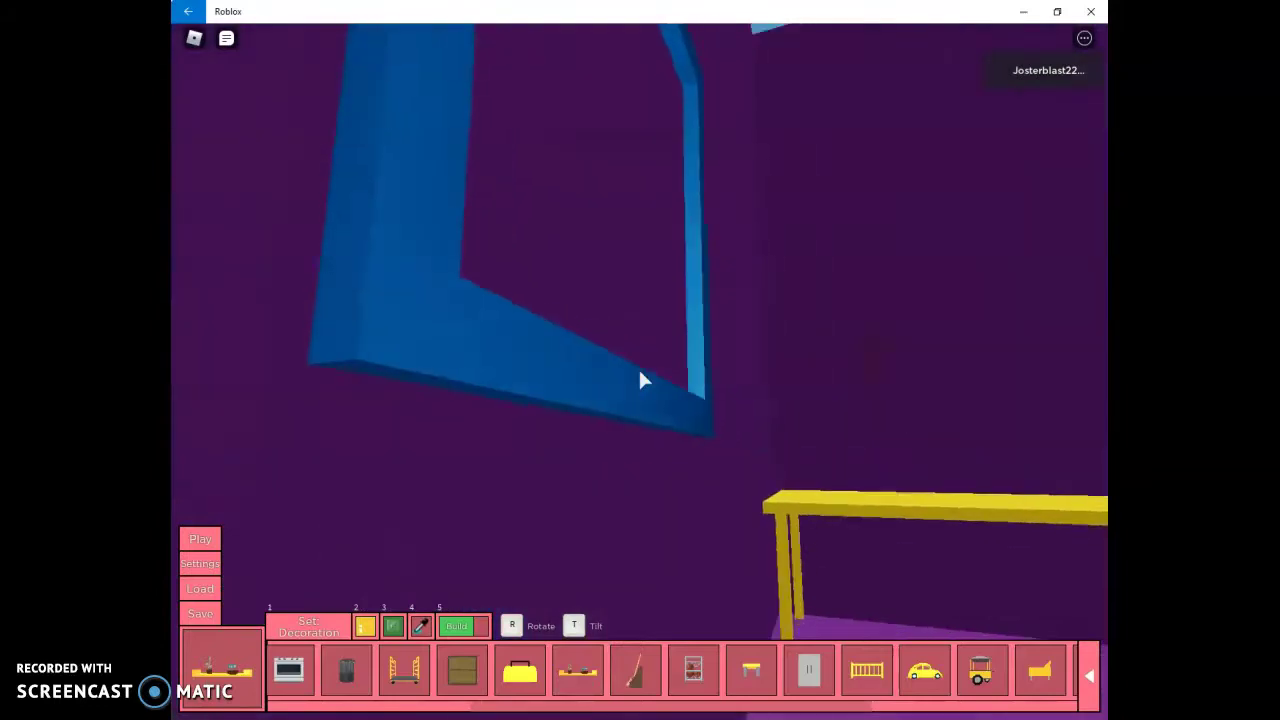
key(w)
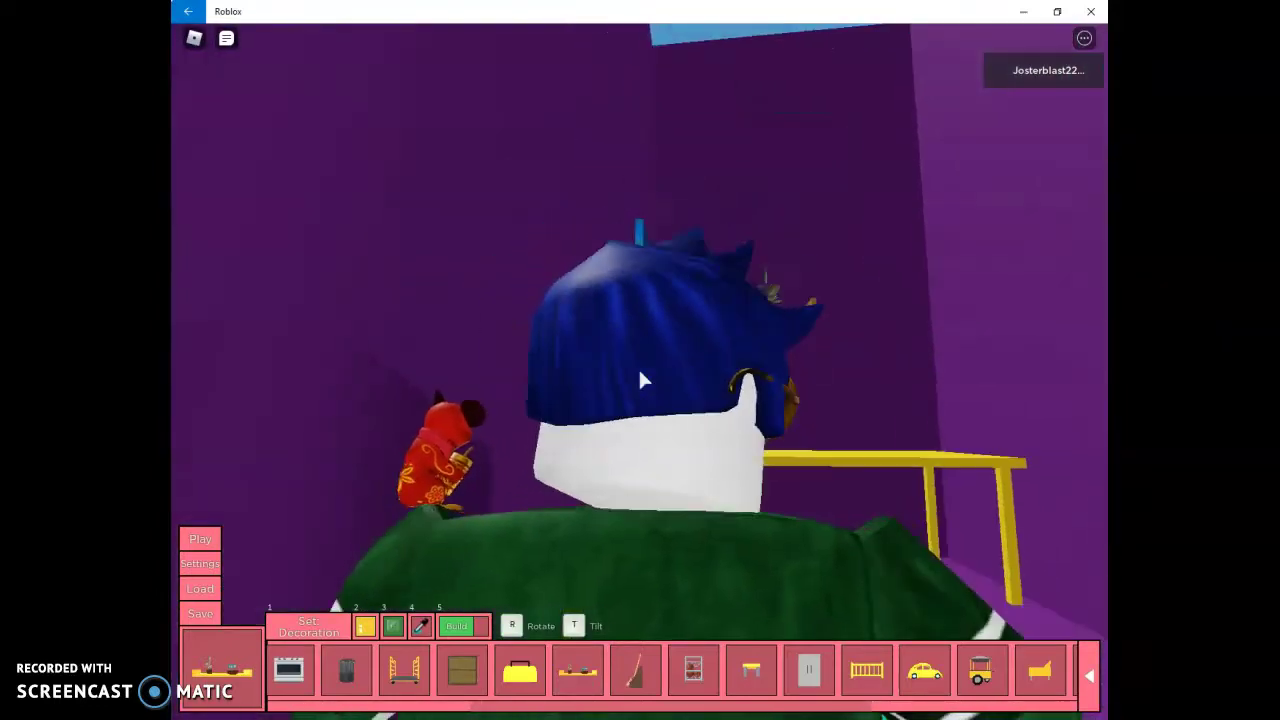
key(w)
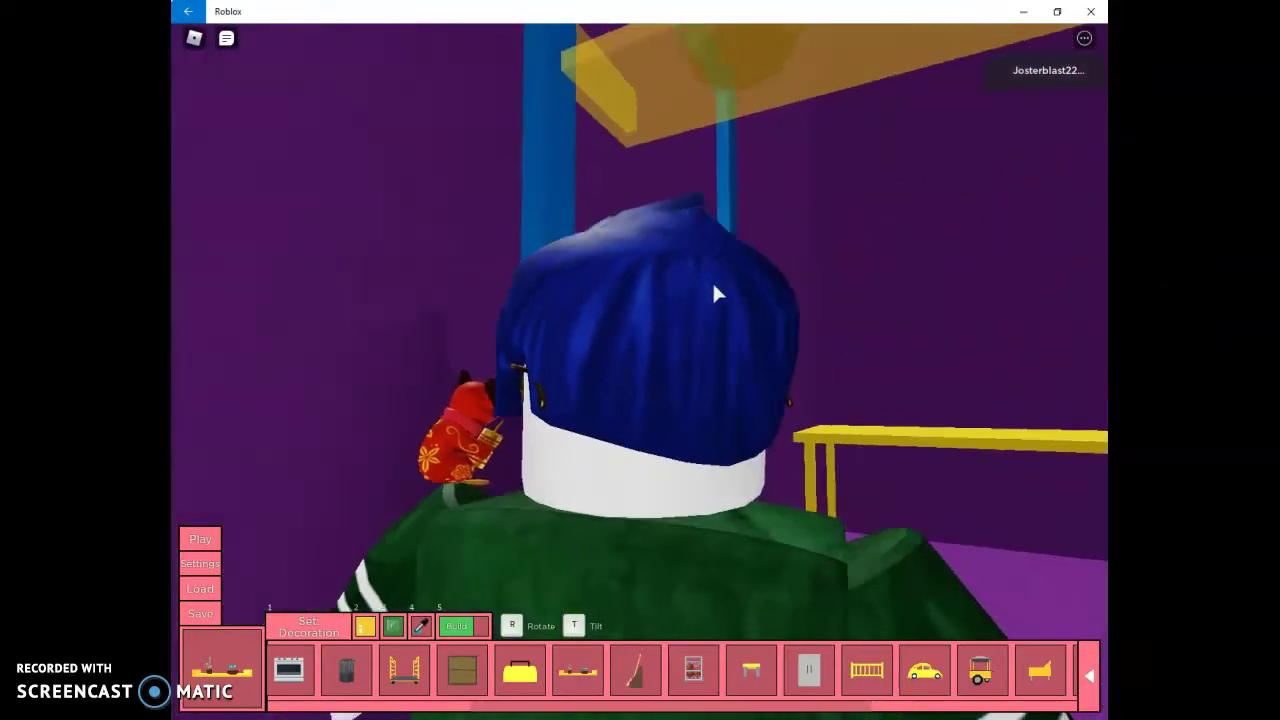
click(836, 216)
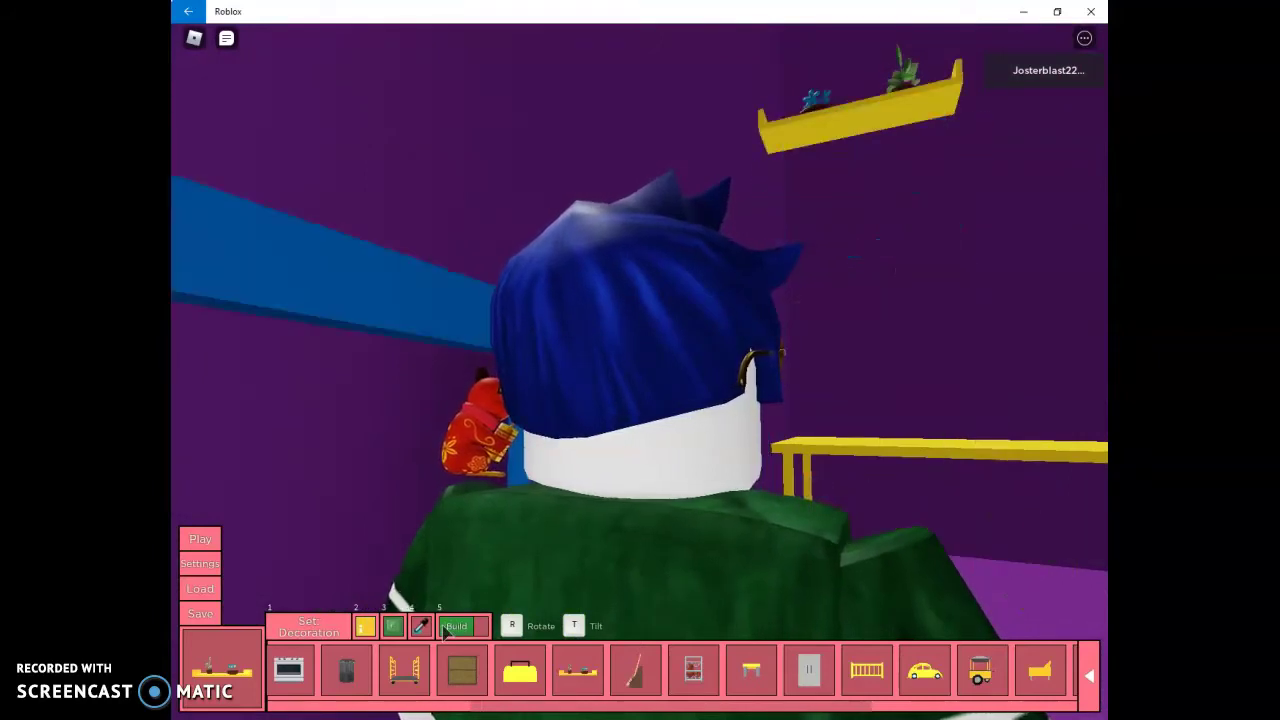
key(w)
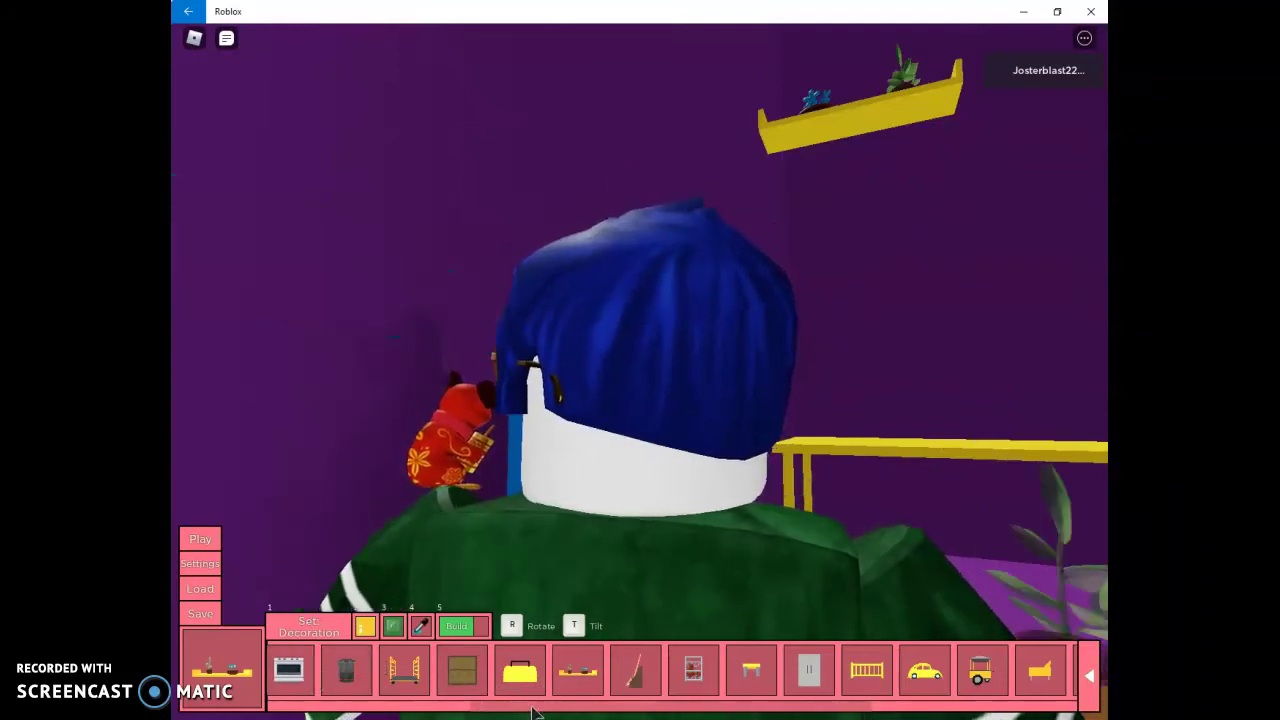
scroll(670, 670, up, 3)
scroll(670, 670, up, 1)
scroll(670, 670, up, 1)
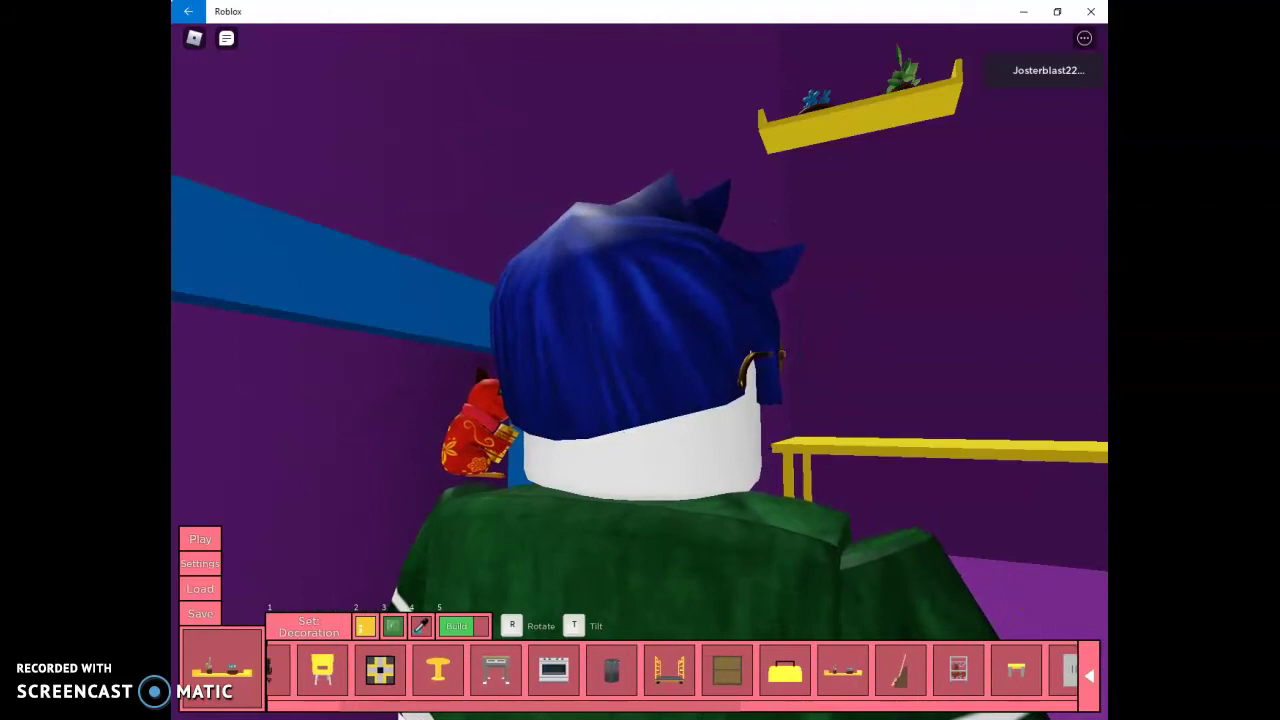
Step: Switch to the Items set, walk down the hallway, and pick the cyan key
click(312, 604)
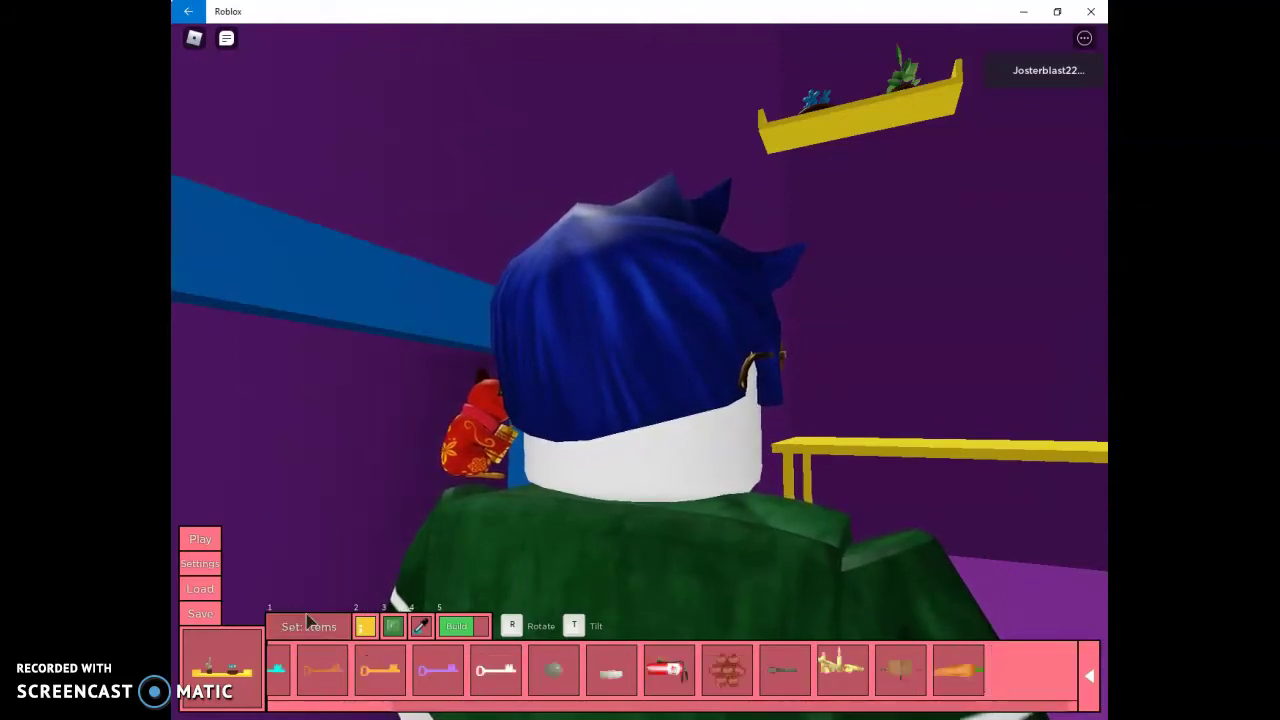
key(w)
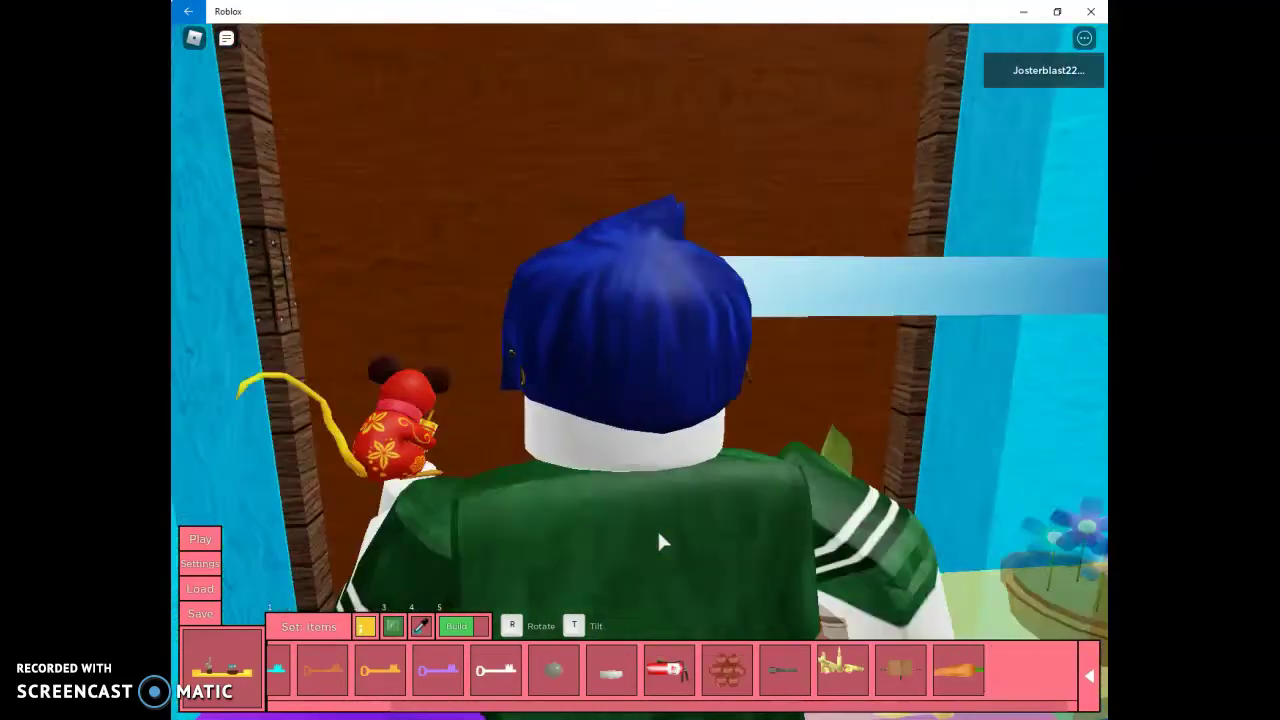
key(w)
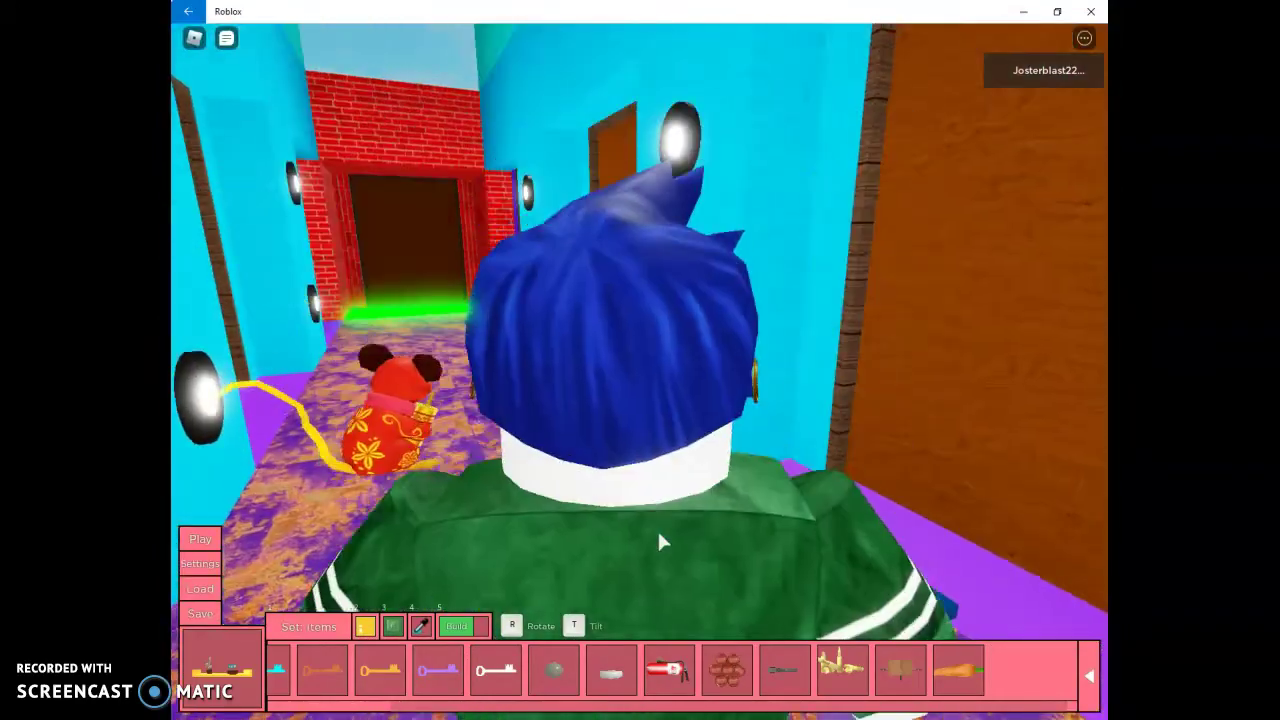
key(w)
key(w)
key(w)
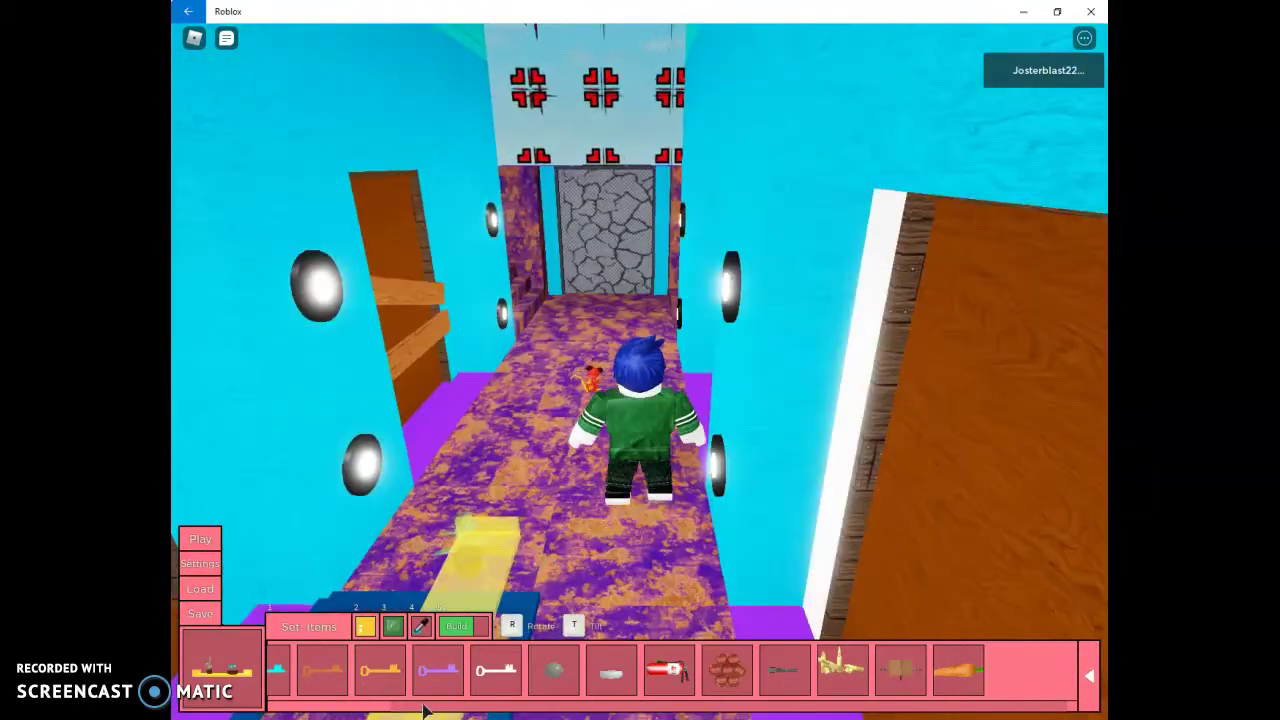
click(305, 680)
key(a)
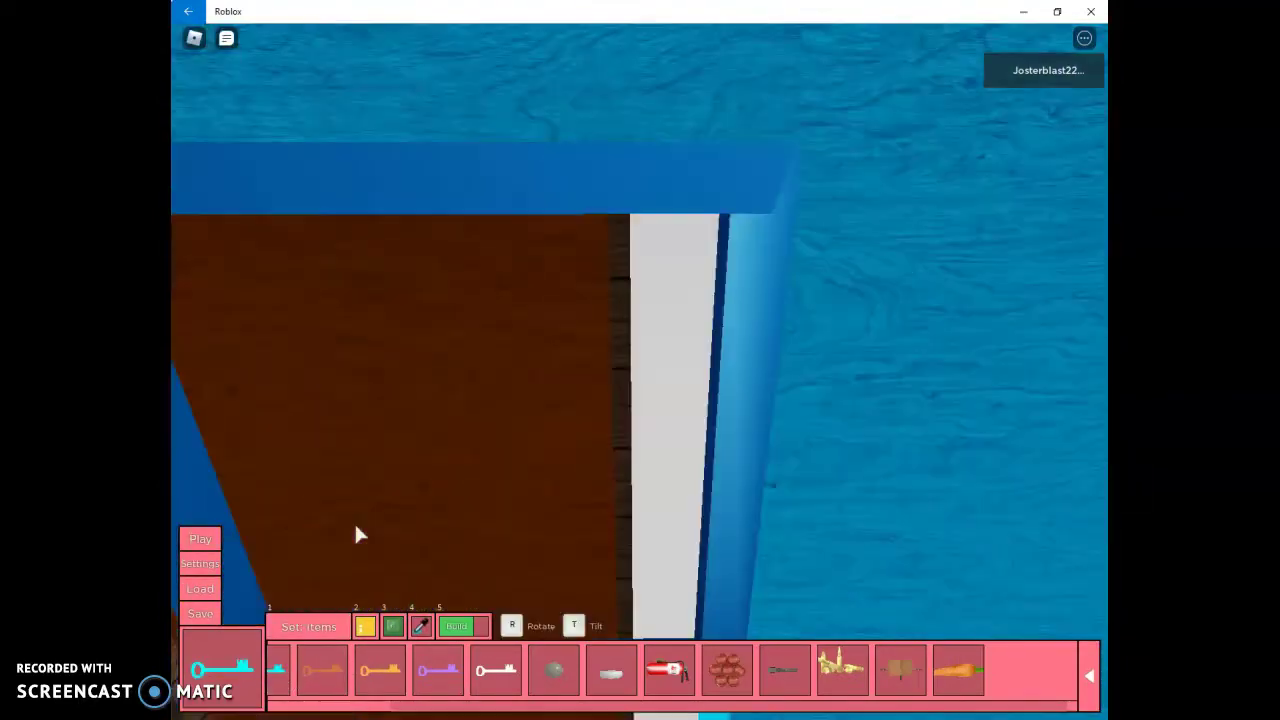
key(w)
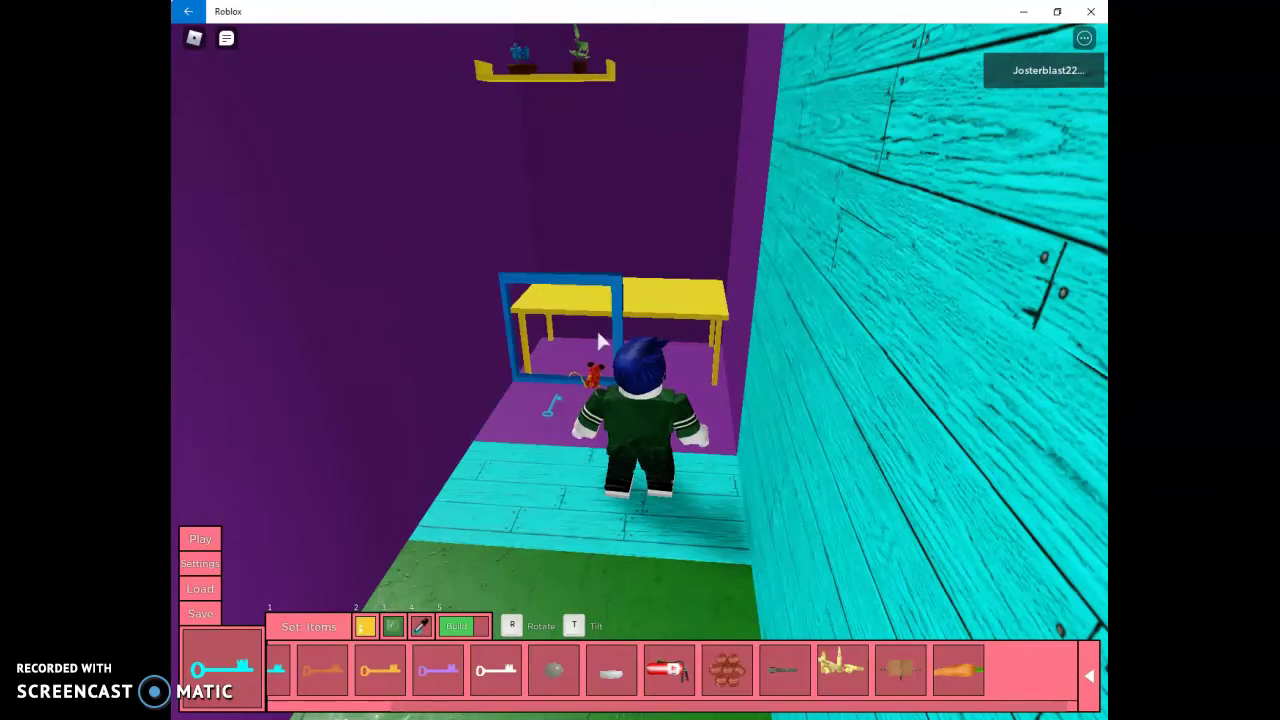
key(w)
key(space)
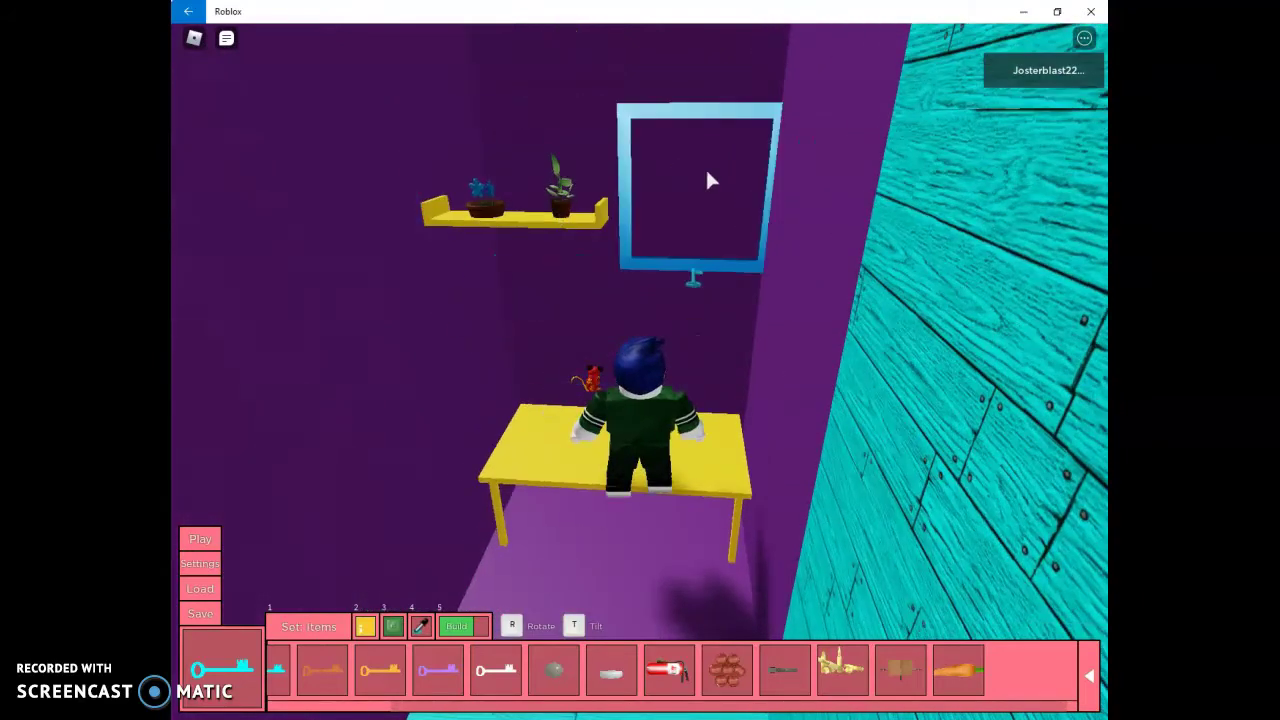
key(s)
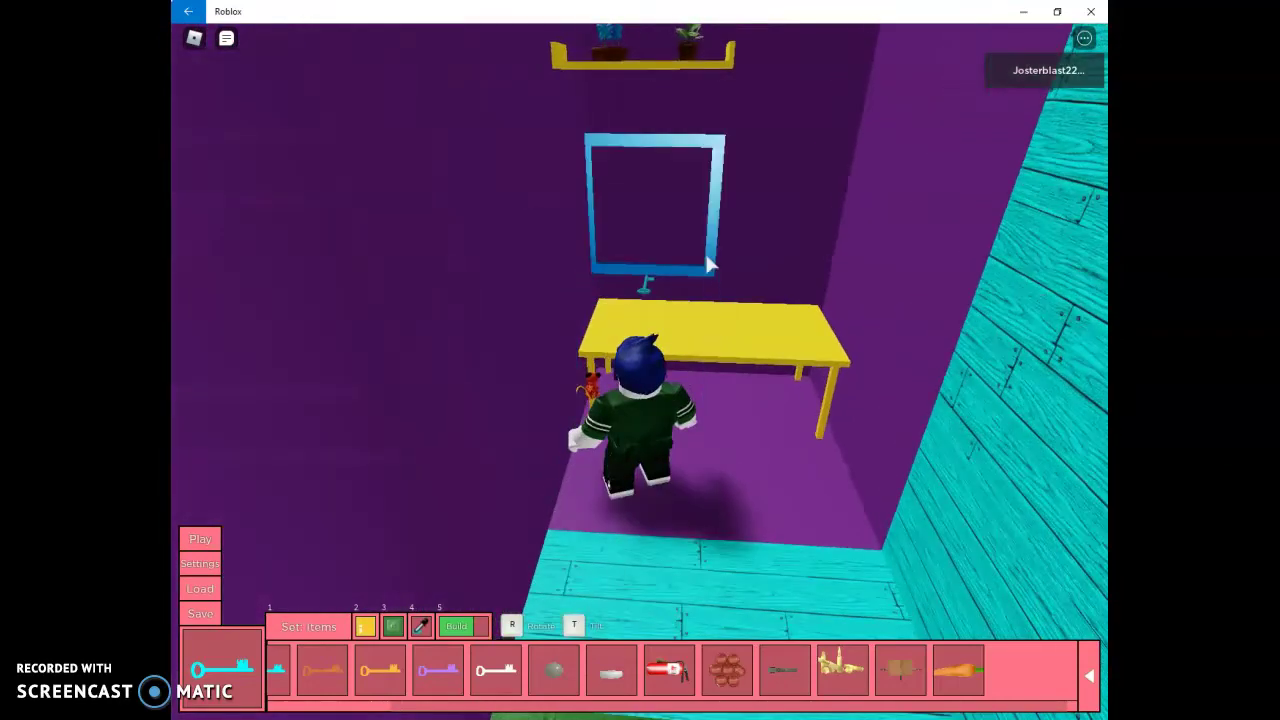
key(s)
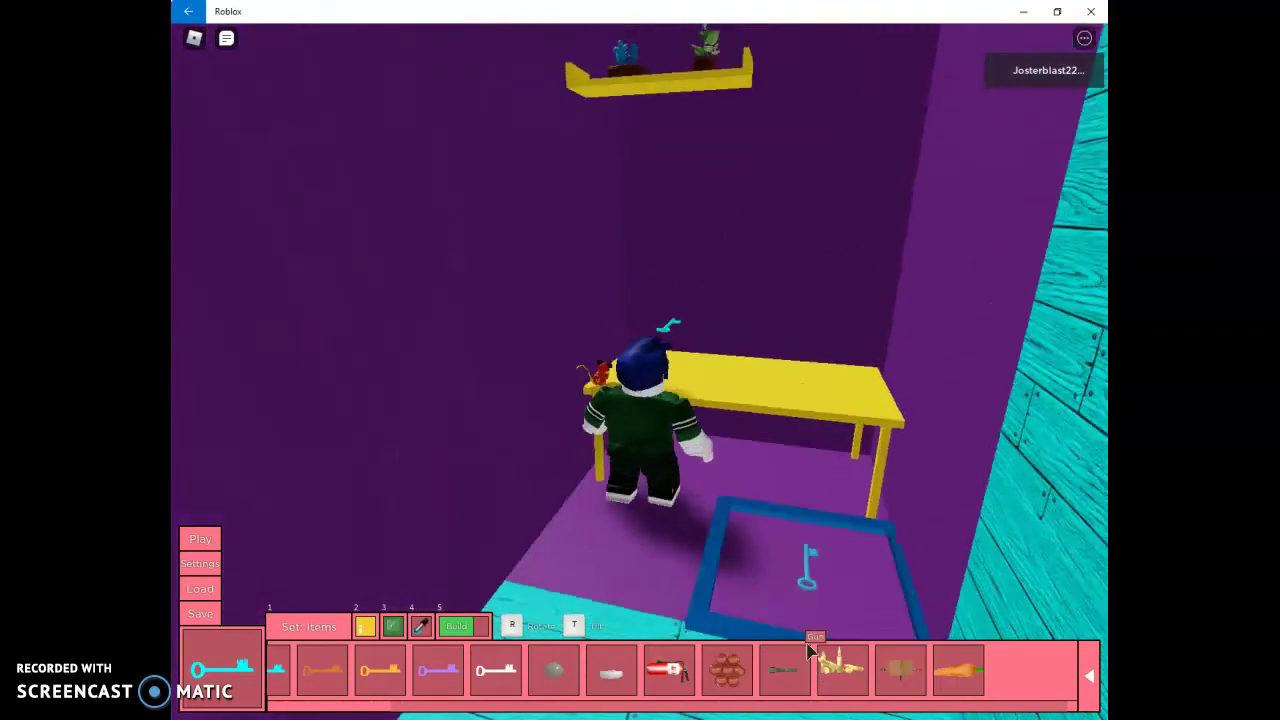
key(w)
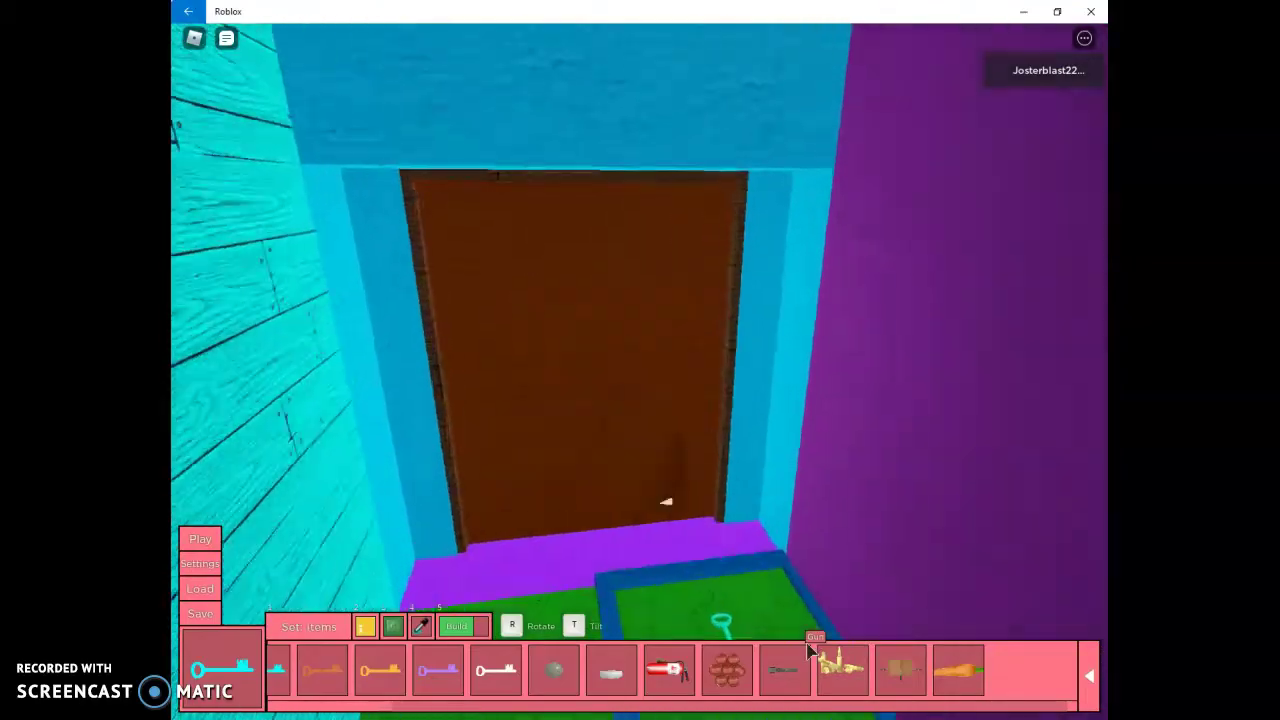
key(w)
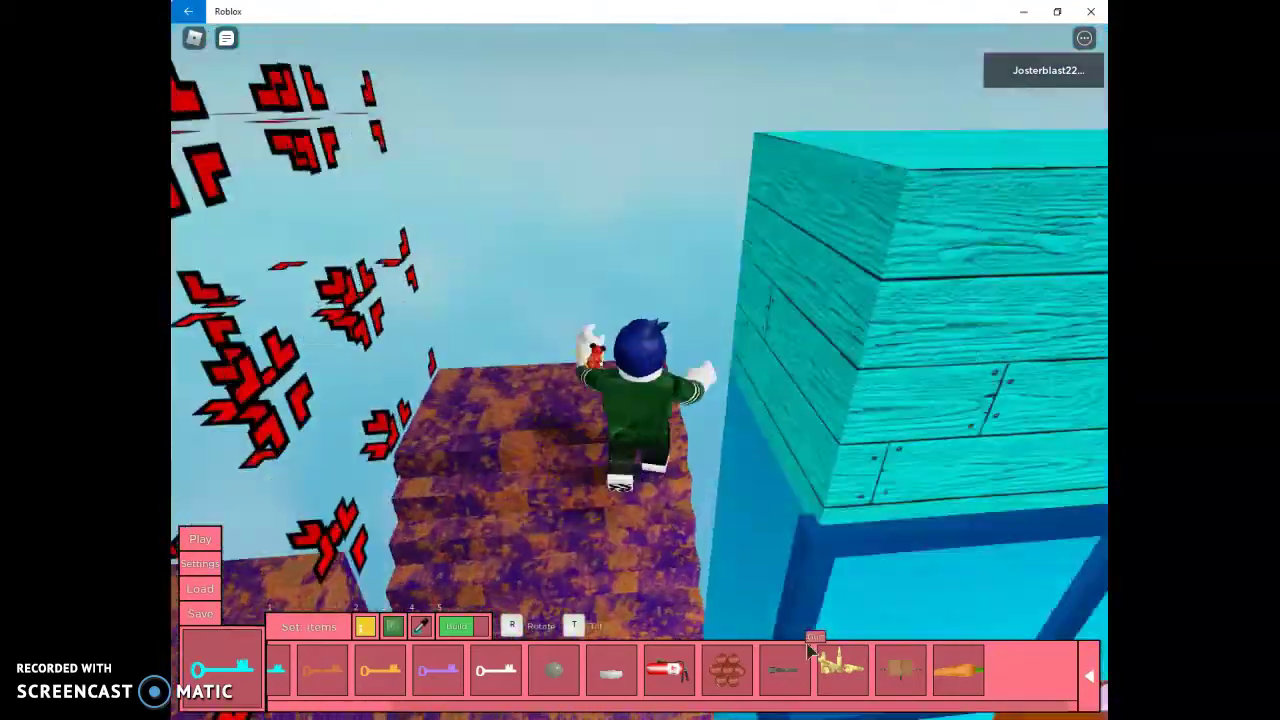
key(s)
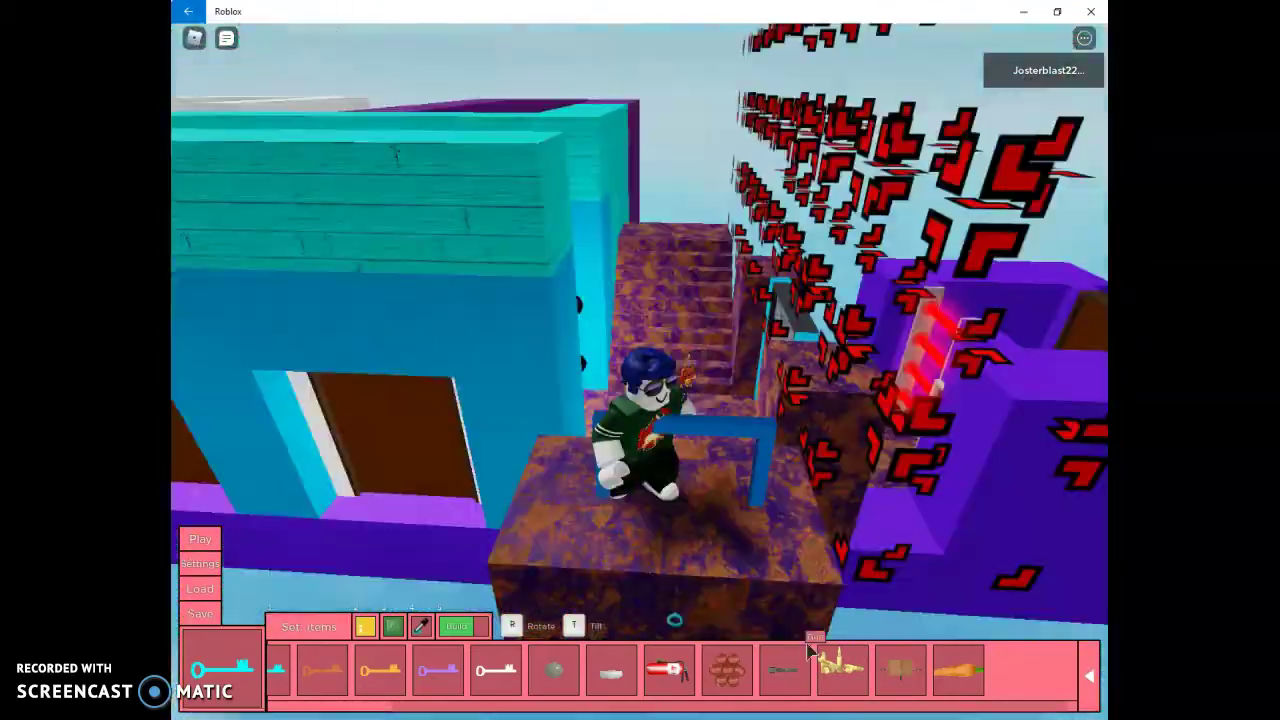
key(w)
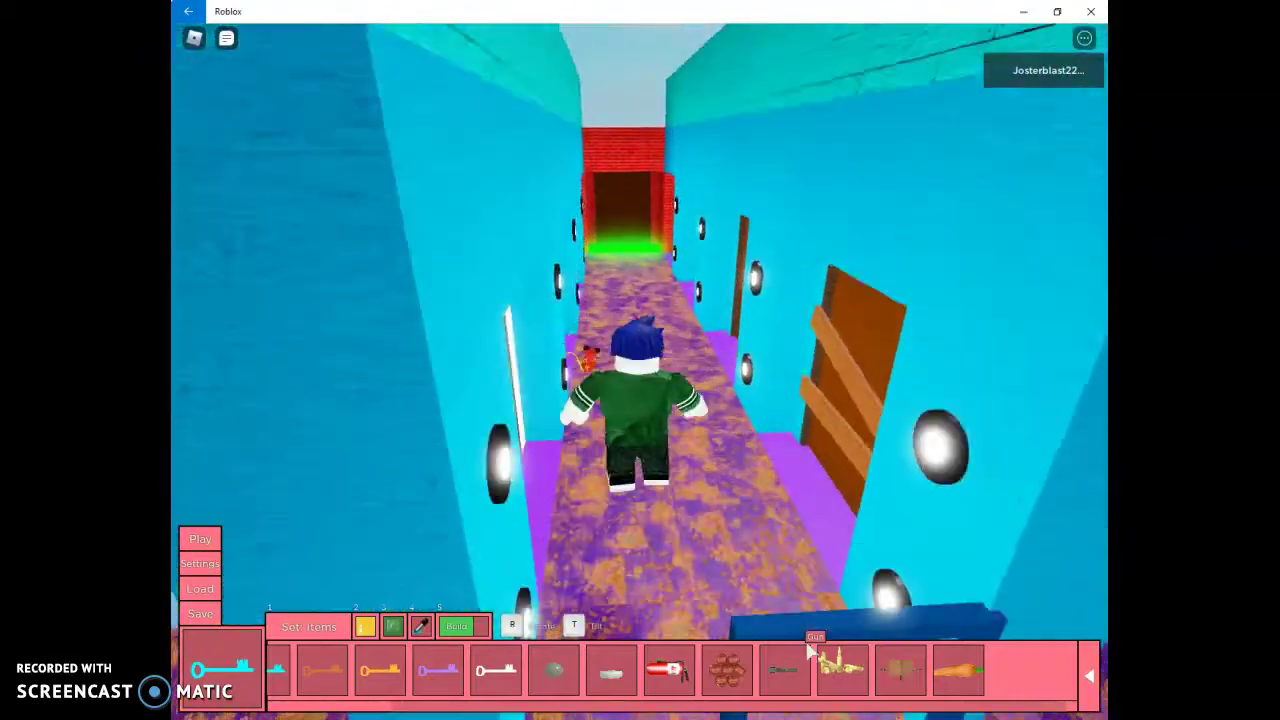
key(w)
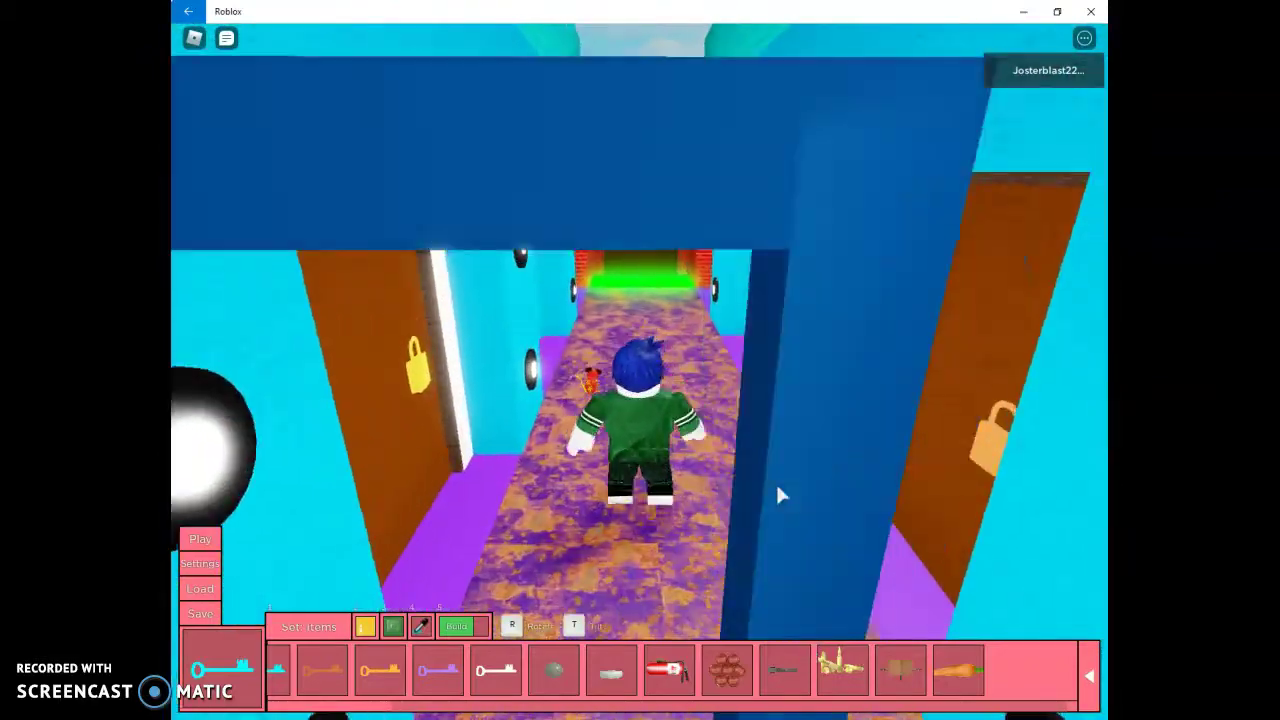
key(1)
key(w)
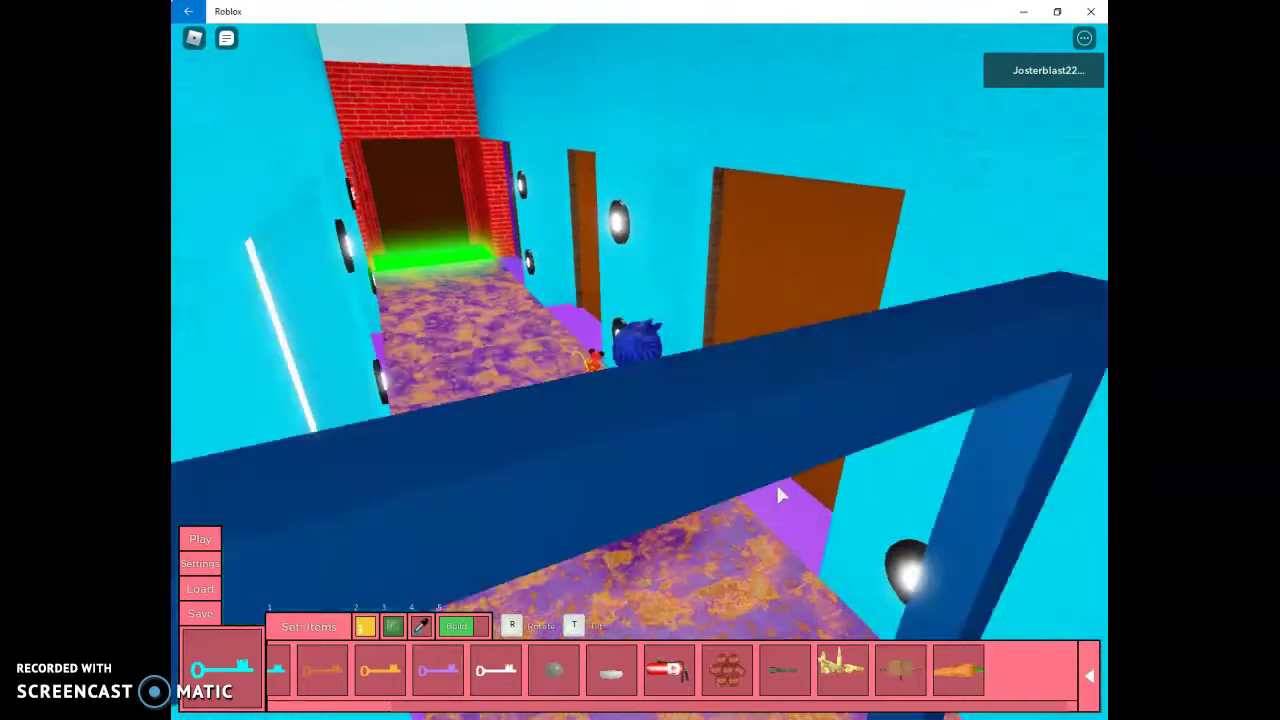
key(w)
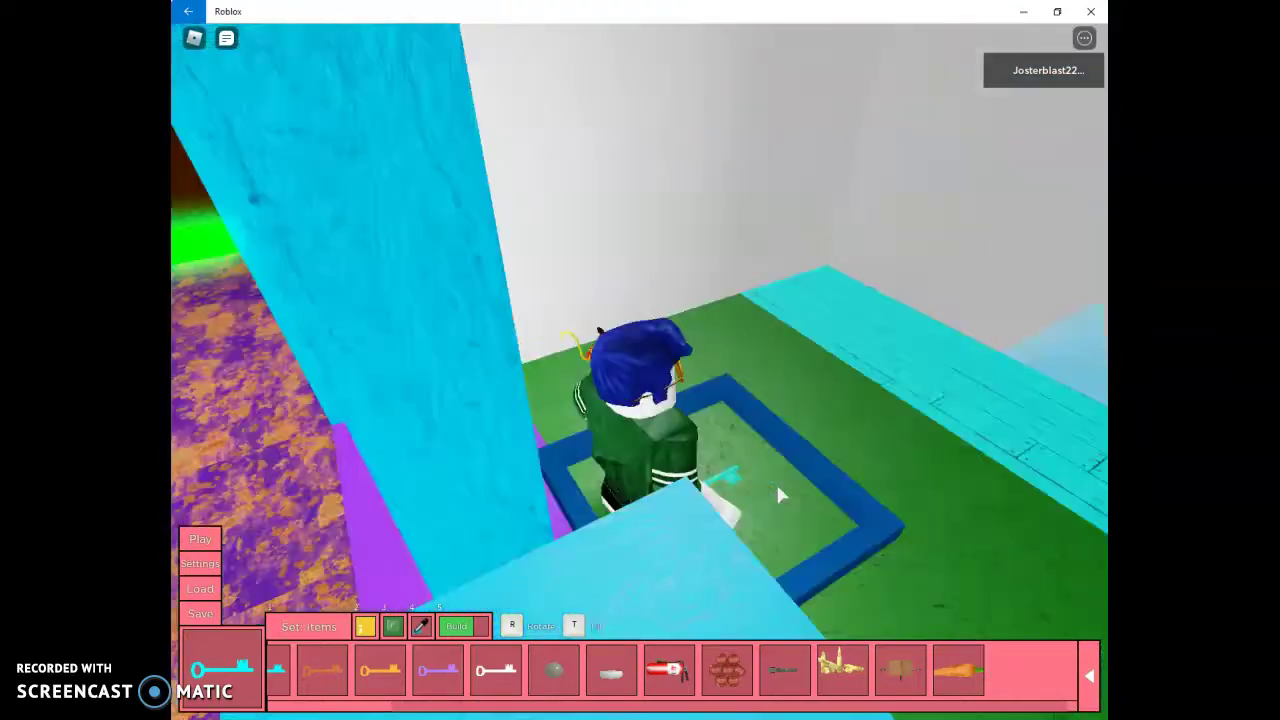
key(s)
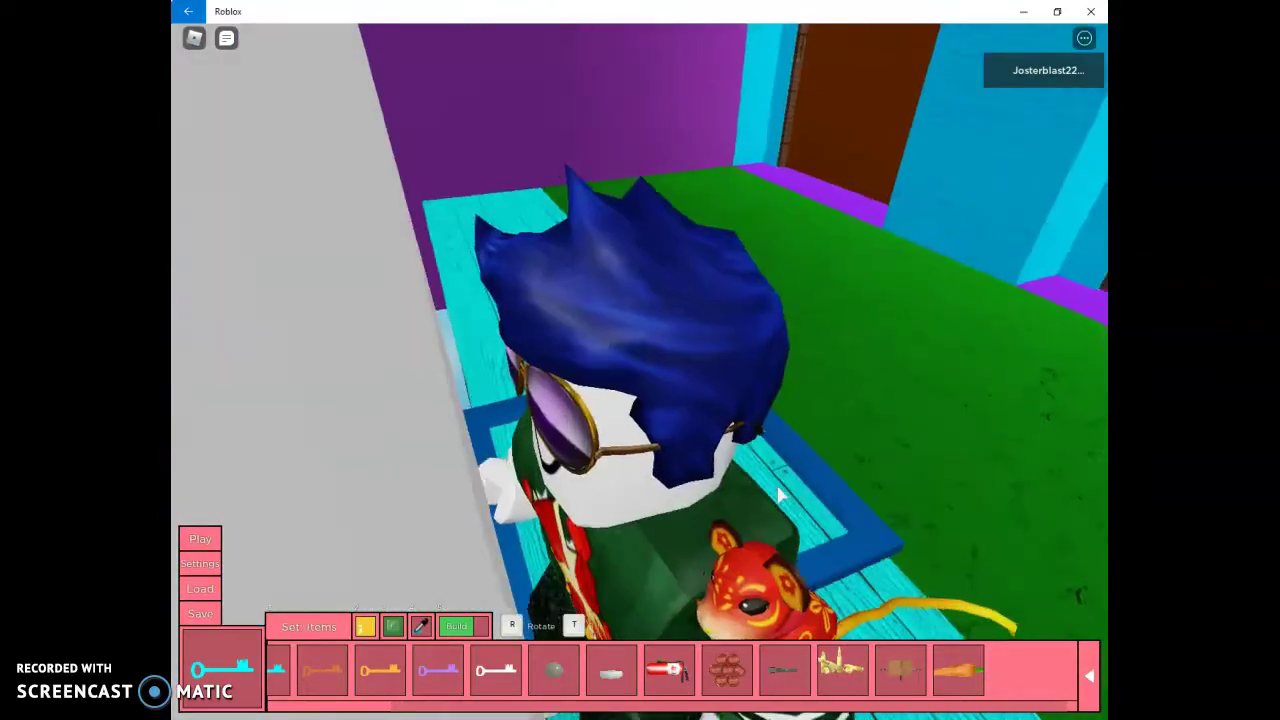
key(w)
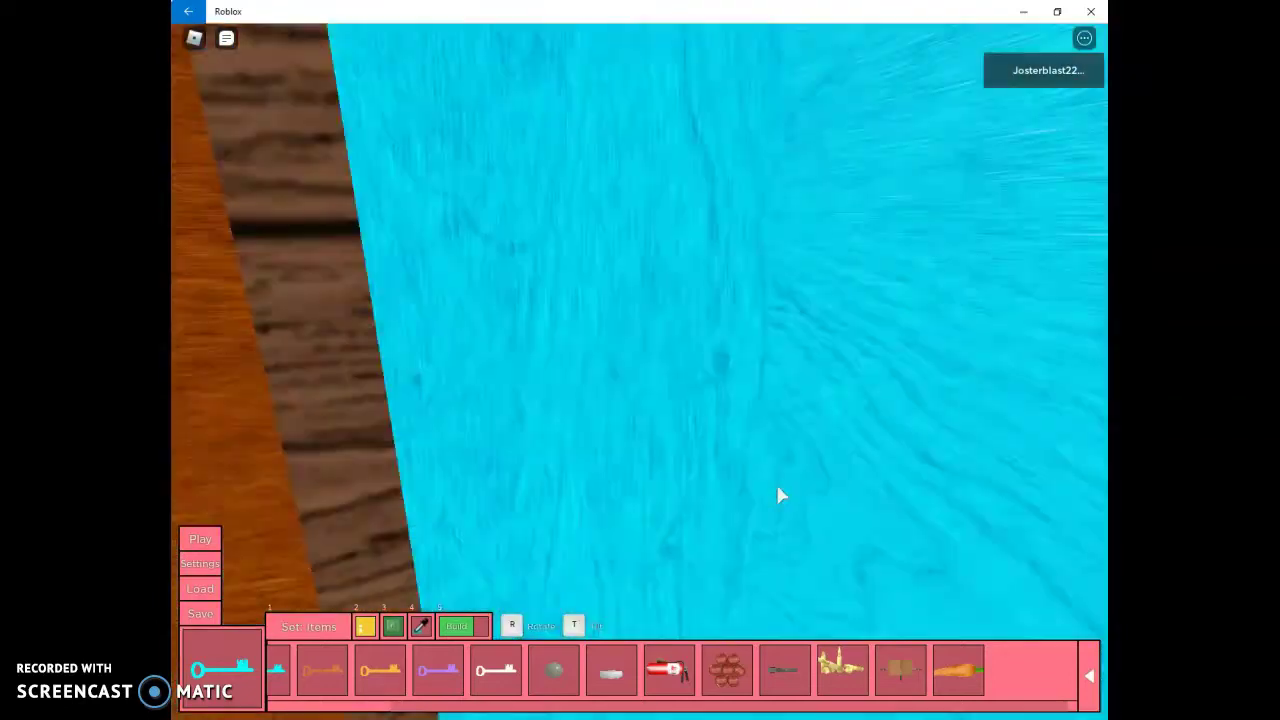
key(s)
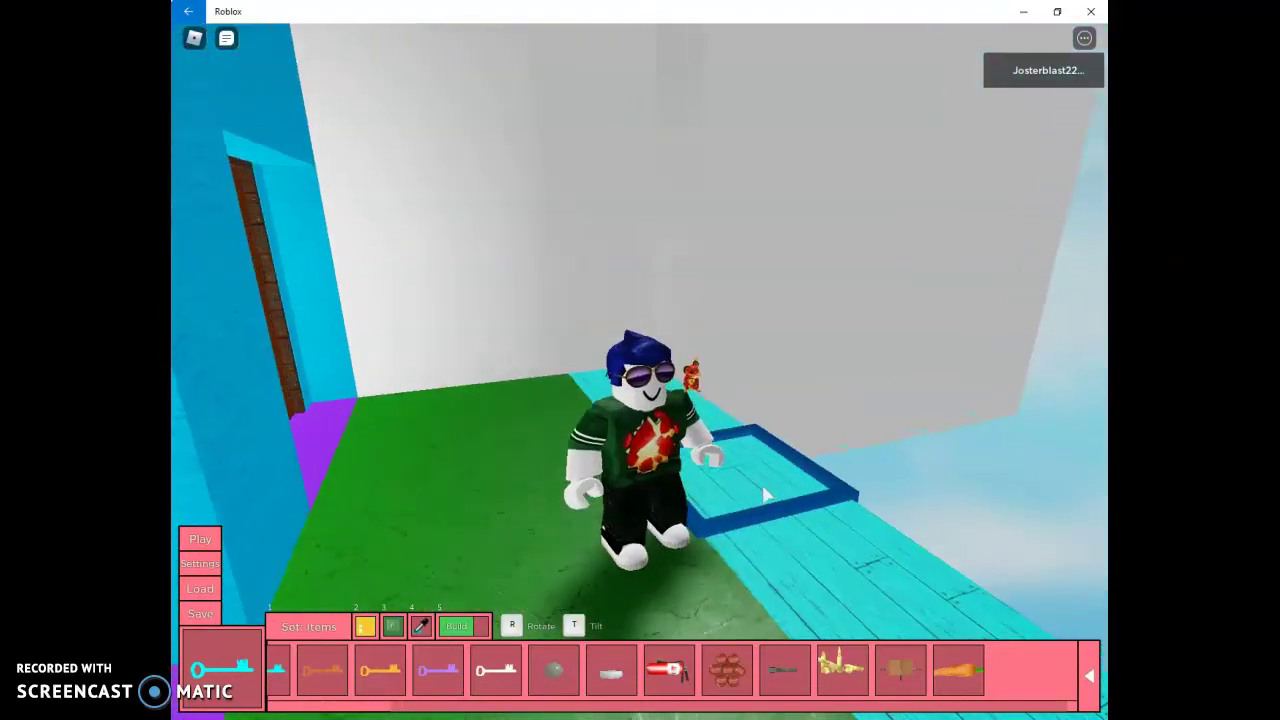
key(s)
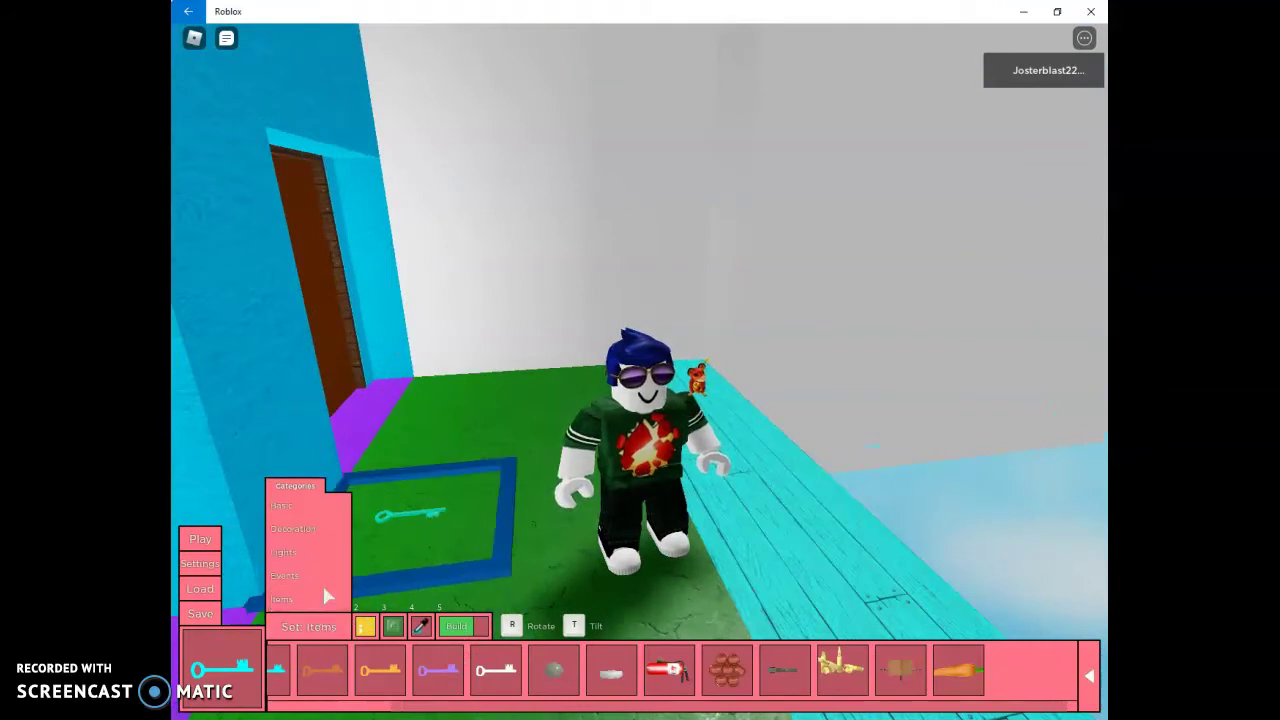
Step: Pick the grass texture and light green colour, then open the categories list
click(293, 528)
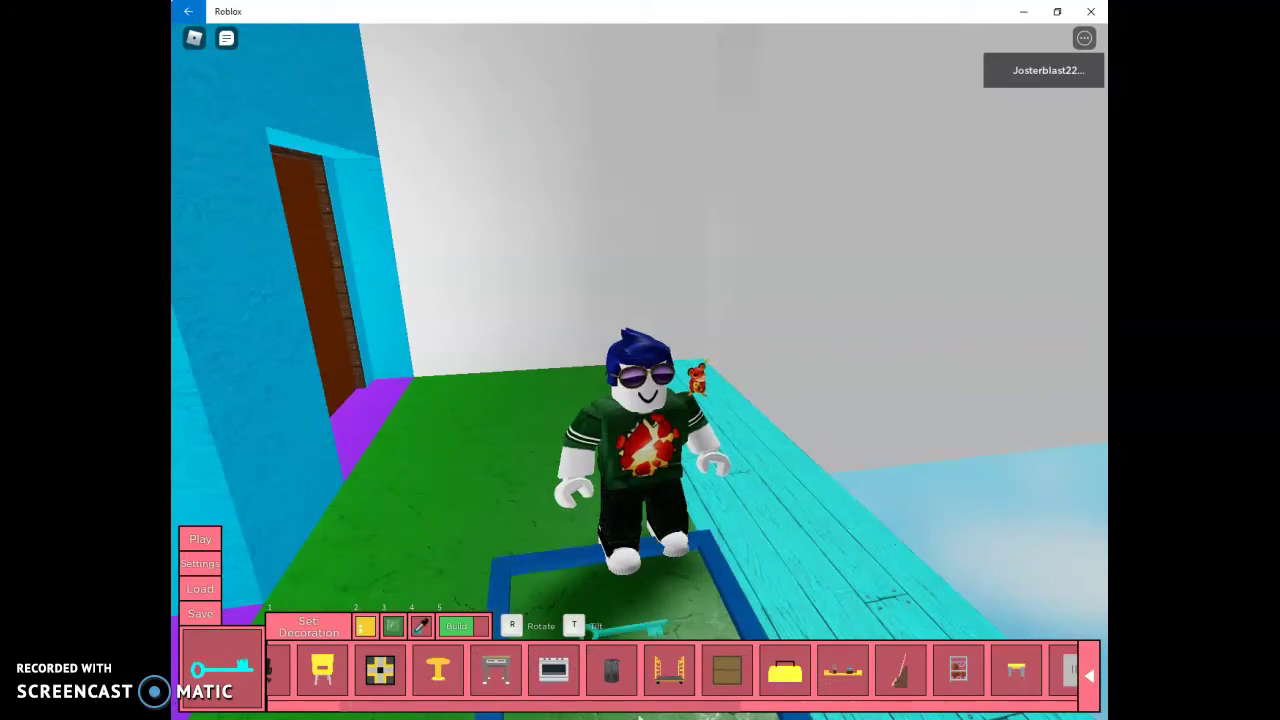
drag(650, 710, 887, 714)
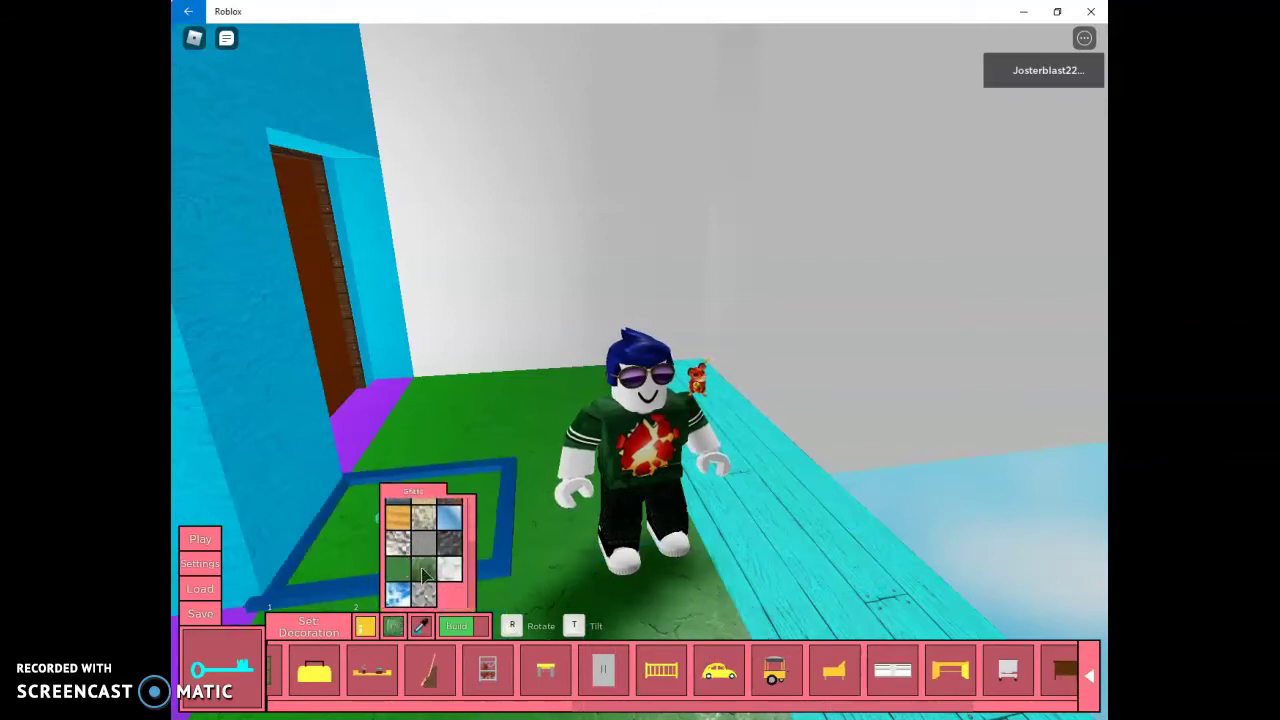
click(424, 570)
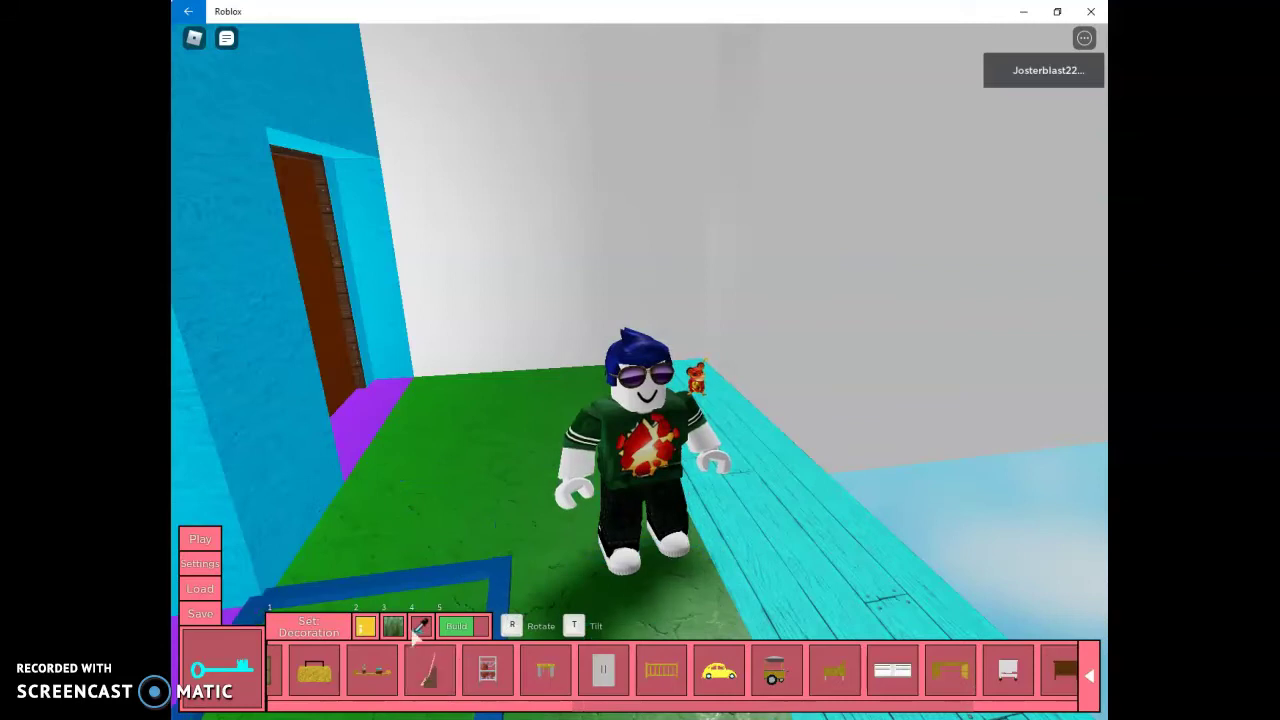
click(377, 628)
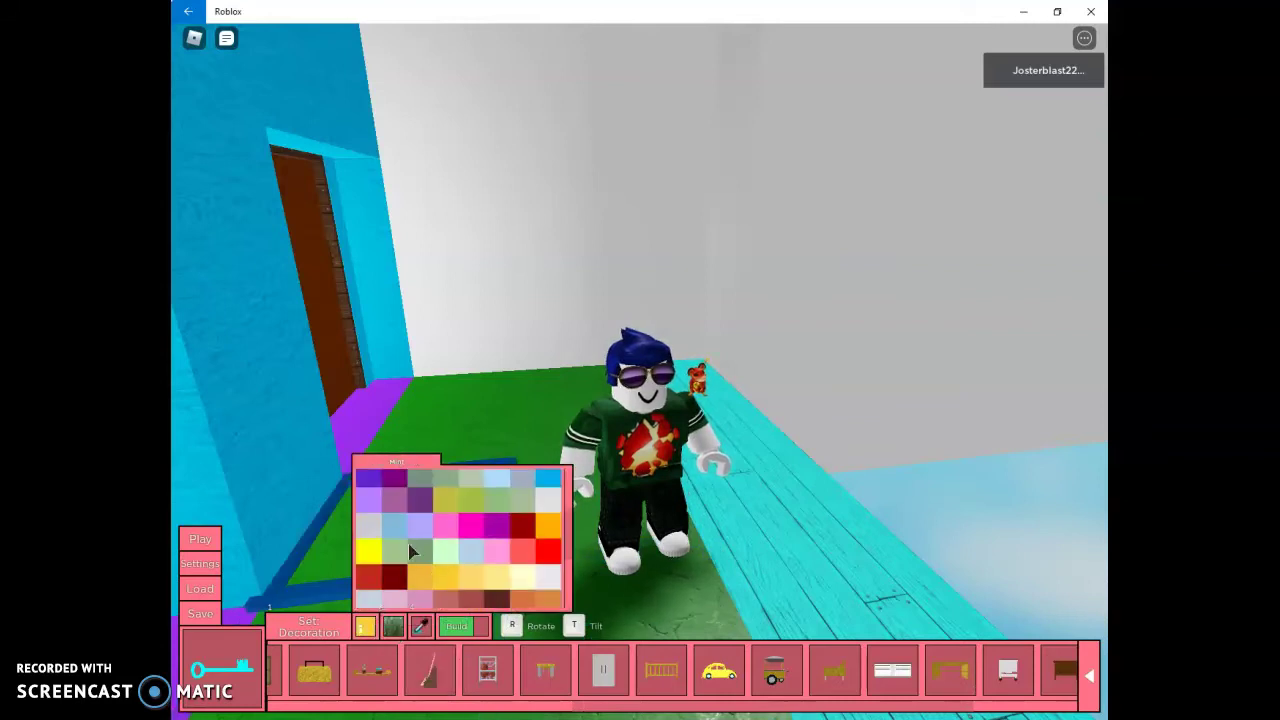
click(491, 507)
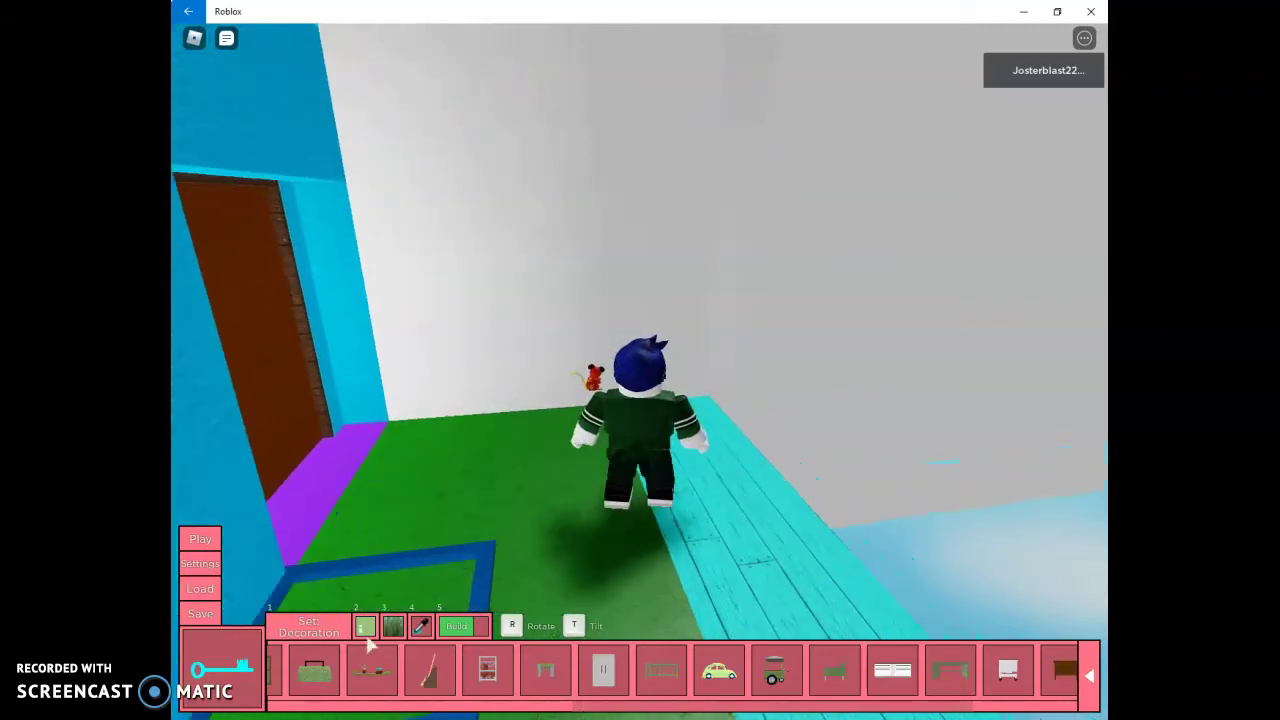
click(317, 638)
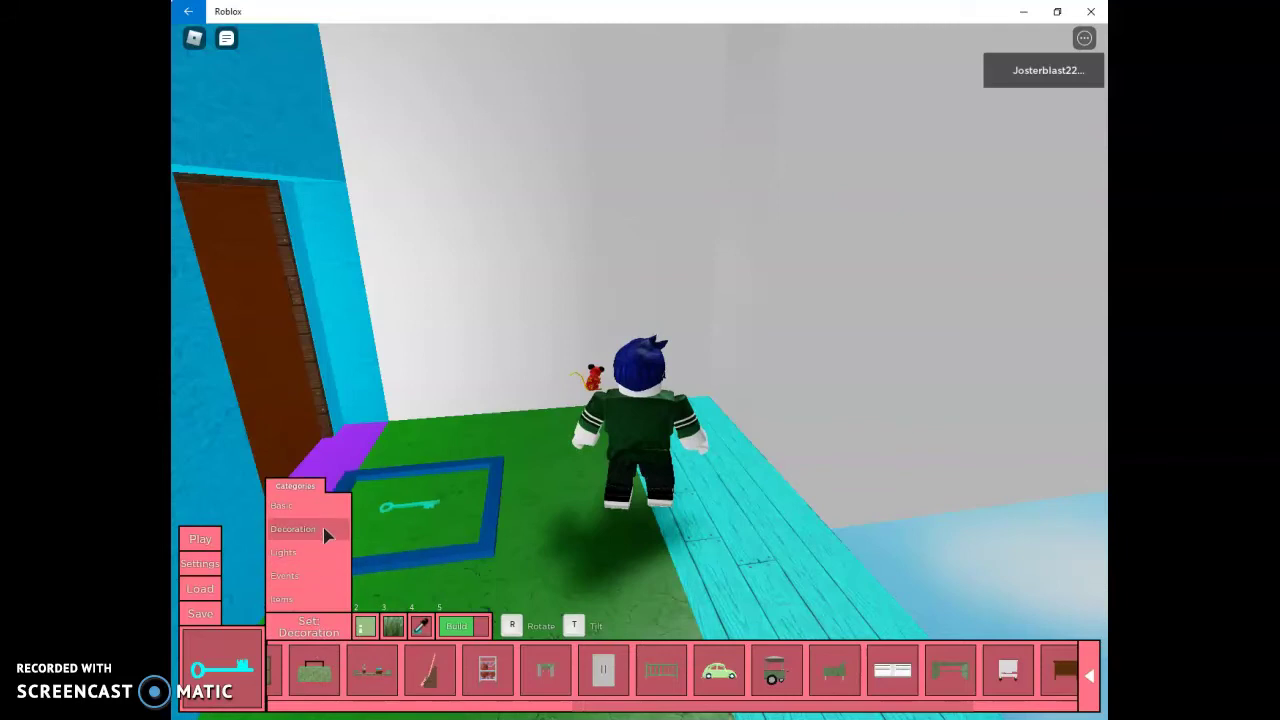
Step: Select the Basic plain block, place a test grass block, then remove it
click(316, 511)
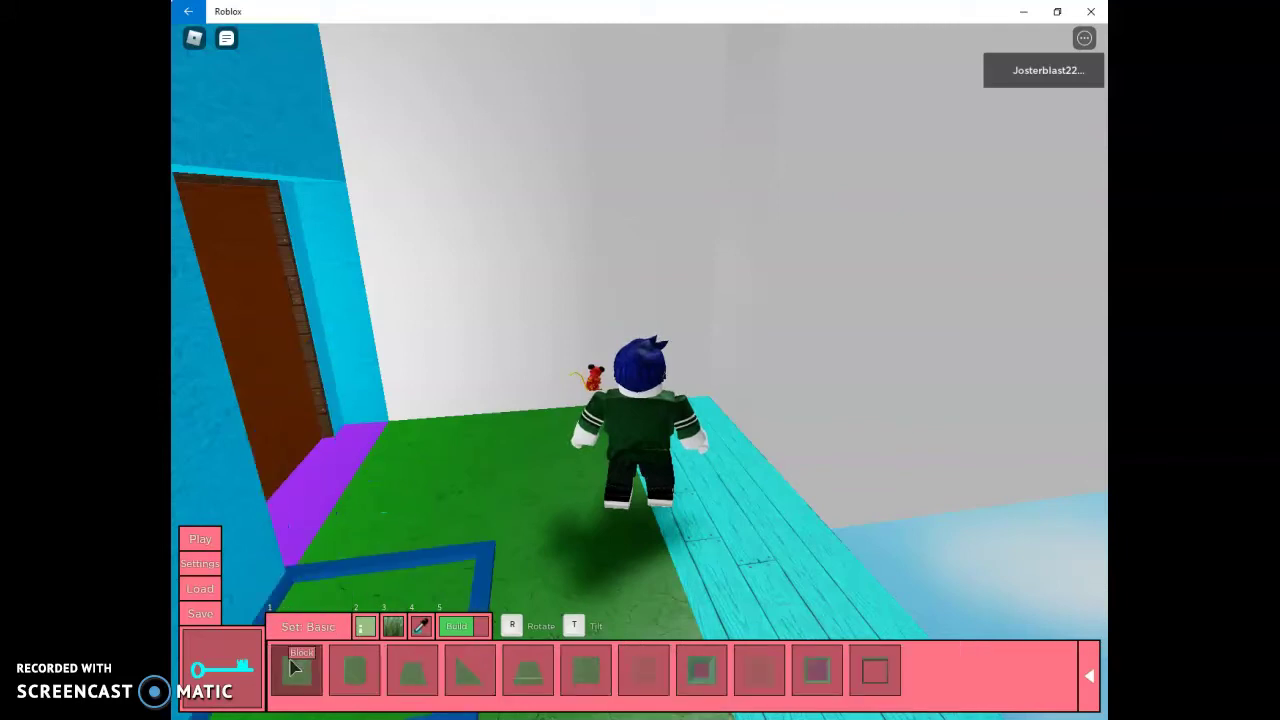
click(295, 668)
click(355, 539)
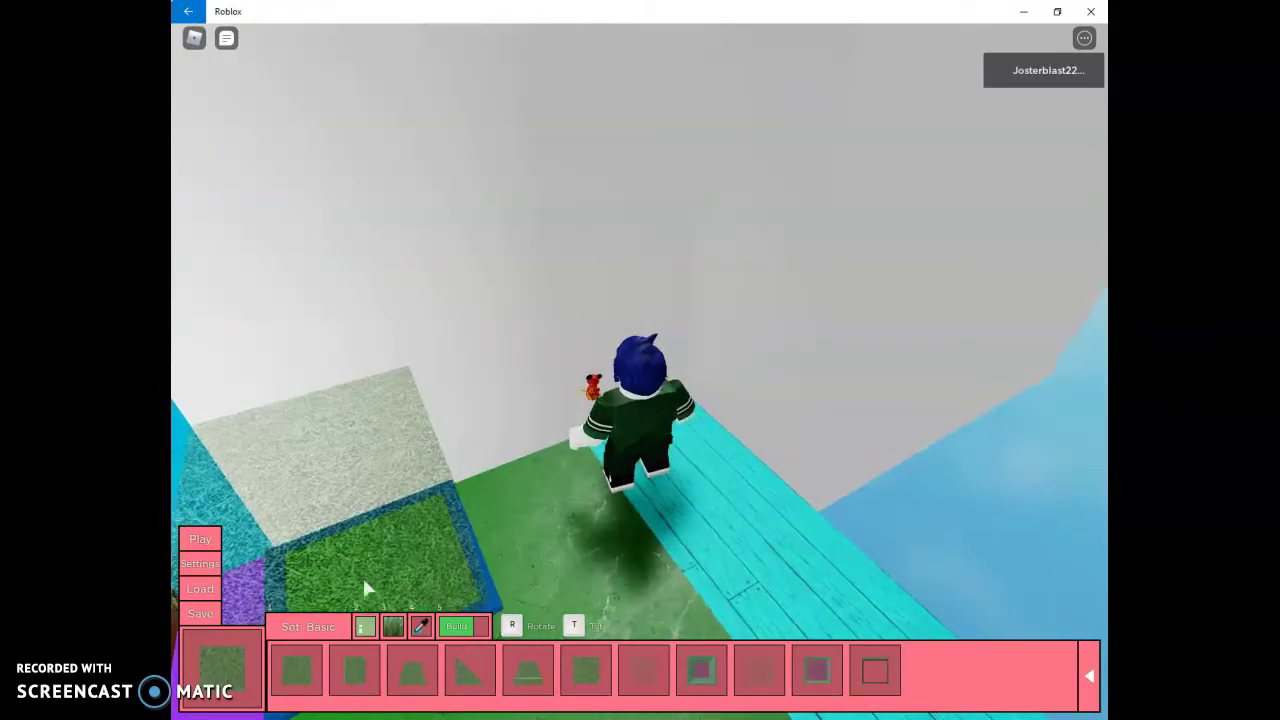
click(447, 630)
click(414, 563)
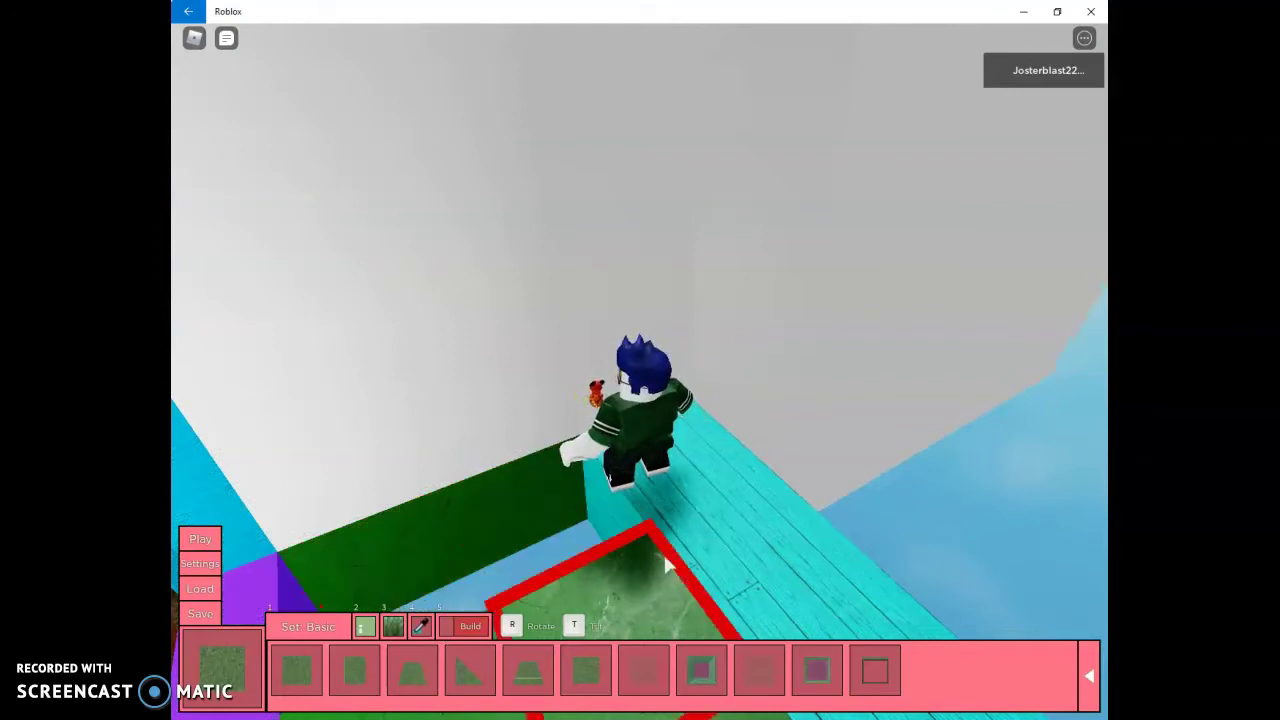
Step: Remove the stray green and cyan blocks around the enclosure
key(Left)
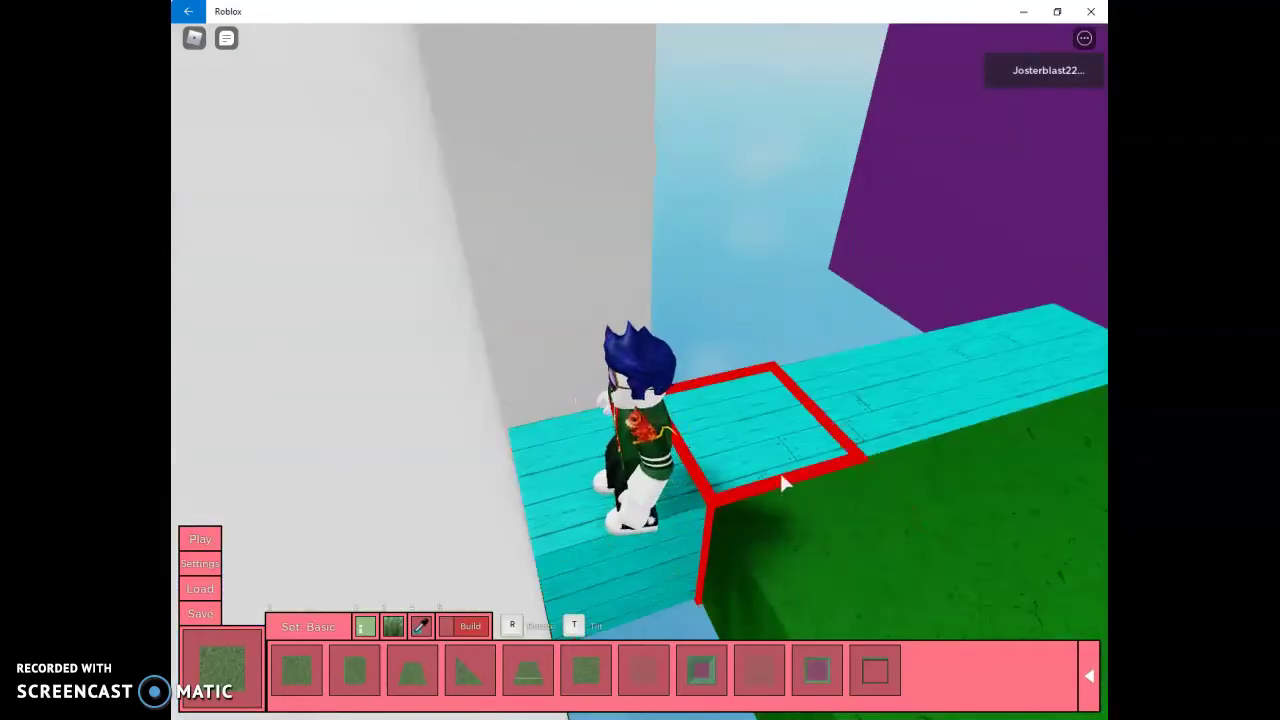
key(Left)
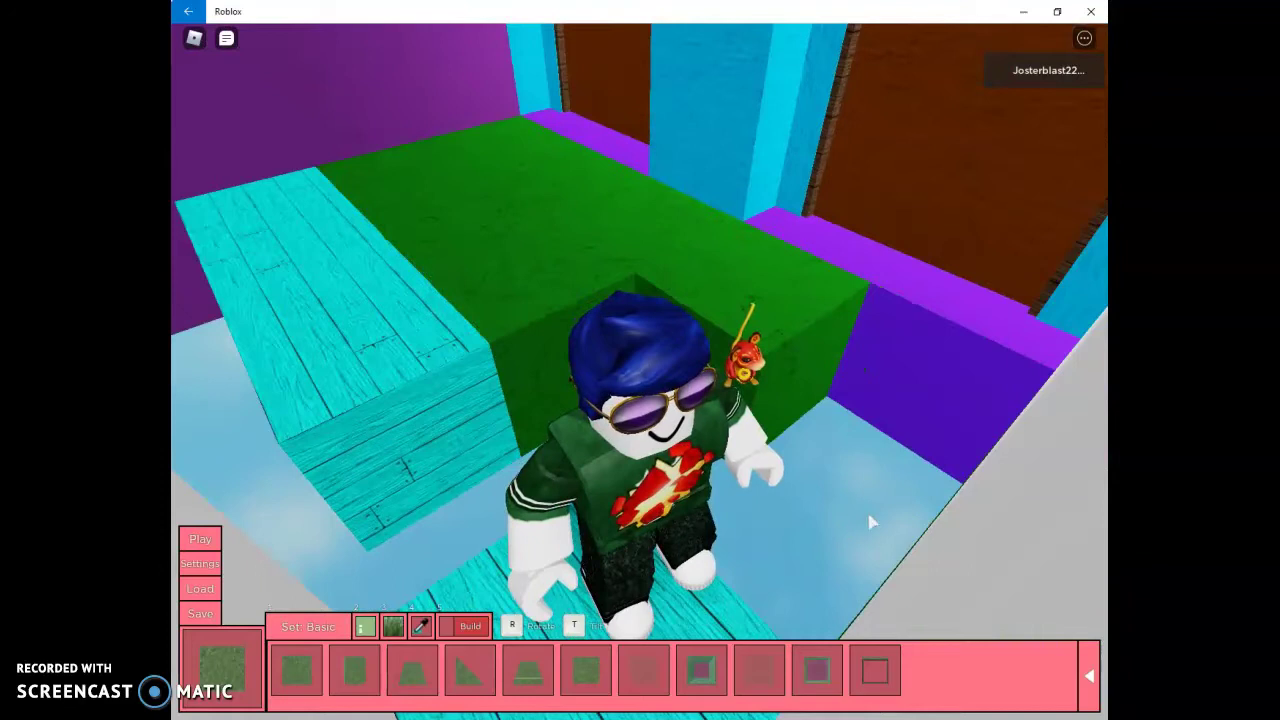
click(807, 365)
click(718, 307)
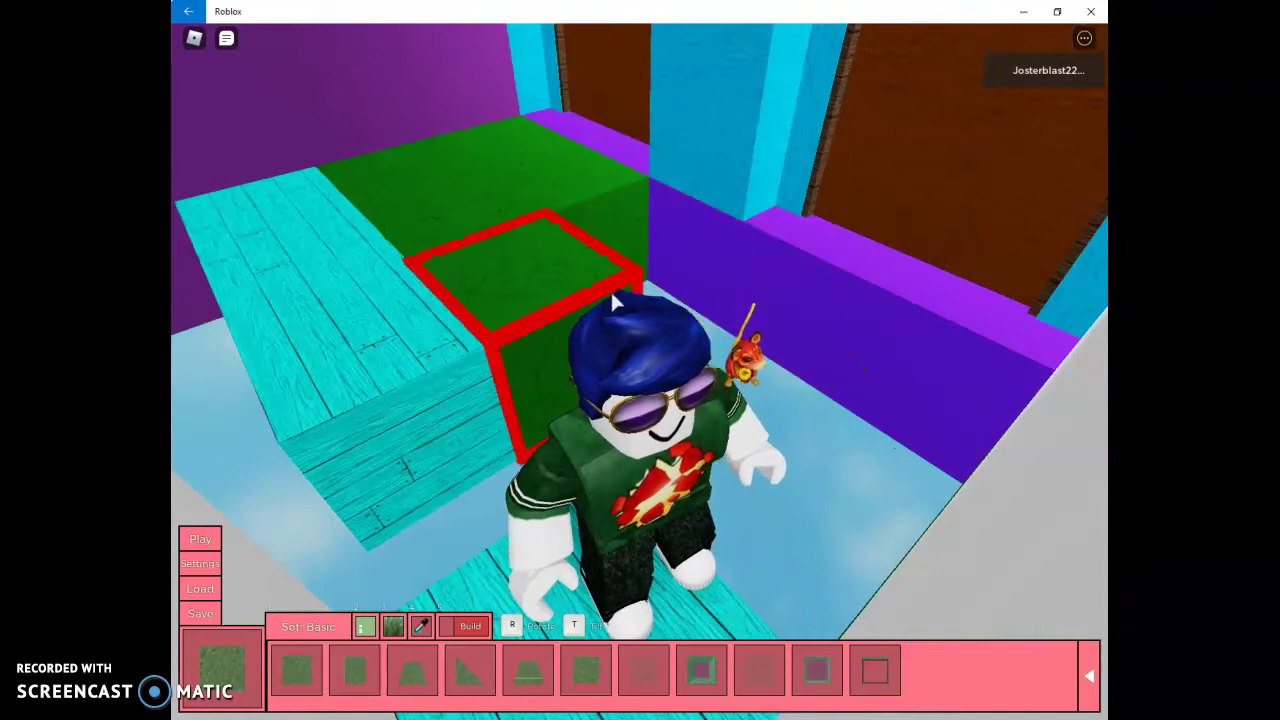
click(475, 316)
click(443, 349)
click(377, 277)
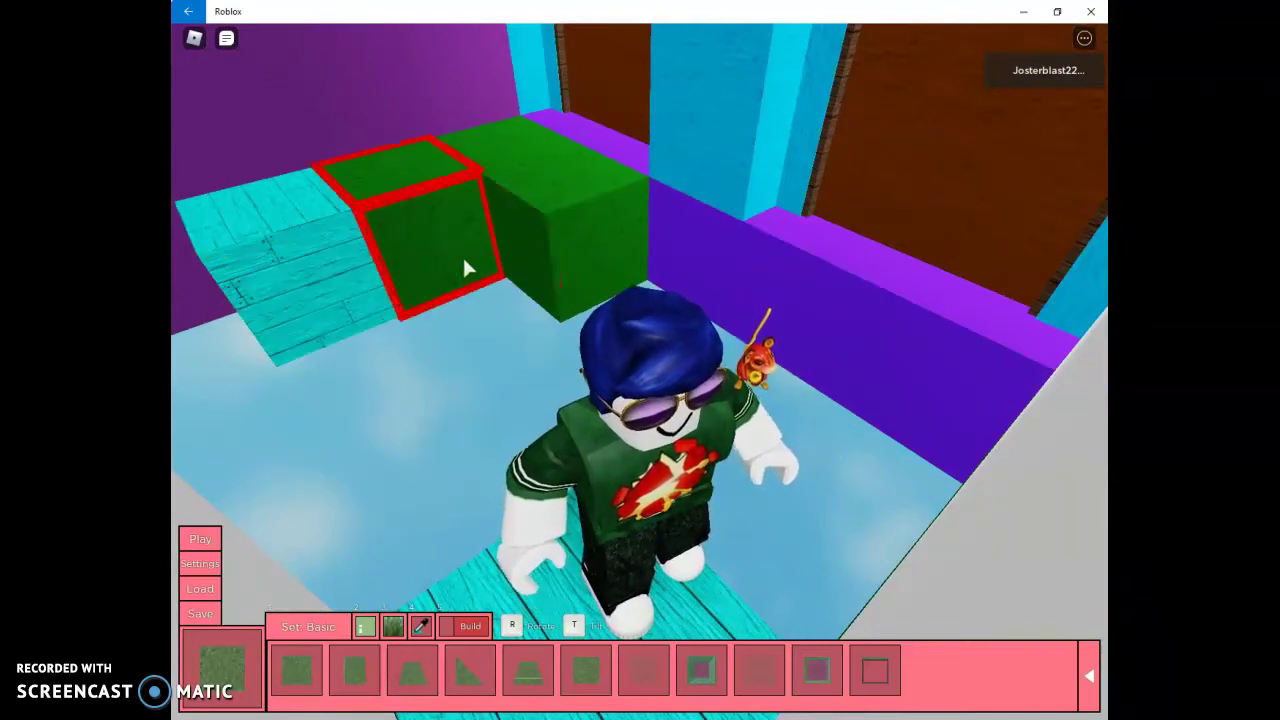
click(530, 265)
click(350, 262)
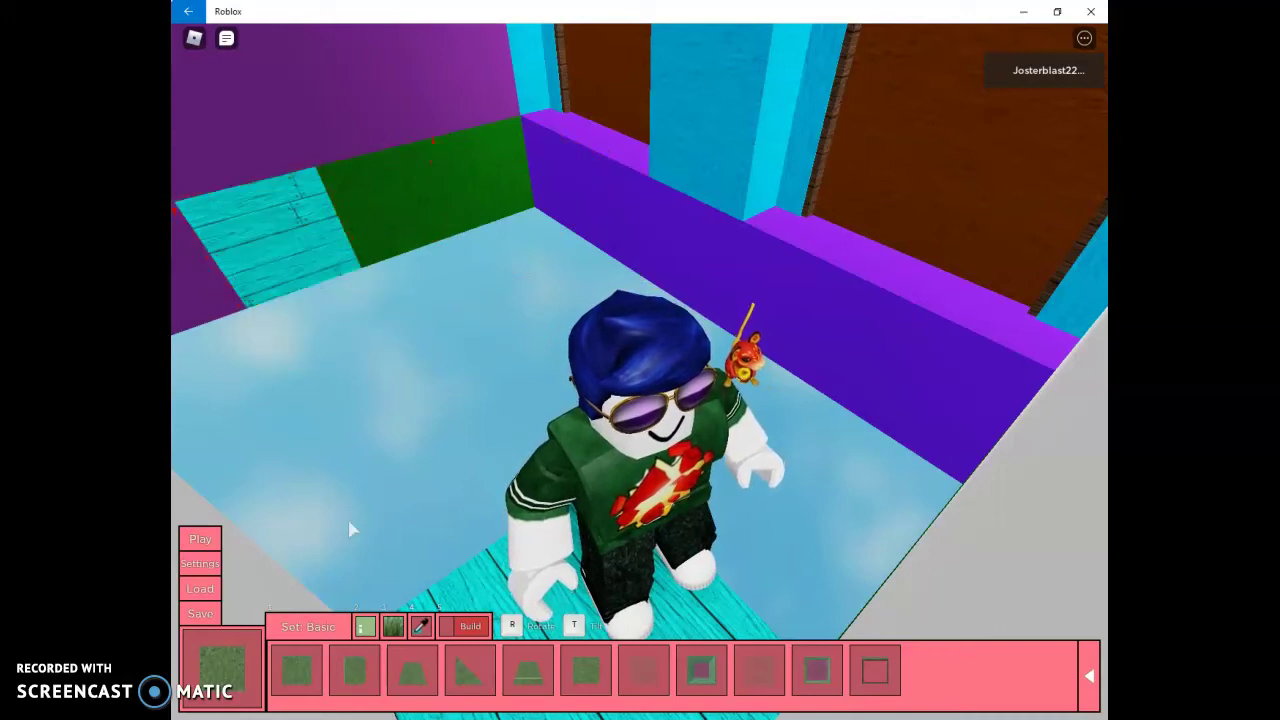
Step: Lay grass blocks across the floor toward the pillar, covering the light-blue floor
click(470, 627)
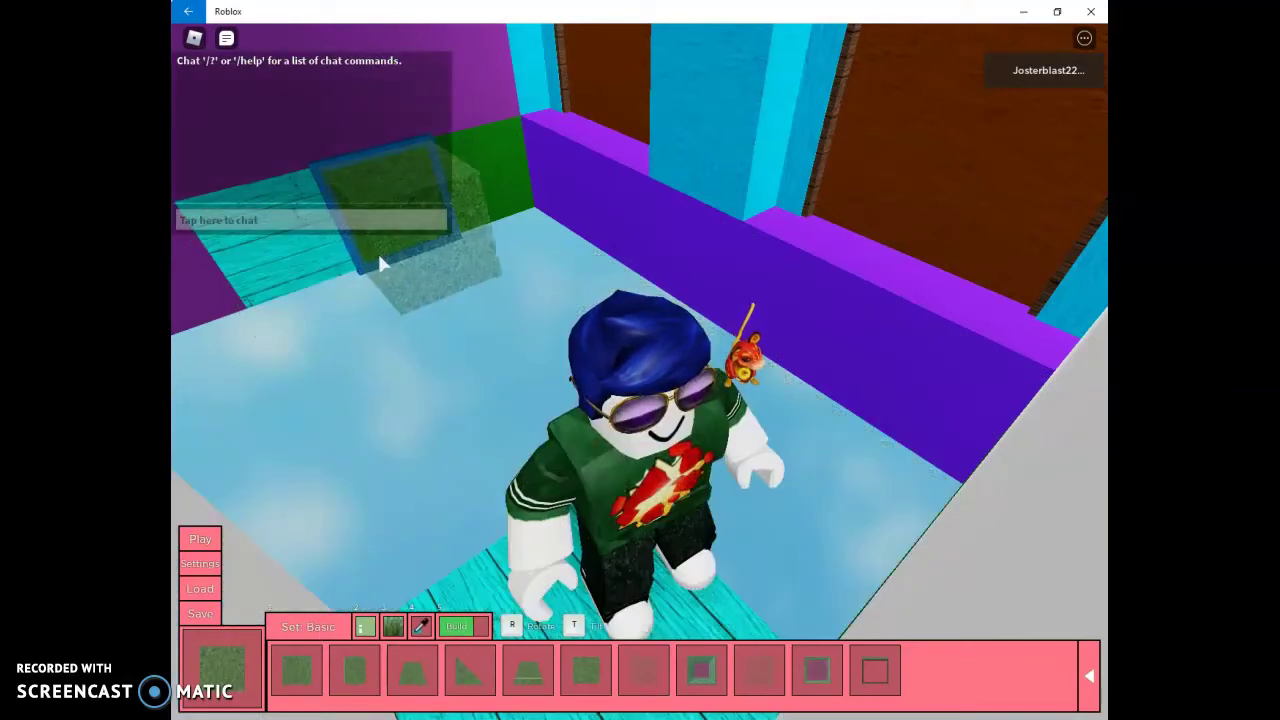
click(320, 252)
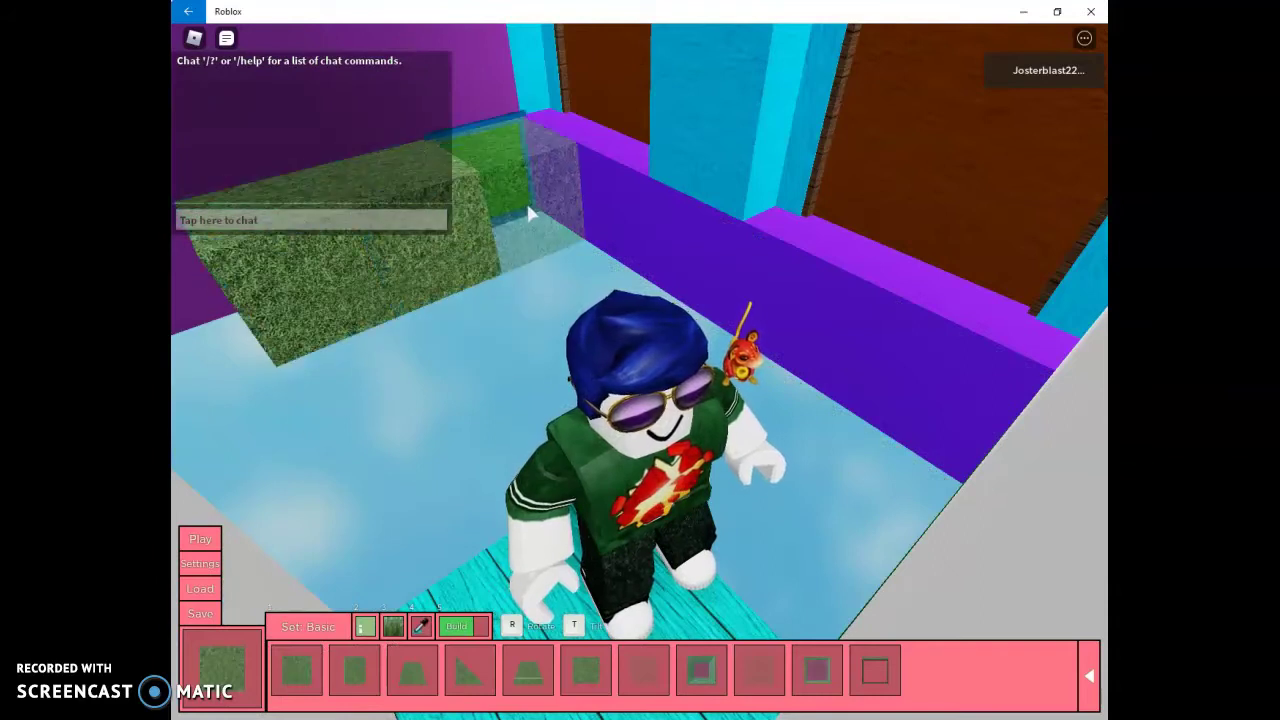
click(536, 213)
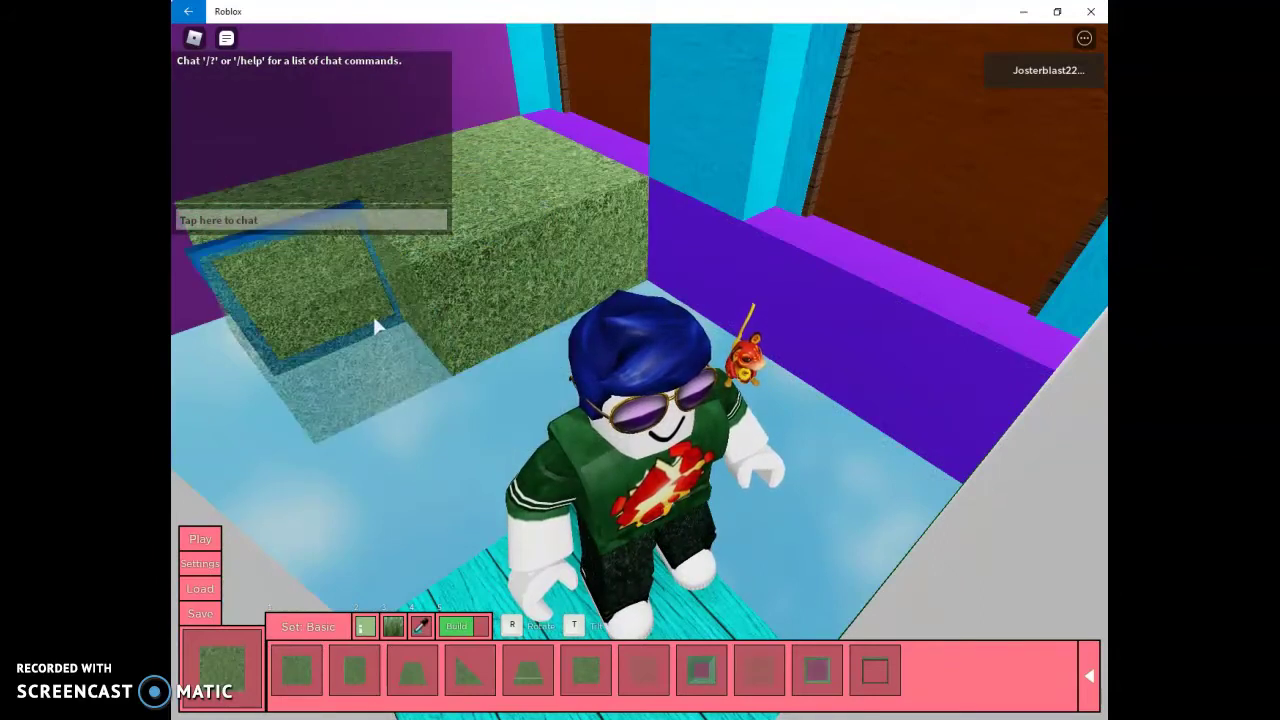
click(390, 353)
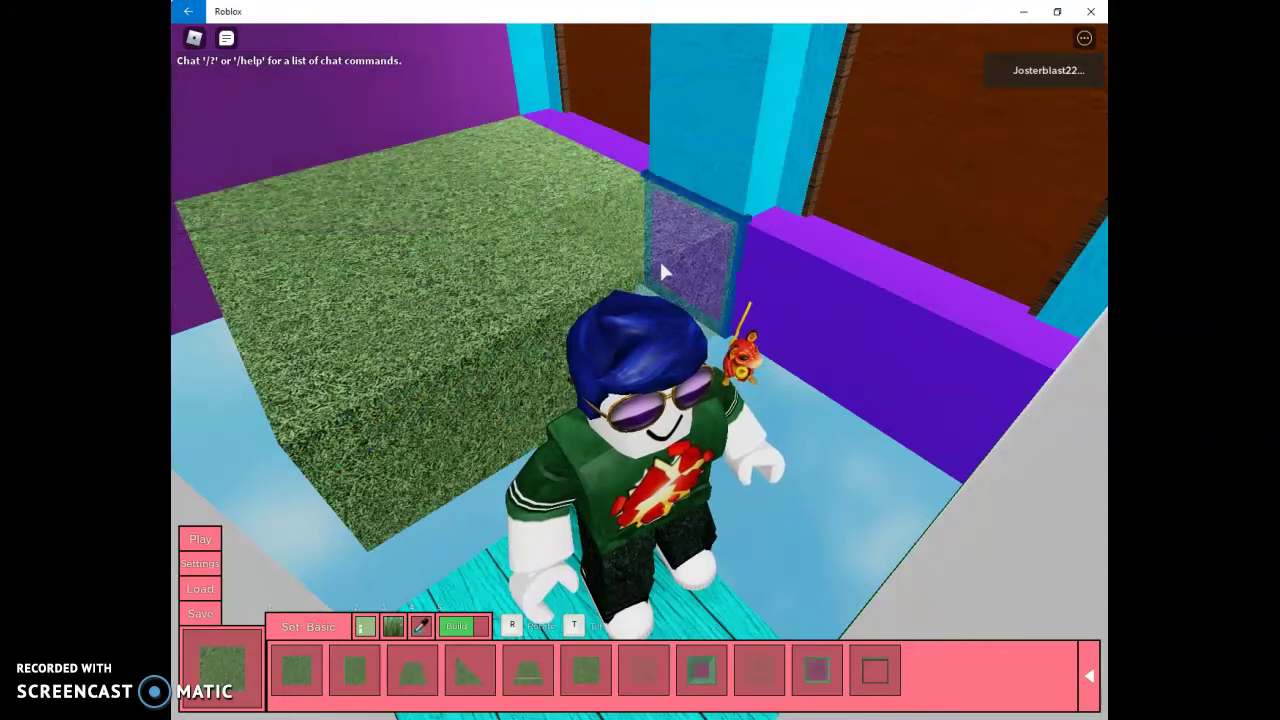
click(822, 406)
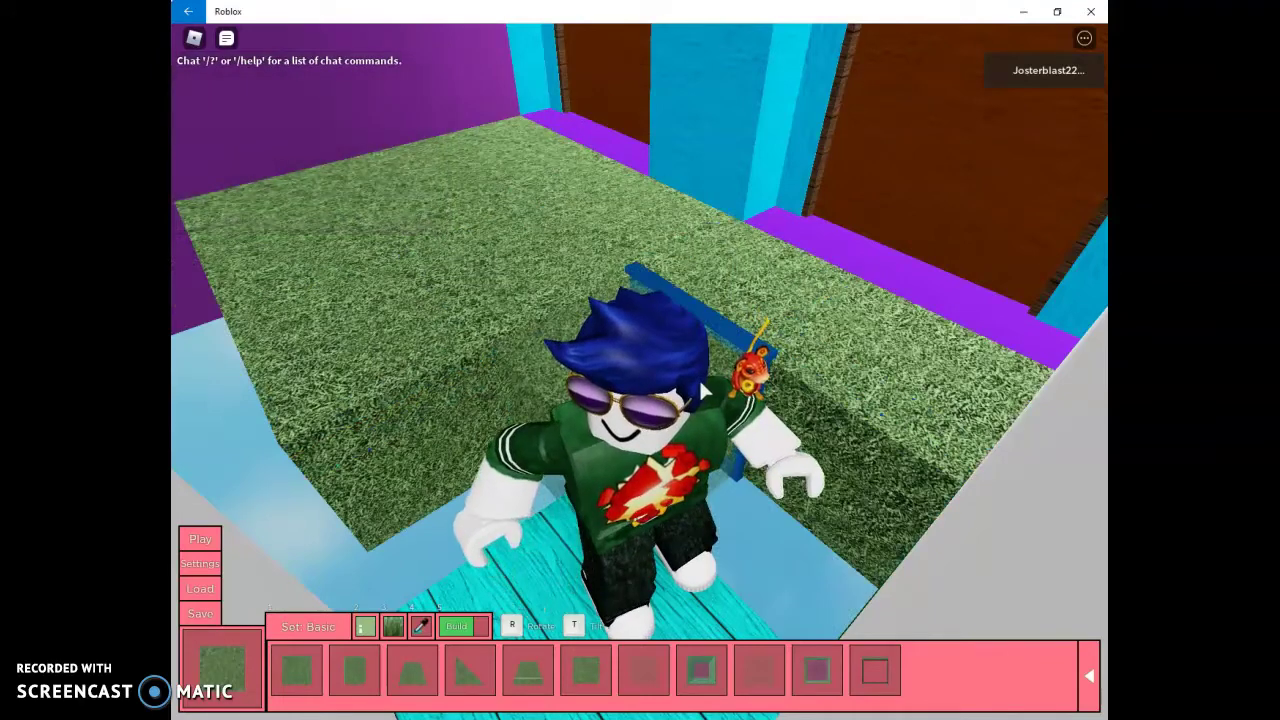
key(w)
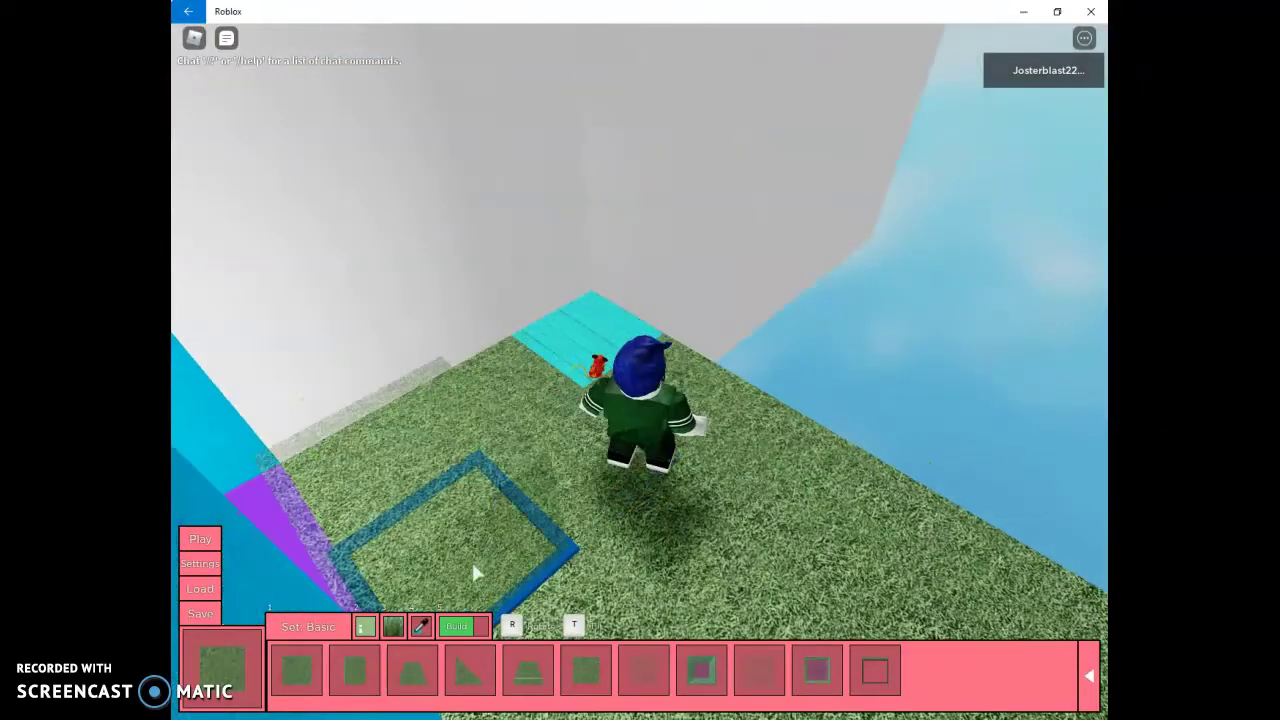
click(466, 626)
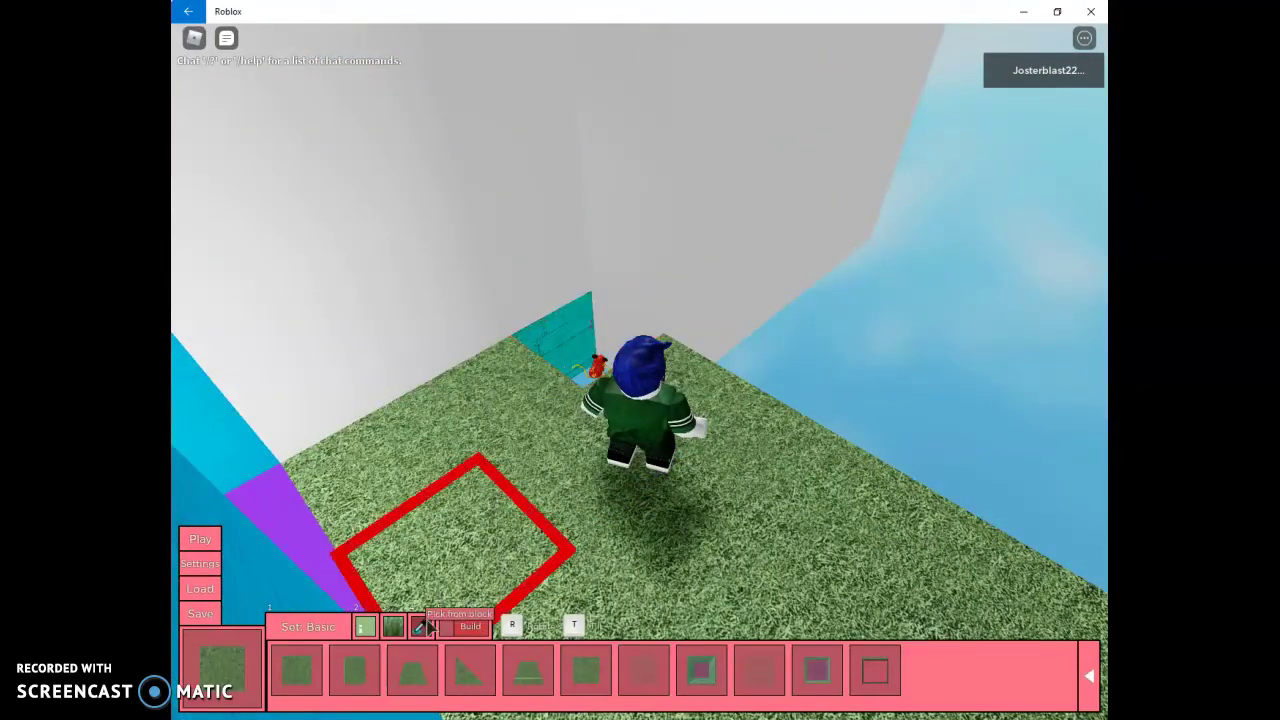
click(478, 626)
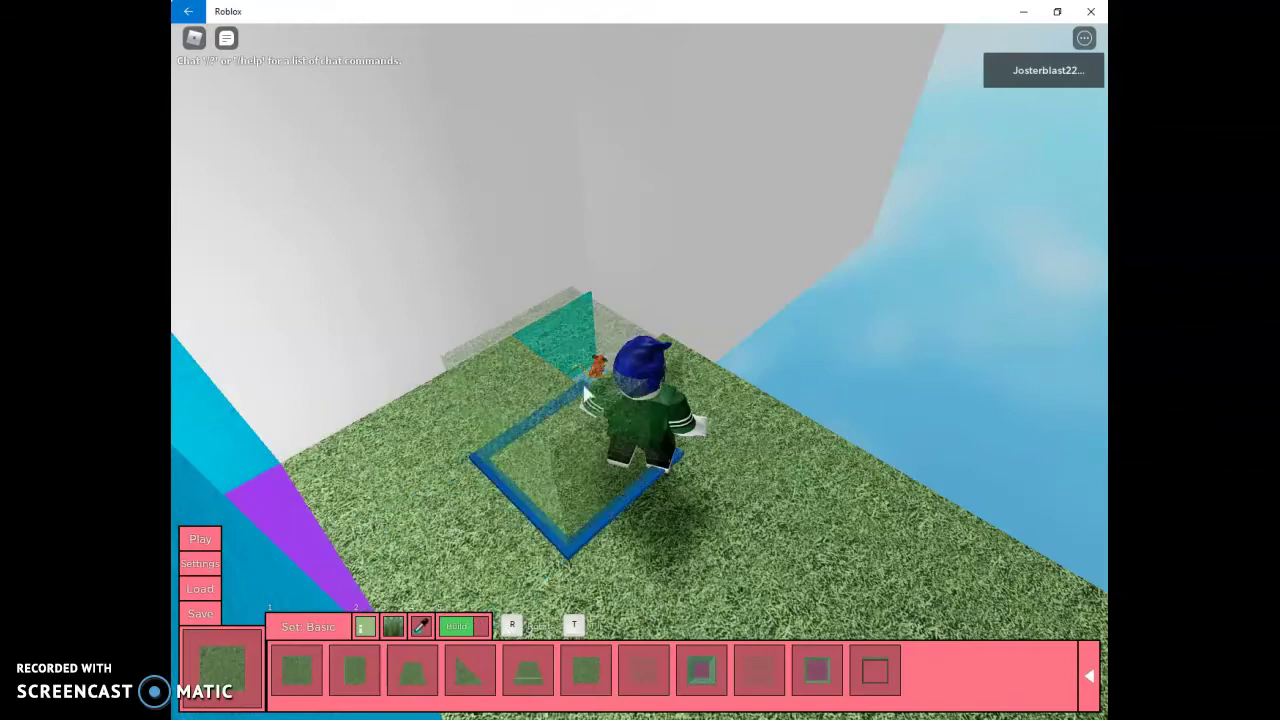
Step: Add grass blocks beside the platform and at its lower-left edge
key(Left)
key(Left)
key(Left)
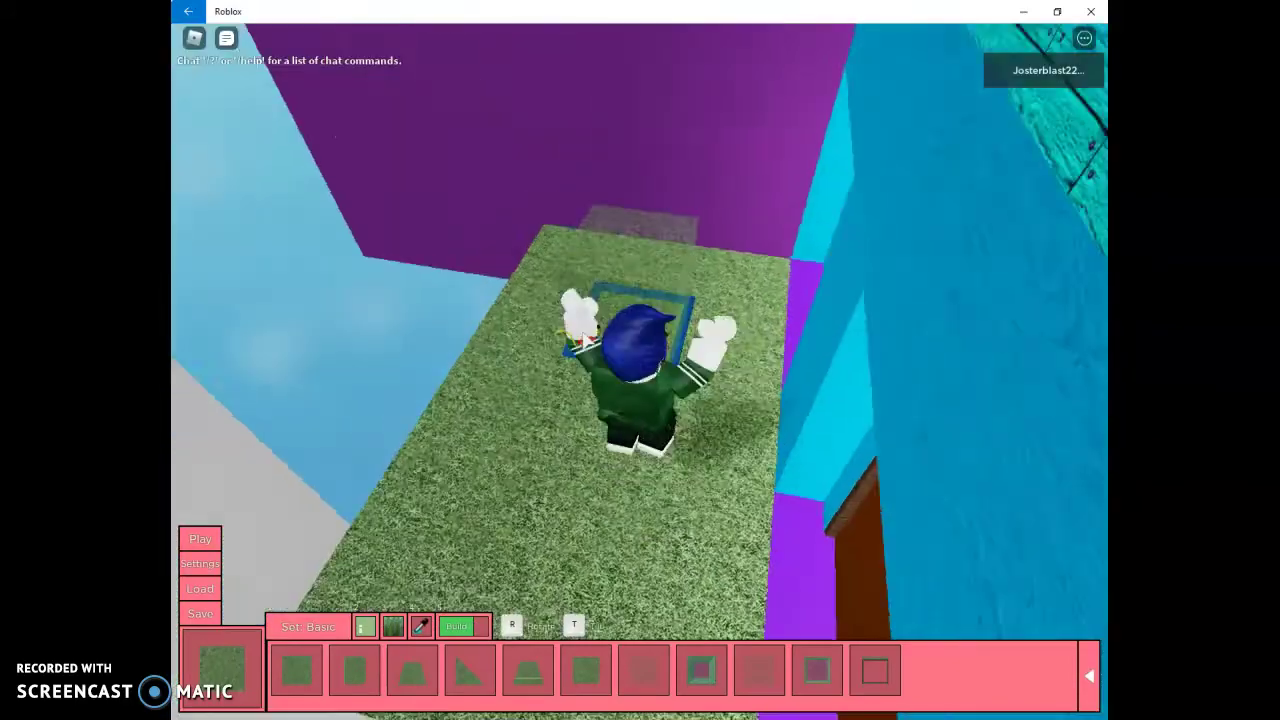
key(Left)
key(Left)
key(Left)
key(Left)
key(Left)
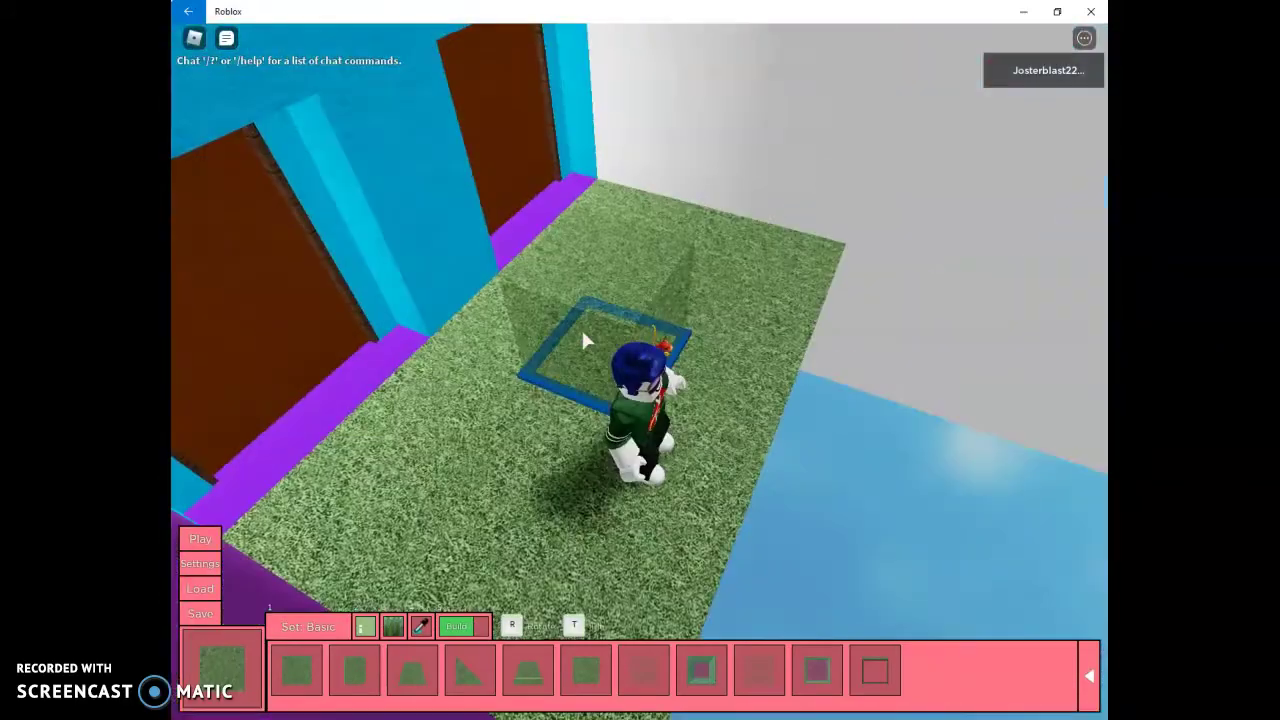
key(Right)
key(Right)
key(Right)
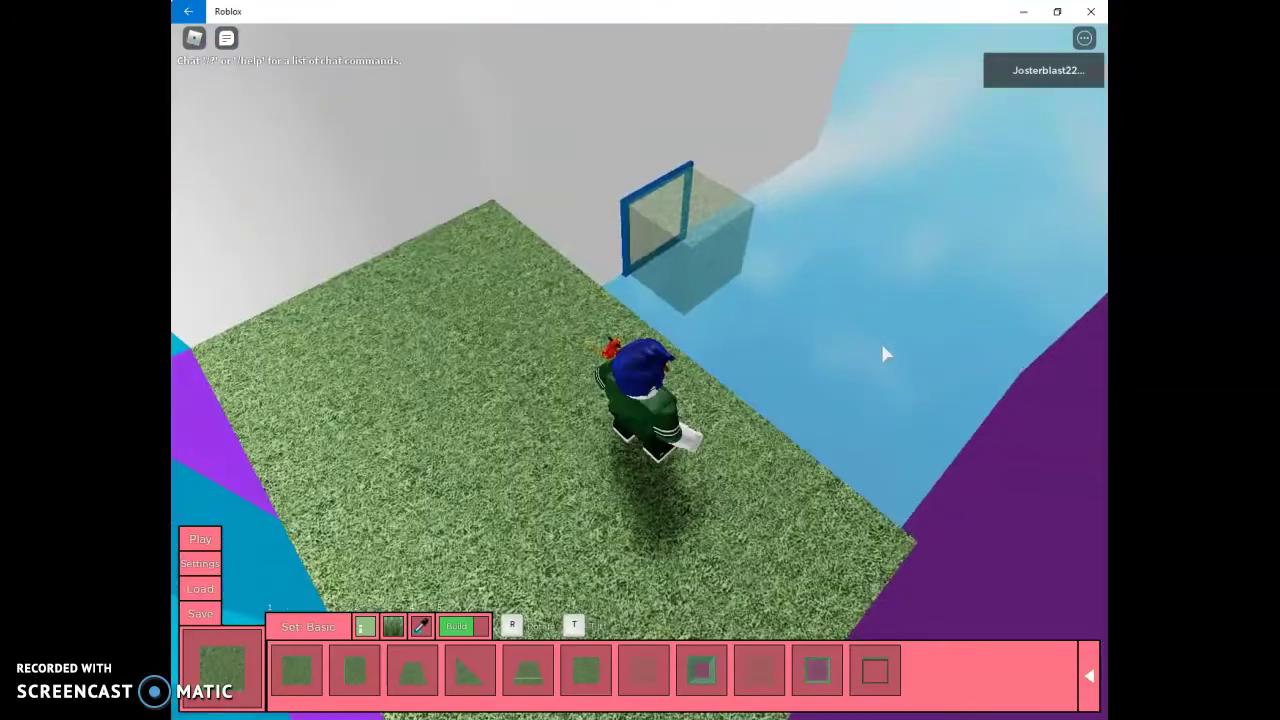
key(Left)
key(Left)
key(Left)
key(Left)
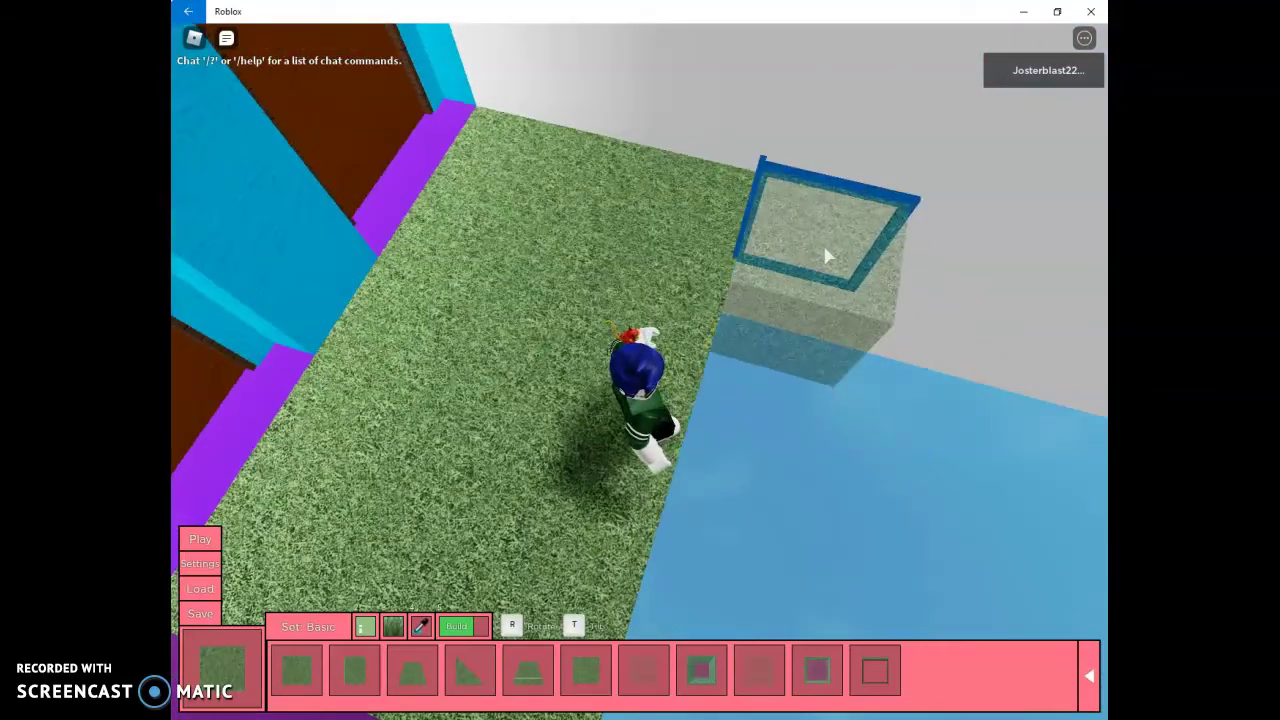
key(Left)
key(Left)
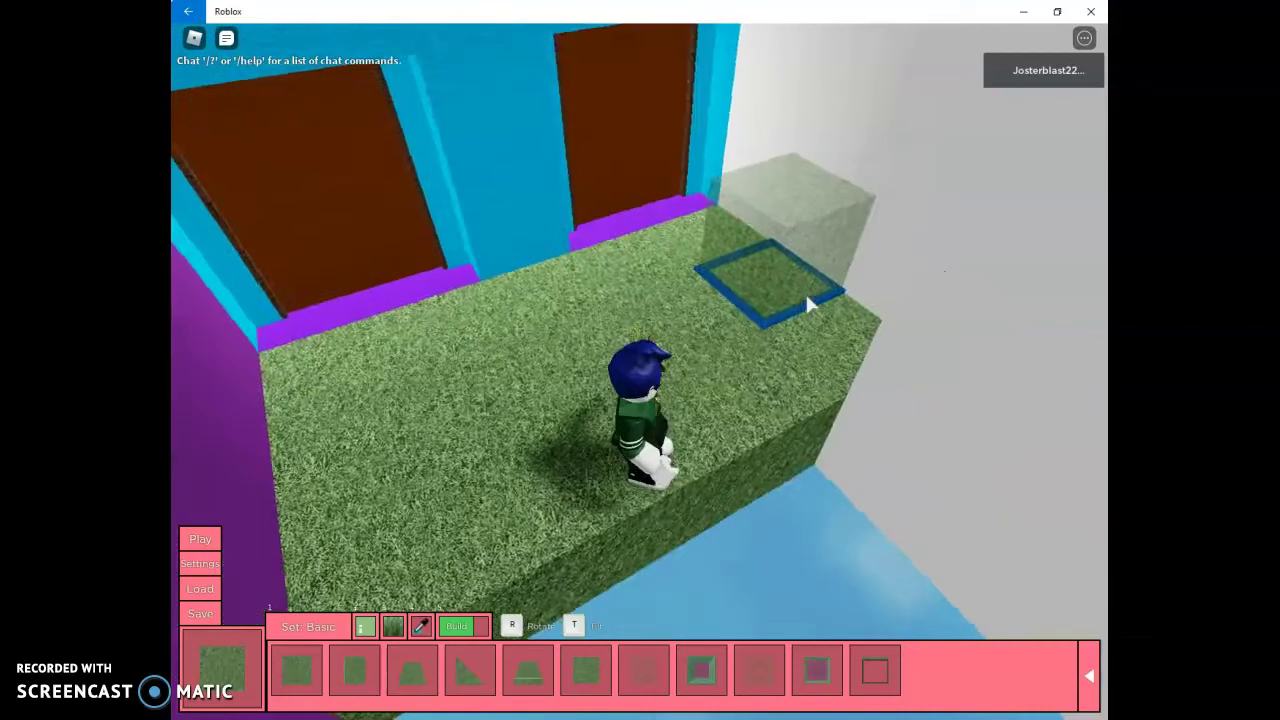
key(Left)
key(Left)
click(791, 526)
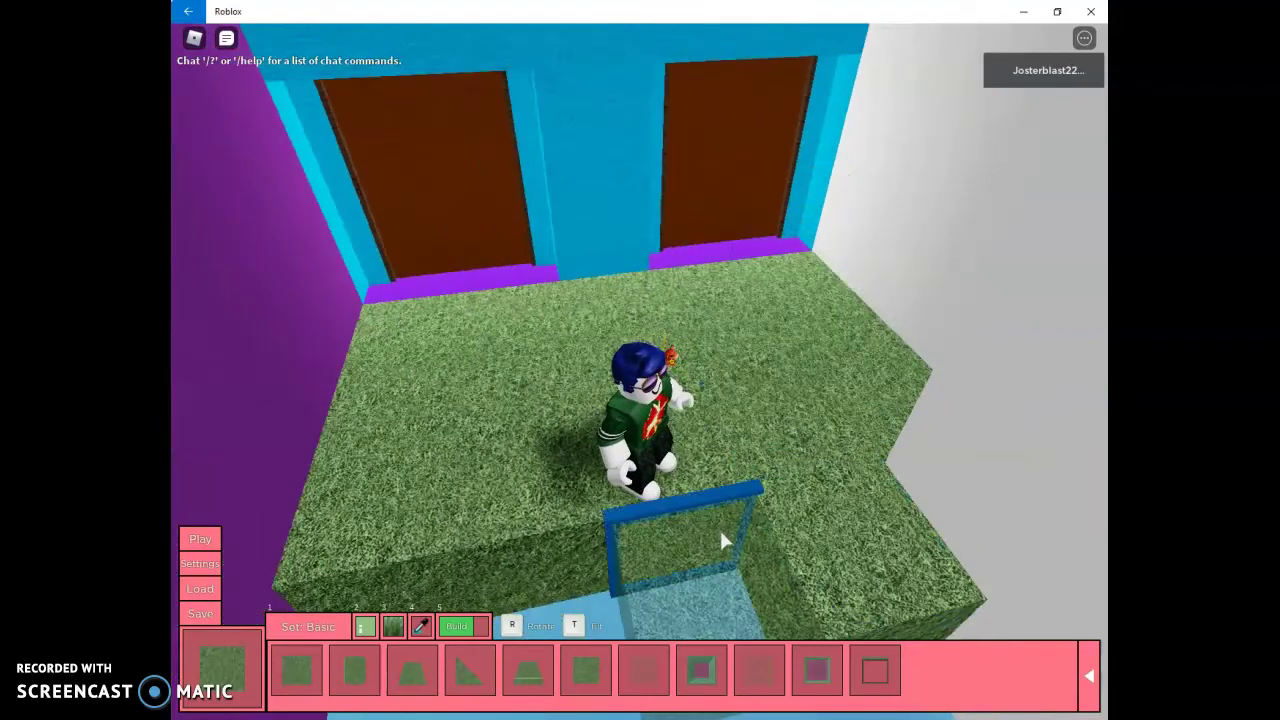
scroll(694, 499, down, 2)
scroll(650, 530, down, 2)
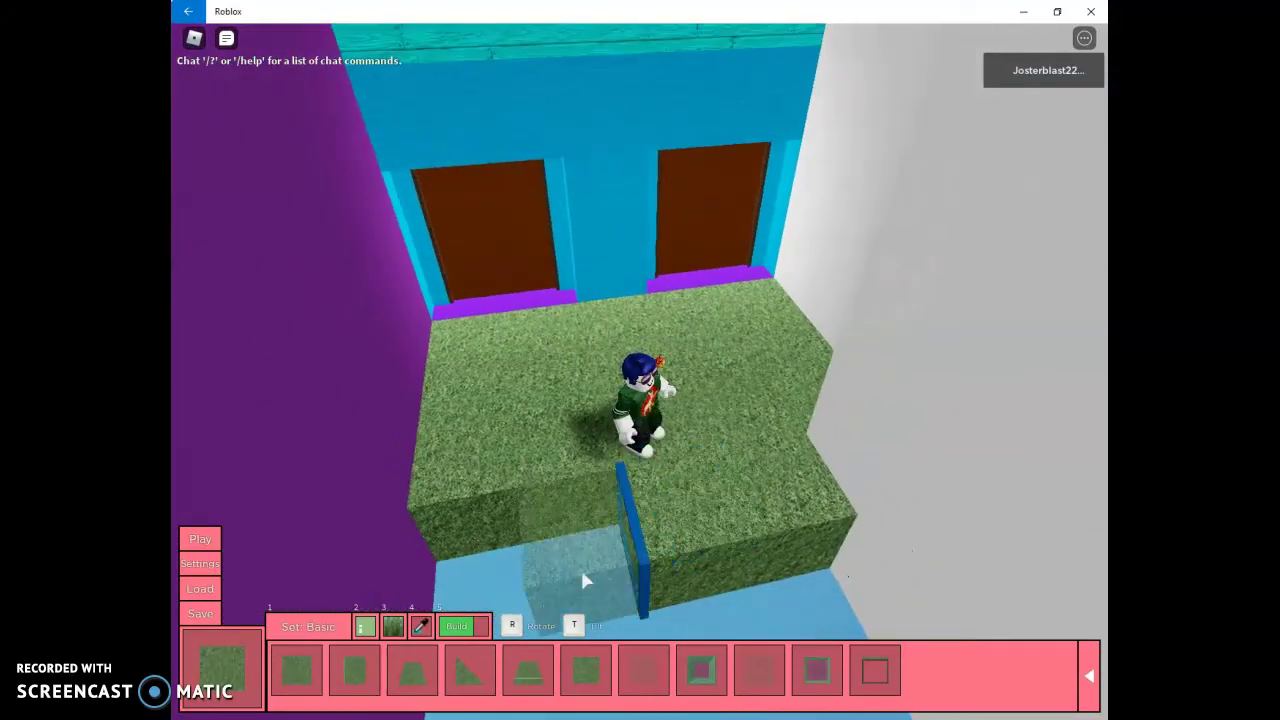
scroll(520, 555, down, 2)
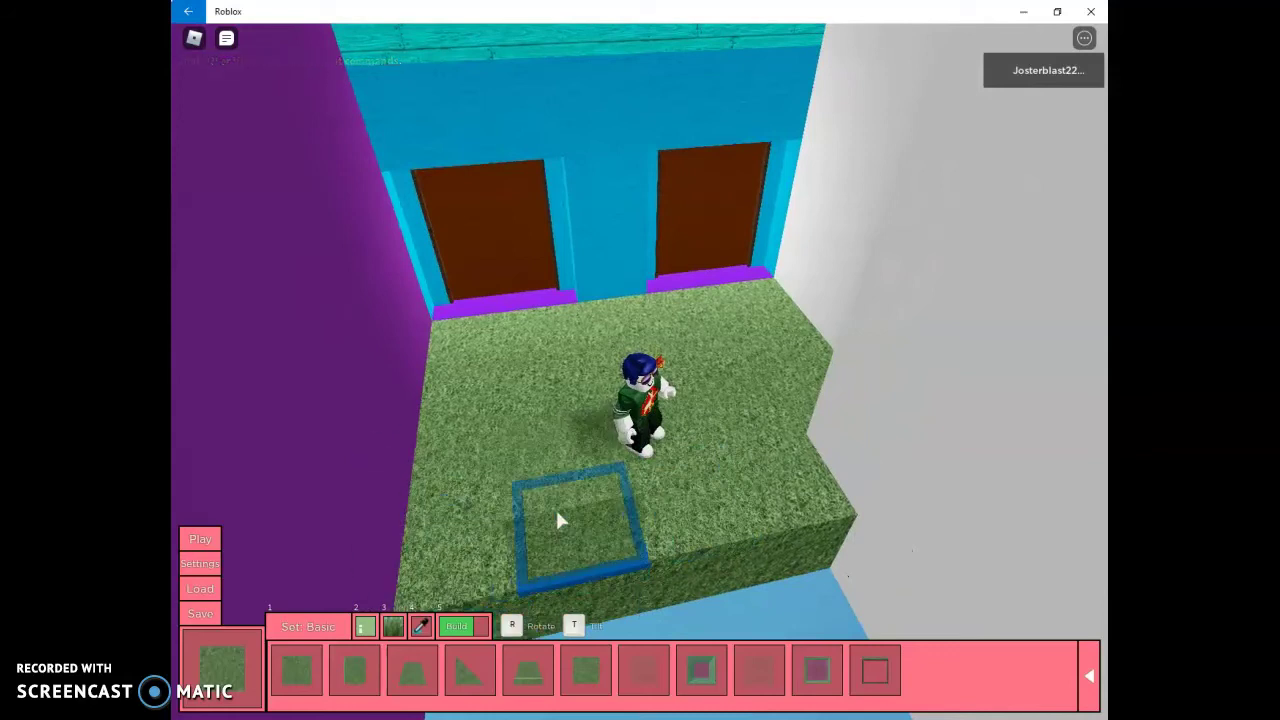
scroll(556, 512, down, 3)
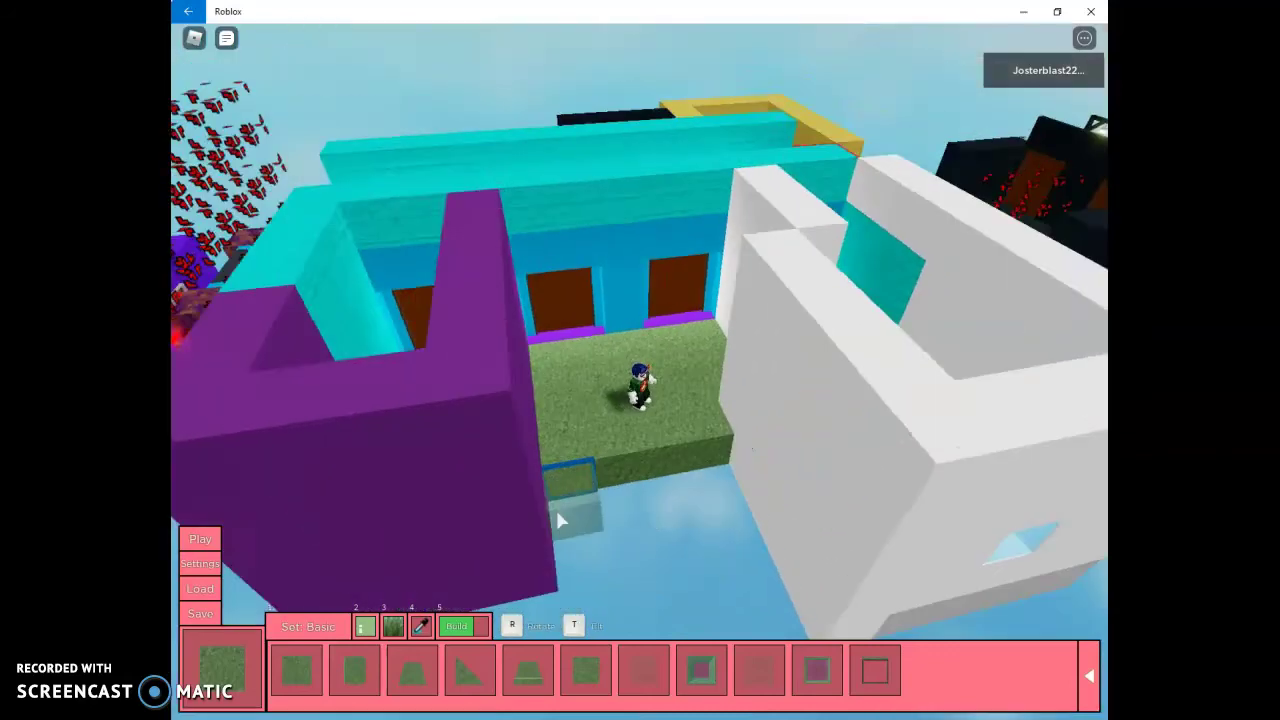
click(556, 510)
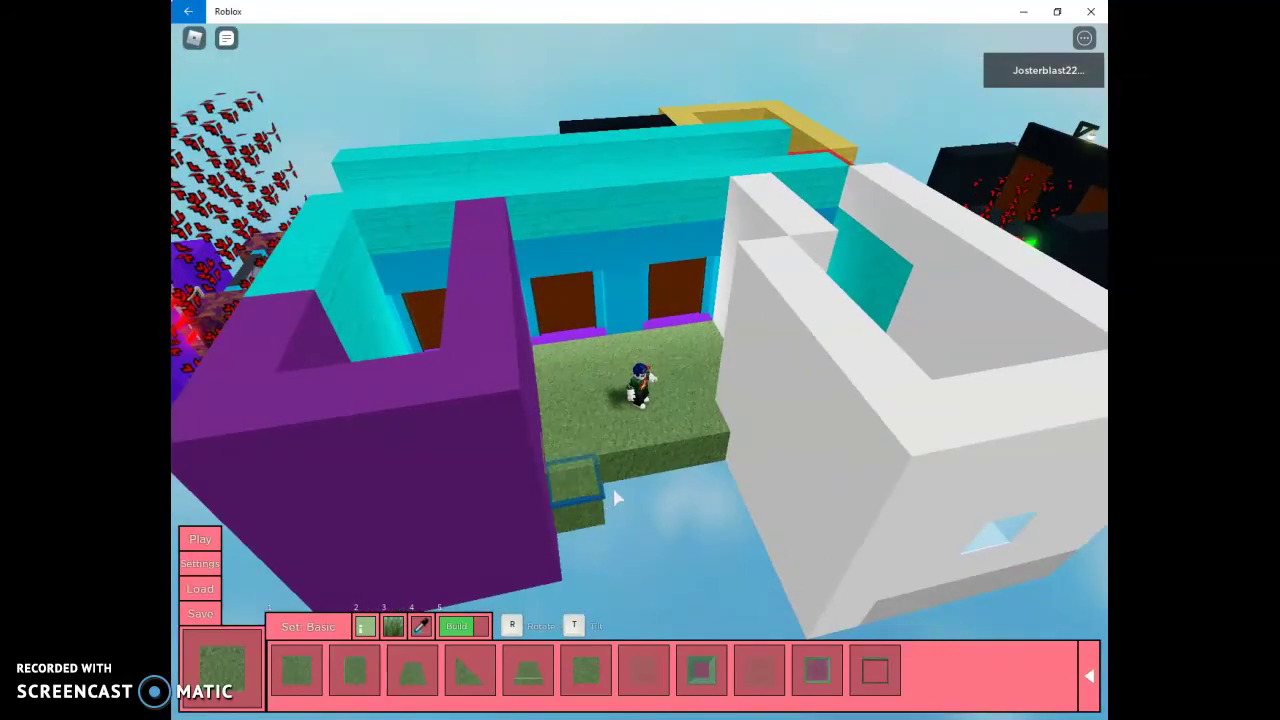
scroll(620, 478, up, 3)
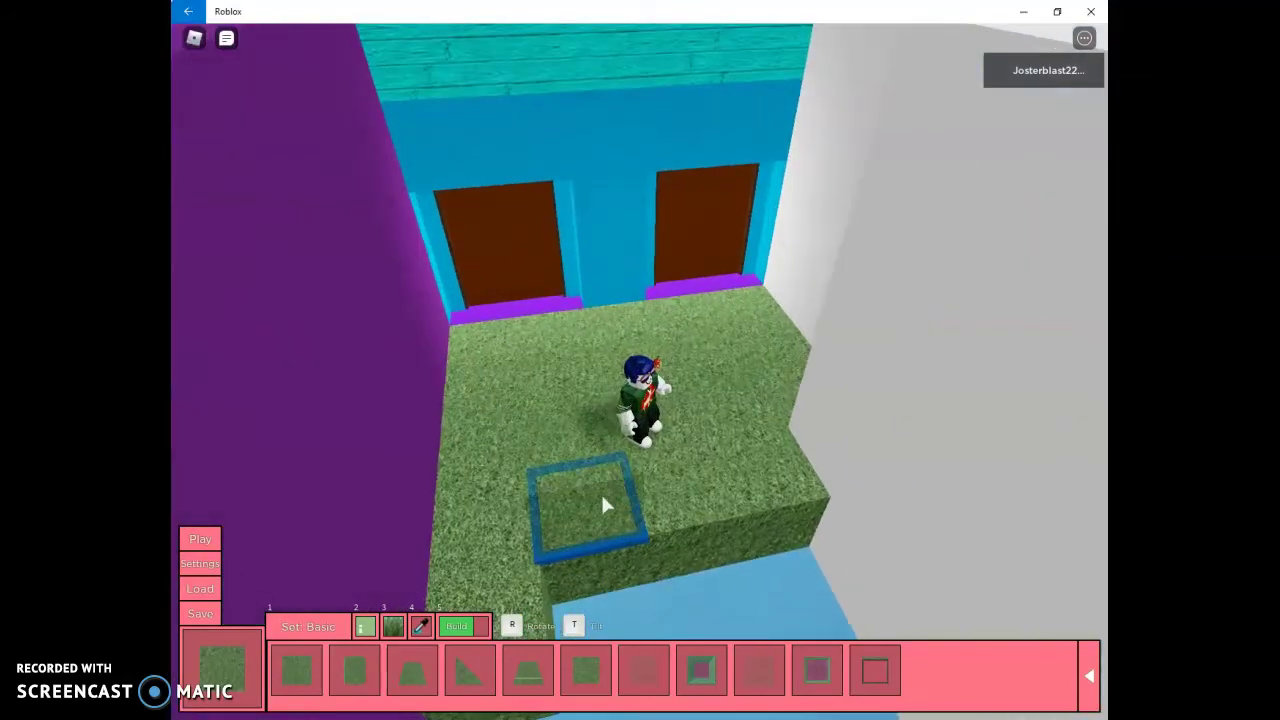
scroll(601, 497, down, 2)
scroll(601, 497, up, 3)
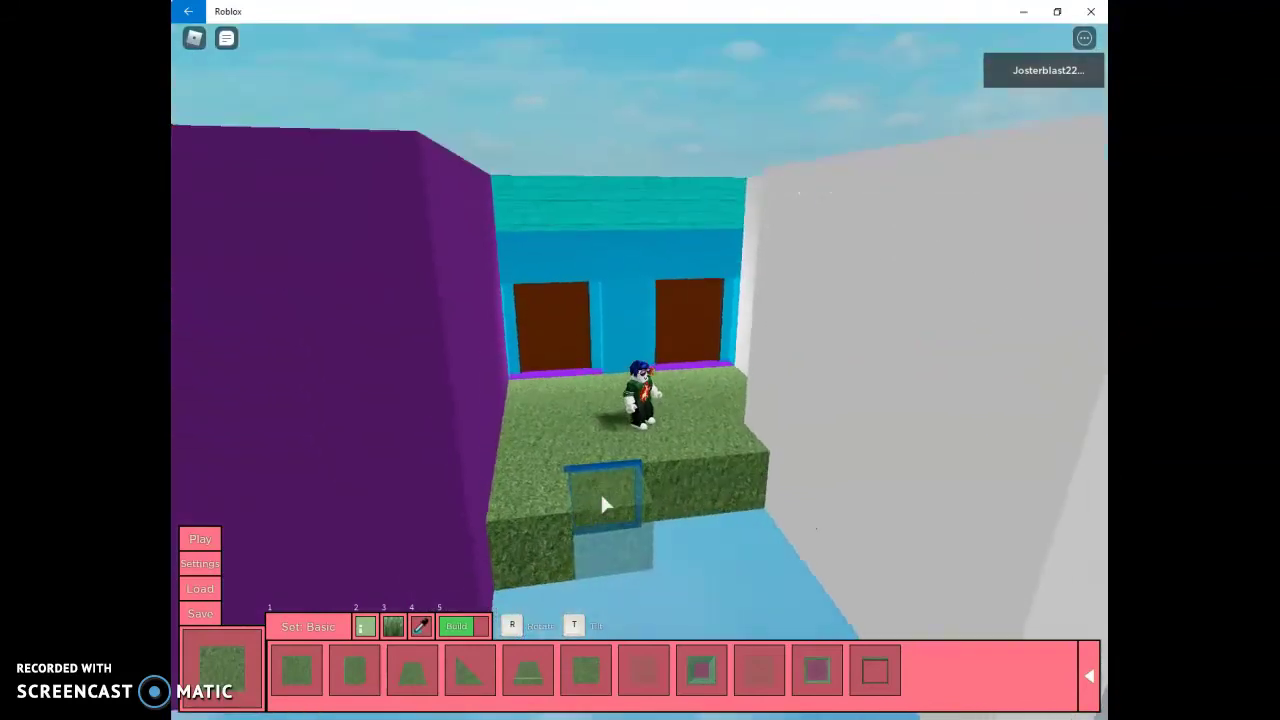
Step: Fill the platform's front edge with a row of grass blocks
click(603, 505)
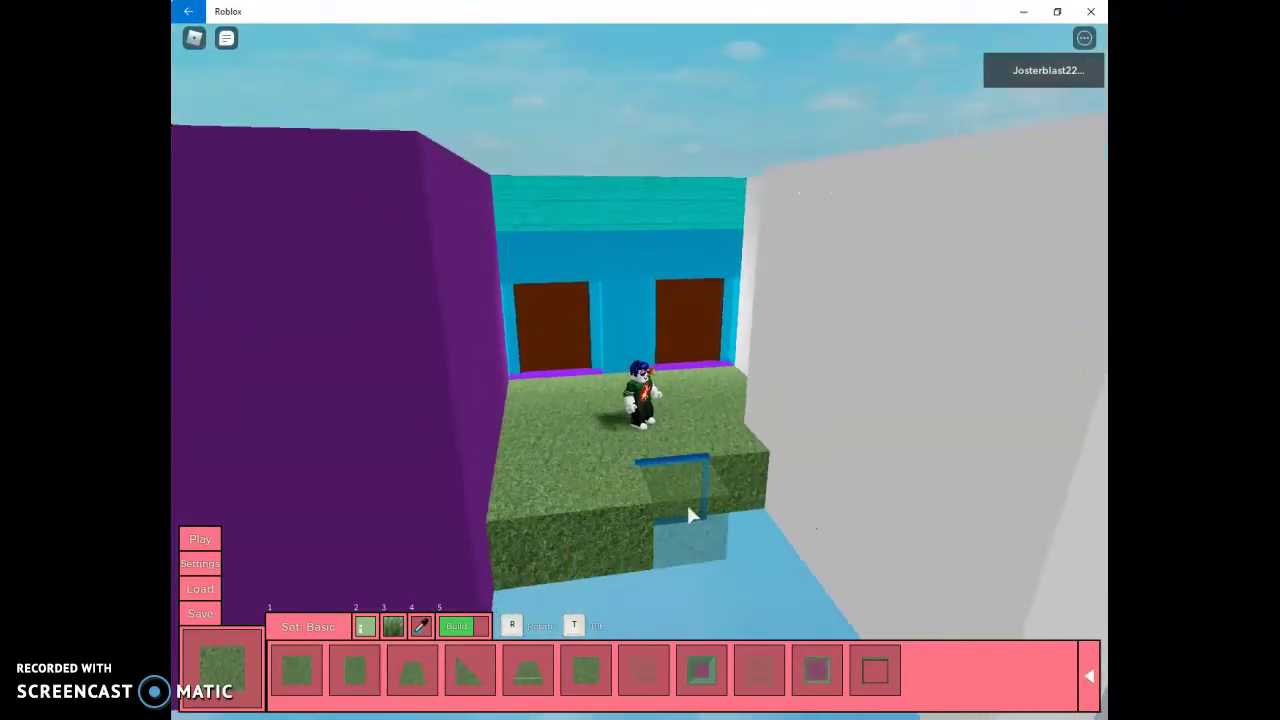
click(751, 515)
click(700, 545)
click(640, 546)
click(555, 556)
scroll(640, 515, down, 3)
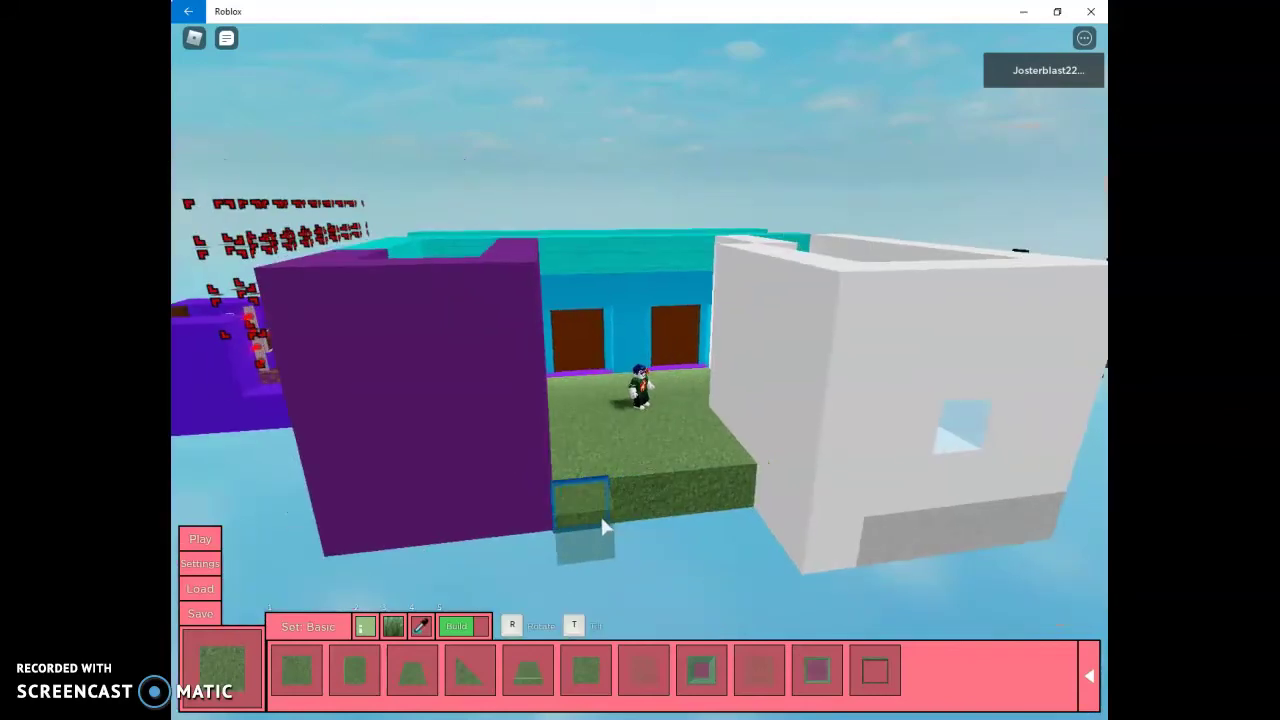
click(600, 514)
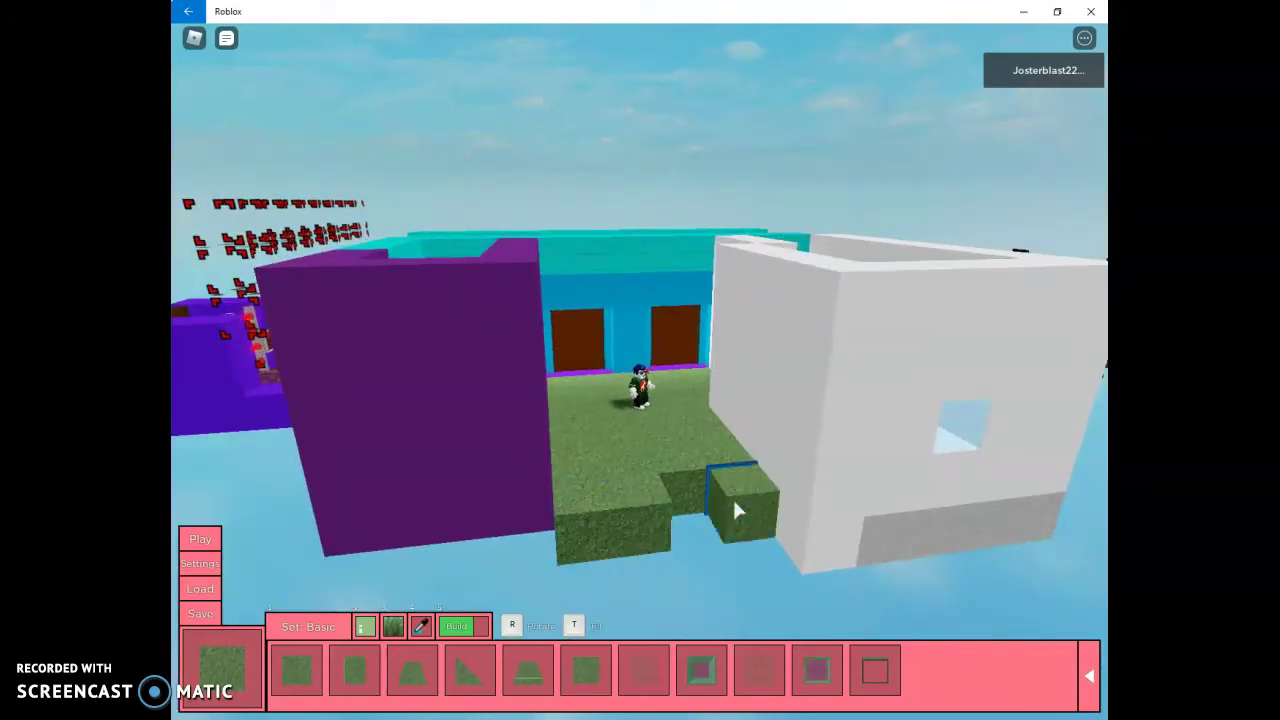
click(733, 500)
scroll(693, 505, up, 5)
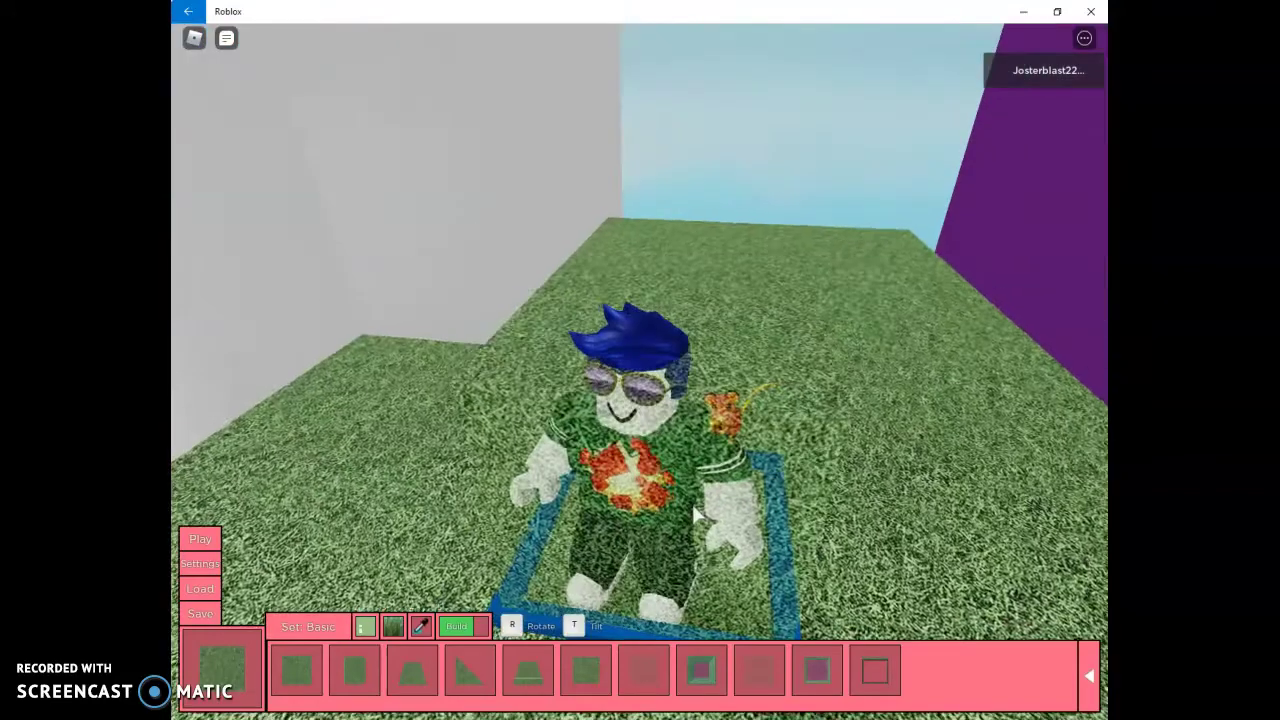
Step: Select the TrashCan from Decoration and place it on the grass by the grey wall
key(w)
click(312, 626)
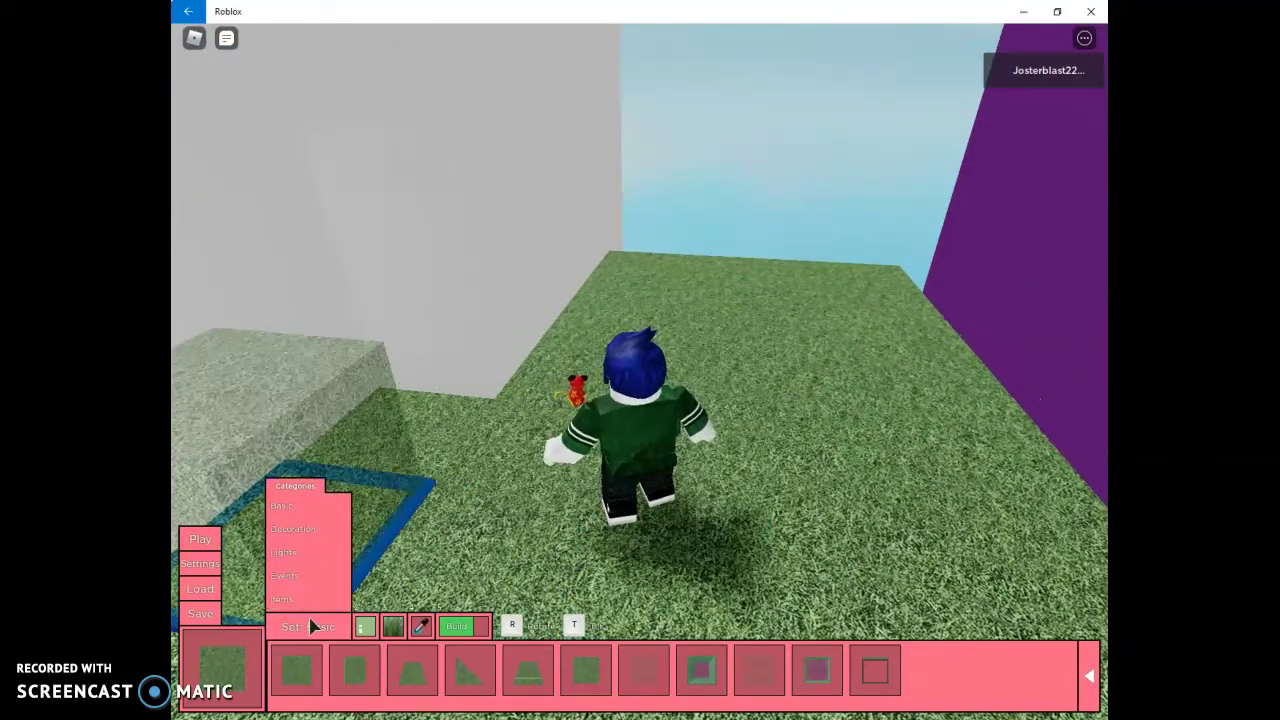
click(292, 529)
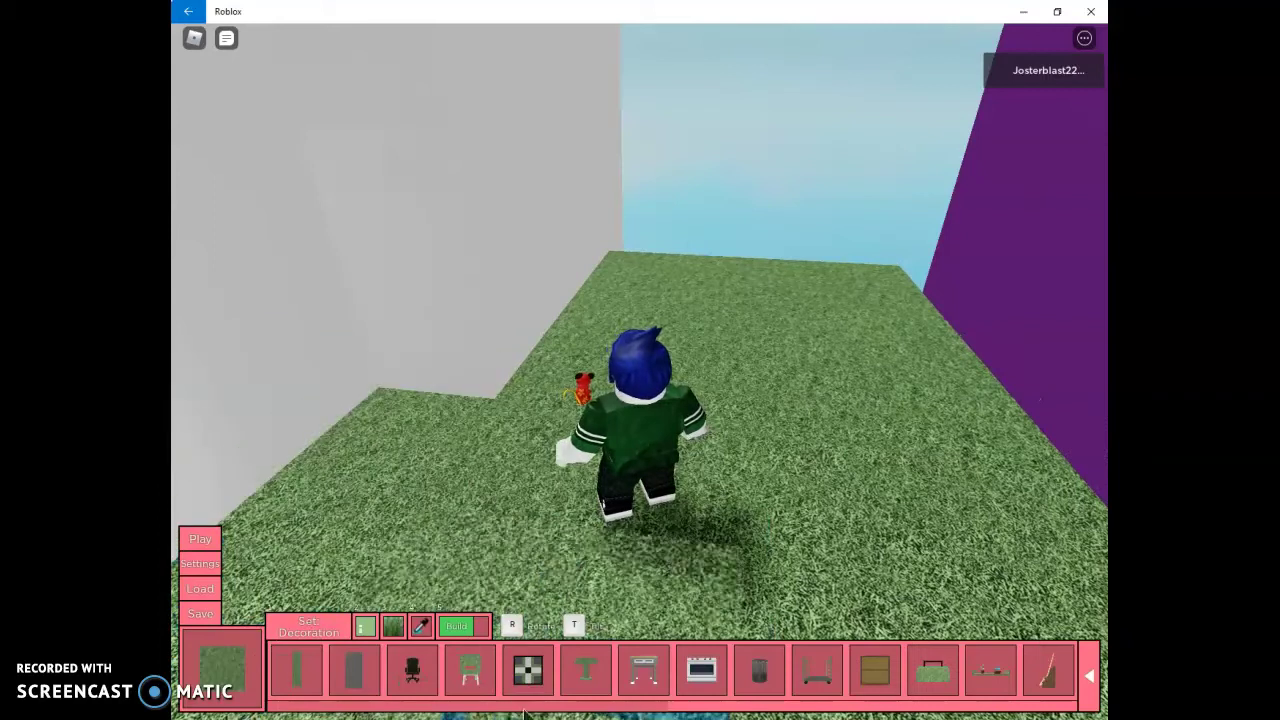
click(750, 678)
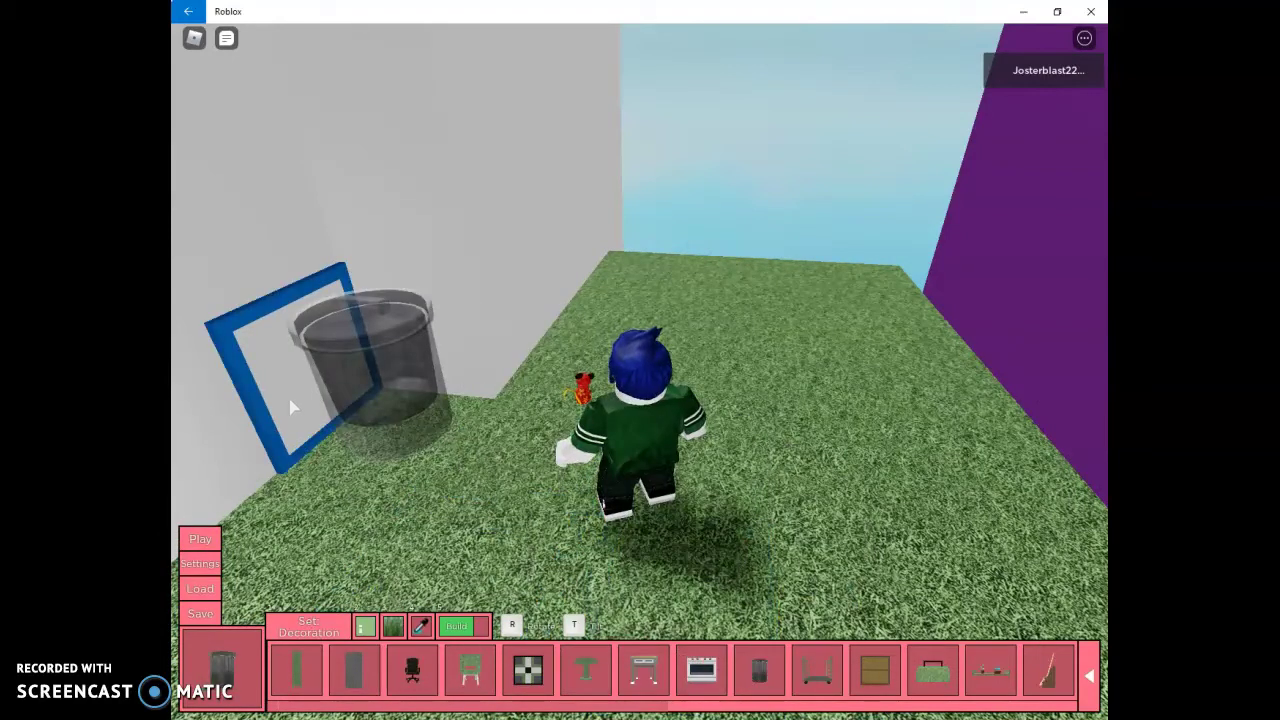
click(291, 407)
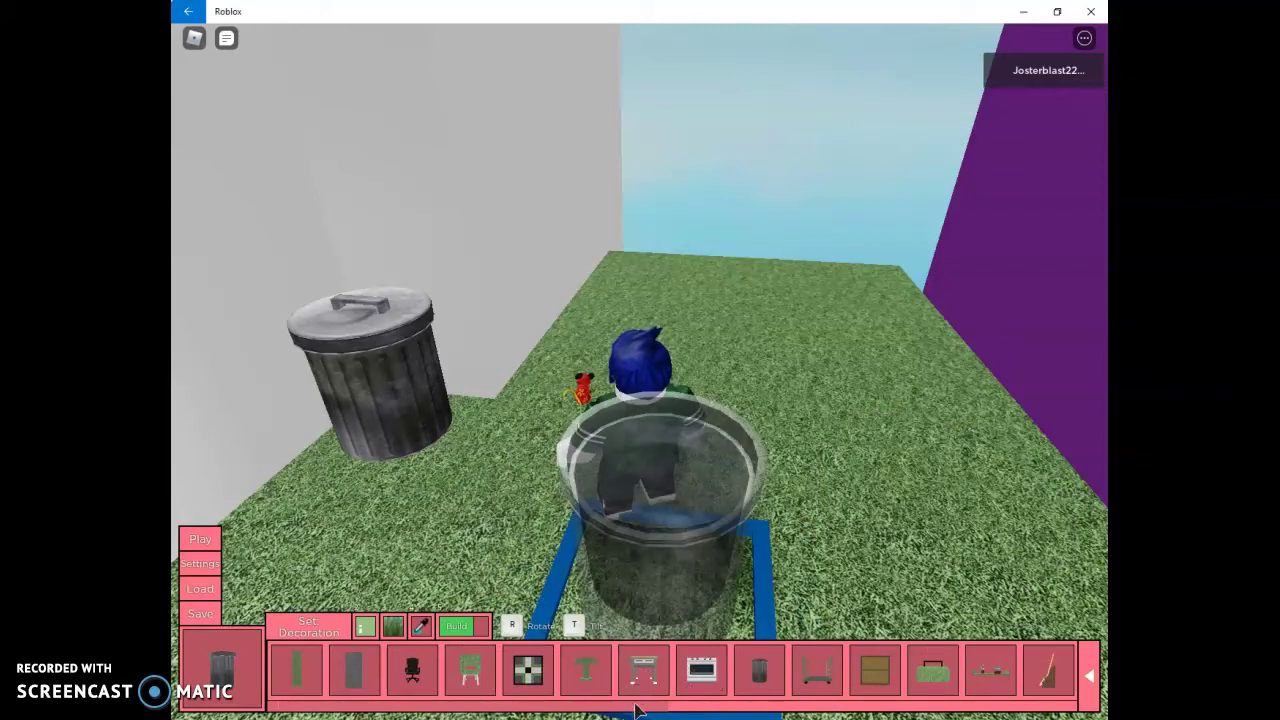
drag(636, 708, 888, 712)
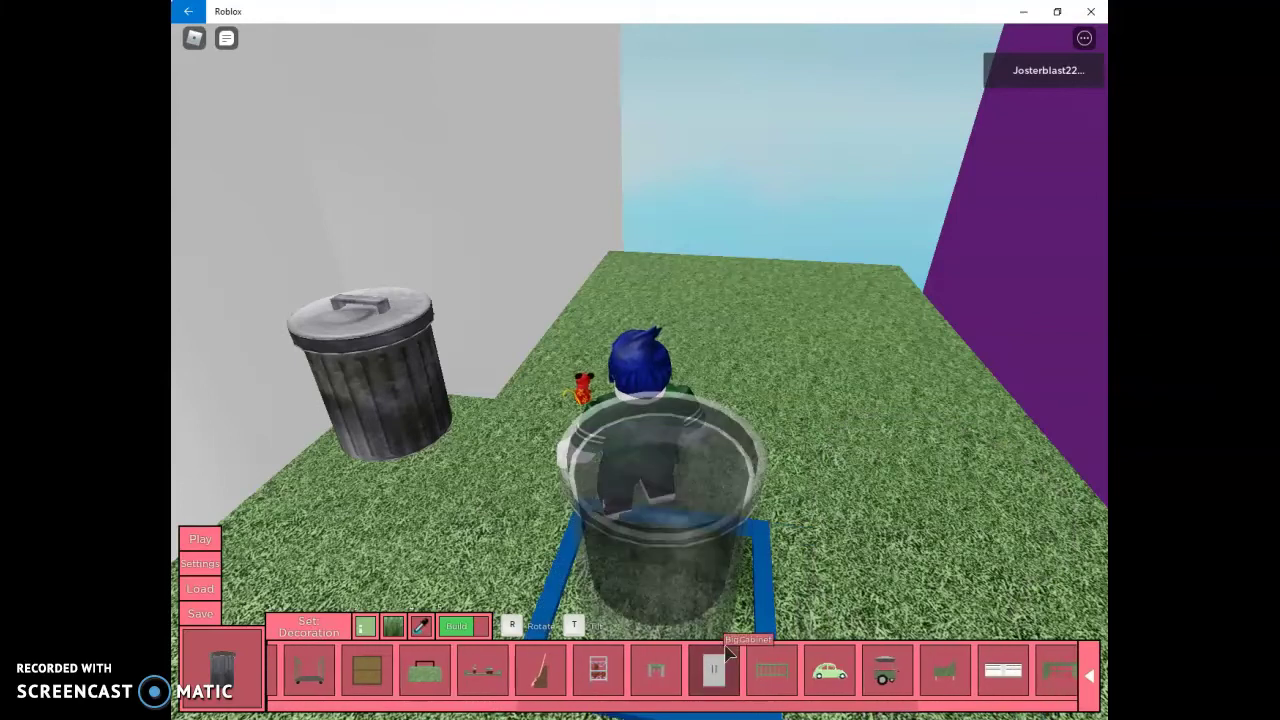
Step: Place a green fence at the garden's back edge, then delete it
click(763, 672)
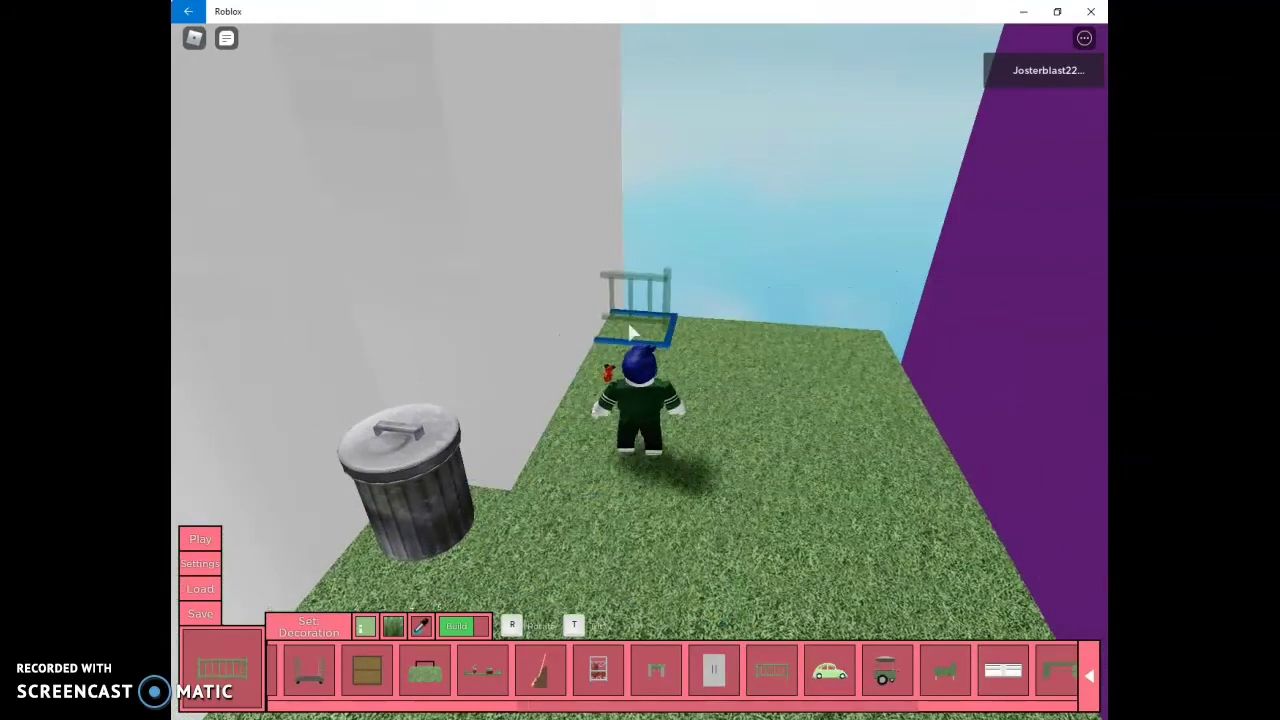
click(700, 336)
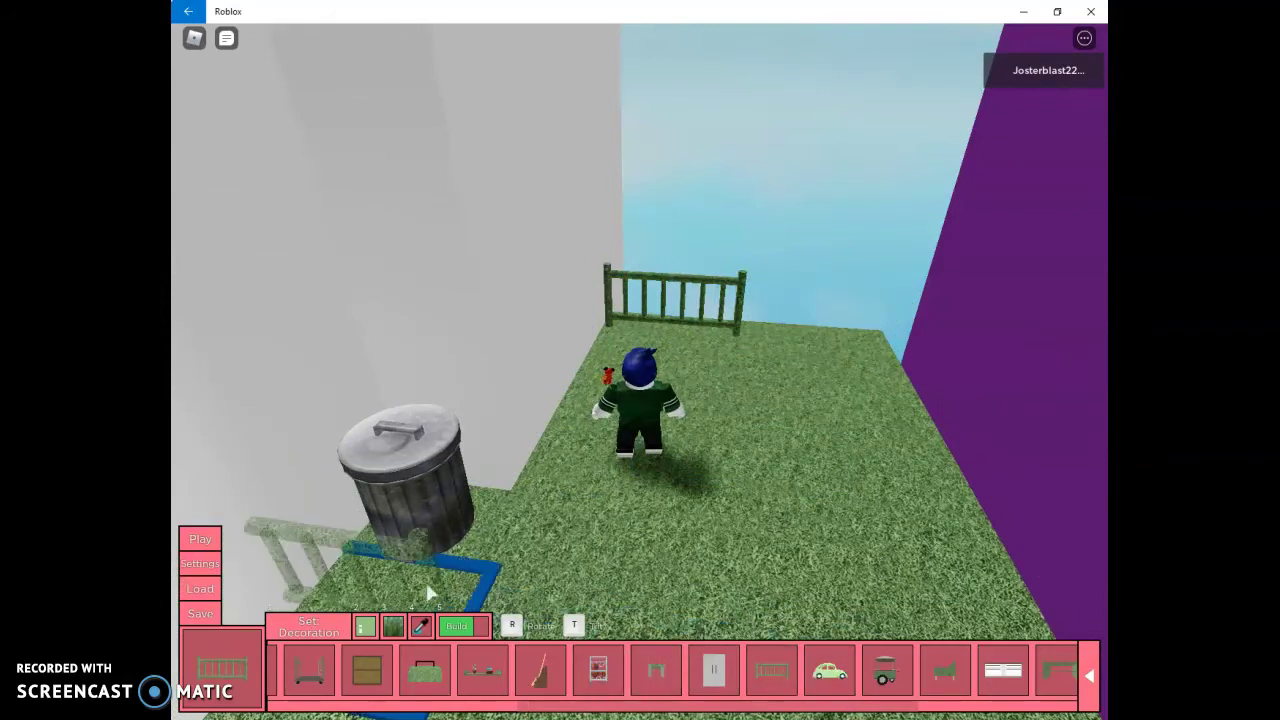
click(472, 628)
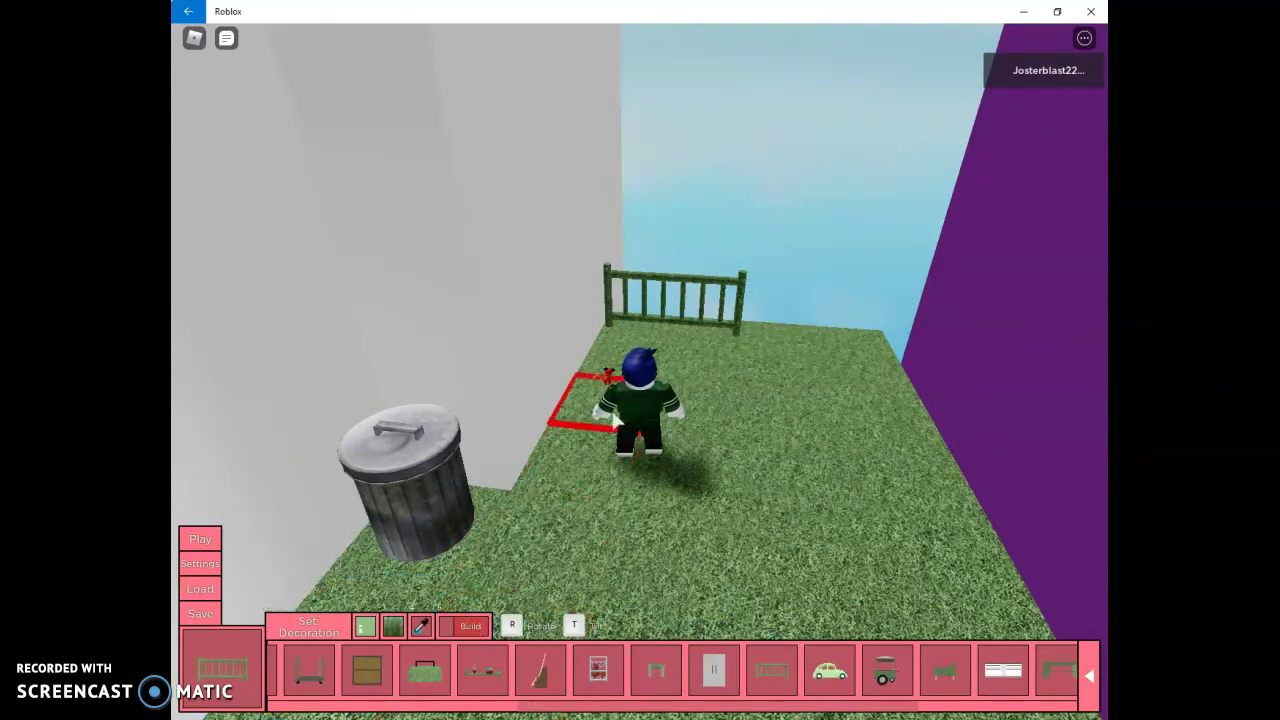
click(677, 336)
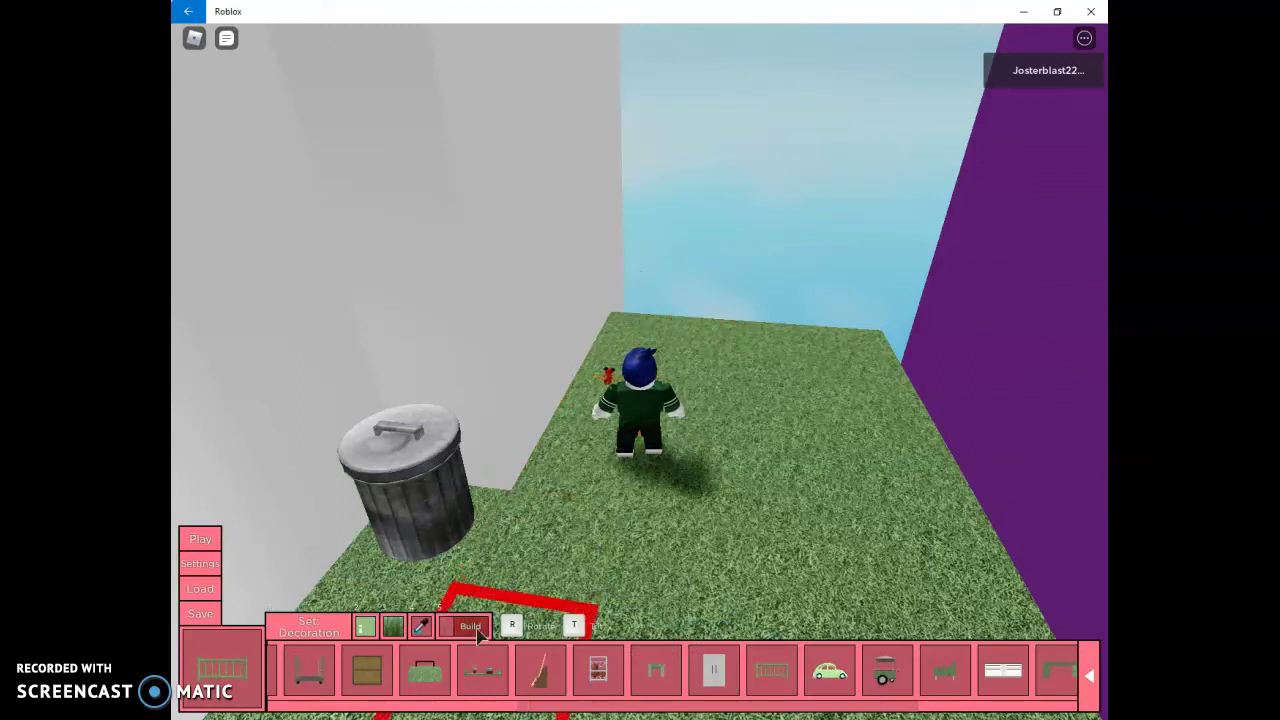
Step: Set the fence to grey metal in Cadet blue and place two sections along the back edge
click(476, 632)
click(398, 628)
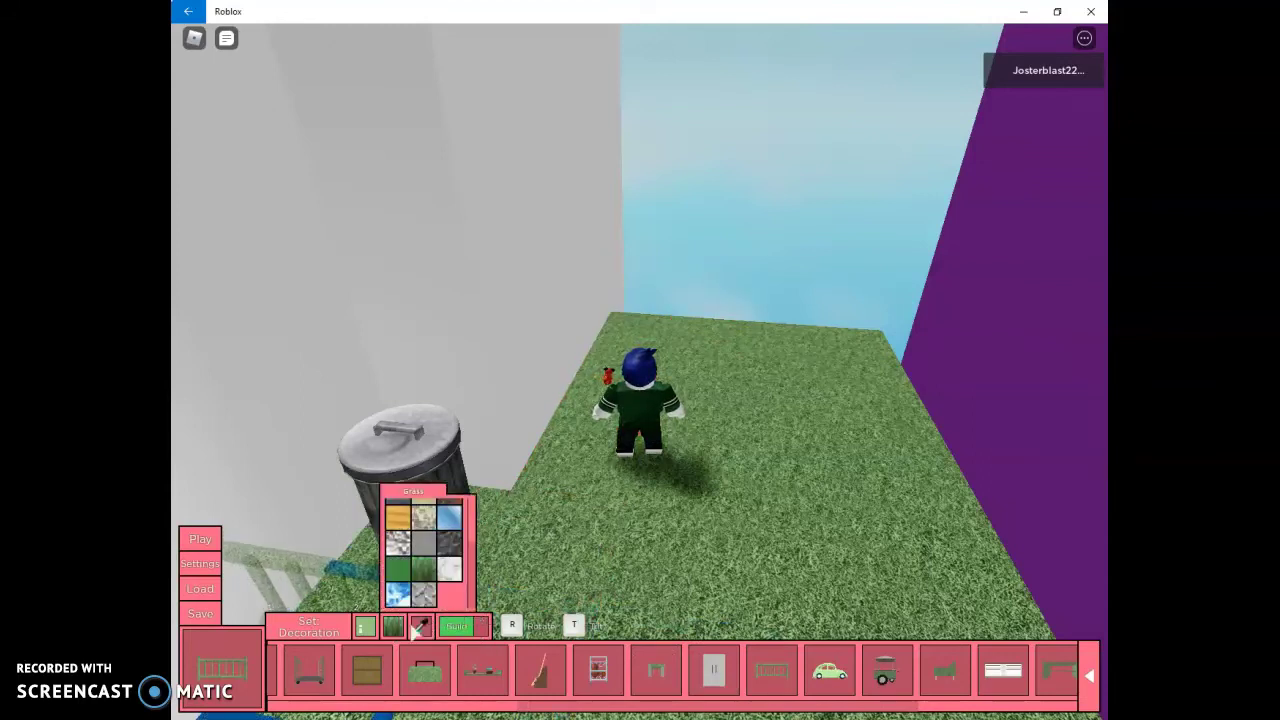
click(430, 547)
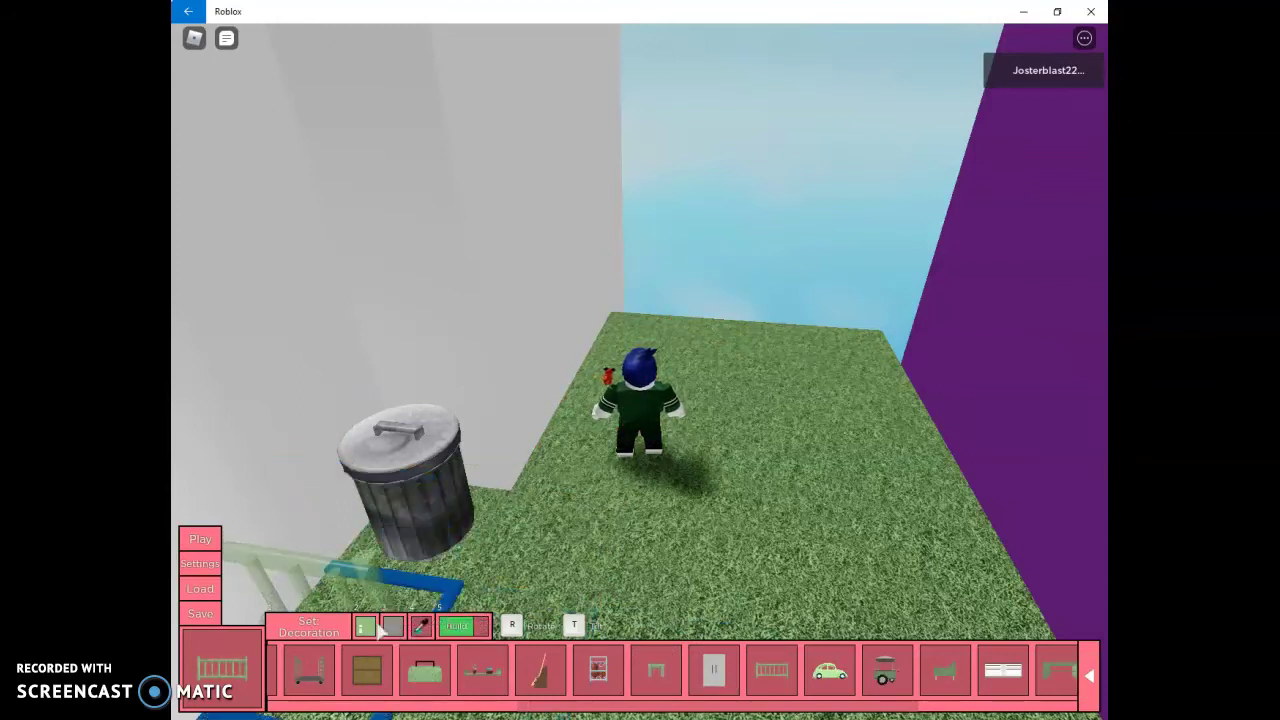
click(377, 628)
scroll(401, 502, down, 3)
click(521, 592)
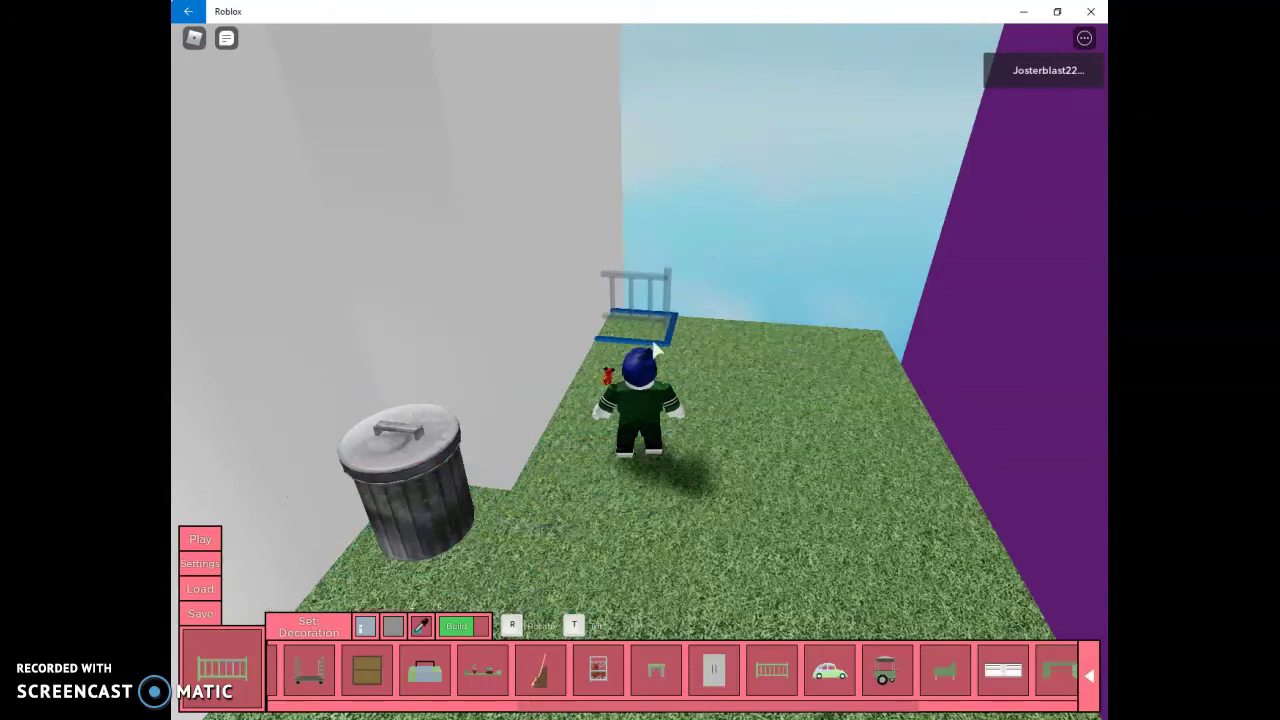
click(716, 340)
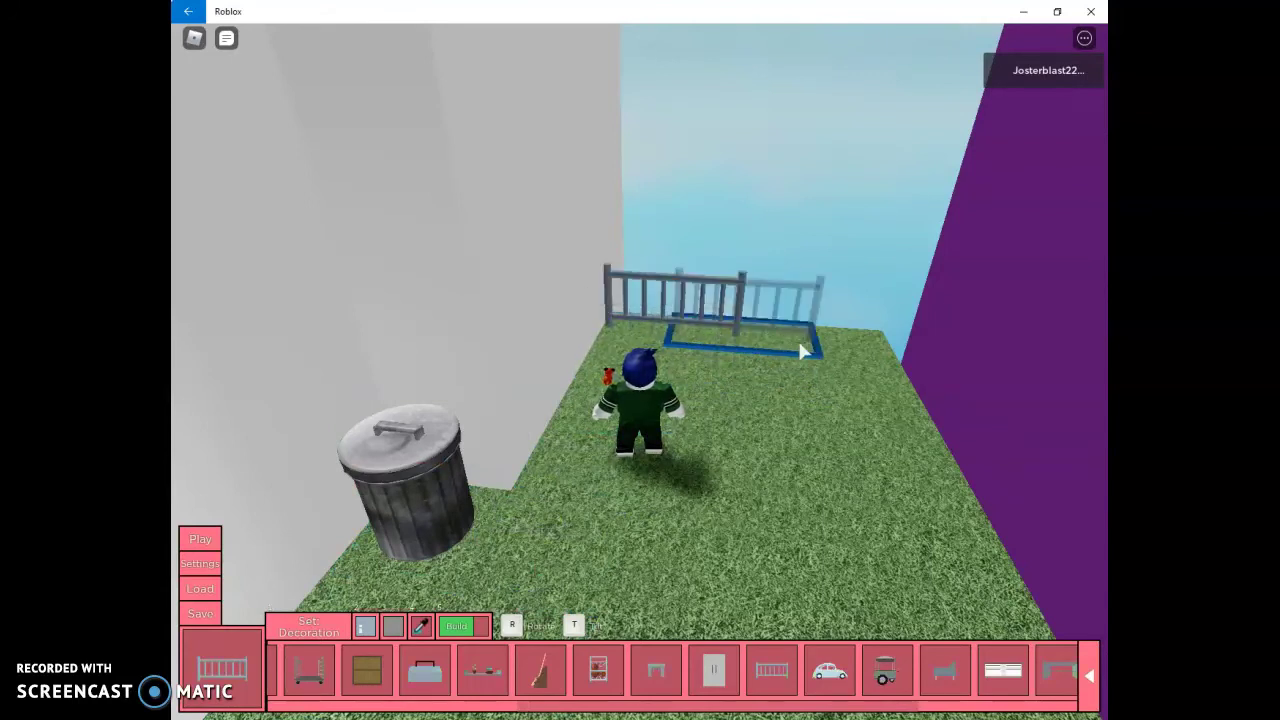
click(837, 340)
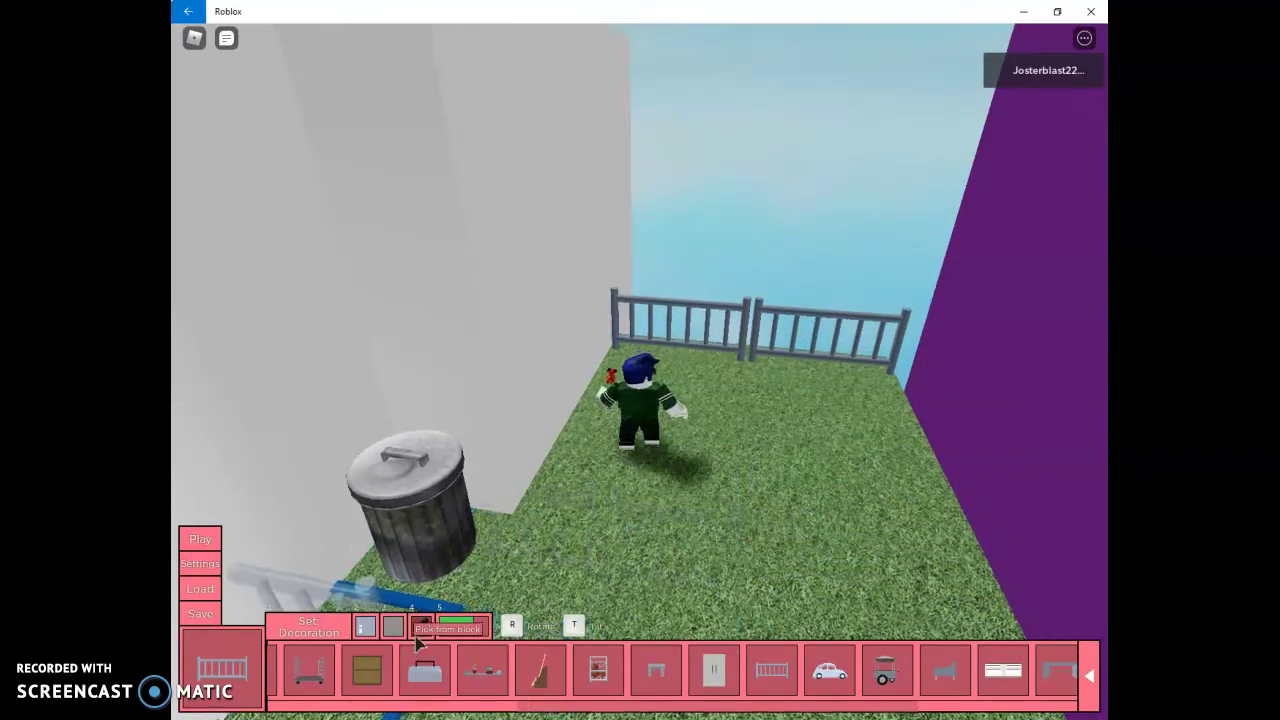
scroll(755, 505, up, 5)
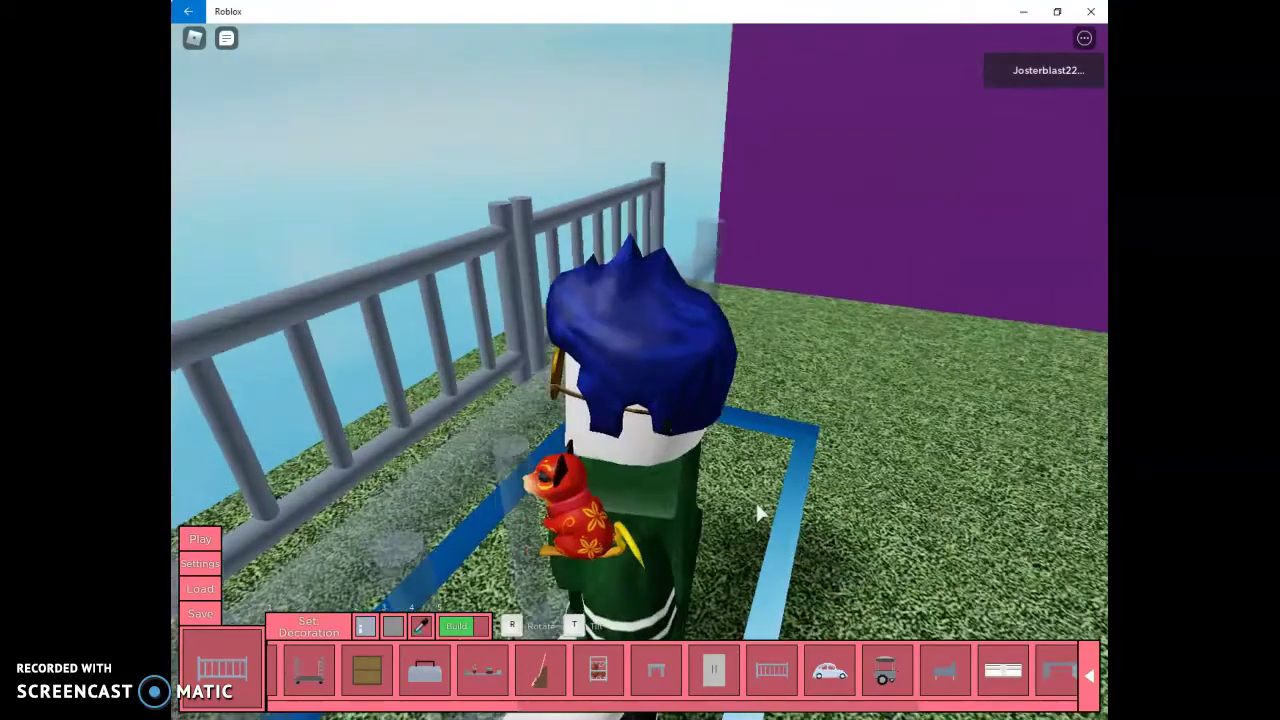
scroll(758, 512, down, 10)
scroll(650, 517, up, 8)
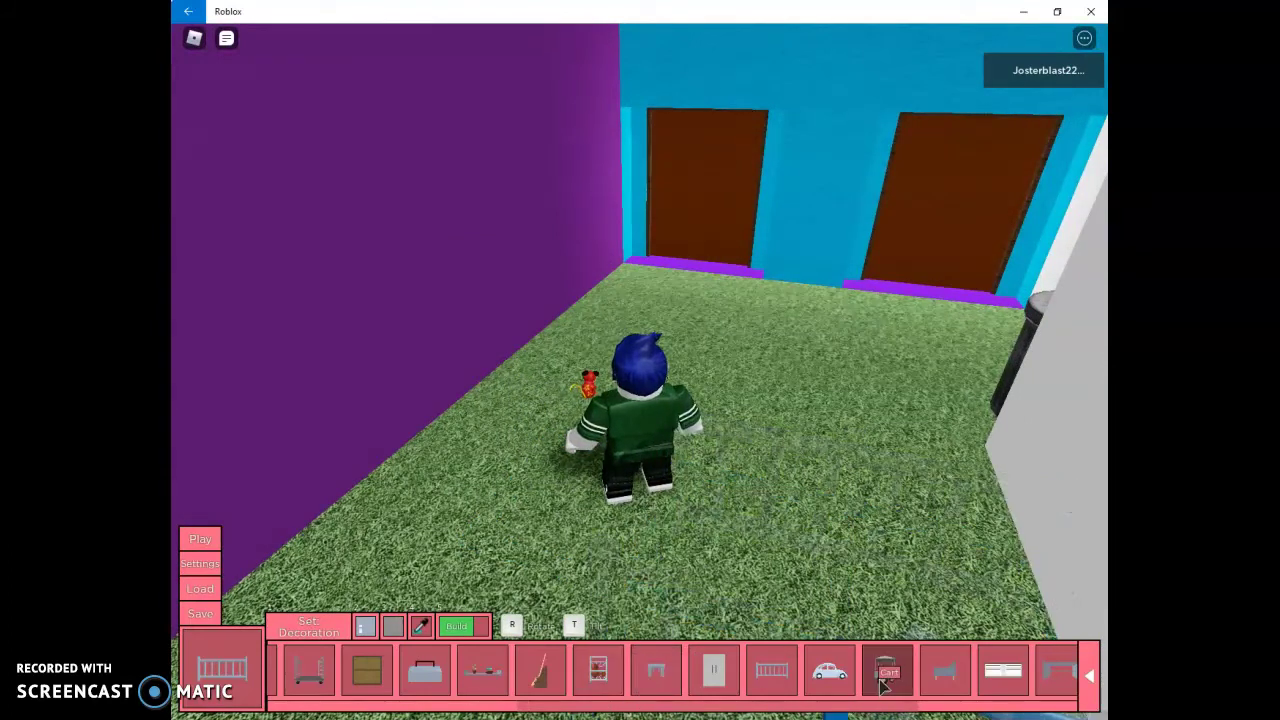
Step: Place a rotated red food cart by the purple wall and a red toolbox in front of it
click(885, 675)
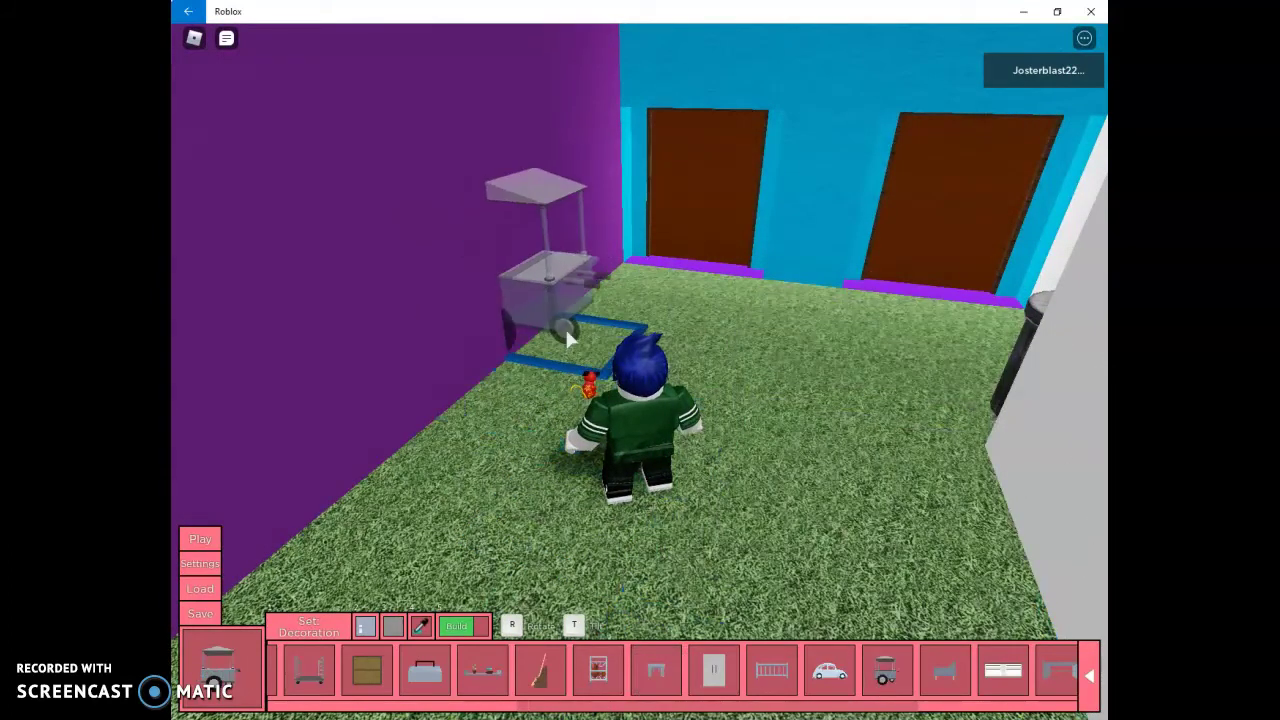
key(Left)
key(Left)
key(Left)
key(r)
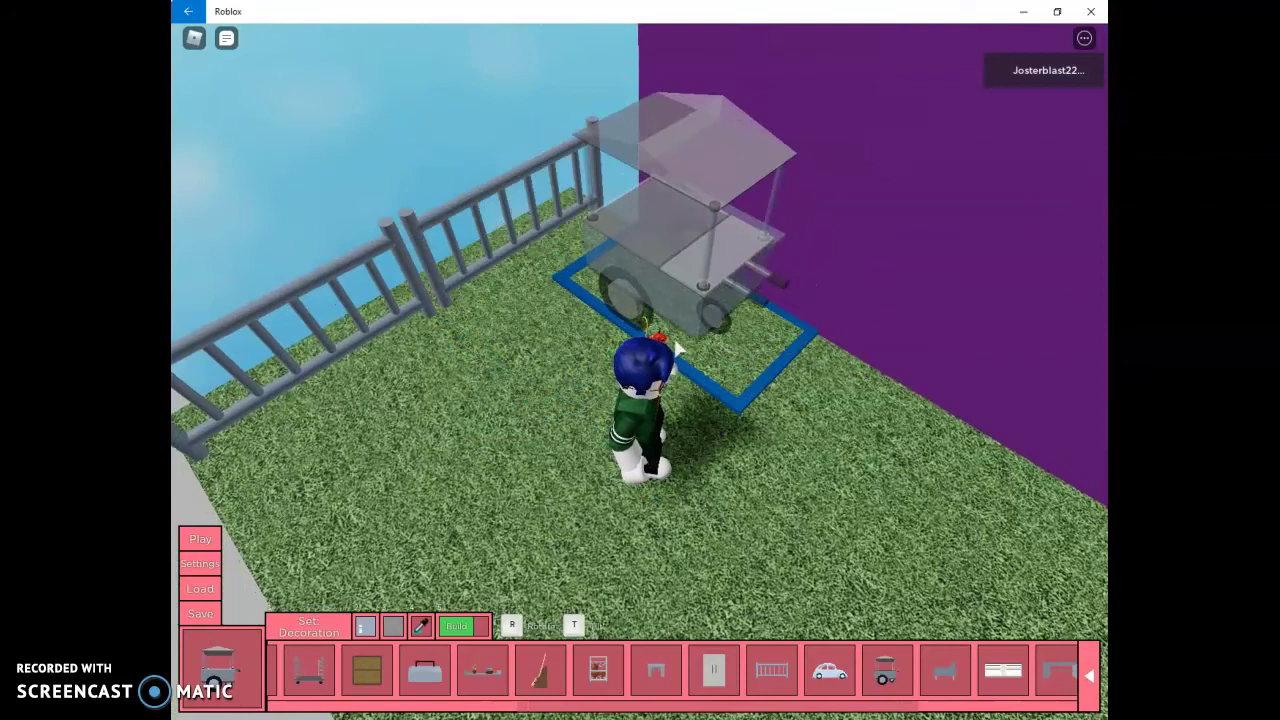
click(367, 630)
scroll(430, 545, down, 5)
scroll(443, 543, down, 5)
scroll(446, 540, down, 5)
scroll(449, 537, up, 10)
scroll(545, 600, down, 5)
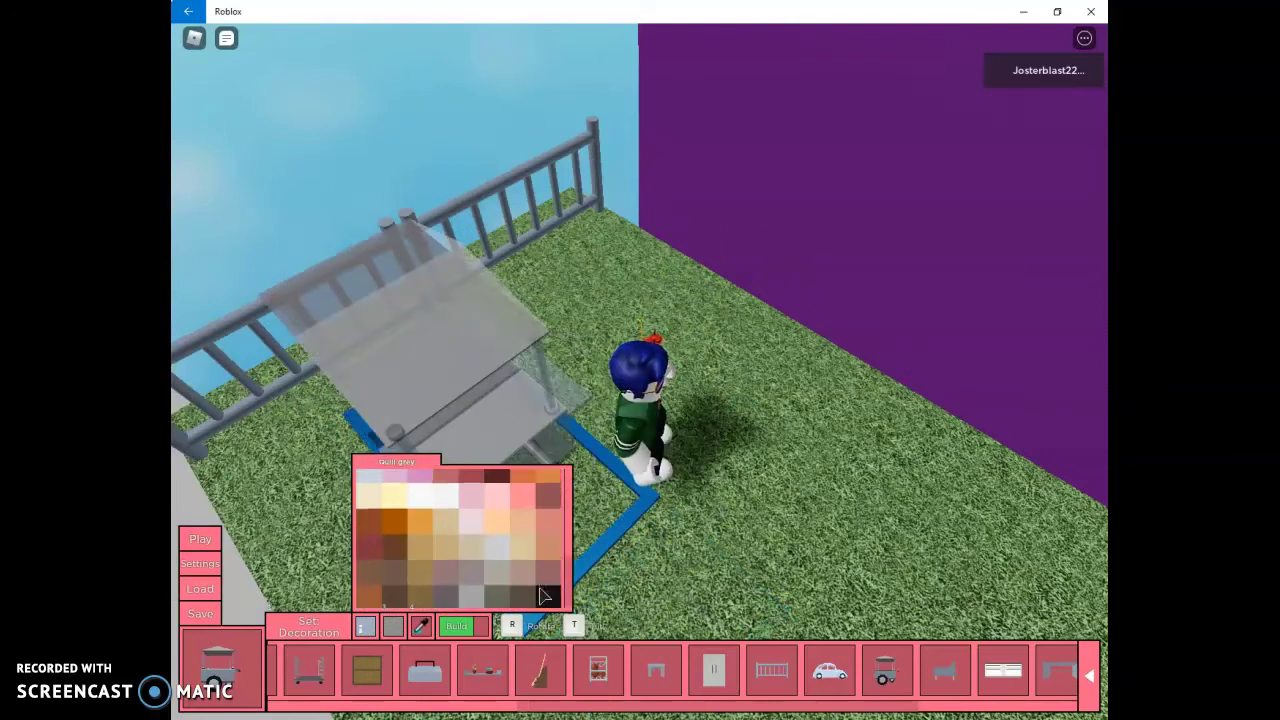
scroll(545, 590, down, 2)
scroll(545, 560, up, 5)
click(548, 536)
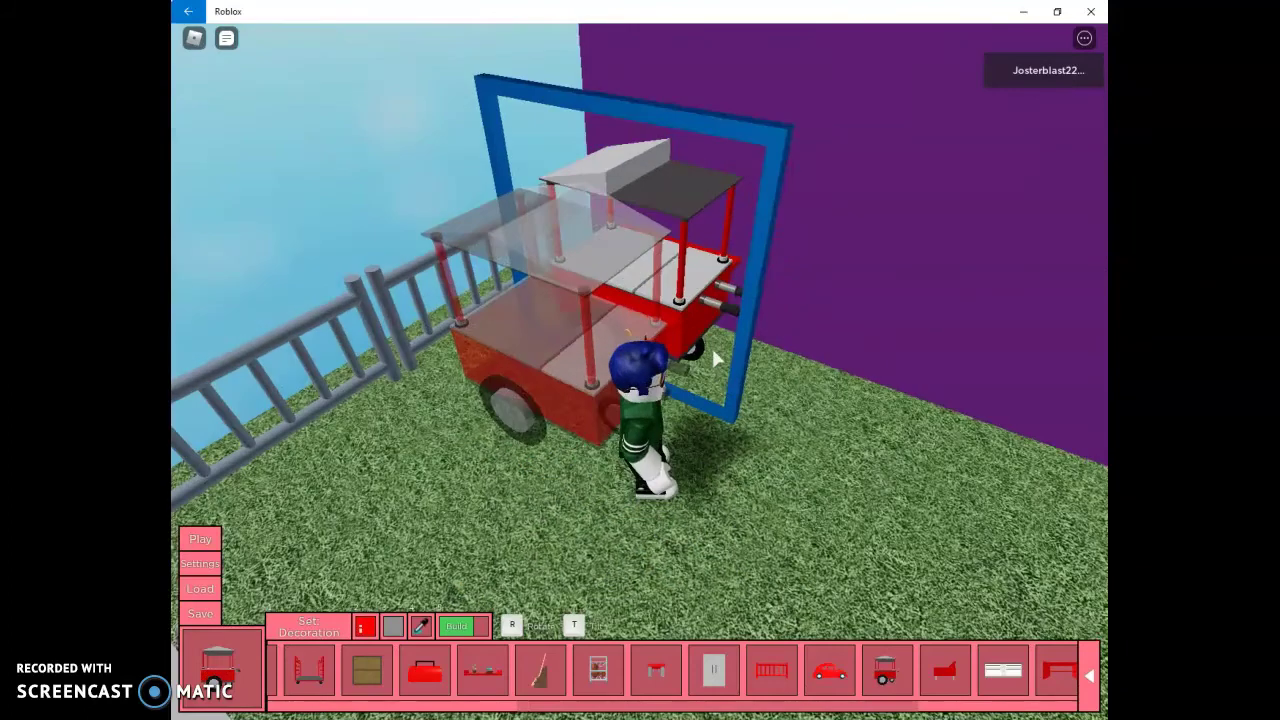
click(700, 370)
click(450, 658)
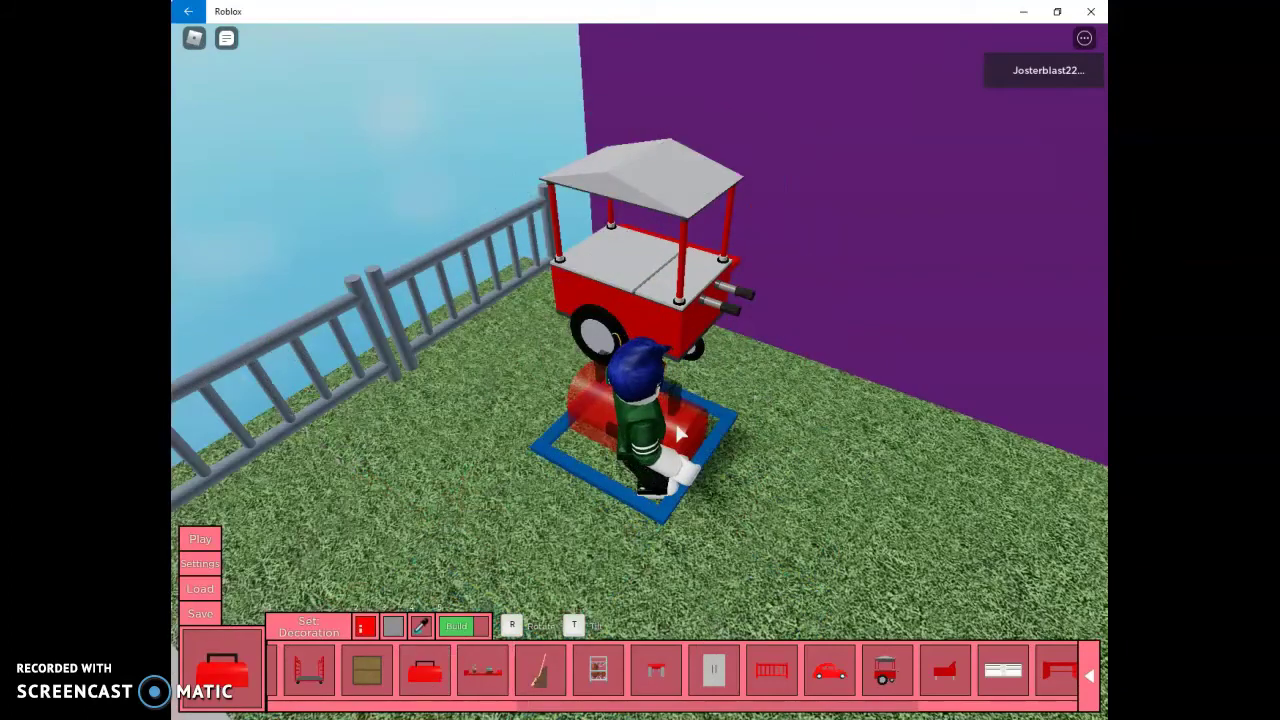
click(670, 430)
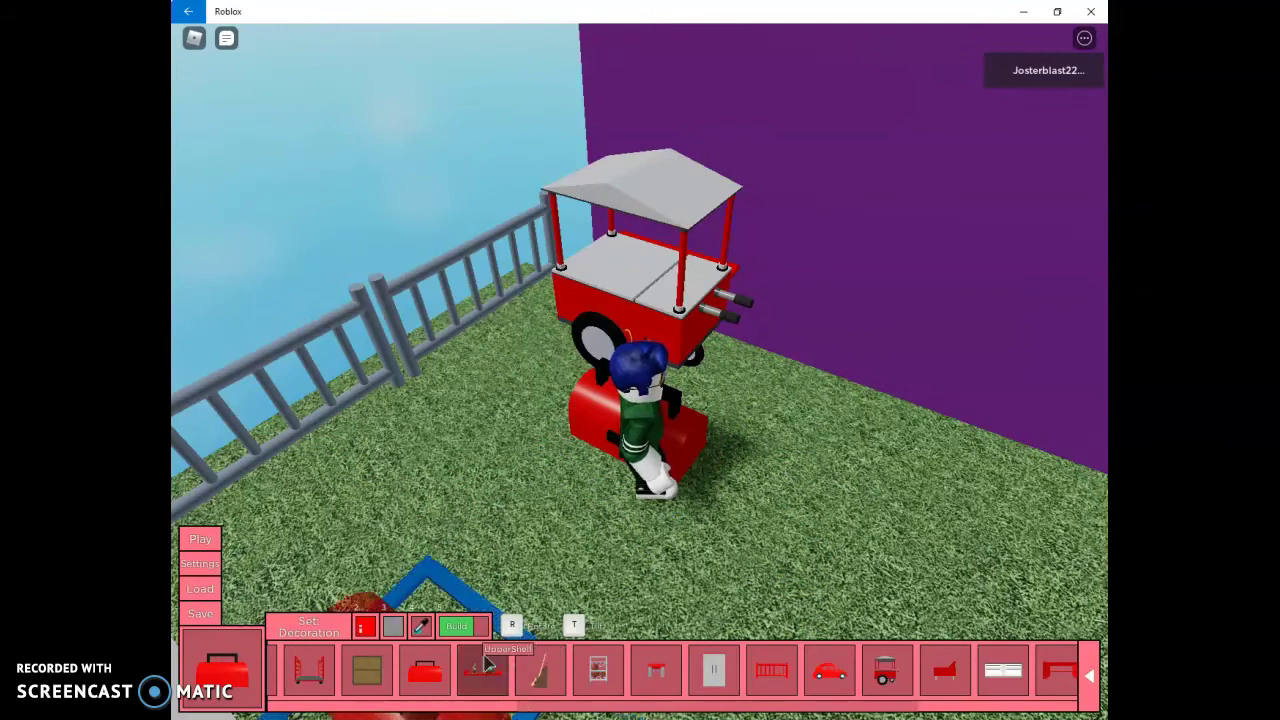
Step: Switch to the Items category, select the Wrench, and walk back toward the cart
click(310, 634)
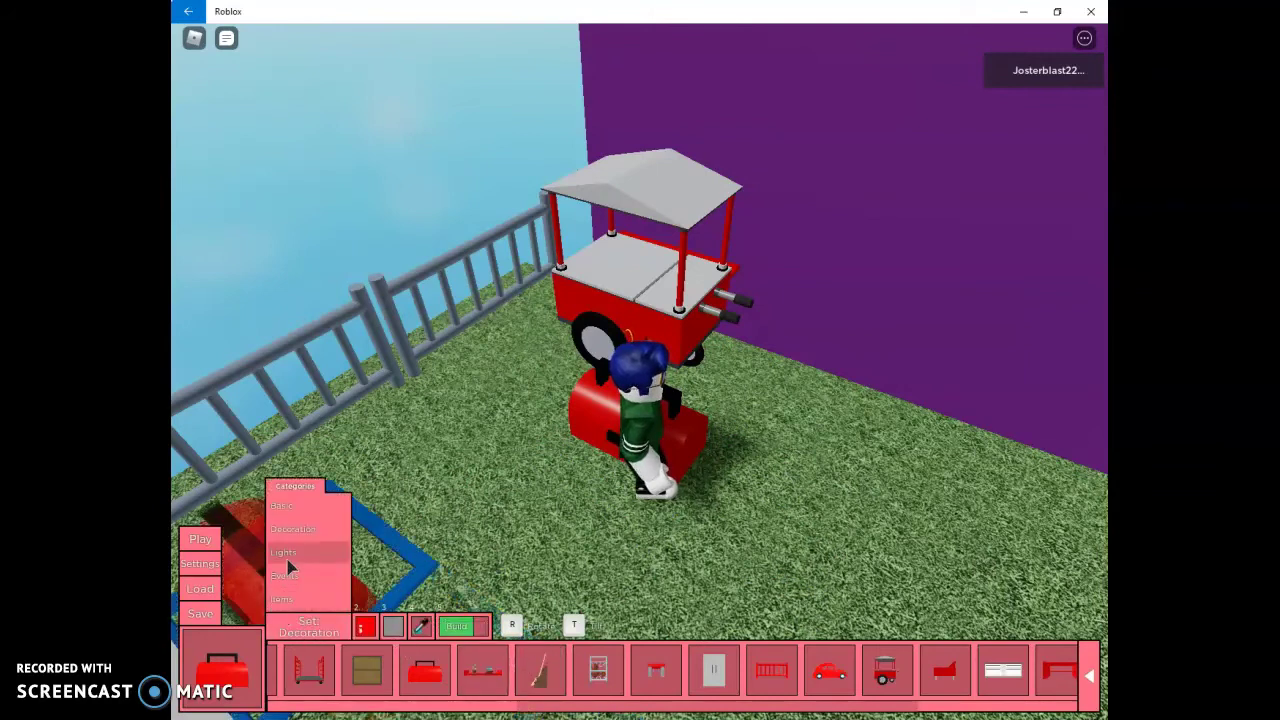
click(300, 598)
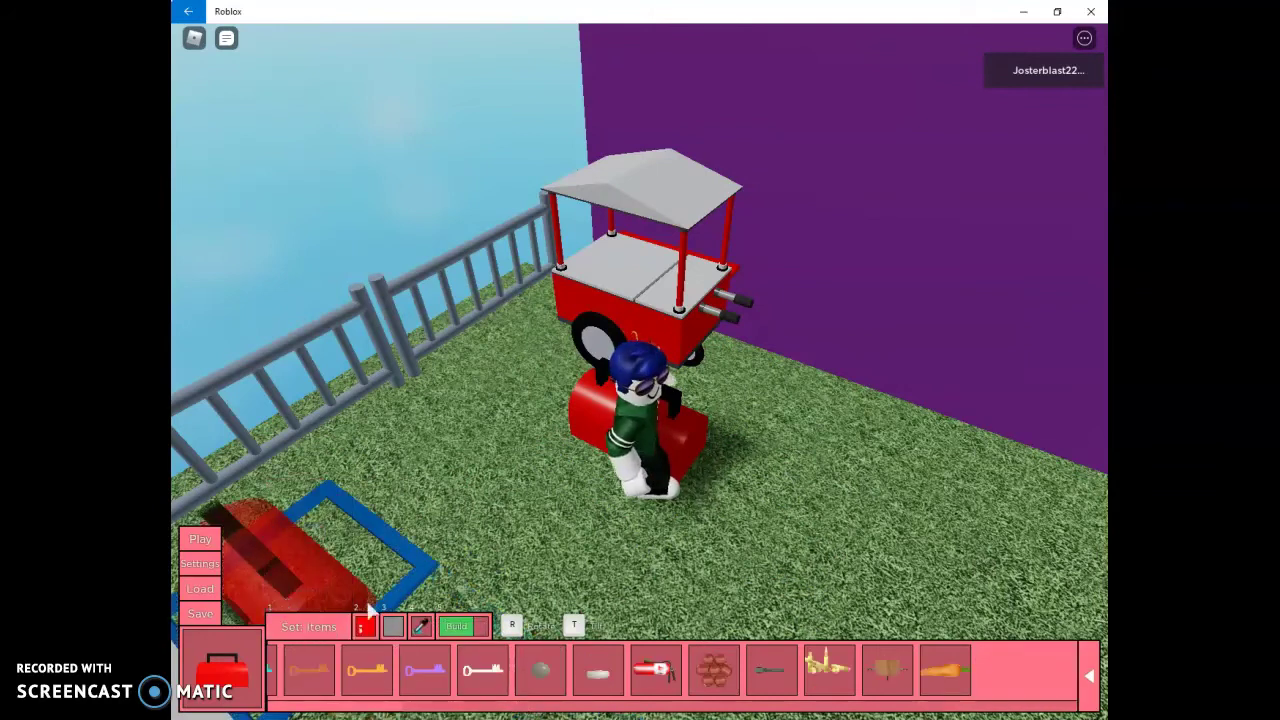
key(w)
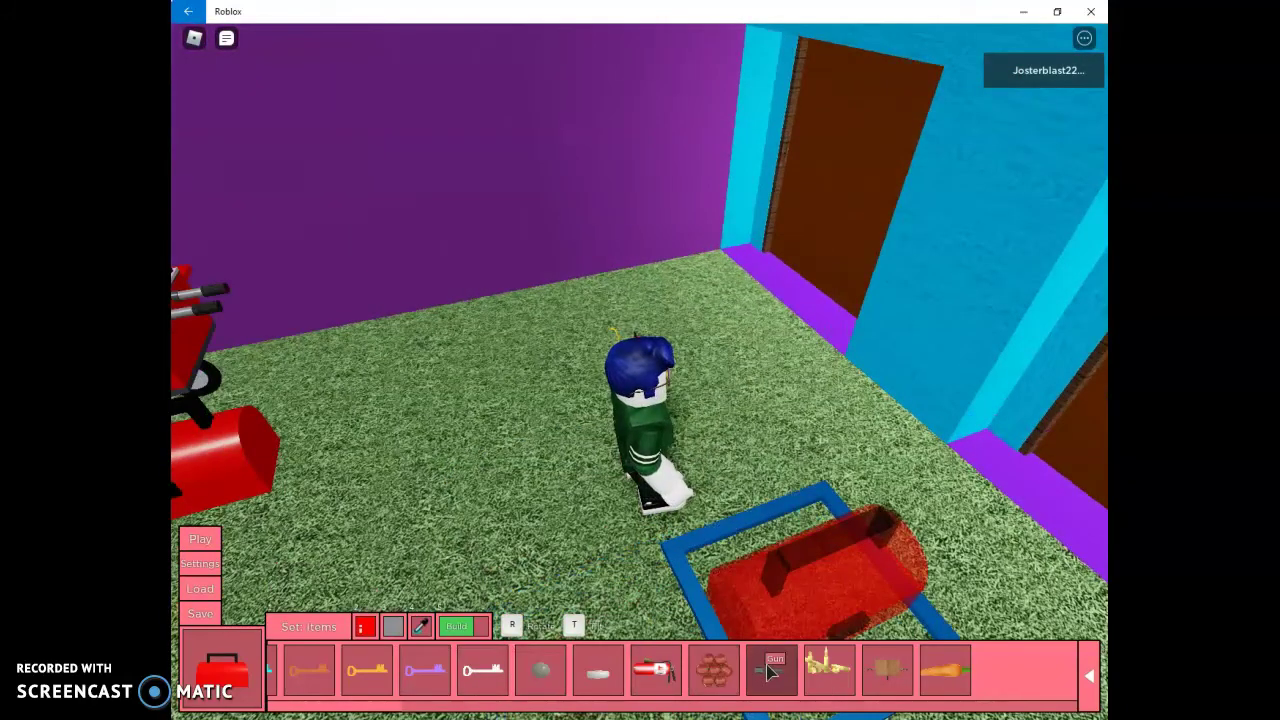
click(601, 680)
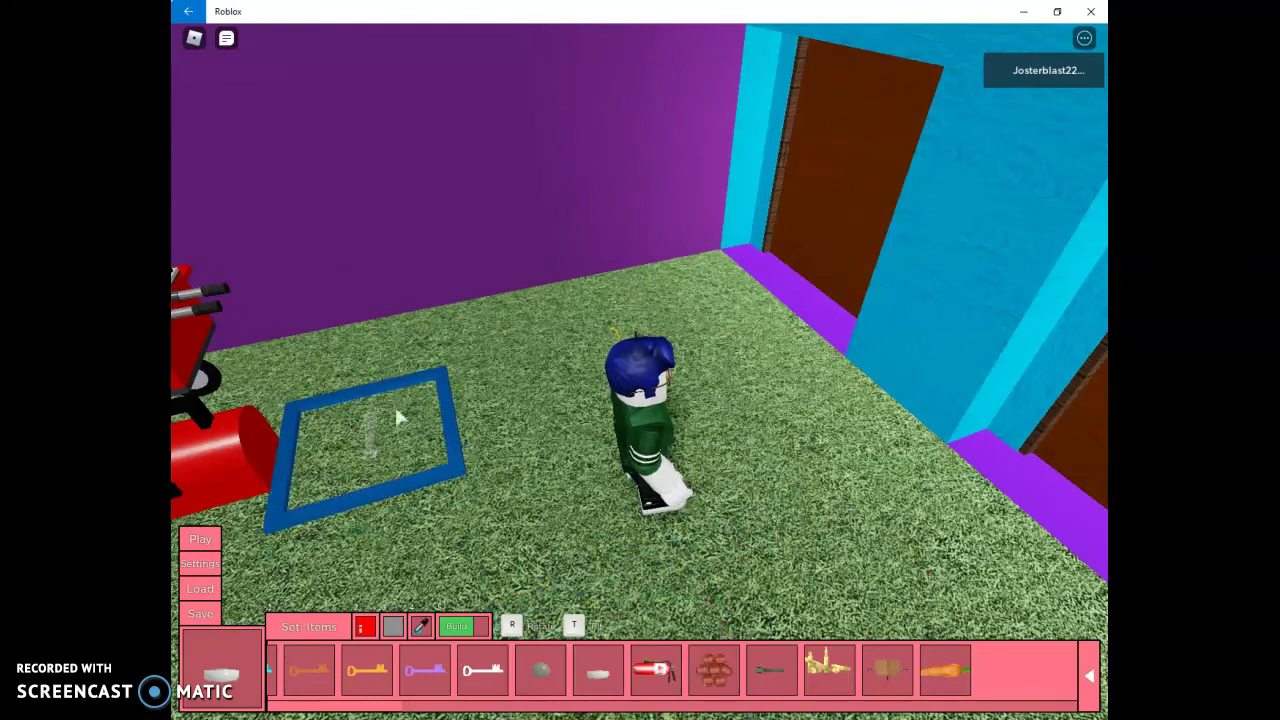
key(t)
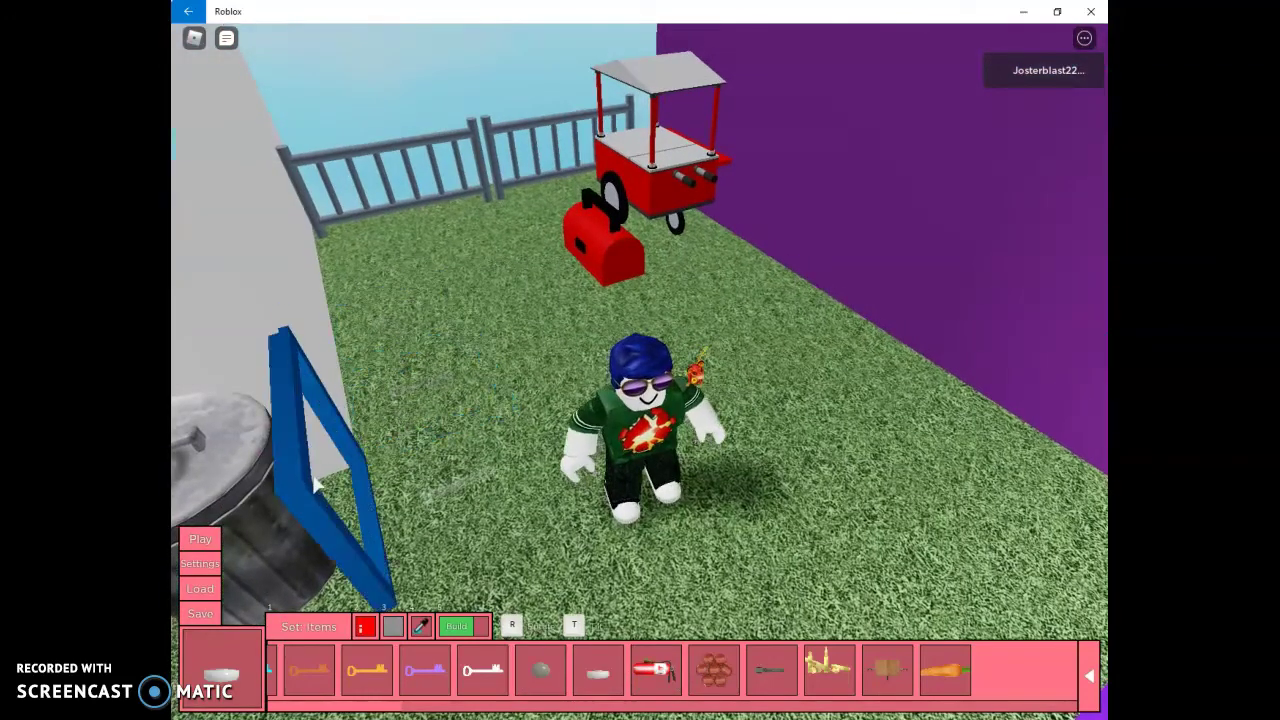
key(w)
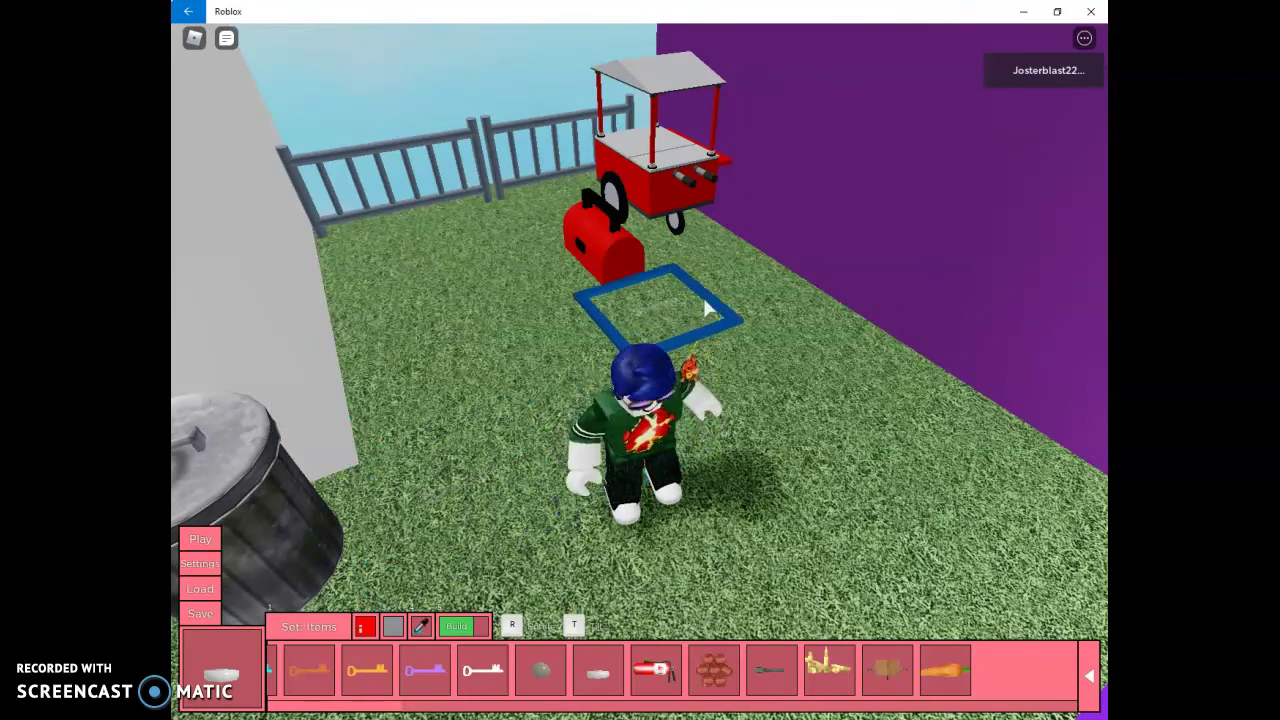